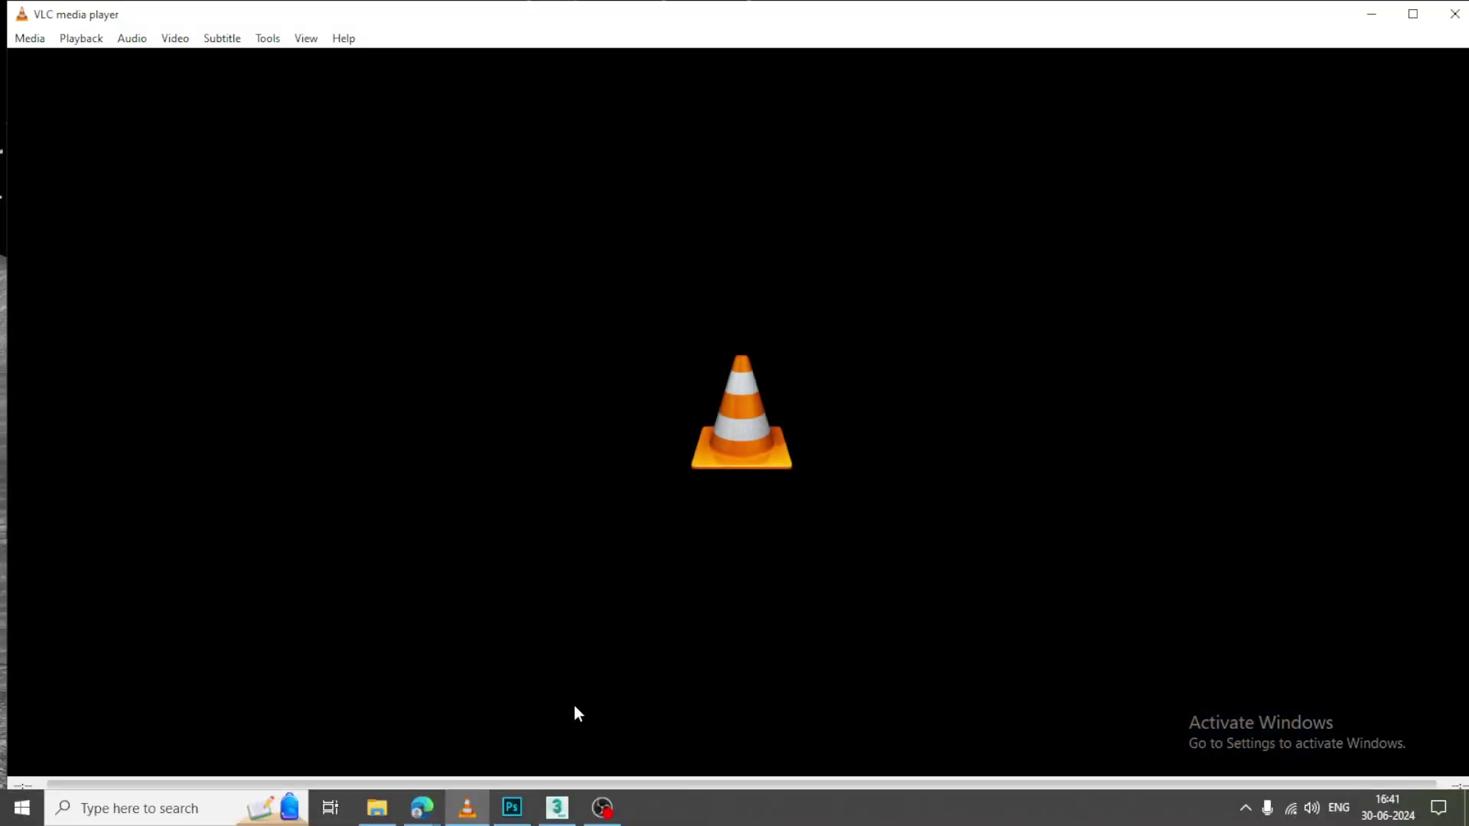
Switch to 3ds Max and enlarge the bedroom.png reference, framing the cane-front sideboard
left_click(554, 807)
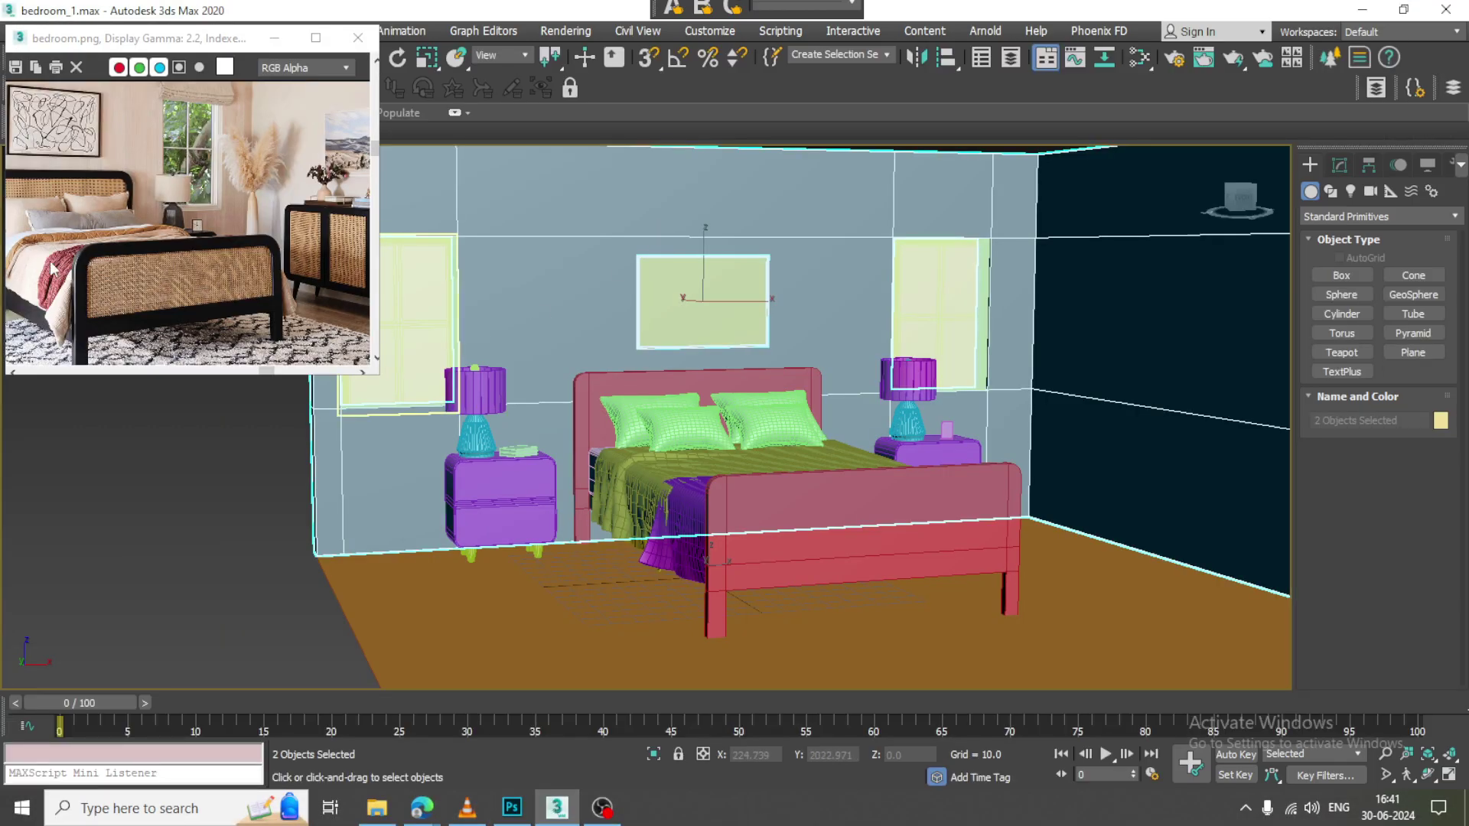
left_click_drag(151, 42, 211, 43)
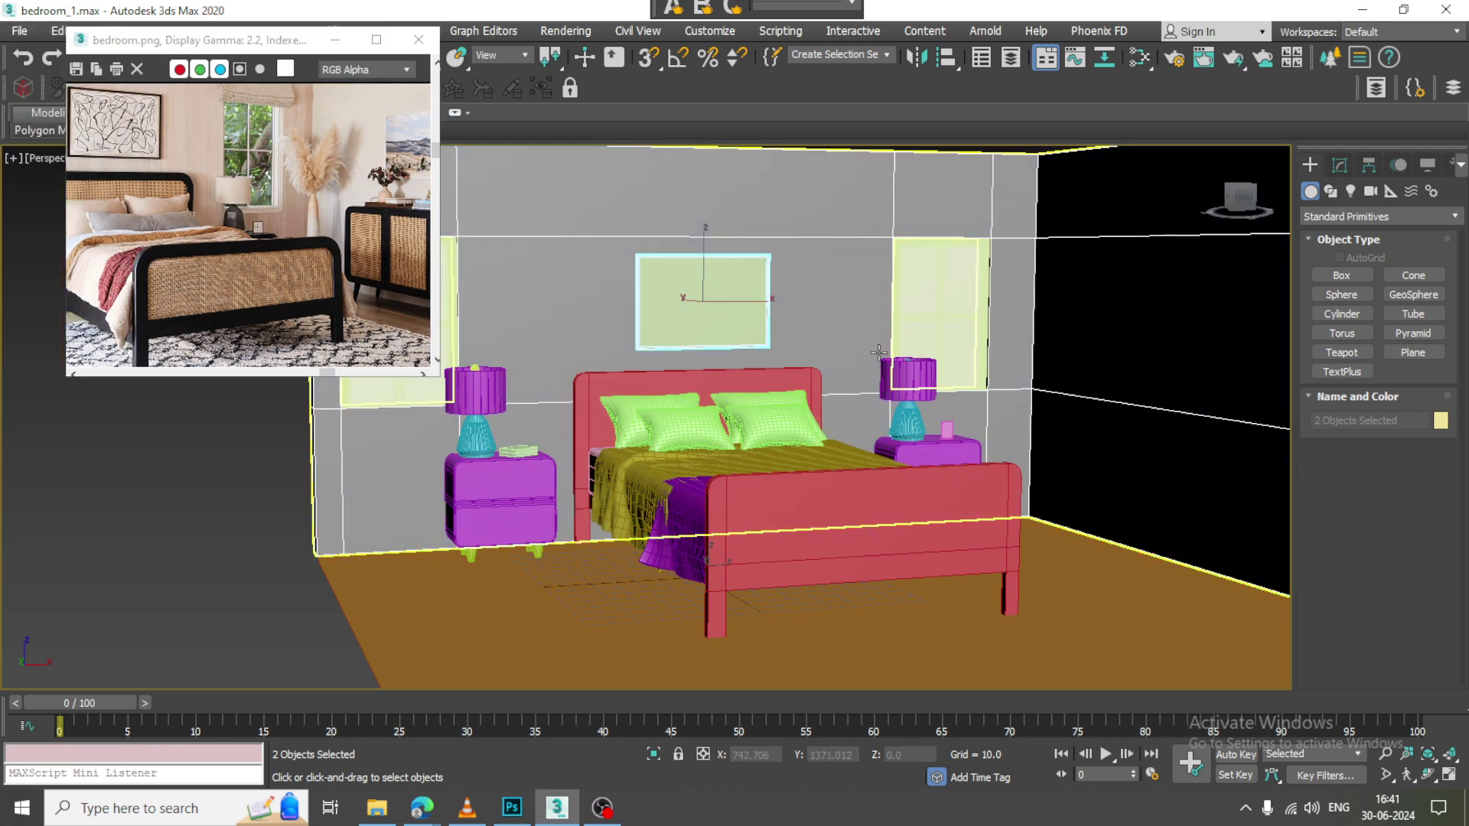
middle_click_drag(965, 359, 890, 371)
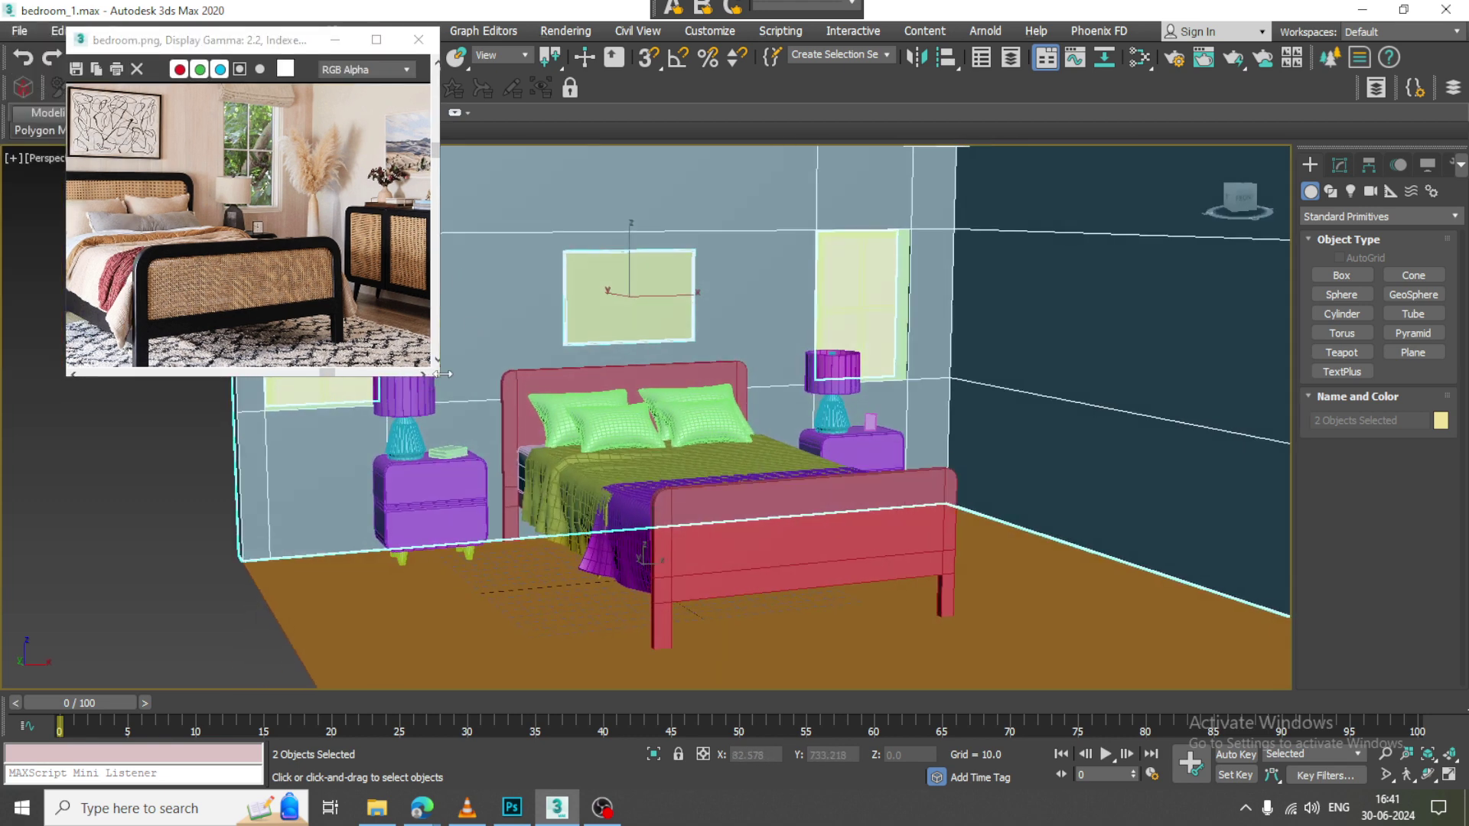
left_click_drag(441, 379, 637, 407)
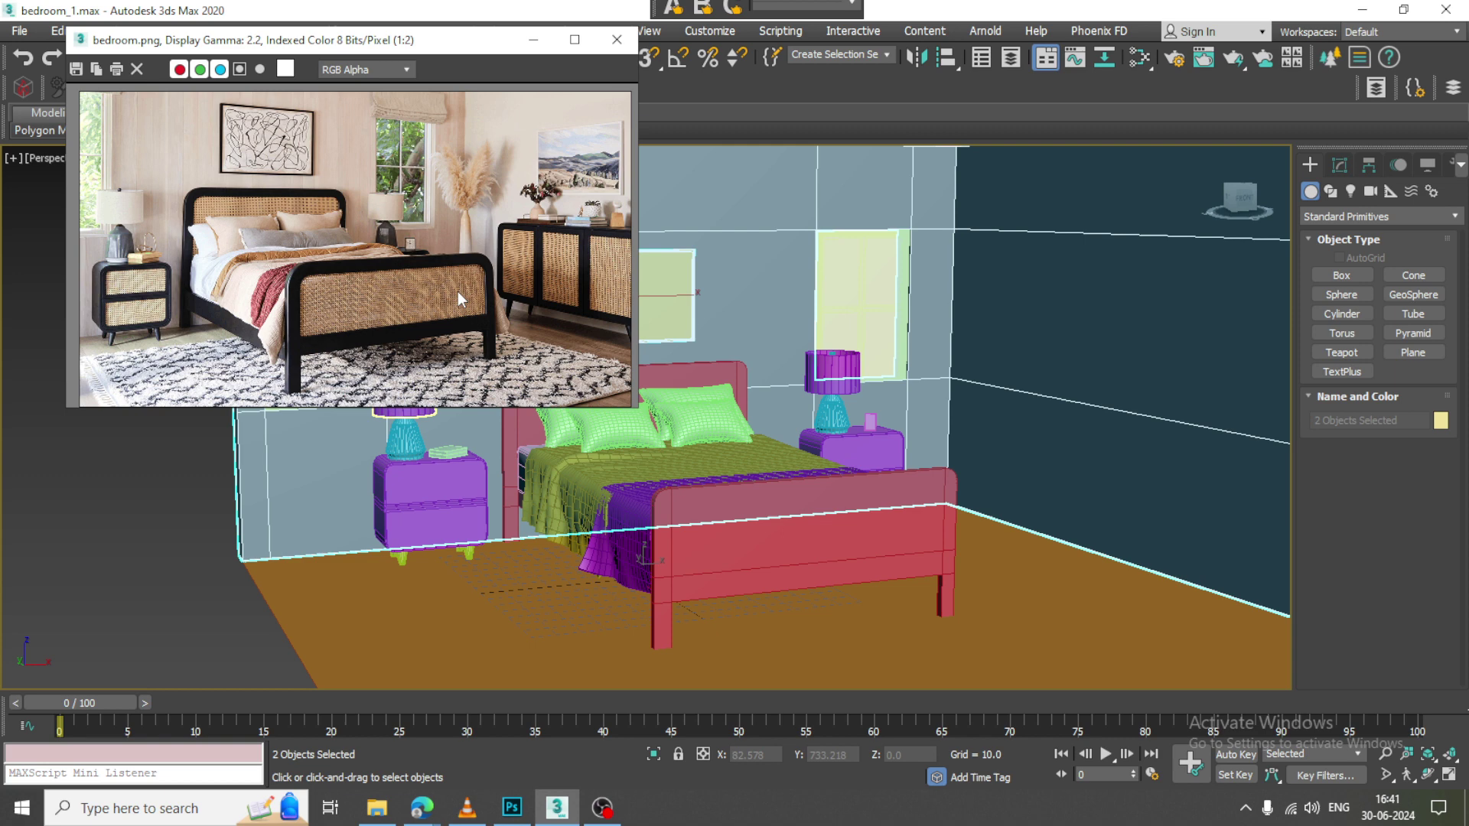
scroll(496, 249, "up", 1)
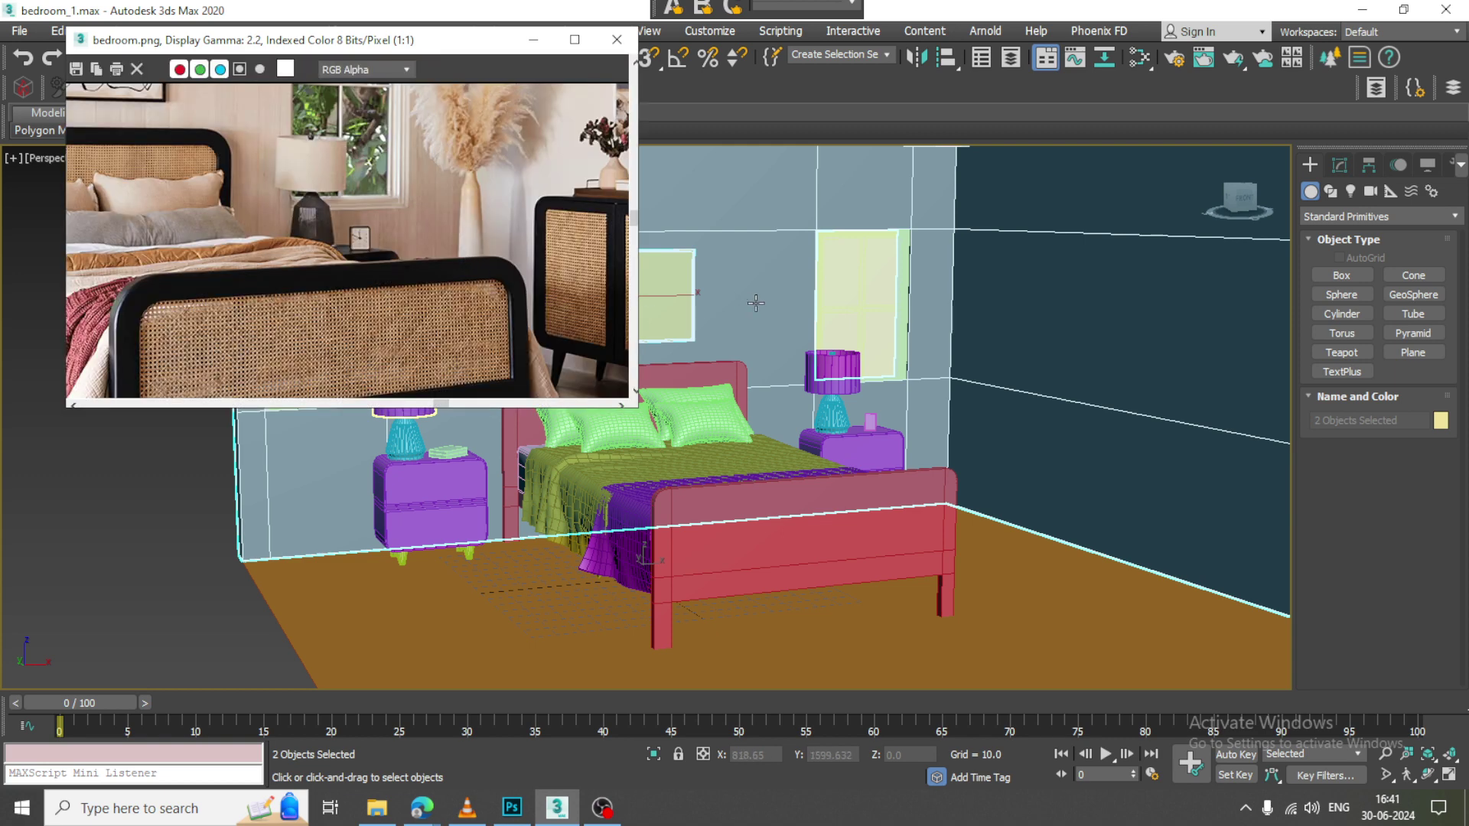
middle_click_drag(387, 279, 372, 283)
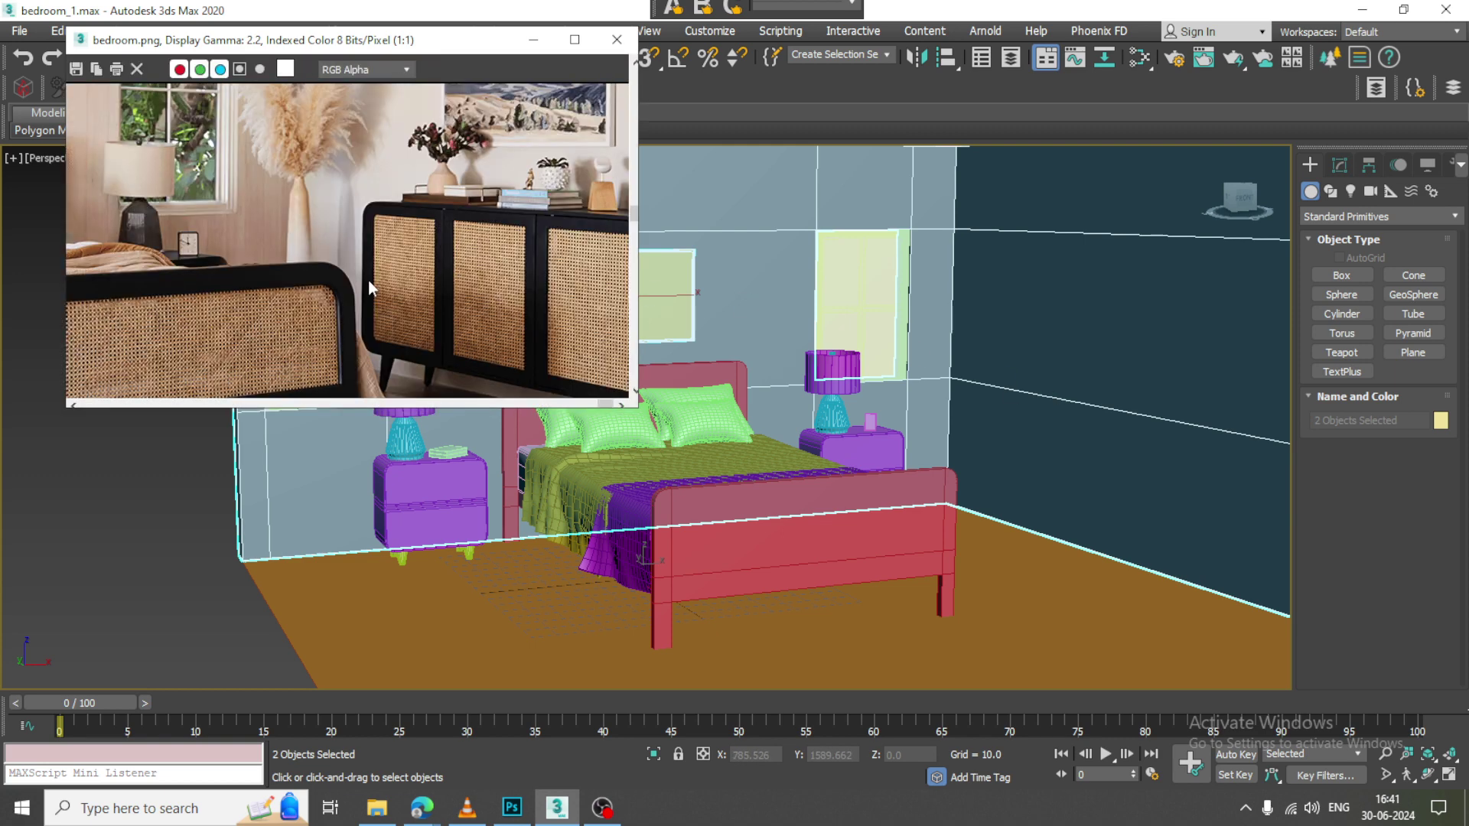
middle_click_drag(895, 365, 935, 449, "alt")
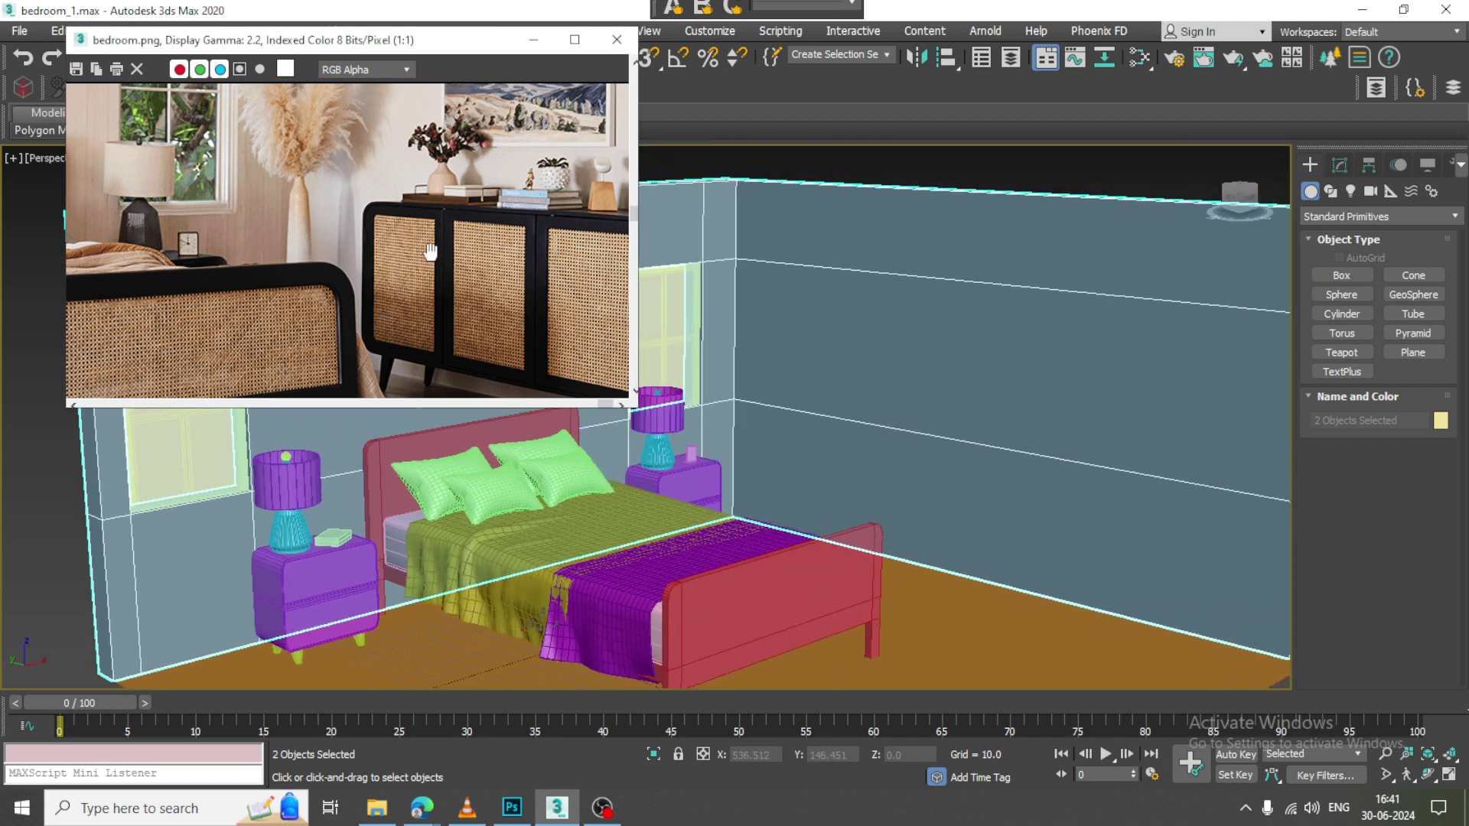
middle_click_drag(429, 252, 329, 234)
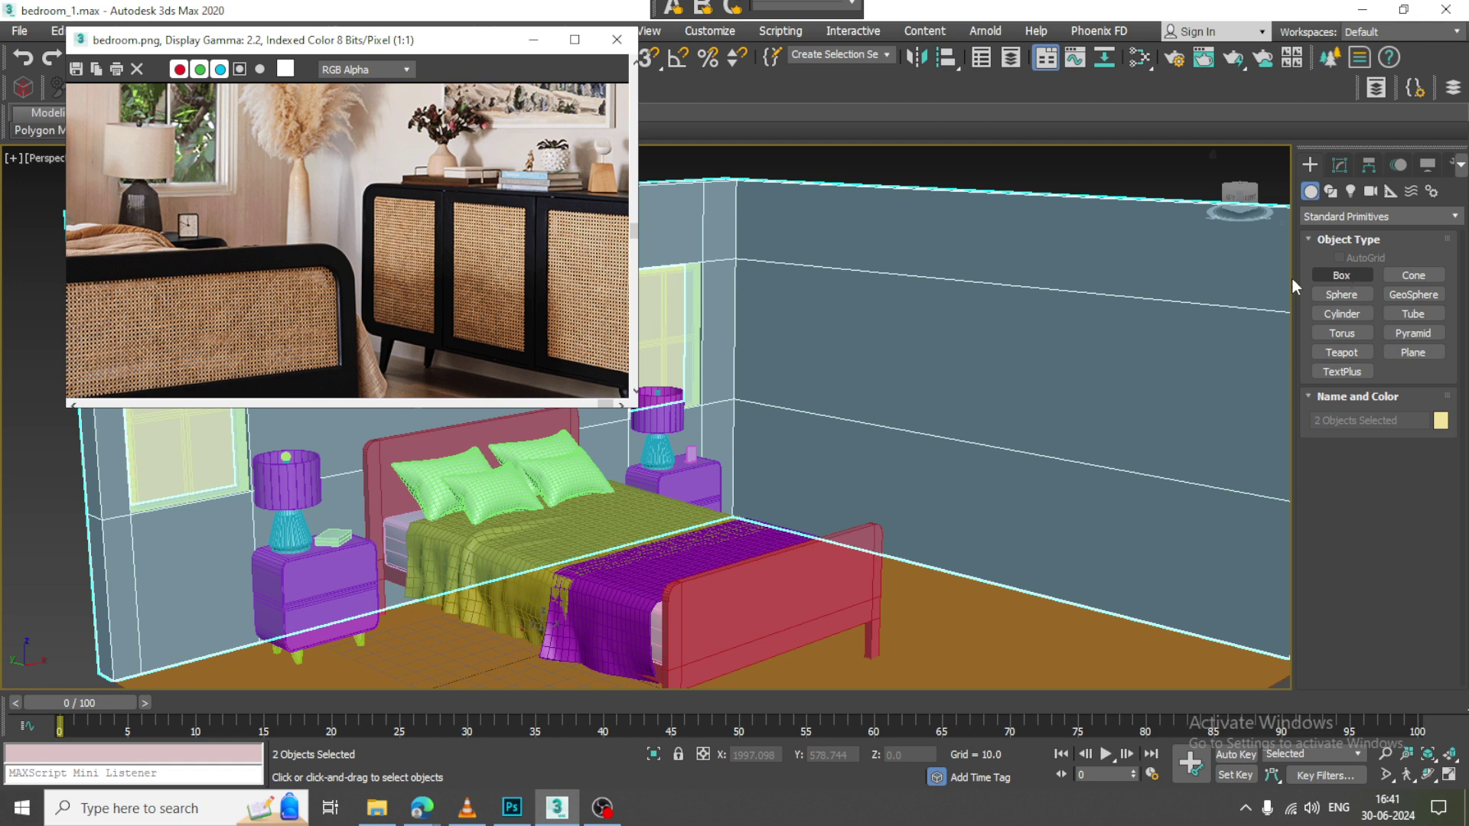
Make one independent copy of the bedside cabinet body beyond the bed, shifted along Y towards the bed's foot to about Y -50
middle_click_drag(866, 441, 795, 436, "alt")
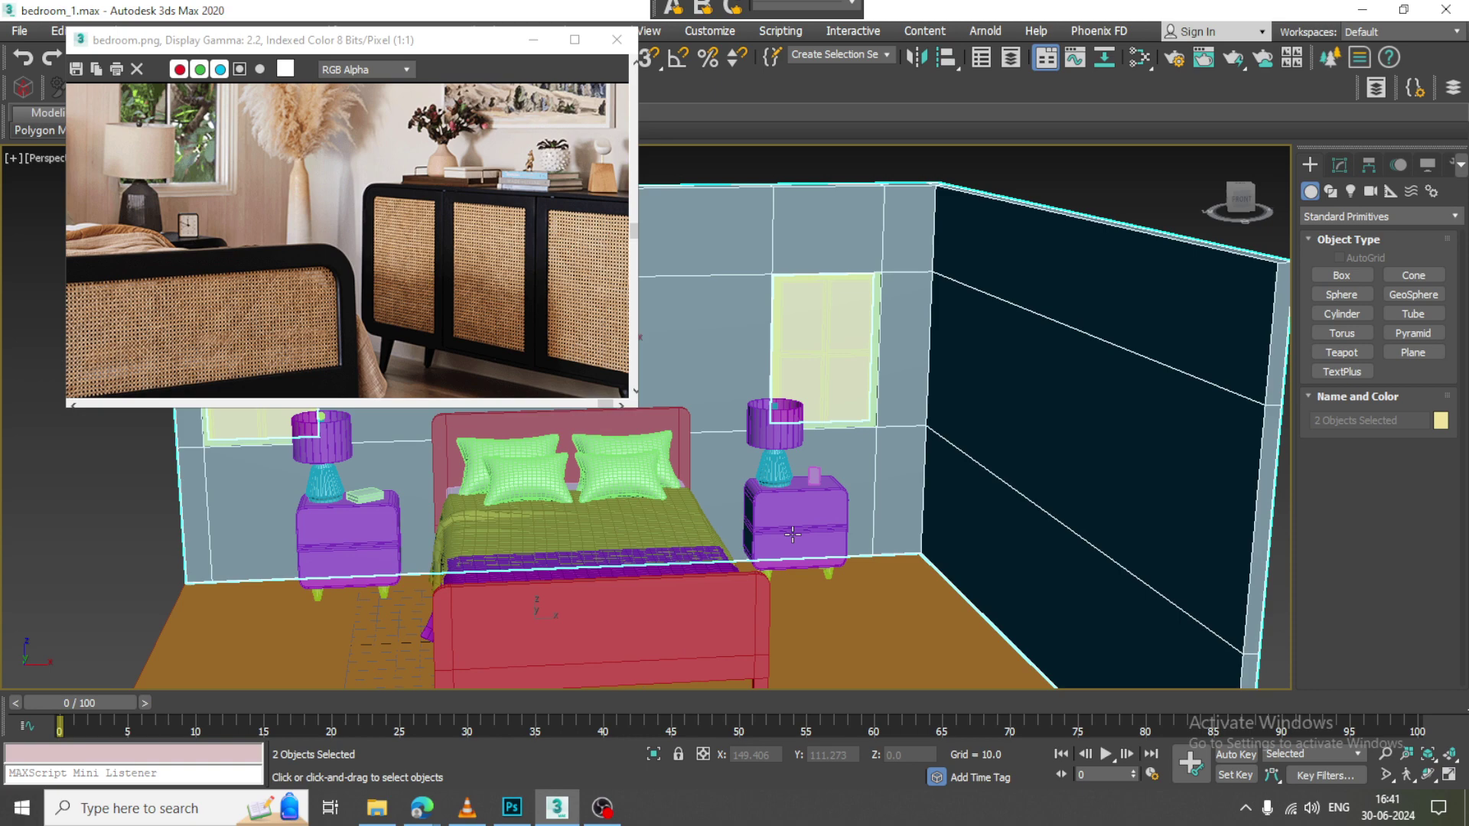
left_click(795, 532)
middle_click_drag(792, 513, 848, 501, "alt")
key("alt+w")
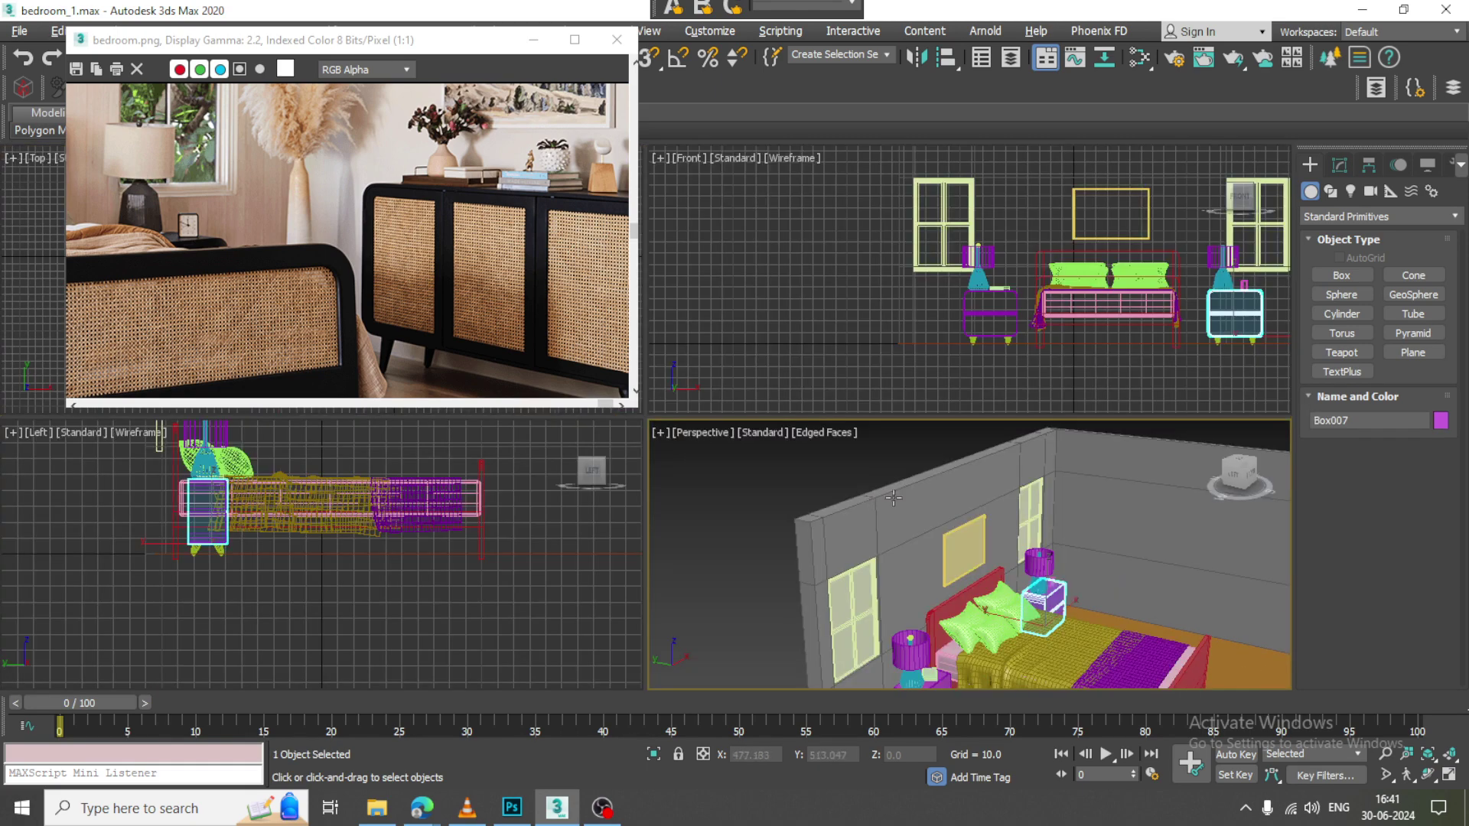
middle_click_drag(976, 505, 940, 499, "alt")
key("alt+w")
key("w")
middle_click_drag(826, 490, 746, 490, "alt")
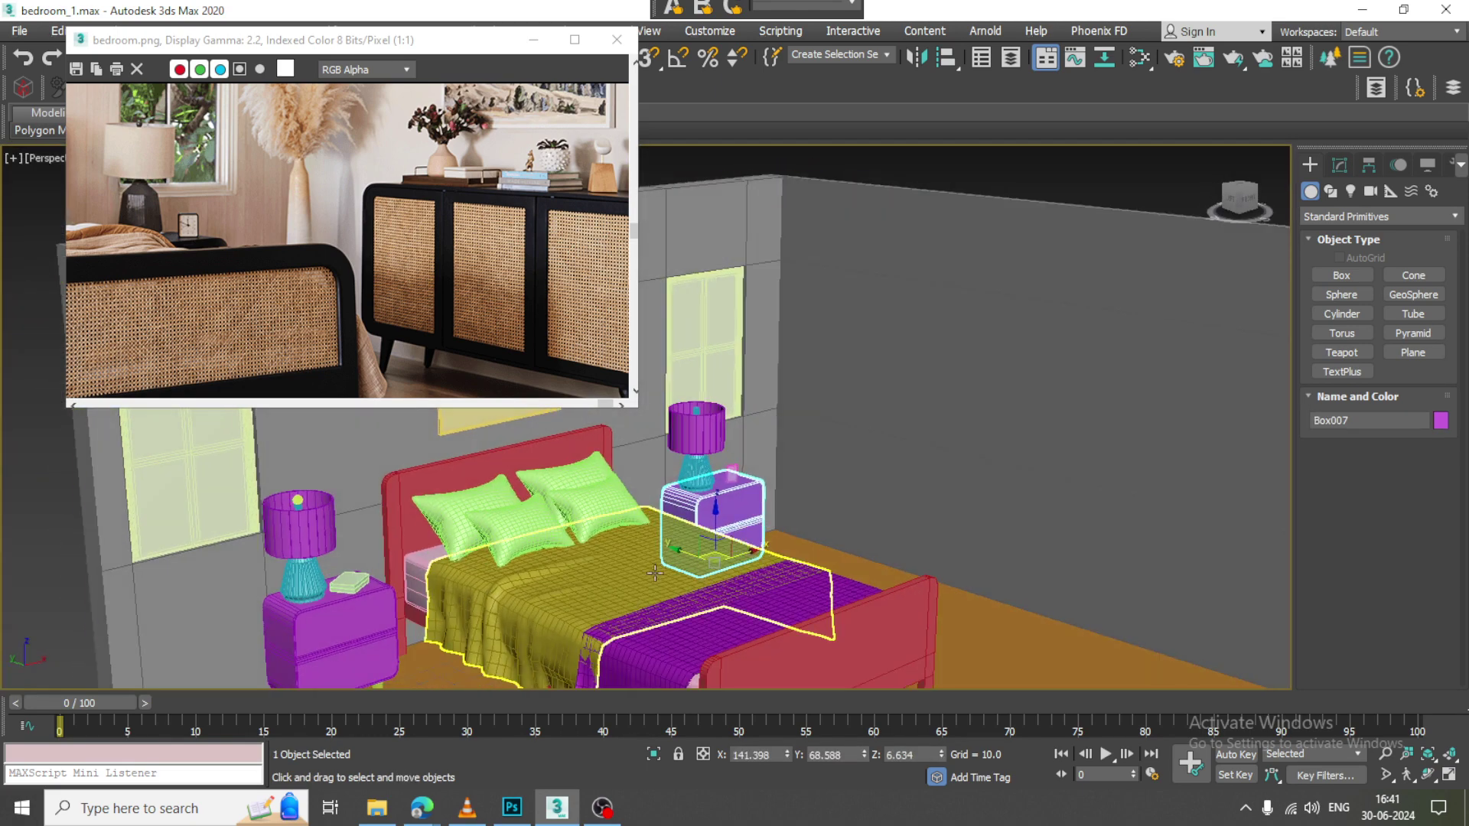
left_click_drag(731, 537, 929, 586, "shift")
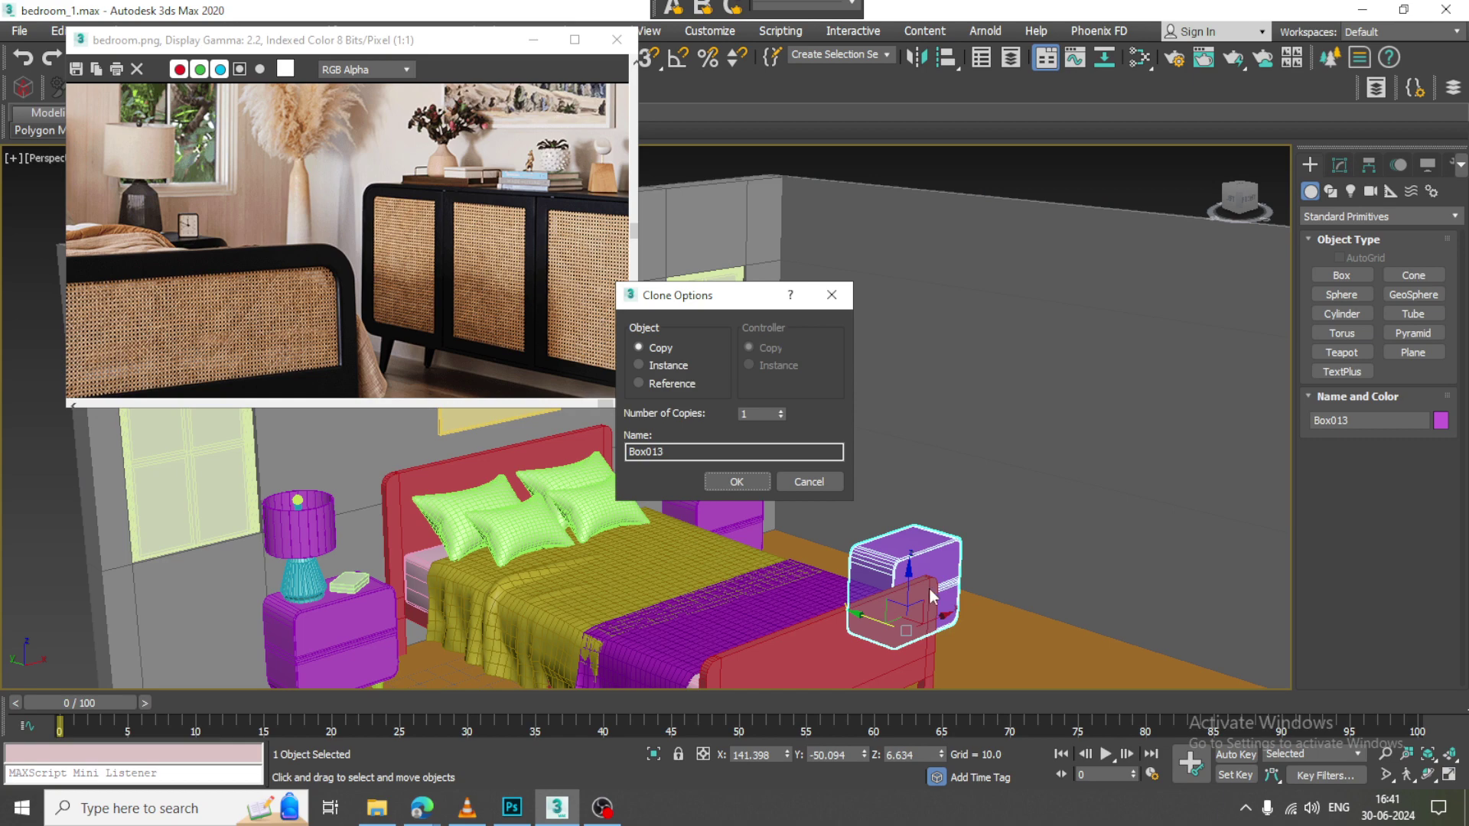
left_click(736, 481)
Enable angle snapping at 90° and rotate the copied cabinet -90° about the Z axis
mouse_move(919, 520)
middle_mouse_down("alt")
mouse_move(1085, 528)
mouse_move(963, 430)
middle_mouse_up("alt")
scroll(956, 505, "up", 4)
left_click(492, 45)
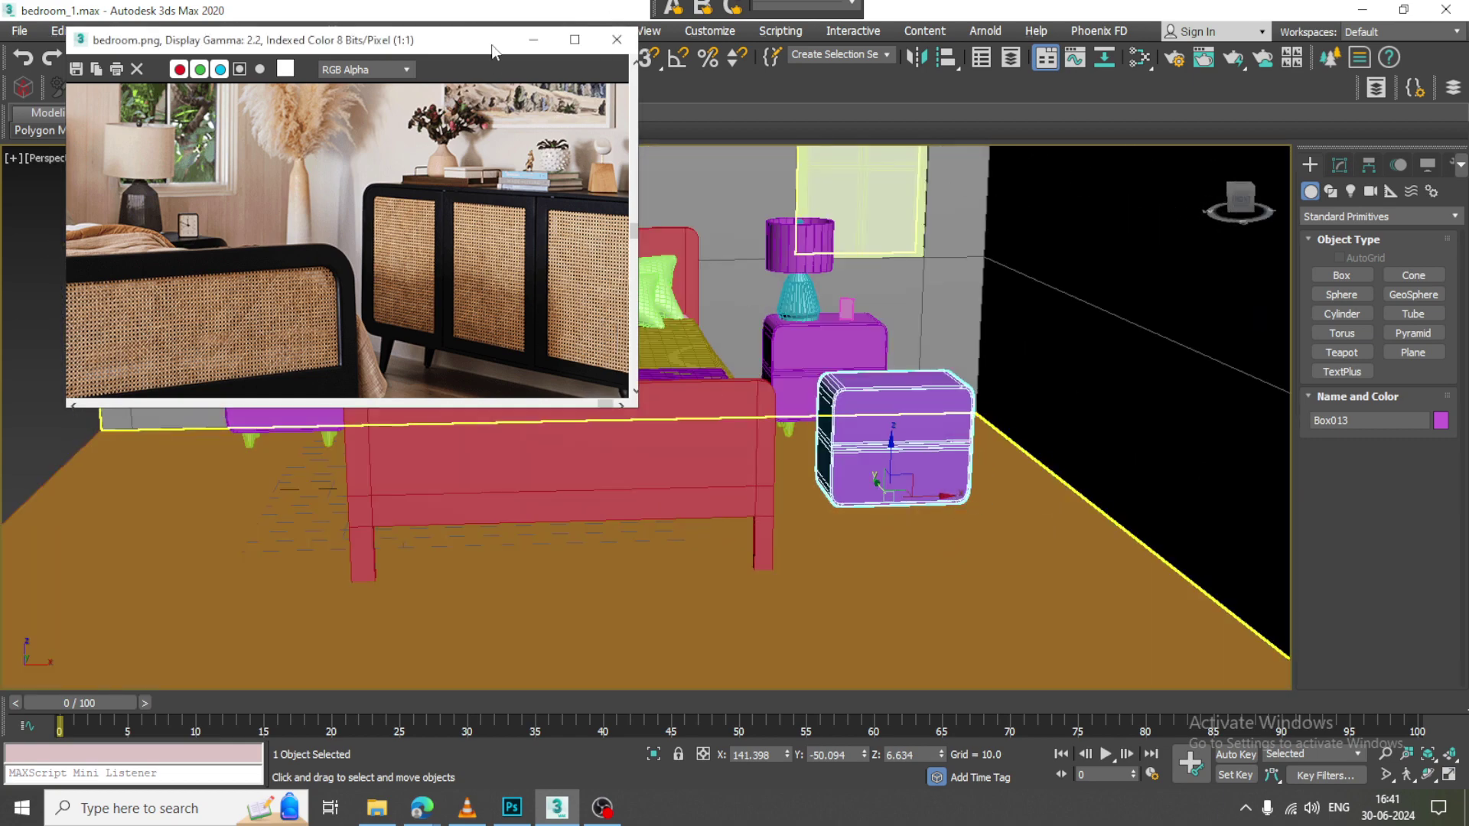
left_click_drag(493, 52, 439, 75)
left_click(678, 57)
right_click(678, 57)
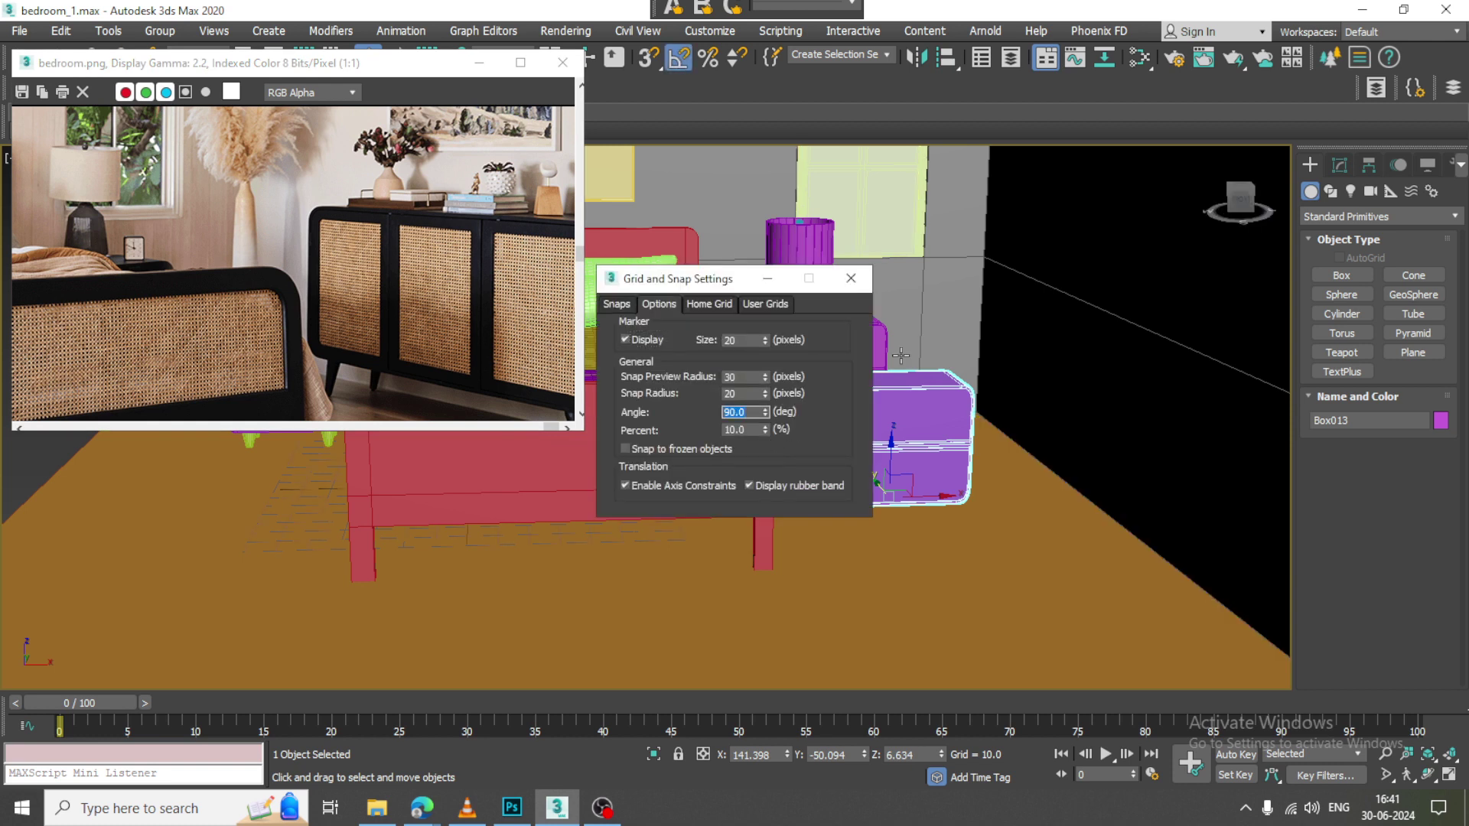
left_click(851, 279)
key("e")
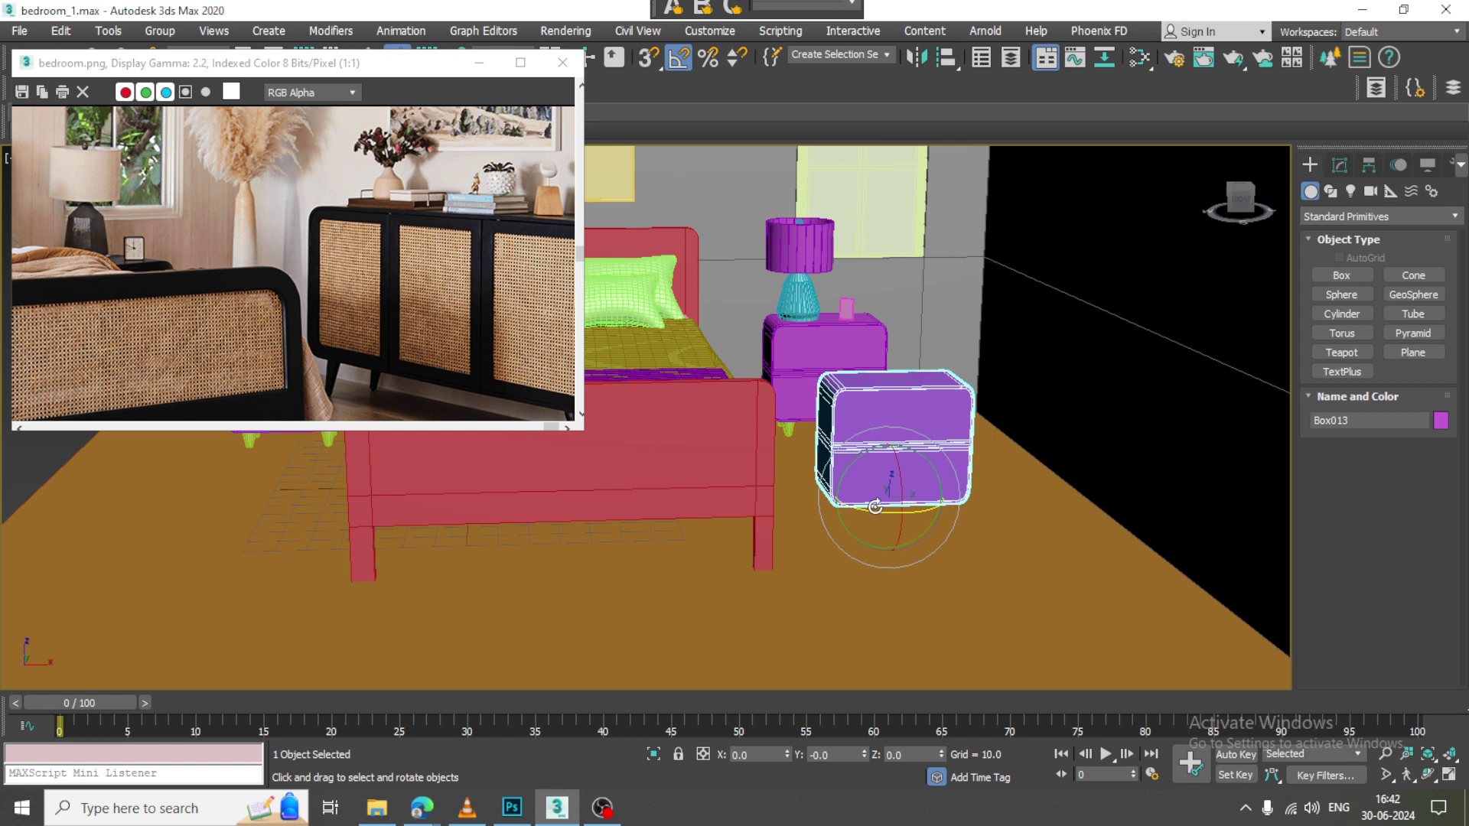
left_click_drag(875, 507, 863, 505)
scroll(1068, 430, "down", 1)
scroll(1066, 428, "down", 1)
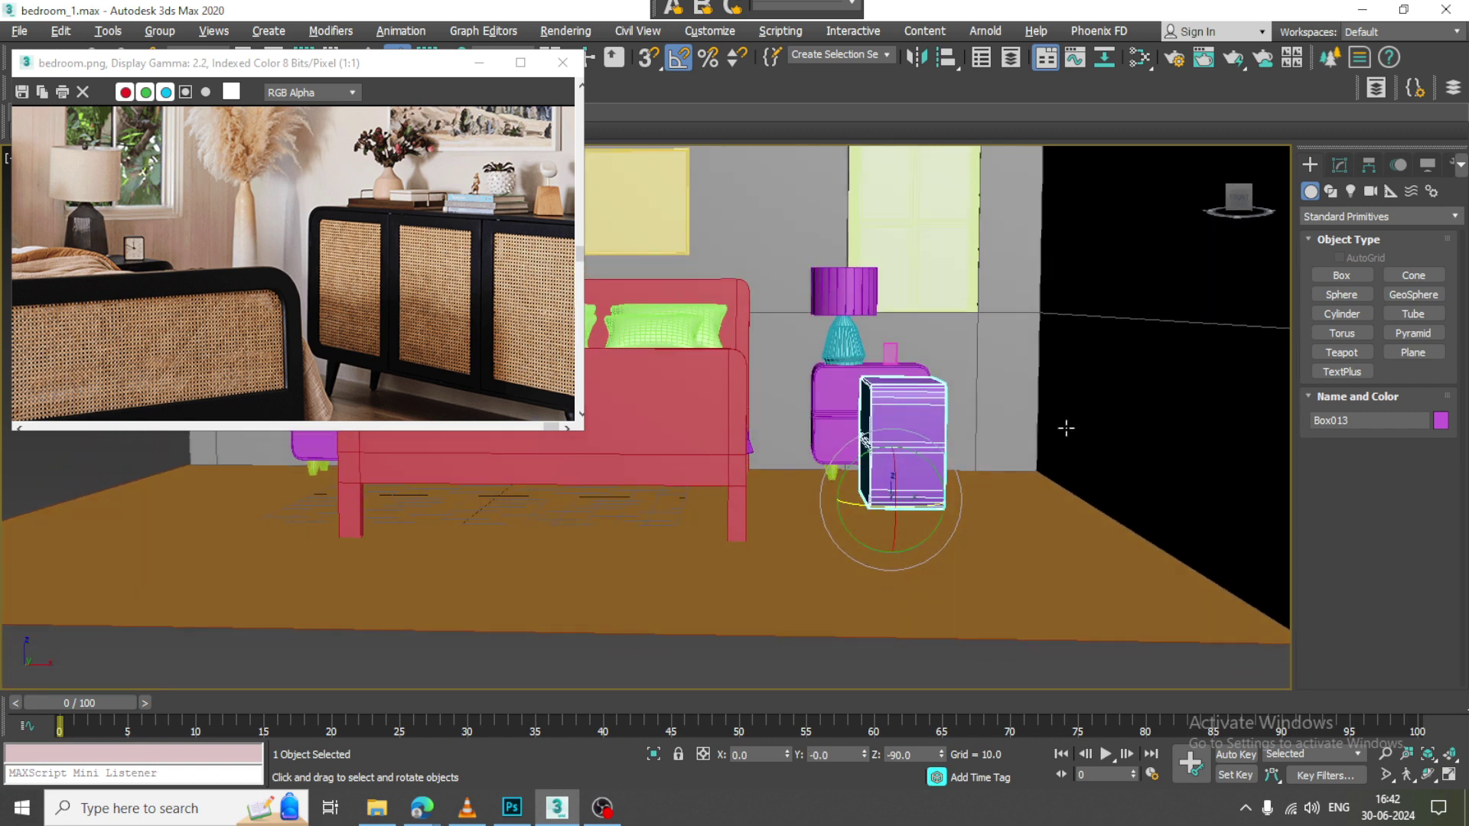
Move the rotated cabinet towards the side wall to about X 200 and raise it to about Z 32
key("1")
middle_click_drag(1015, 413, 983, 457, "alt")
left_click(1409, 242)
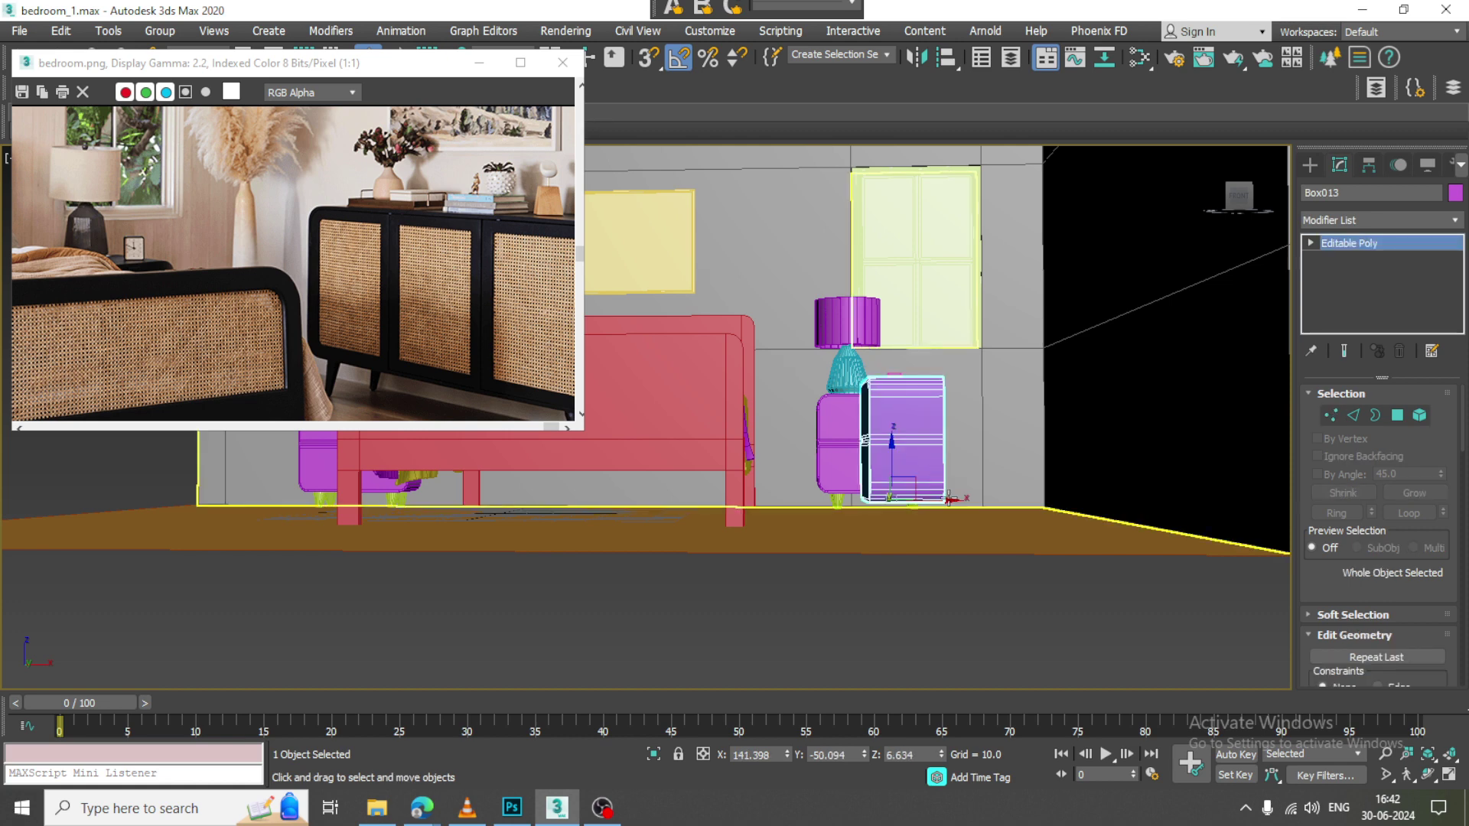
left_click_drag(963, 499, 1131, 499)
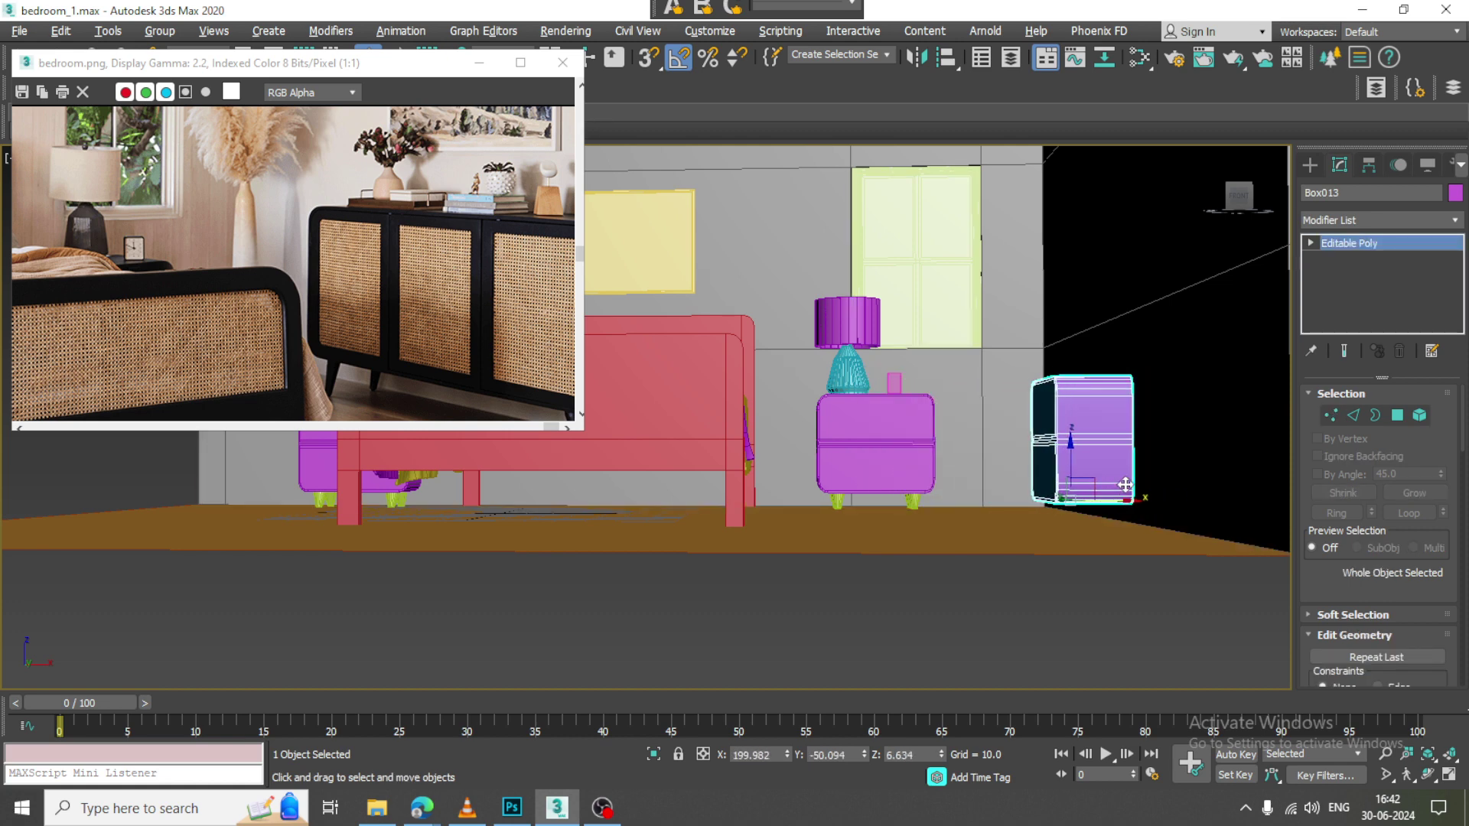
middle_click_drag(1123, 476, 1029, 464, "alt")
middle_click_drag(1030, 463, 1041, 473, "alt")
left_click_drag(1016, 465, 1016, 387)
middle_click_drag(1016, 387, 1108, 433, "alt")
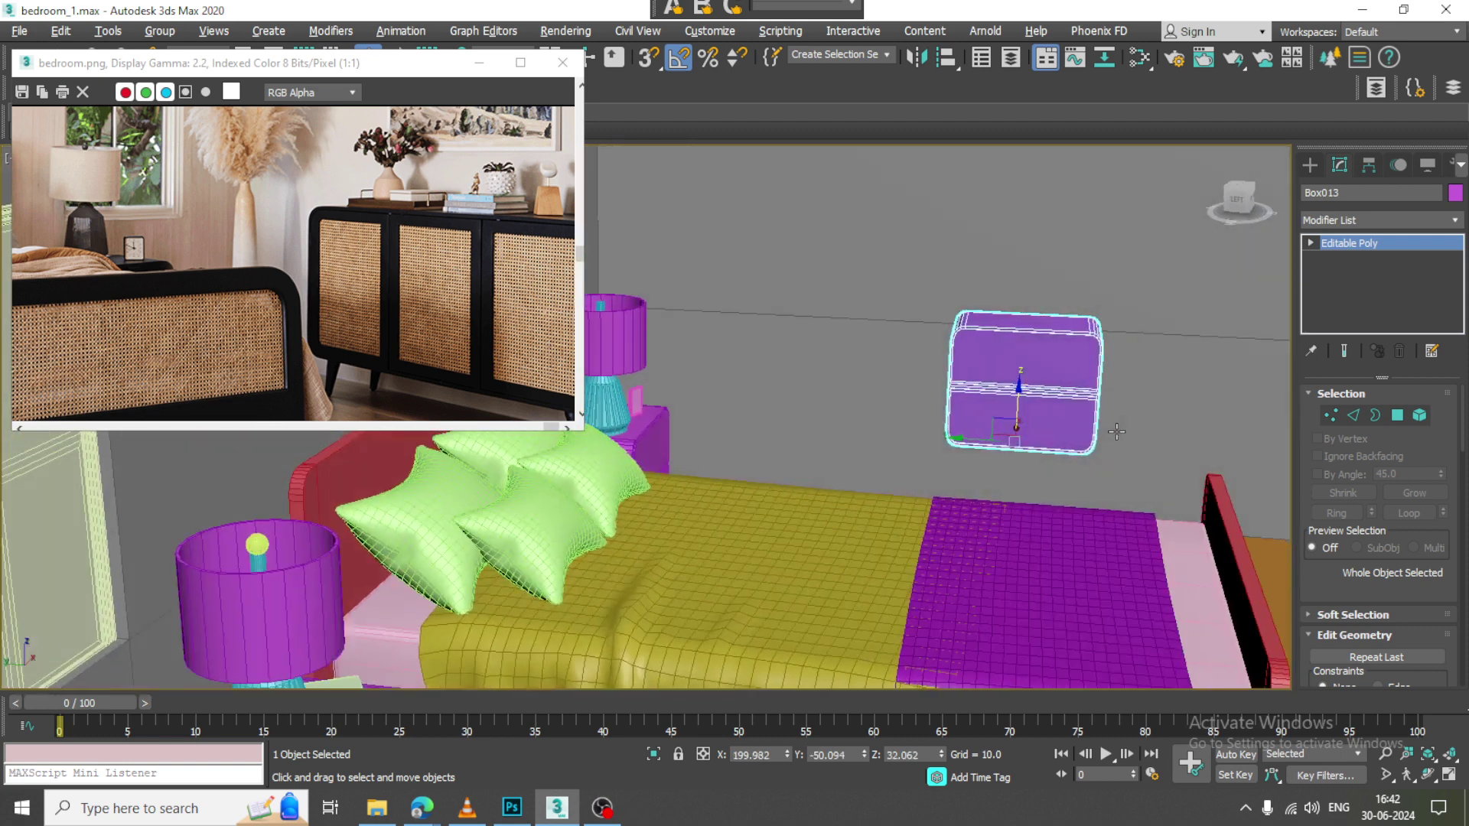
Lengthen the cabinet by moving its end vertices outward along Y, to about Y 28 at one end and Y -121 at the other
key("1")
left_click_drag(999, 504, 999, 502)
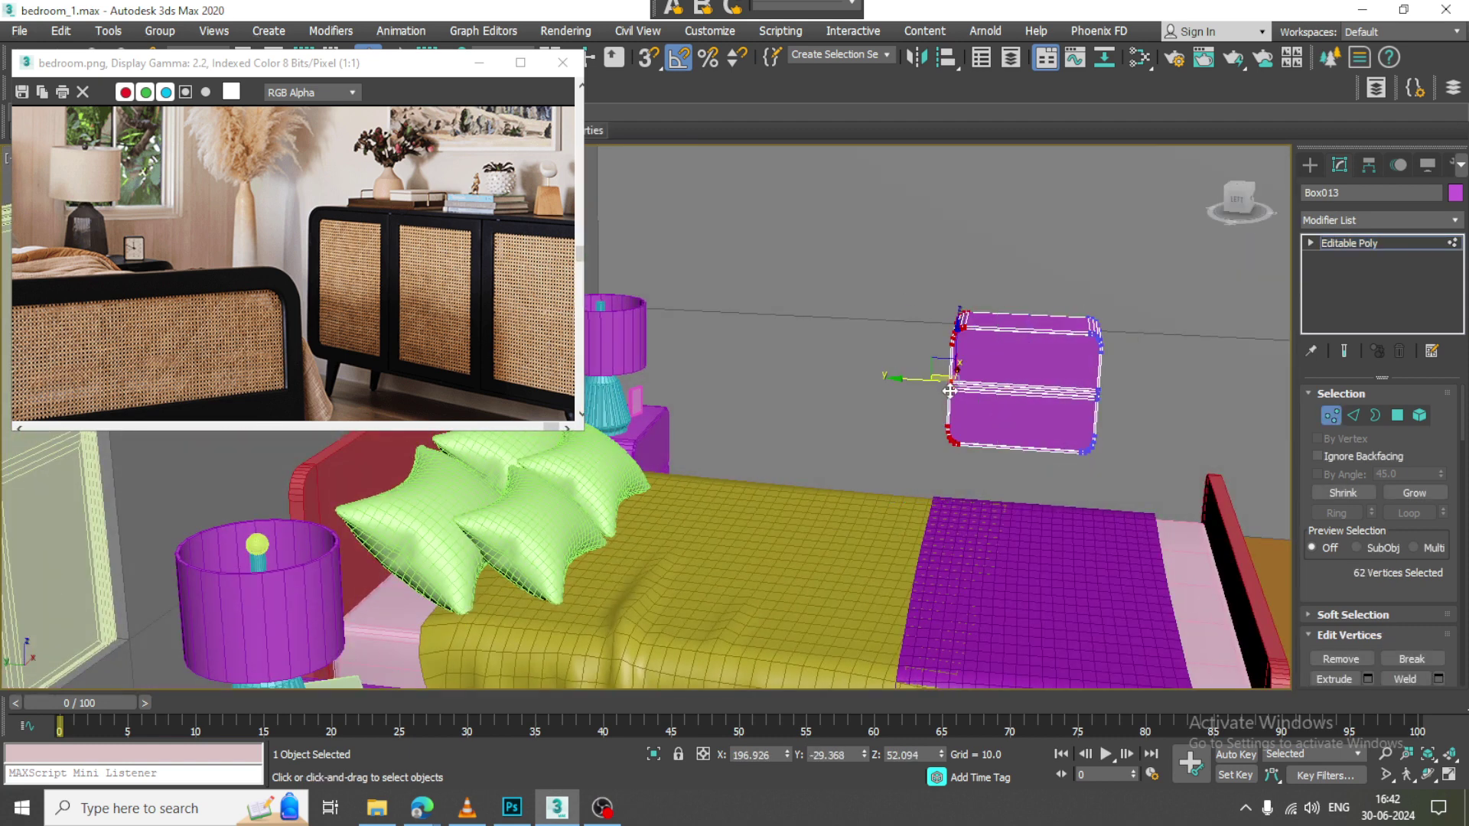
left_click_drag(911, 377, 739, 377)
middle_click_drag(1056, 367, 1060, 325, "alt")
middle_click_drag(1060, 325, 842, 281)
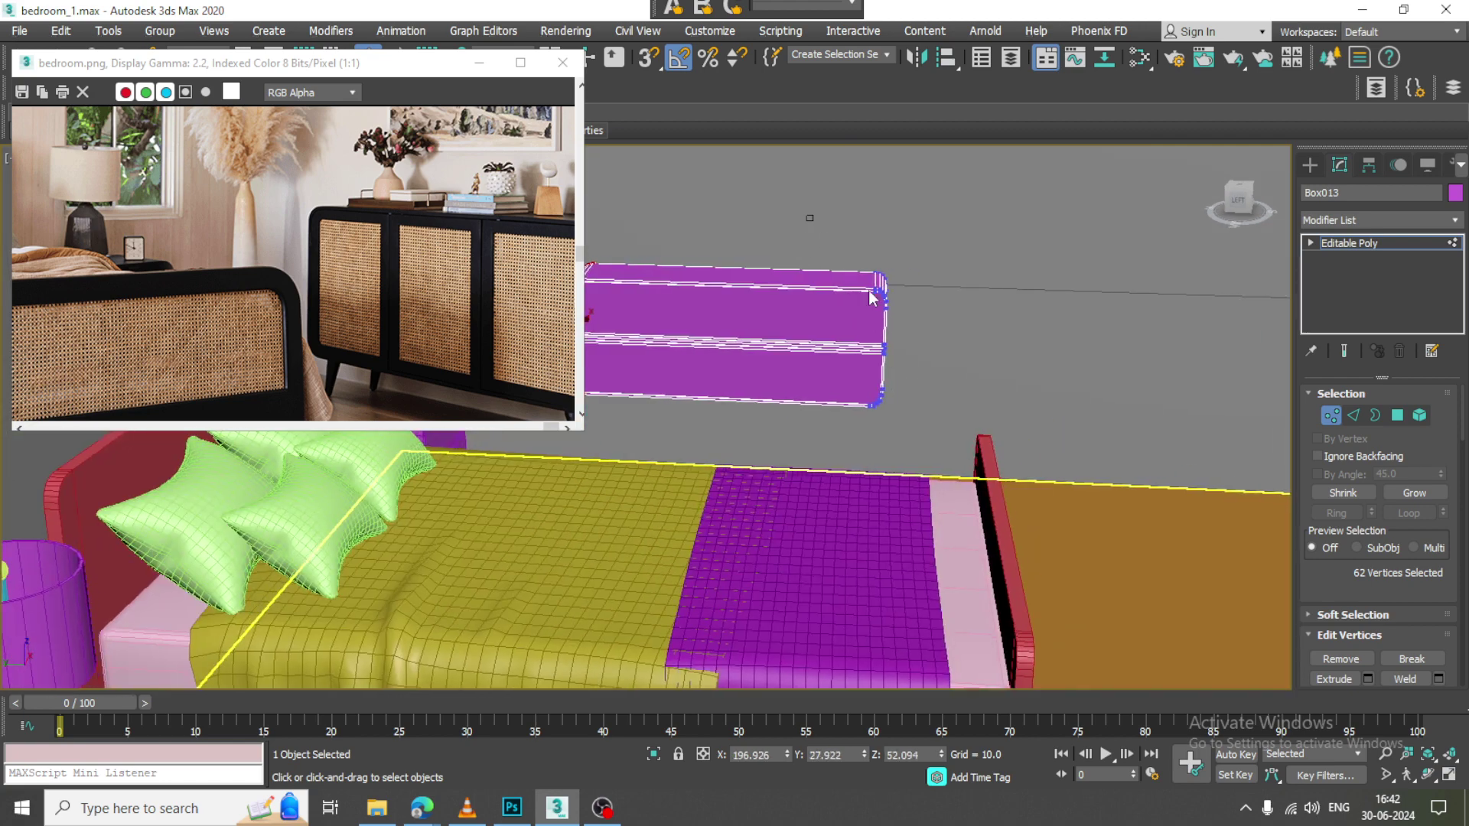
scroll(931, 362, "down", 5)
left_click_drag(857, 348, 920, 348)
middle_click_drag(1111, 427, 942, 410, "alt")
scroll(941, 410, "up", 4)
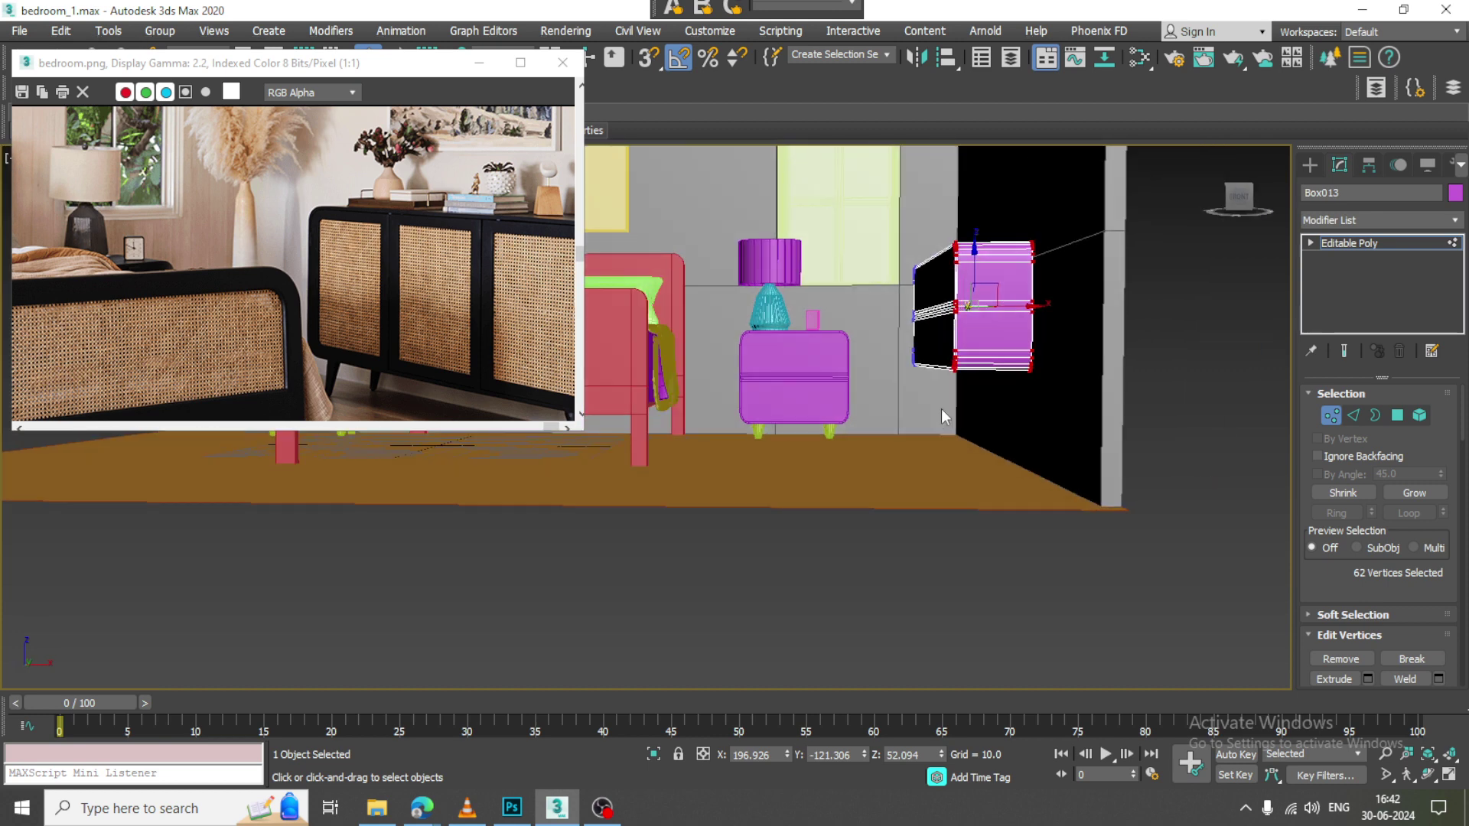
Increase the cabinet's height by moving its middle and bottom vertices down, and the bottom group a further 9.7 units
key("alt+w")
middle_click_drag(1114, 239, 1025, 242)
key("alt+w")
scroll(1171, 430, "up", 7)
middle_click_drag(1171, 430, 819, 424)
scroll(820, 424, "down", 2)
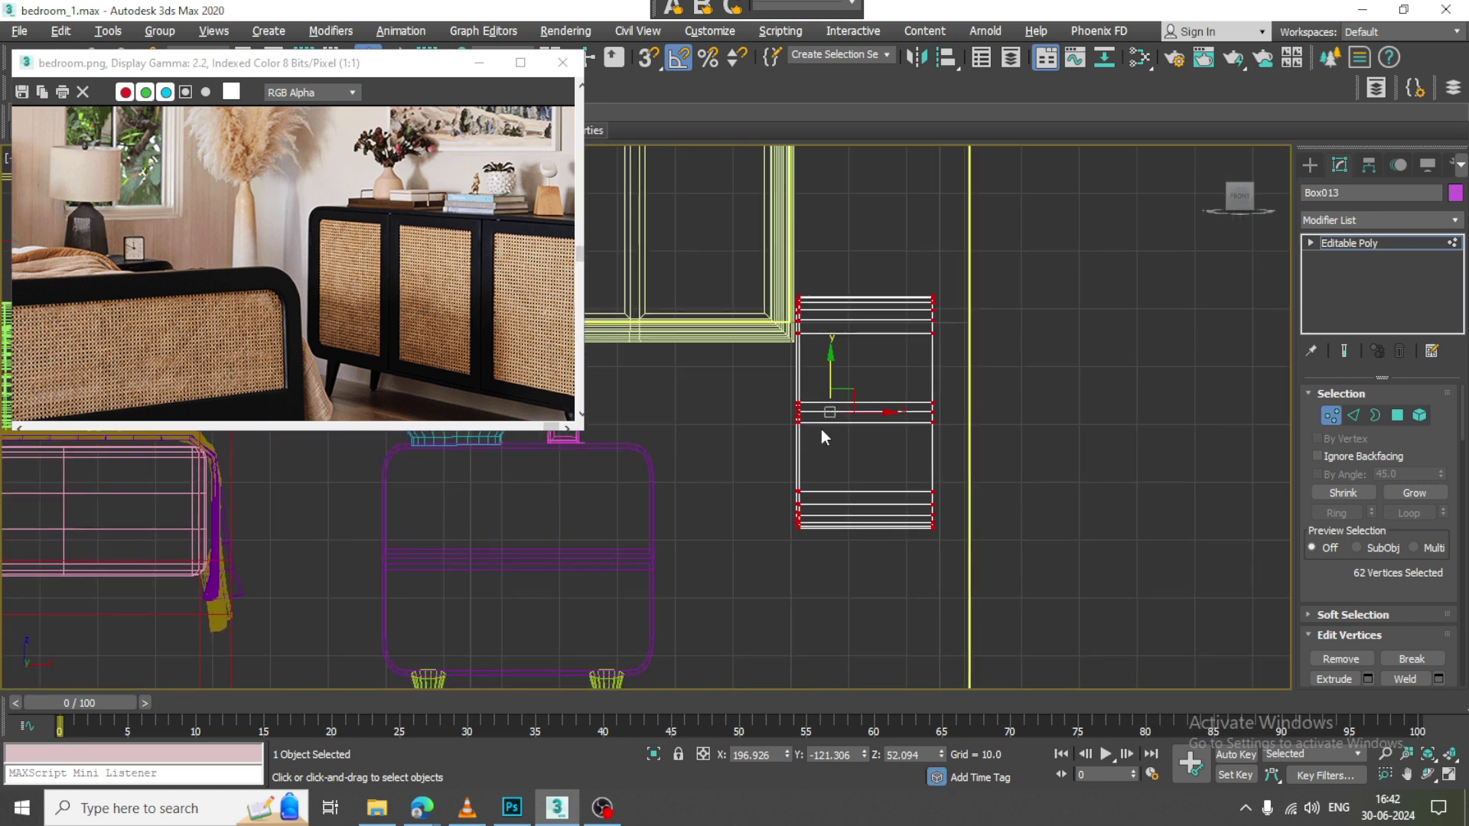
left_click_drag(1124, 628, 1128, 632)
left_click_drag(831, 431, 852, 502)
middle_click_drag(792, 554, 811, 369)
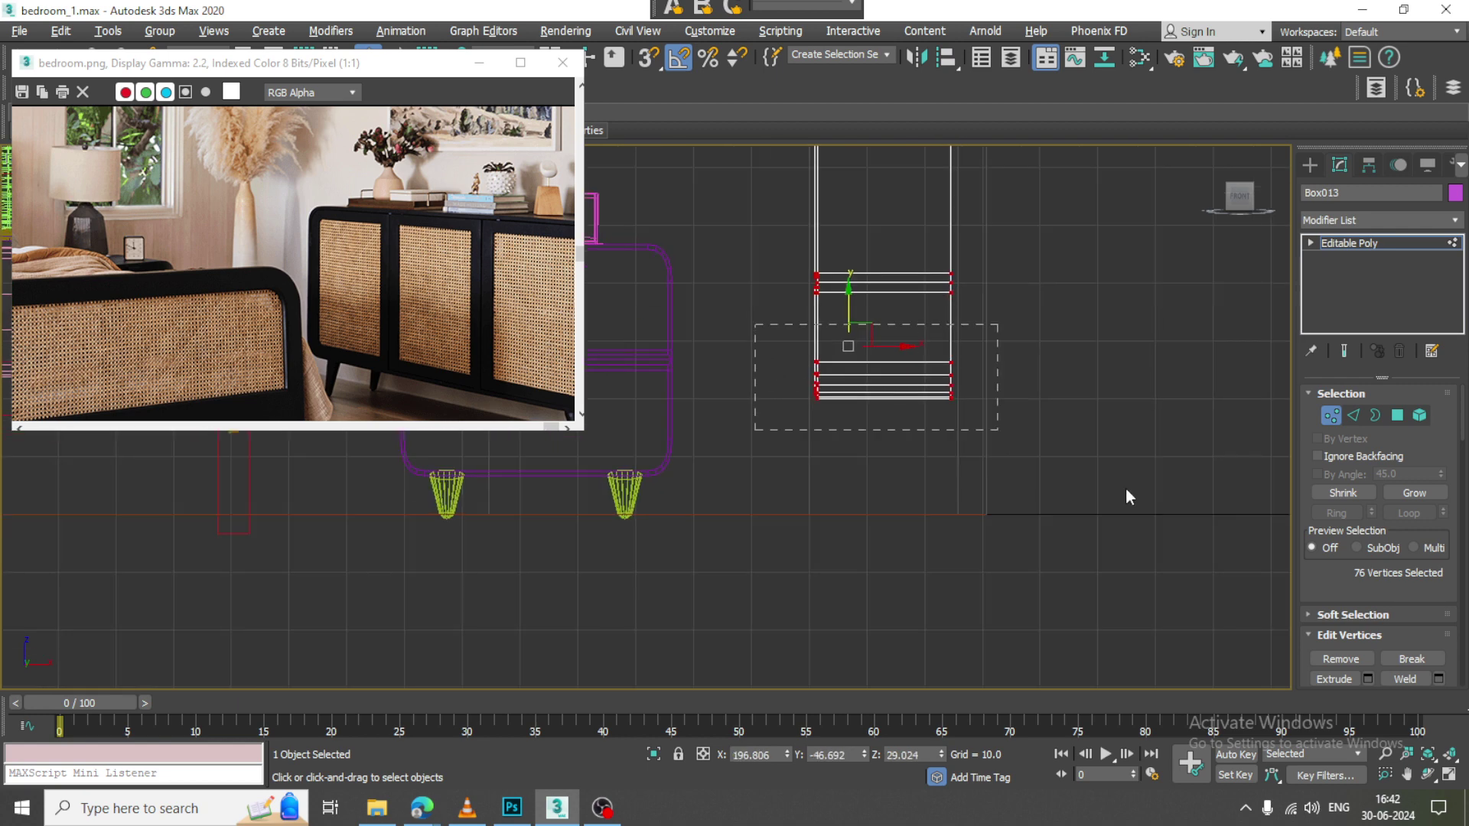
left_click_drag(998, 430, 998, 430)
left_click_drag(876, 341, 875, 396)
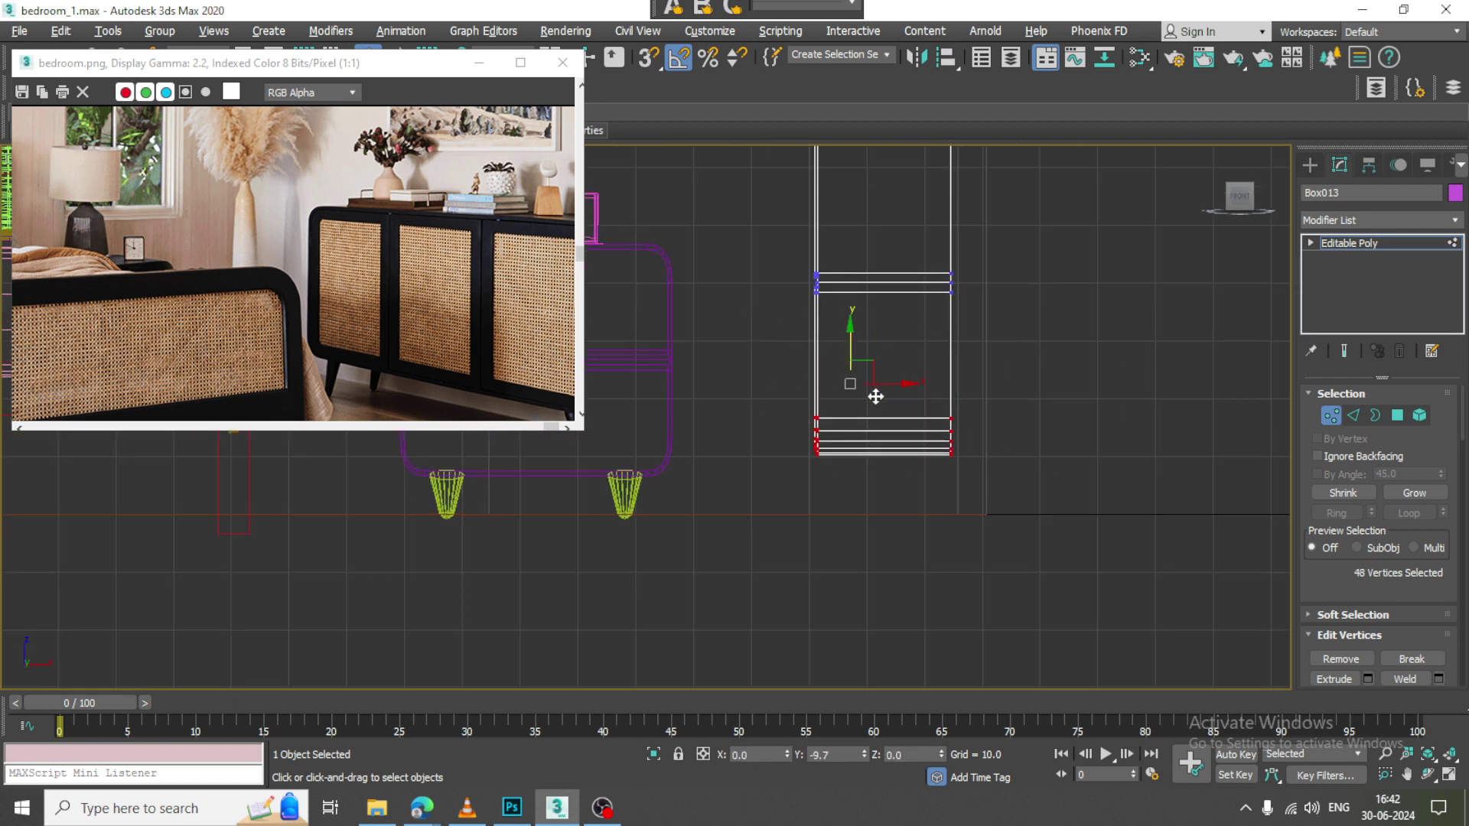
Move the cabinet's horizontal middle divider vertices up to about Z 42.3
middle_click_drag(880, 287, 895, 355)
left_click_drag(682, 301, 1080, 433)
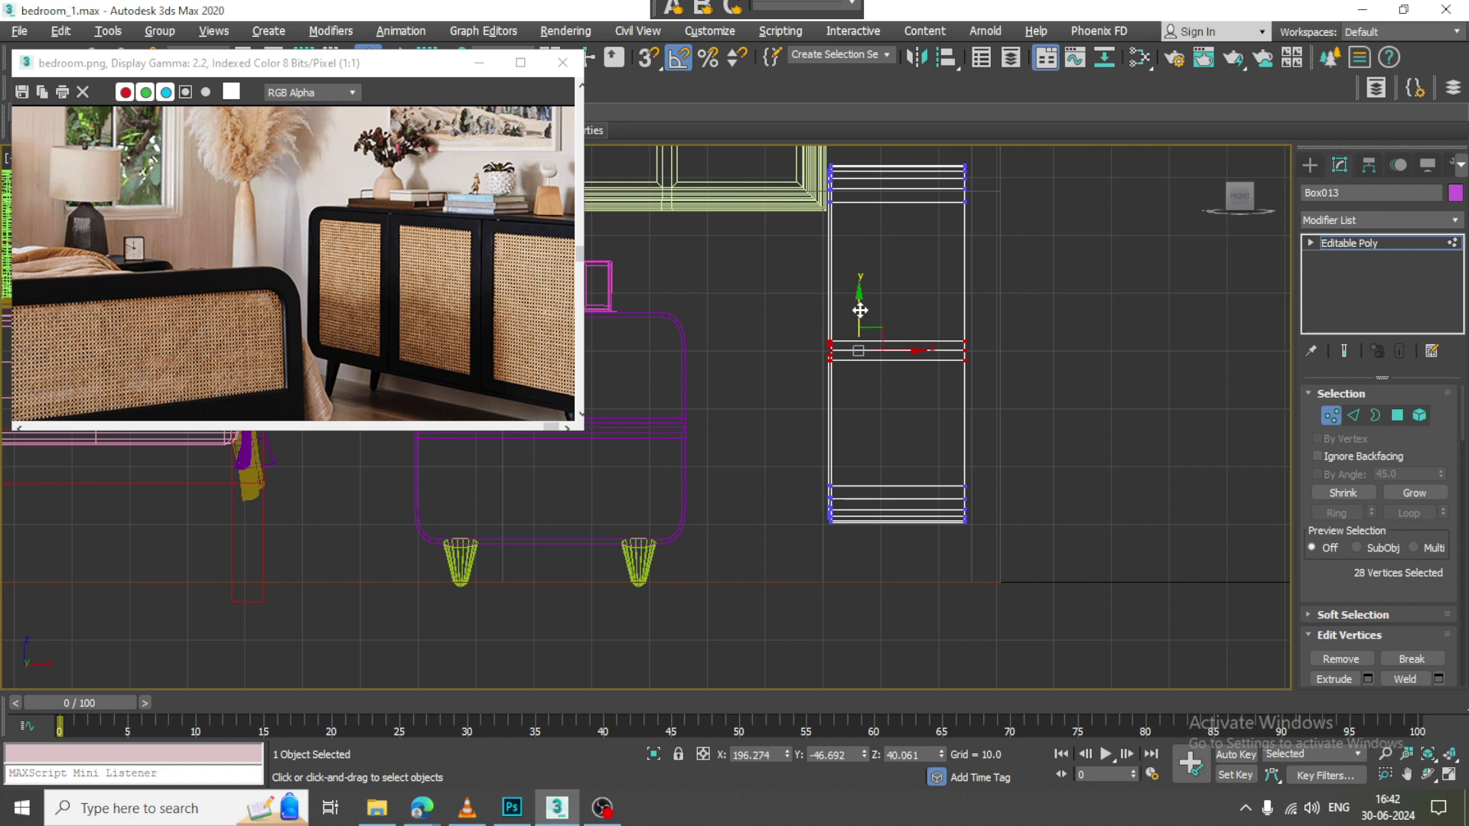
left_click_drag(860, 309, 860, 297)
Deepen the cabinet by moving its front-face vertices outward along X, away from the side wall
key("alt+w")
middle_click(1049, 518)
key("alt+w")
middle_click_drag(1050, 518, 1124, 387, "alt")
key("alt+w")
middle_click(1134, 291)
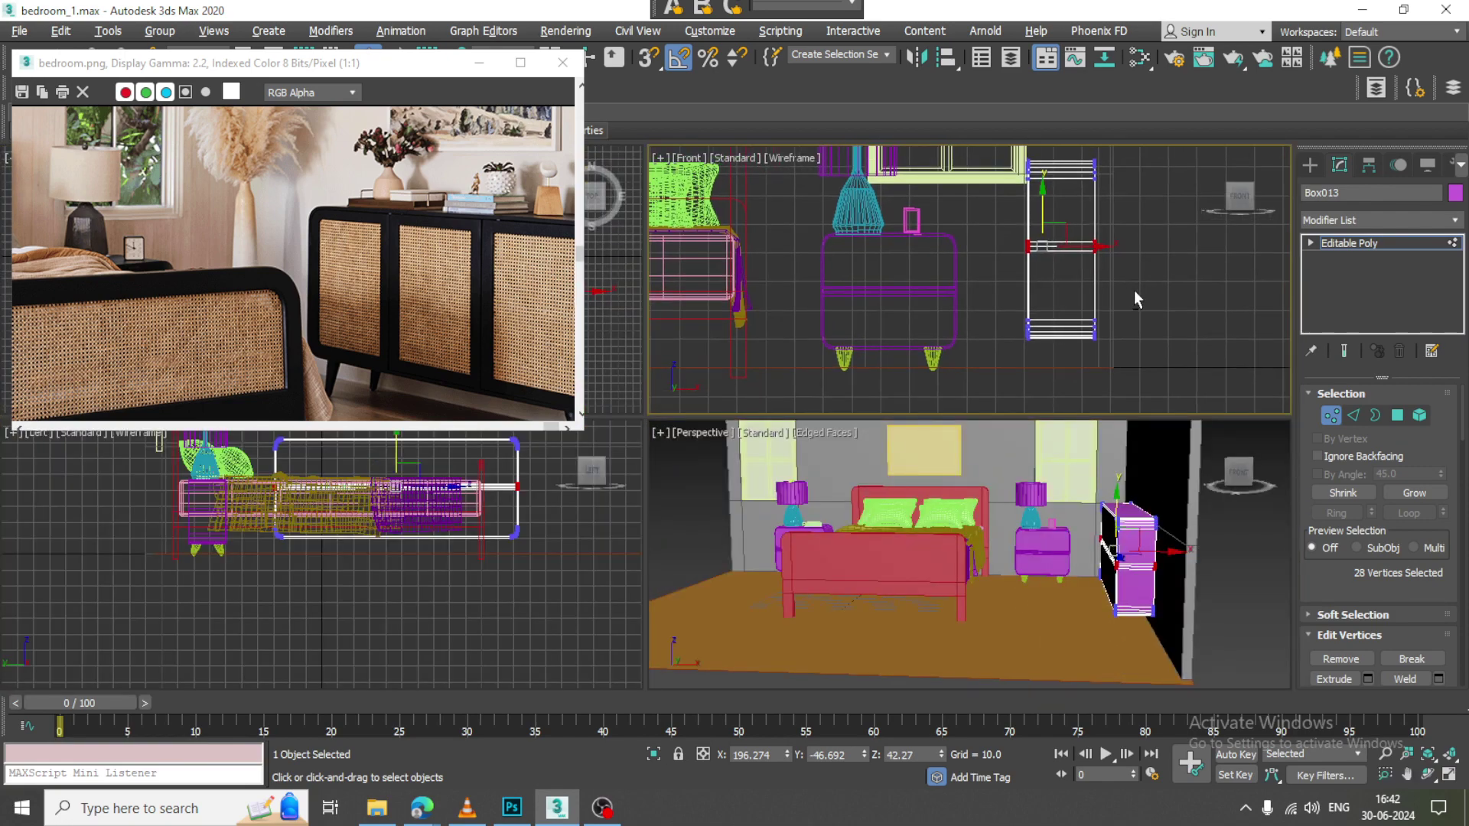
key("alt+w")
left_click_drag(948, 650, 947, 650)
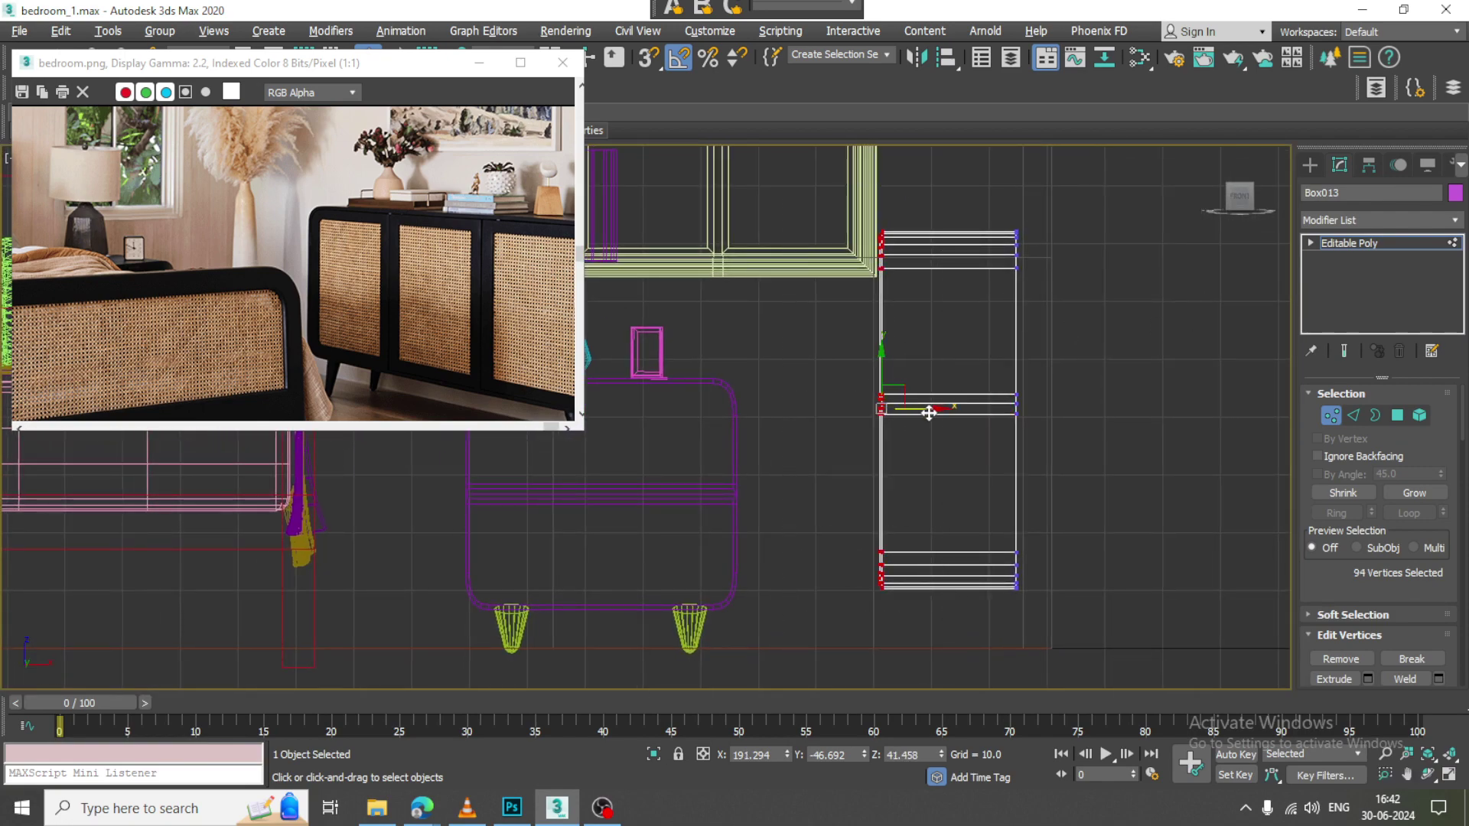
left_click_drag(929, 414, 905, 416)
Connect the cabinet's lengthwise edges with 2 segments at a pinch of about -85, forming a narrow vertical divider
key("alt+w")
middle_click(1166, 569)
key("alt+w")
middle_click_drag(1014, 453, 970, 462)
key("2")
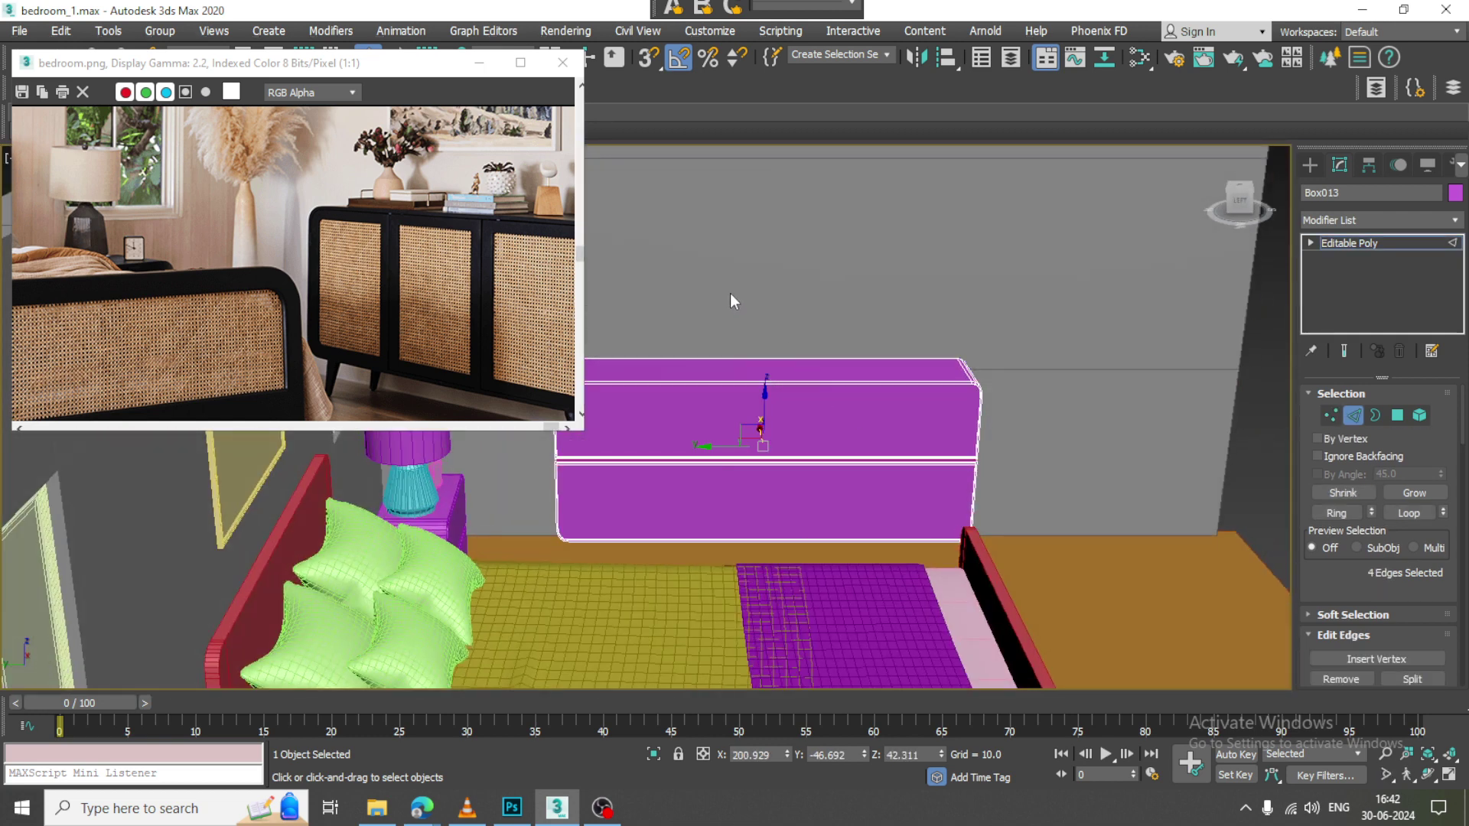
left_click_drag(788, 634, 787, 632)
middle_click_drag(787, 632, 957, 439, "alt")
scroll(1349, 562, "down", 3)
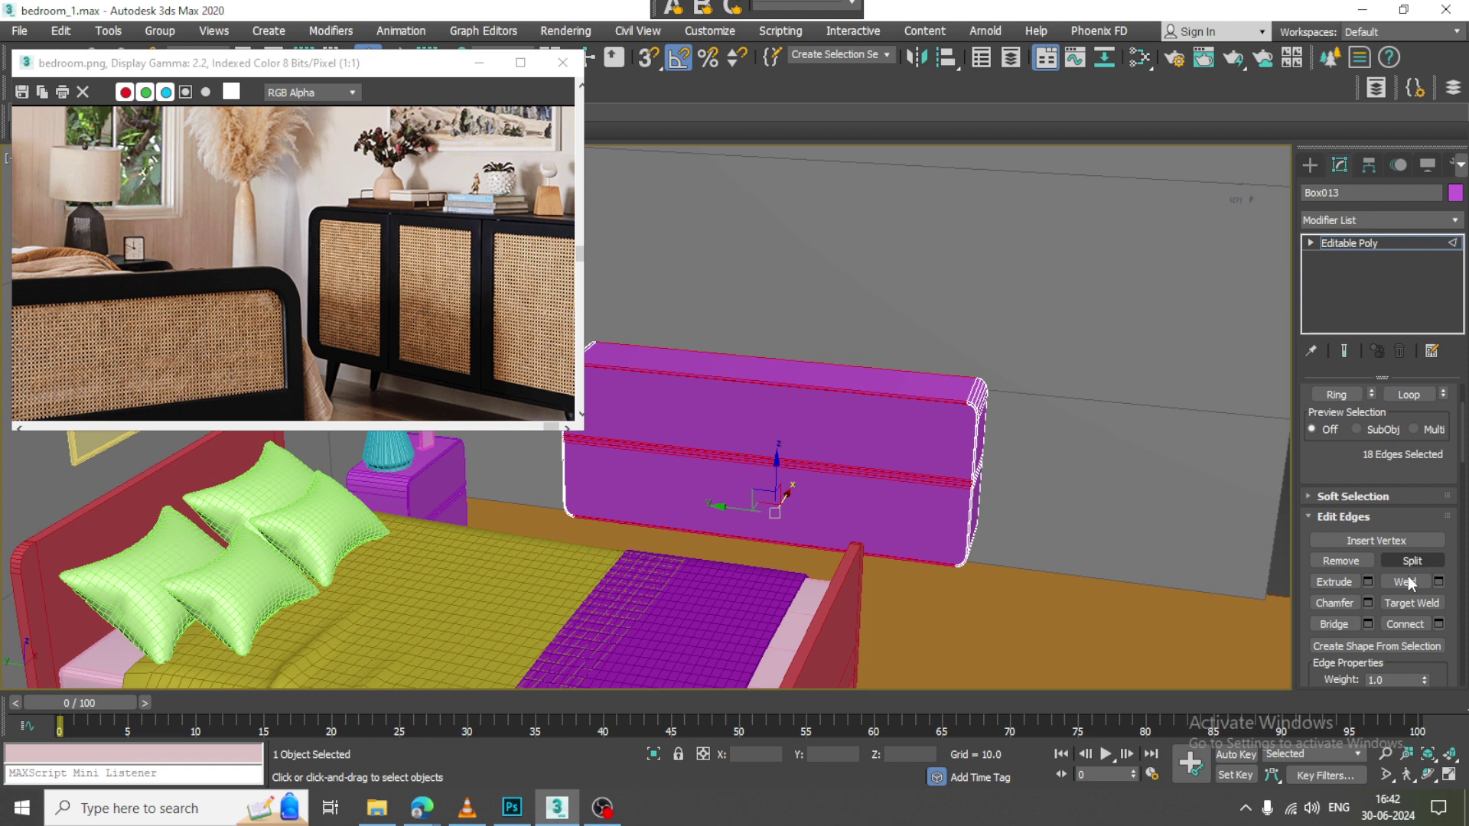
left_click(1438, 623)
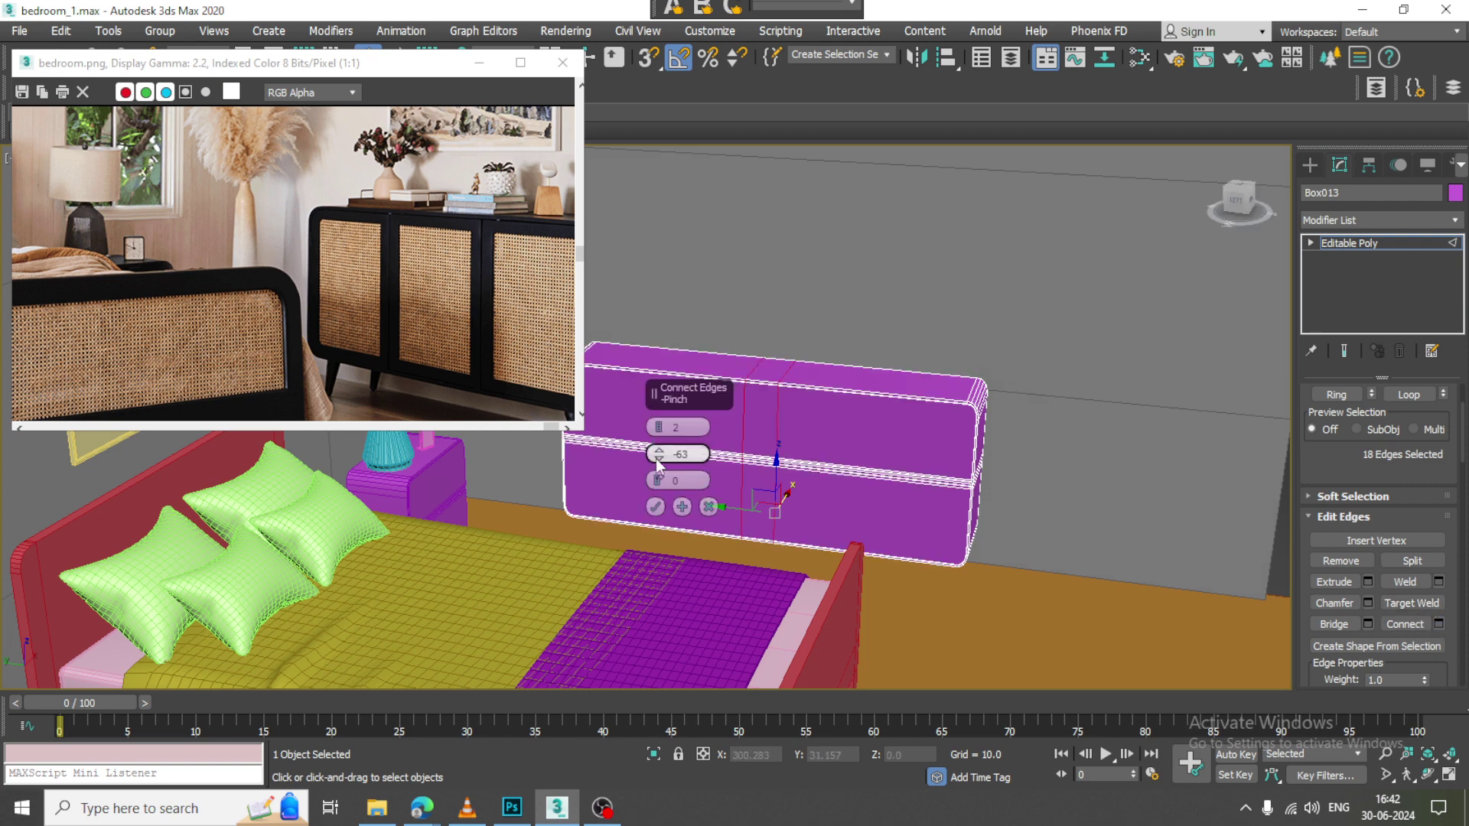
left_click_drag(658, 459, 687, 570)
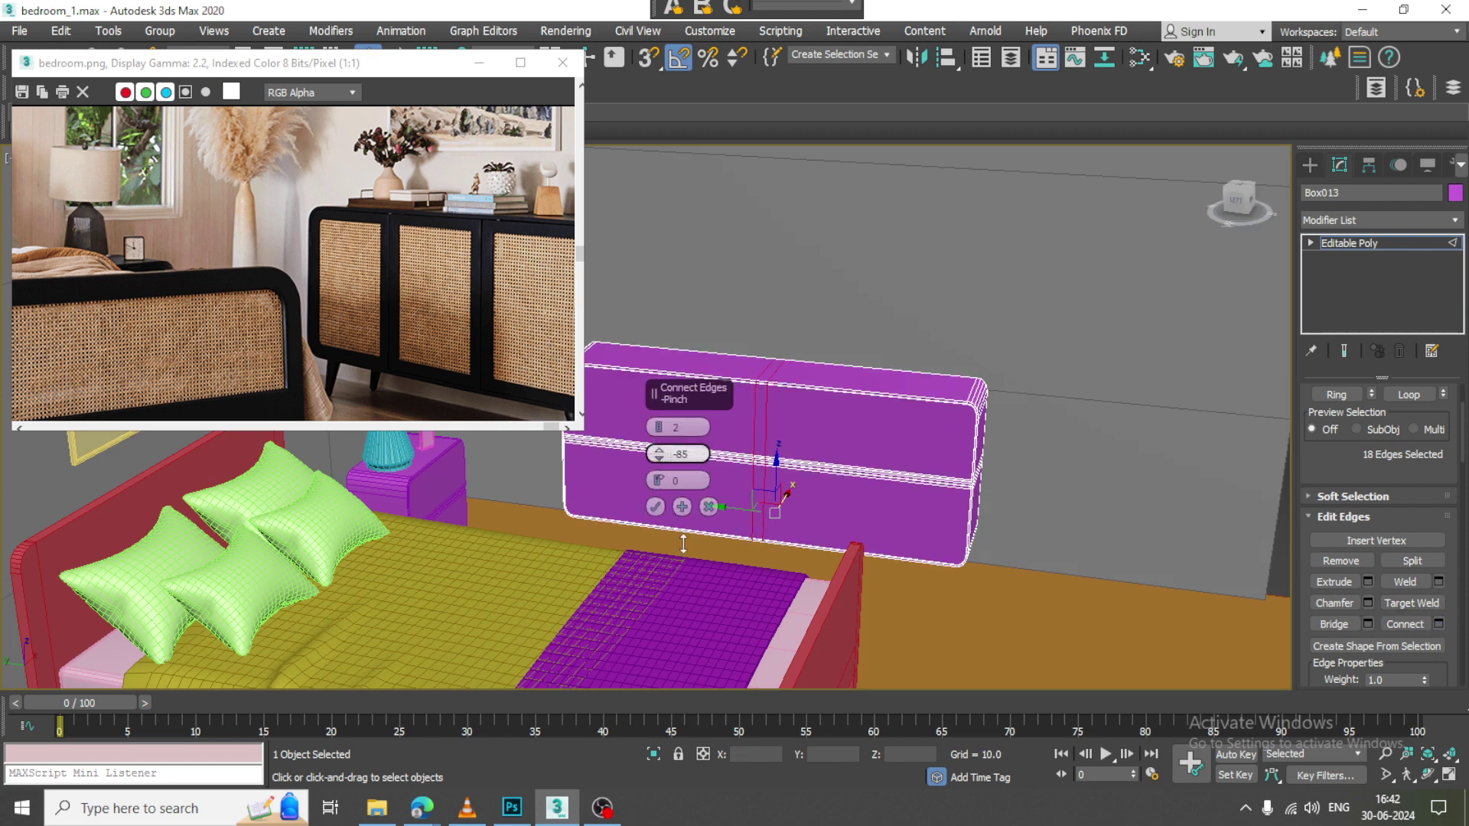
left_click(655, 507)
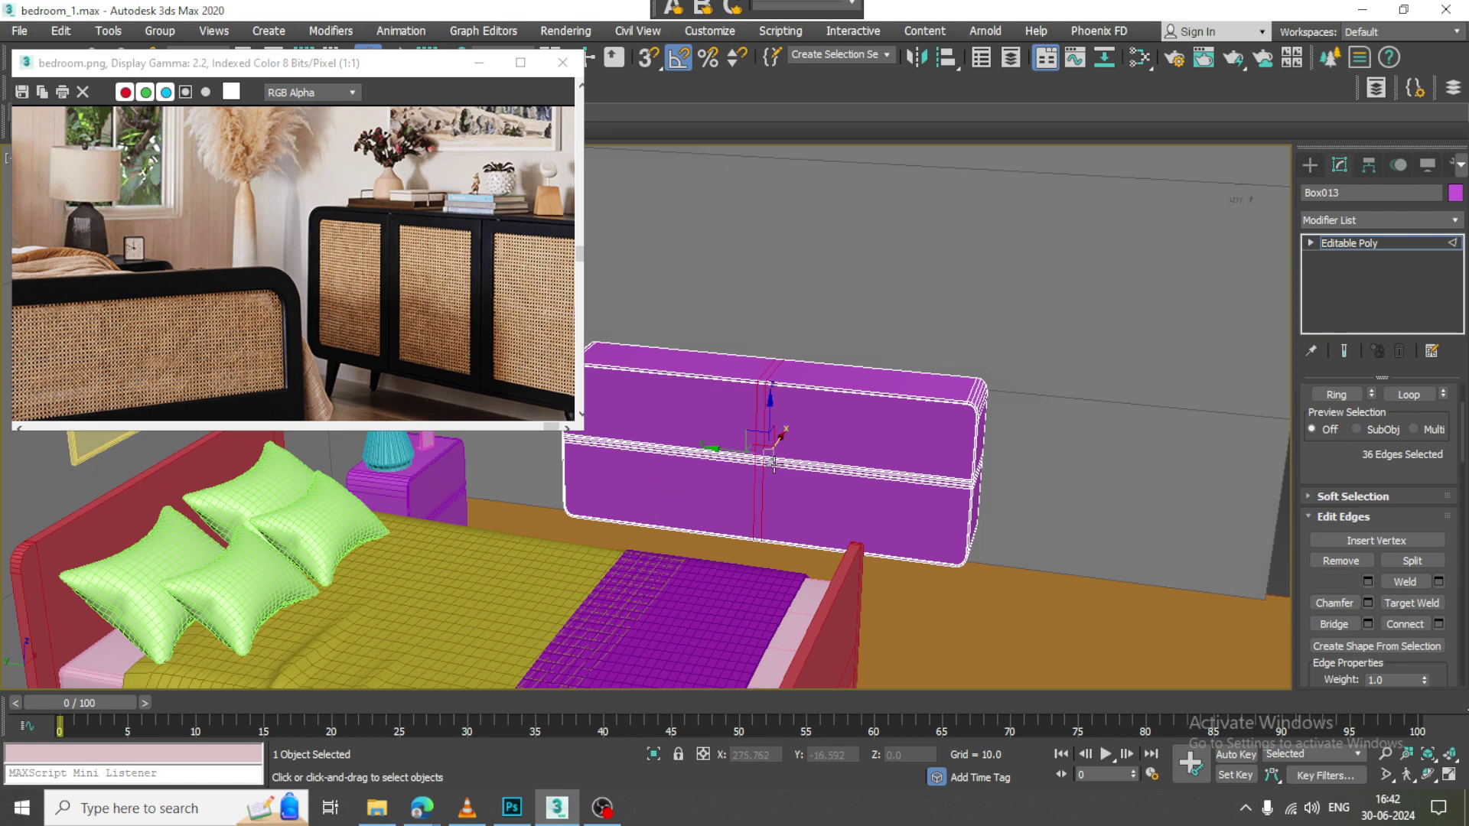
Select the vertical divider's vertices and move them along the cabinet's length towards the head of the bed, to about Y -10
scroll(848, 383, "up", 5)
key("alt+w")
middle_click_drag(572, 586, 515, 586)
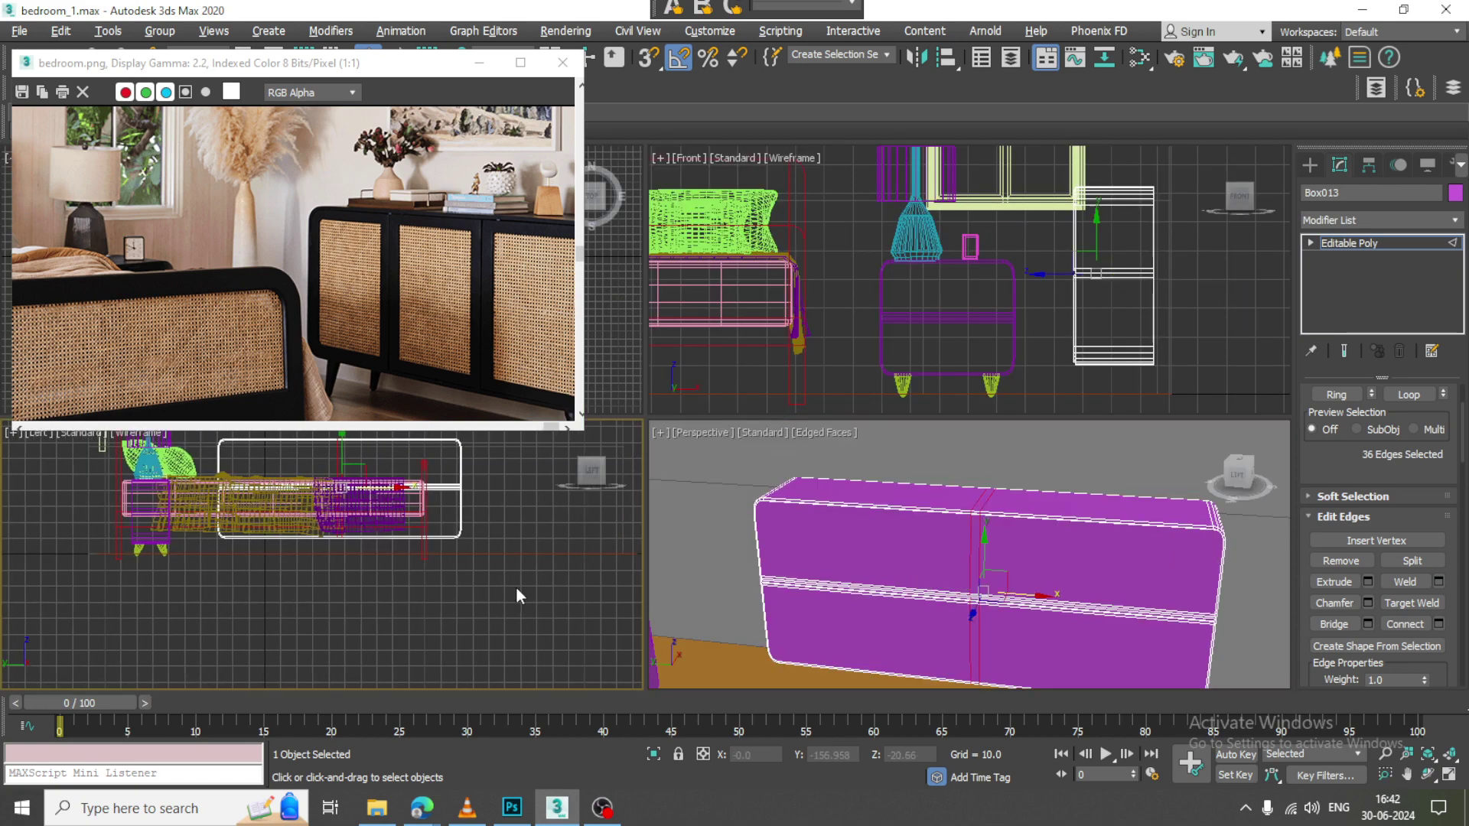
key("alt+w")
scroll(894, 402, "up", 4)
middle_click_drag(707, 279, 970, 439)
scroll(894, 401, "down", 5)
key("1")
left_click_drag(958, 421, 860, 443)
scroll(874, 369, "up", 6)
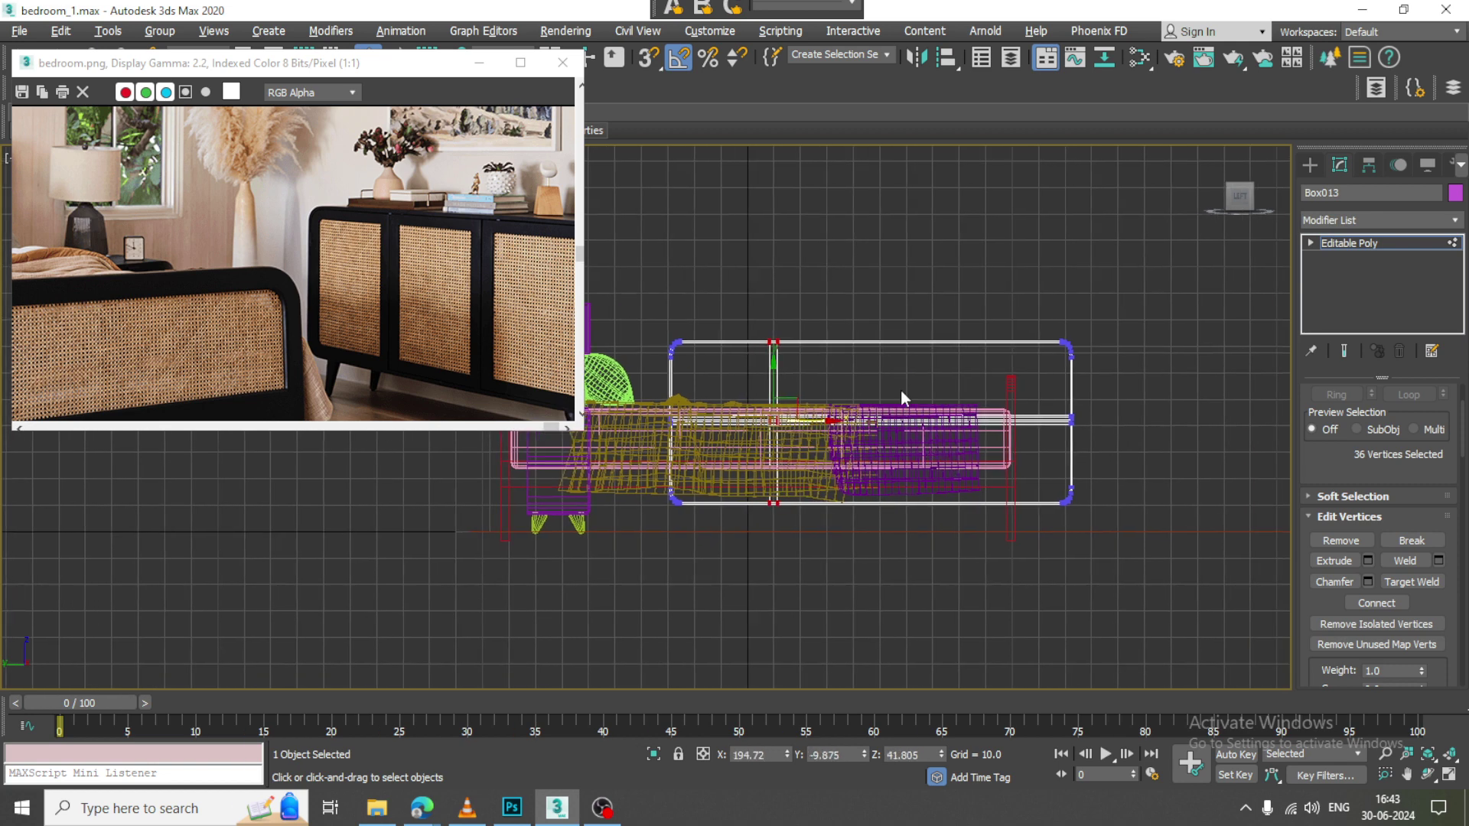
Straighten the vertical divider by scaling each of its two vertex columns flat along the cabinet's length
left_click_drag(684, 233, 727, 506)
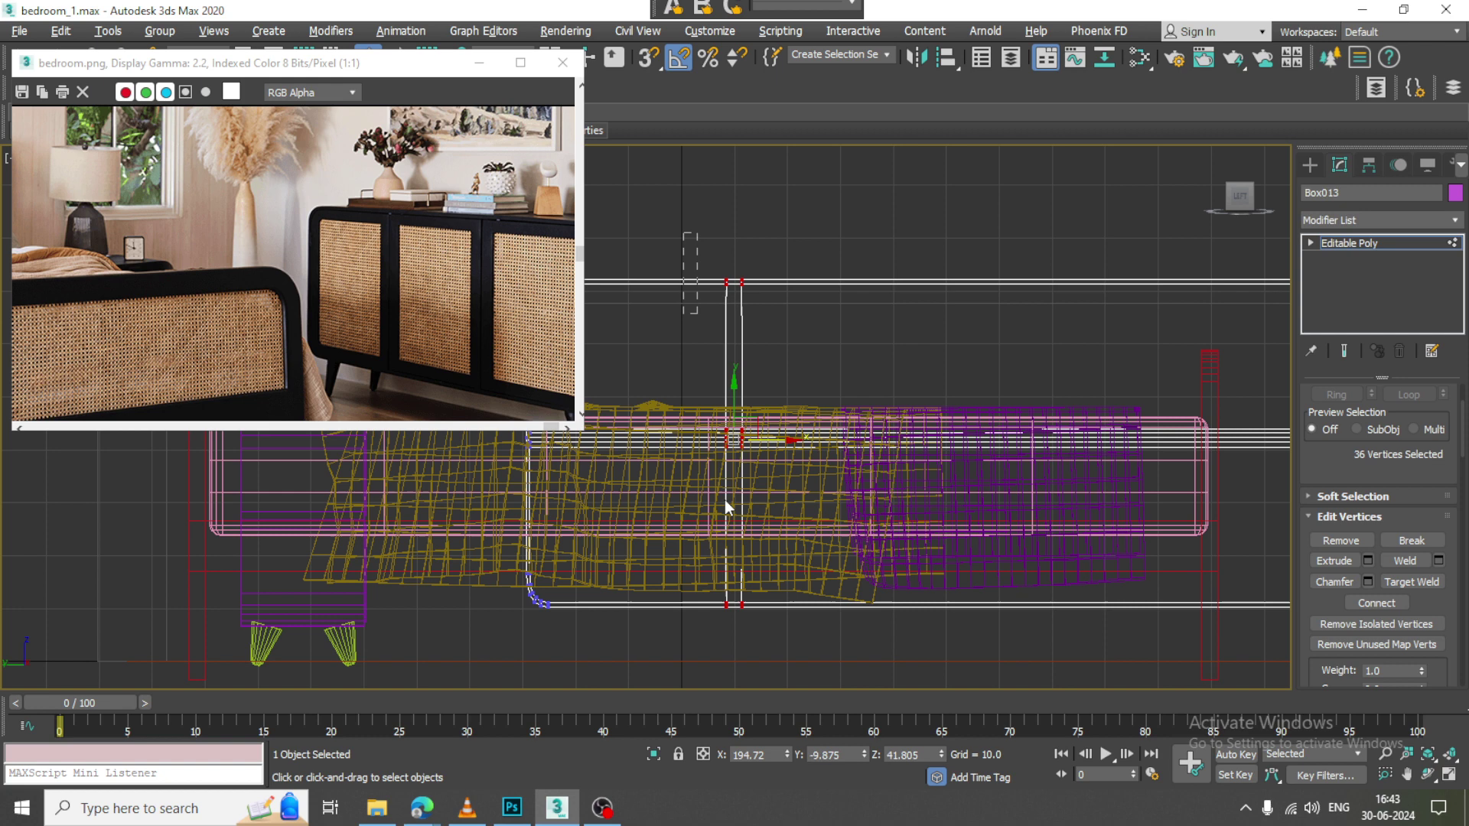
left_click_drag(738, 620, 736, 620)
key("r")
key("w")
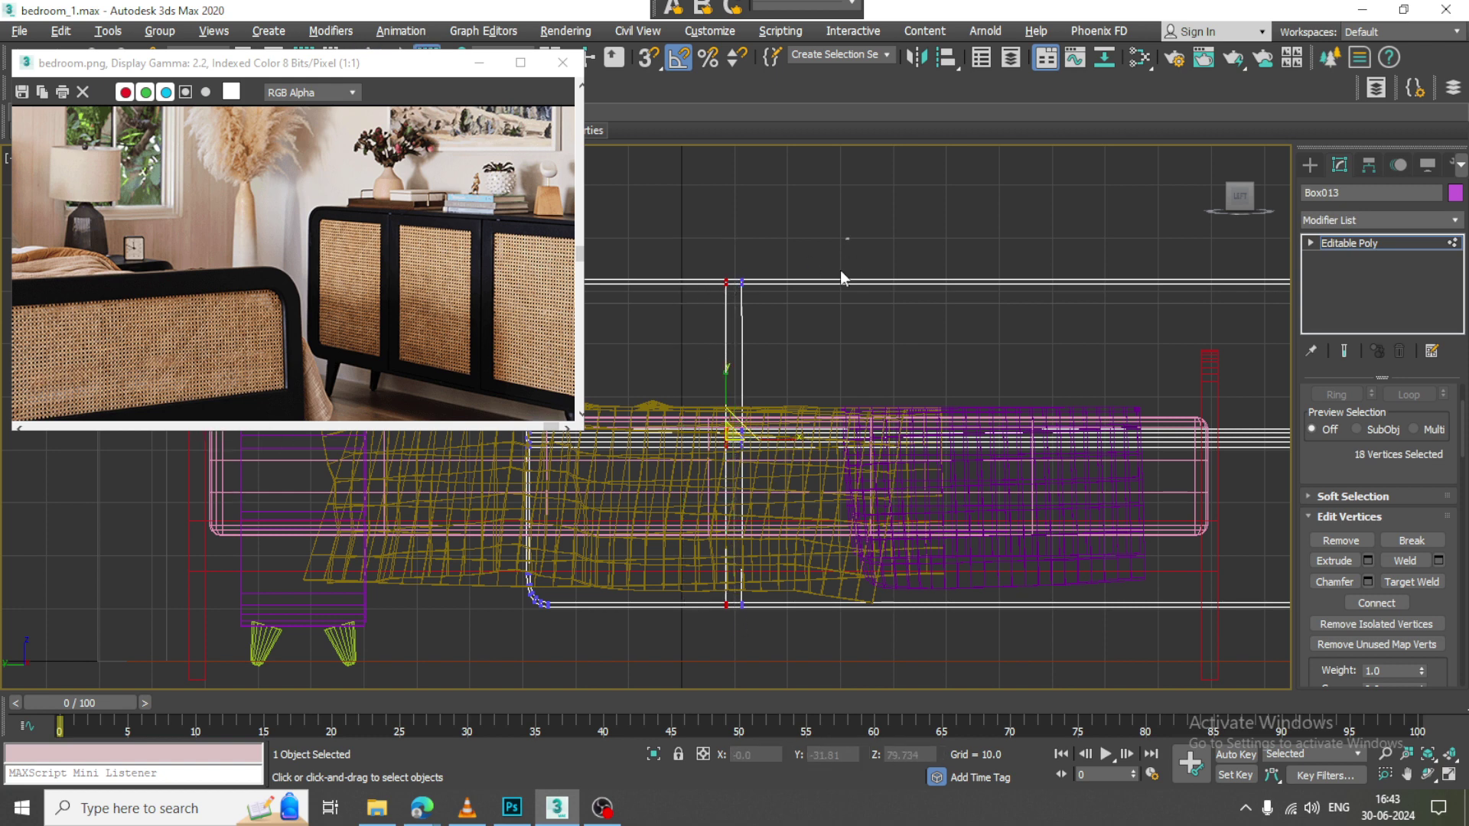
left_click_drag(739, 692, 733, 687)
key("r")
key("w")
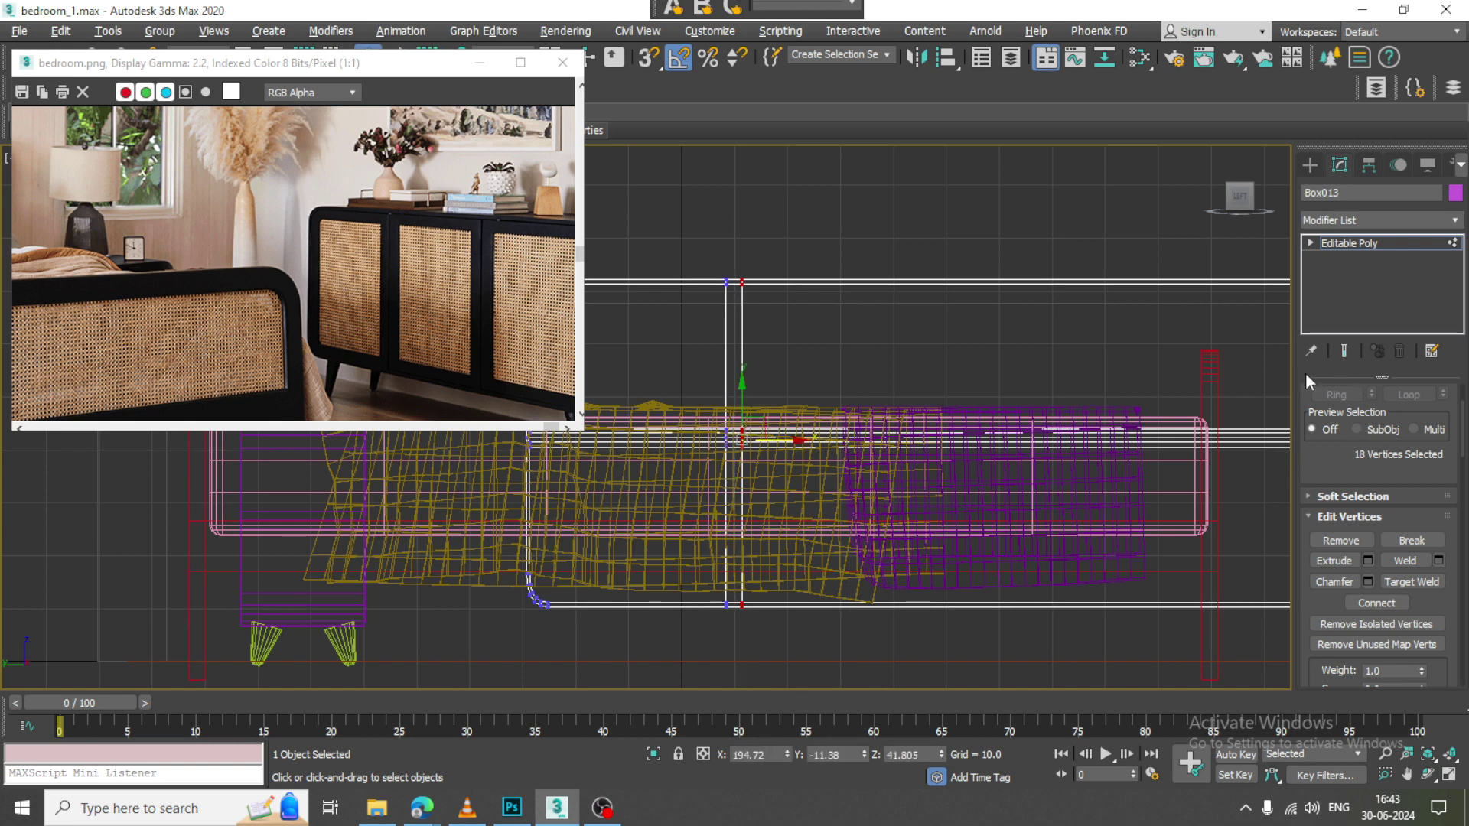
Connect the lengthwise edges between the divider and the cabinet's foot end with 2 segments at a pinch of about -85
key("2")
left_click_drag(908, 667, 909, 668)
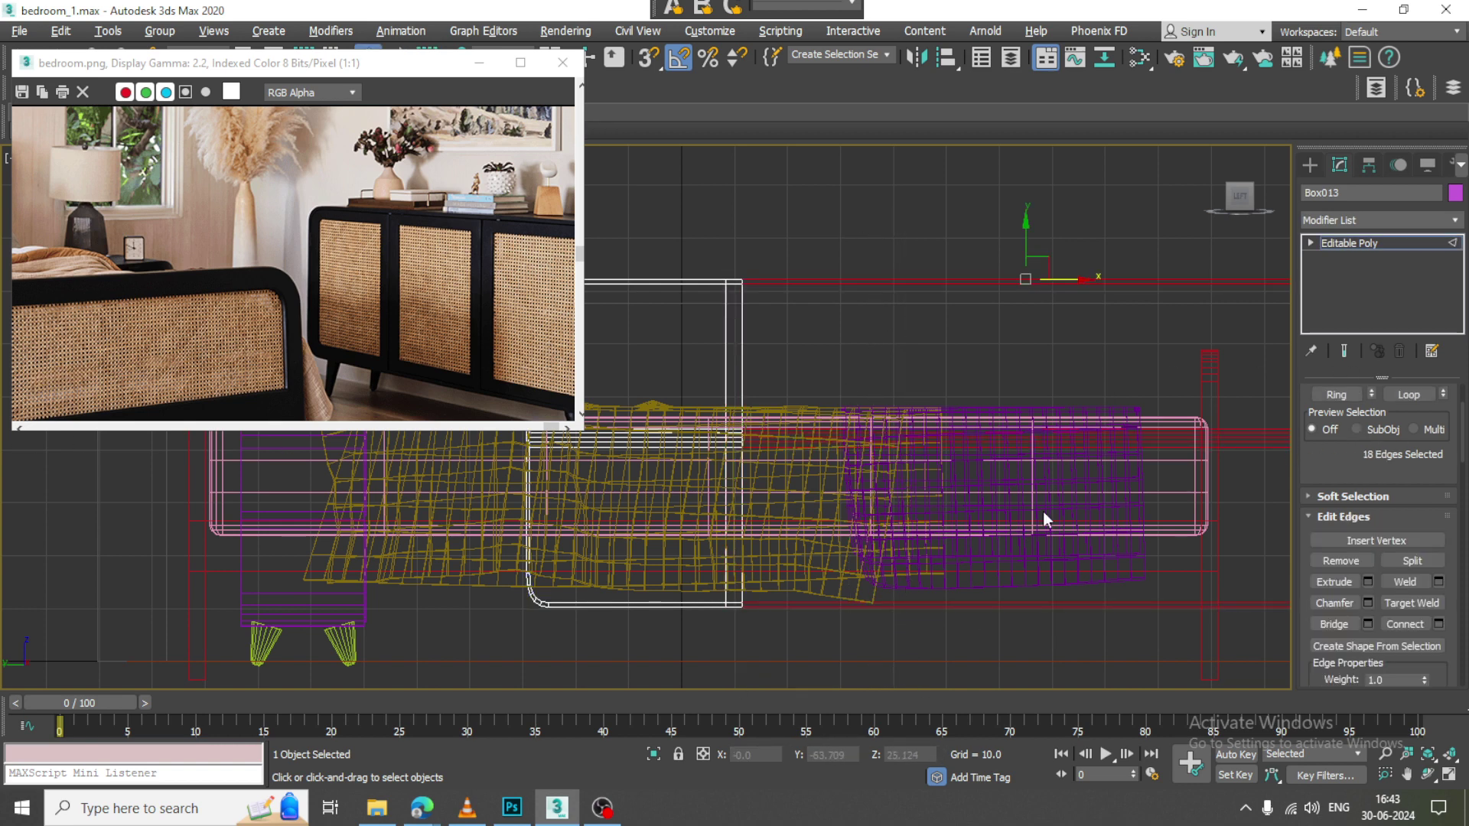
middle_click_drag(1063, 505, 970, 484)
scroll(971, 484, "down", 4)
left_click(1439, 624)
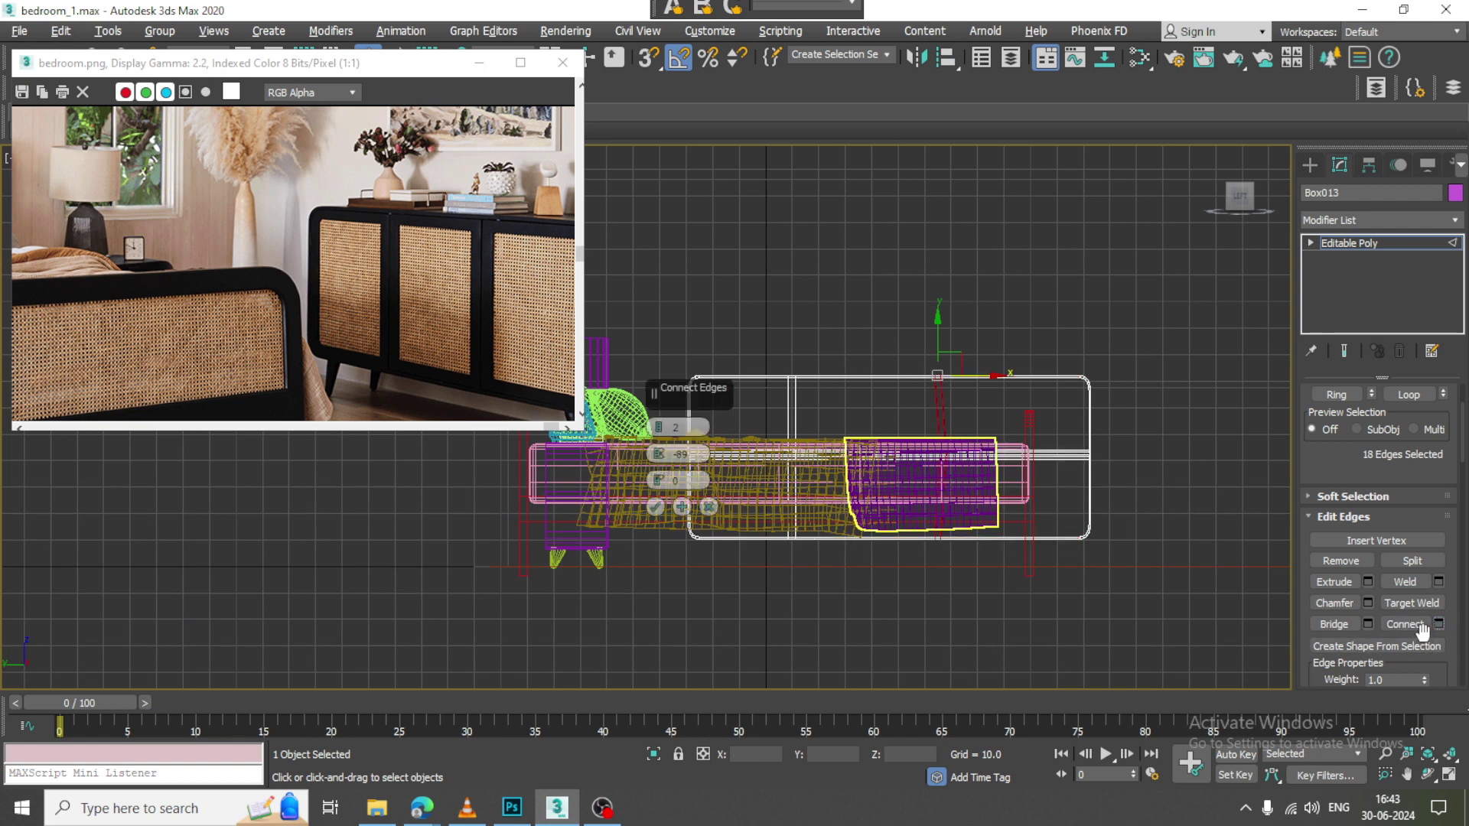
left_click(655, 507)
scroll(894, 390, "up", 5)
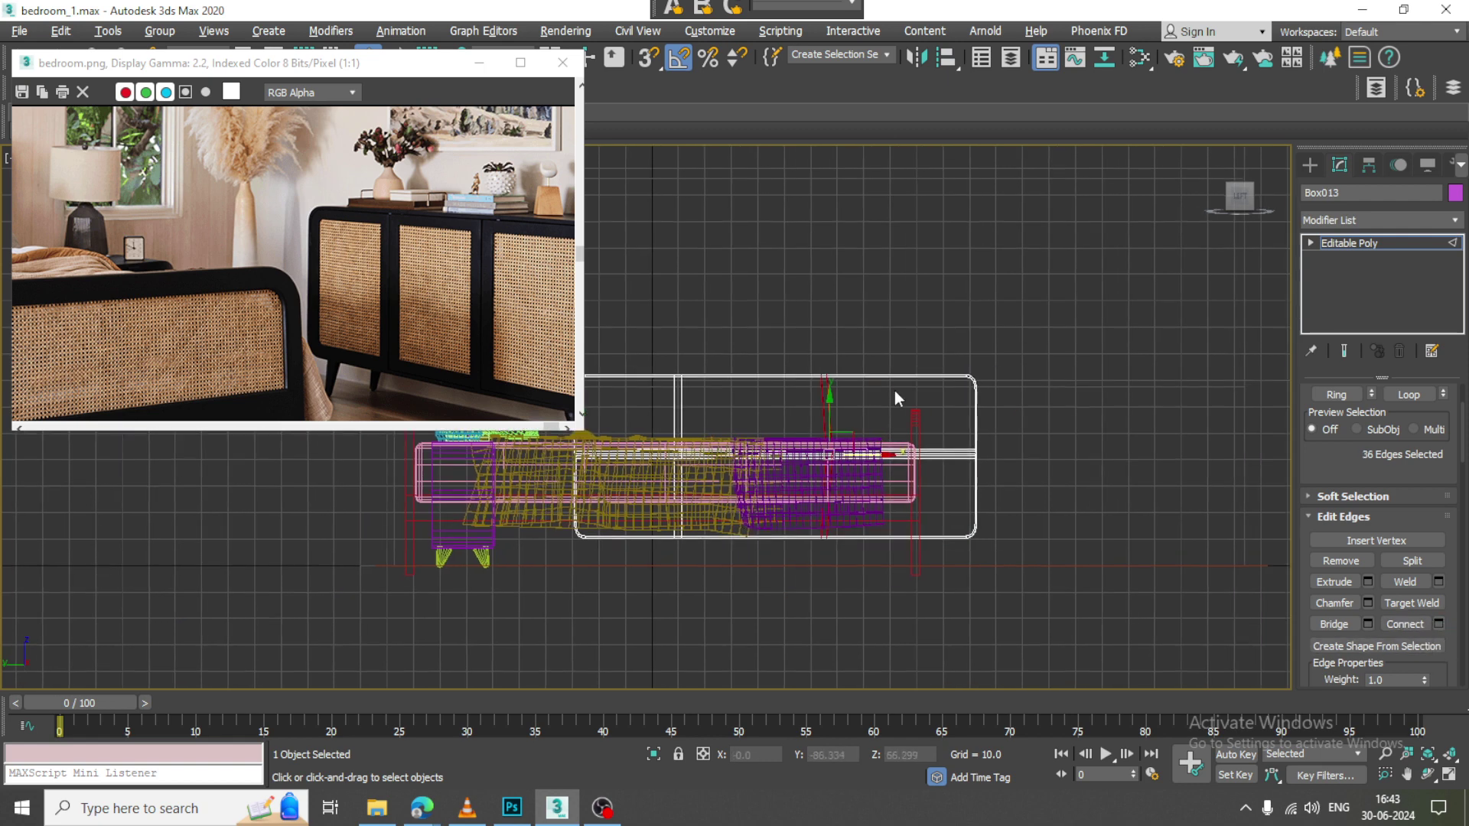
Select the edge loop on the bed-head side of the second divider and scale it flat along the cabinet's length
key("1")
middle_click_drag(806, 378, 861, 315)
left_click_drag(847, 782, 811, 763)
scroll(793, 389, "up", 5)
middle_click_drag(906, 459, 900, 332)
key("1")
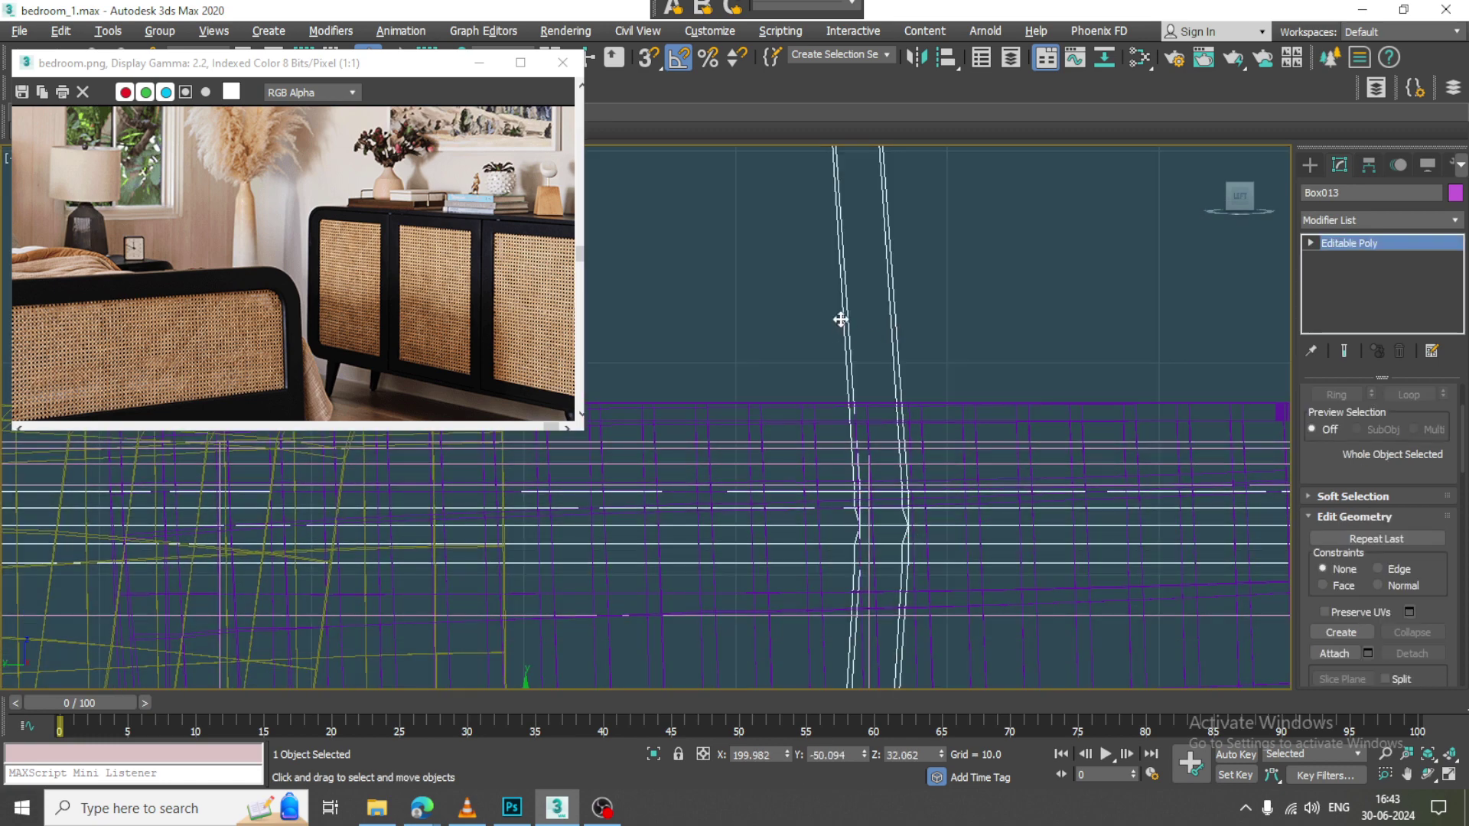
key("2")
left_click(844, 314)
double_click(843, 315)
scroll(843, 314, "down", 2)
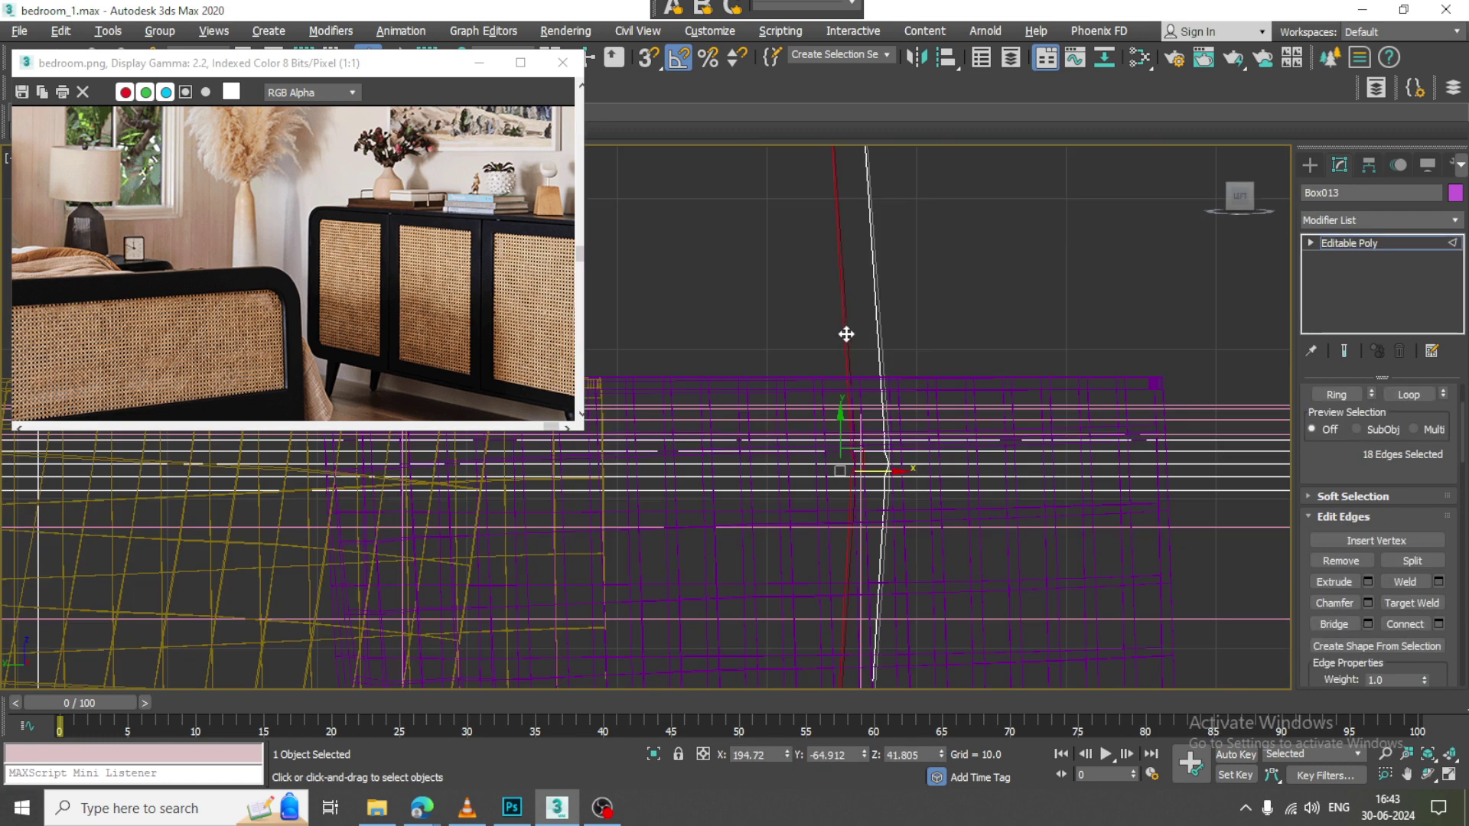
scroll(516, 485, "down", 4)
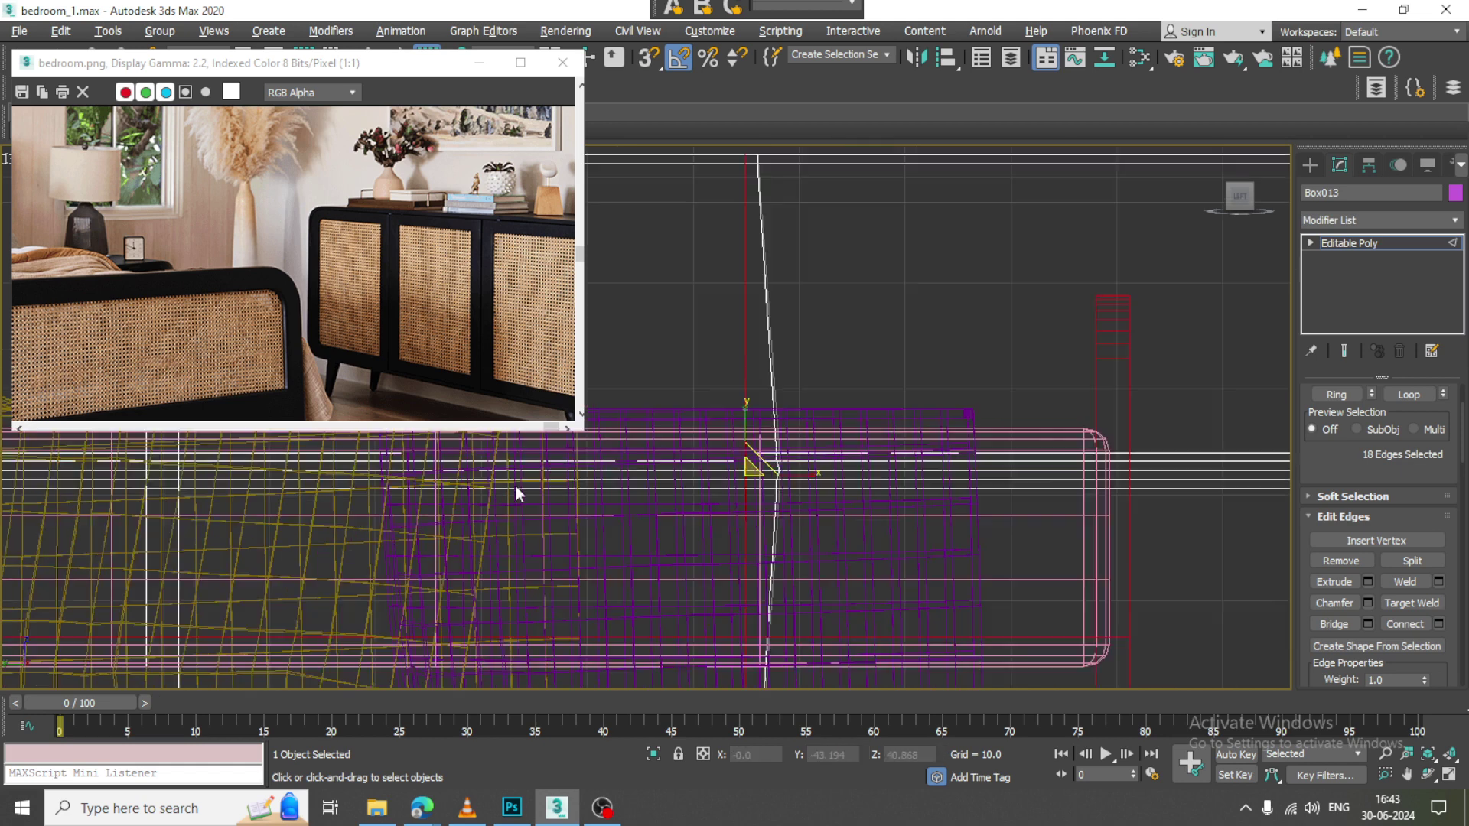
Scale the second divider's other edge loop flat along the cabinet's length and shift it about 0.86 towards the foot end
middle_click_drag(344, 395, 512, 360)
double_click(668, 346)
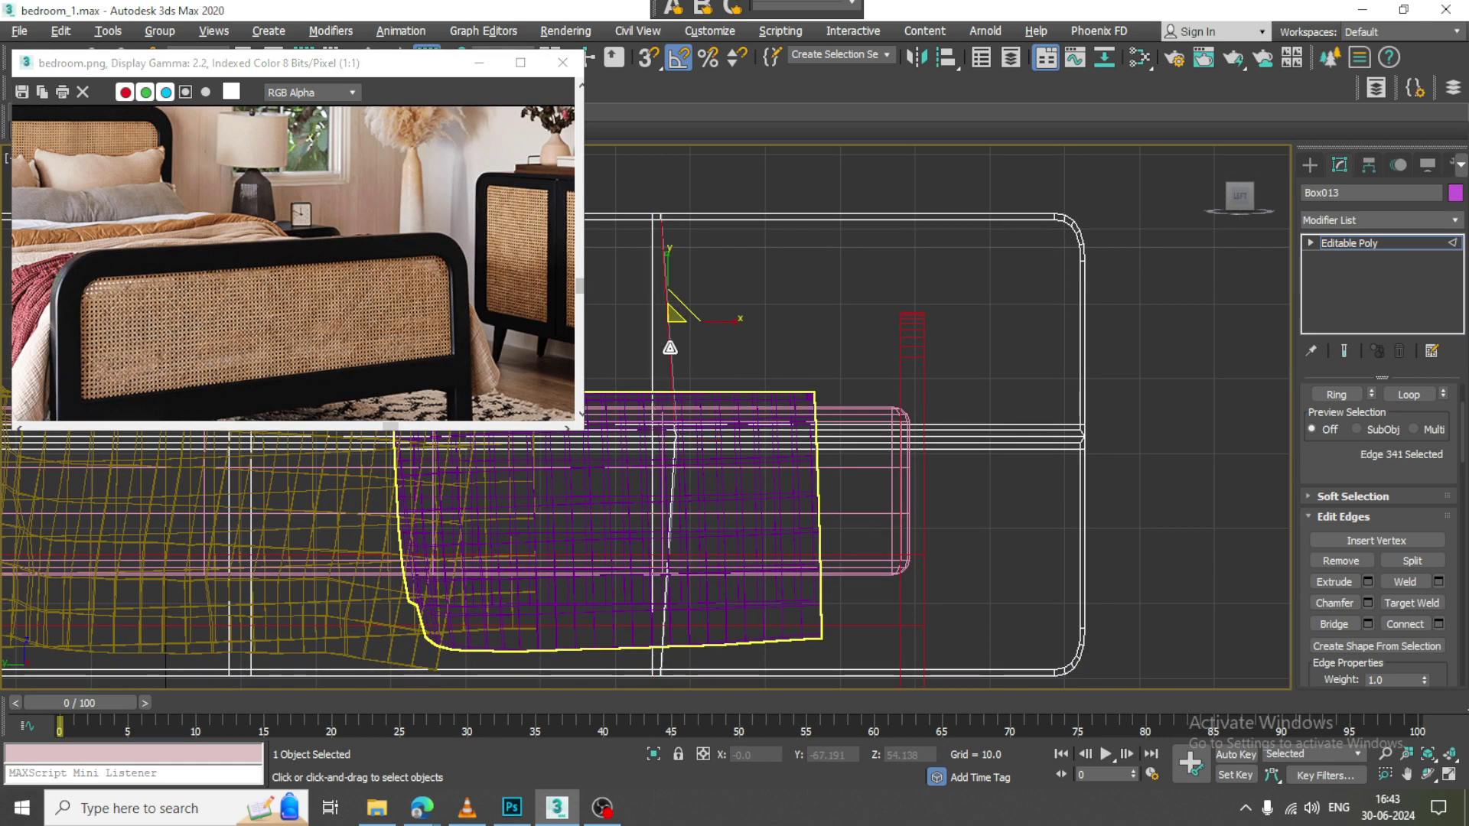
key("r")
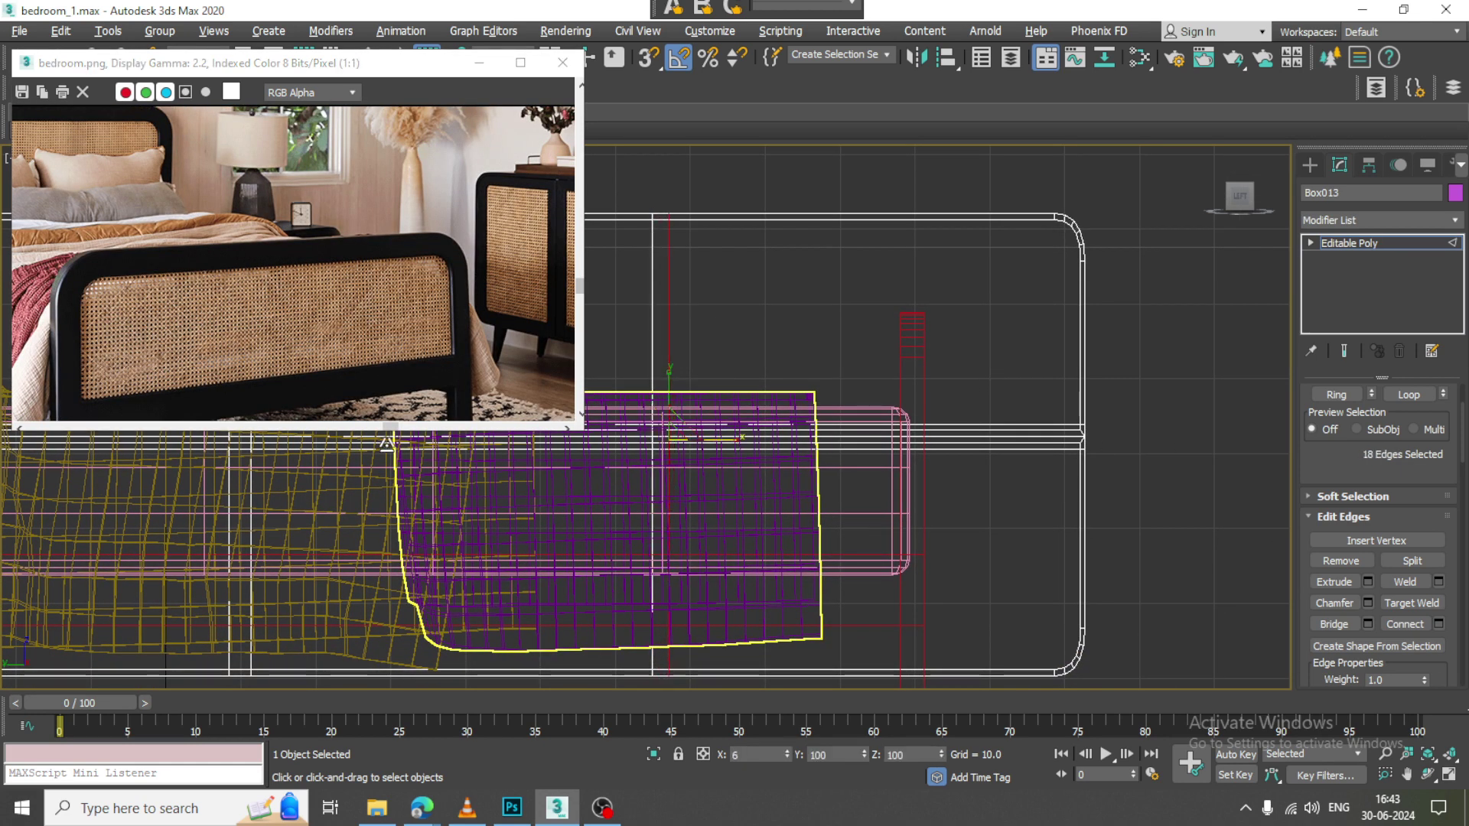
key("q")
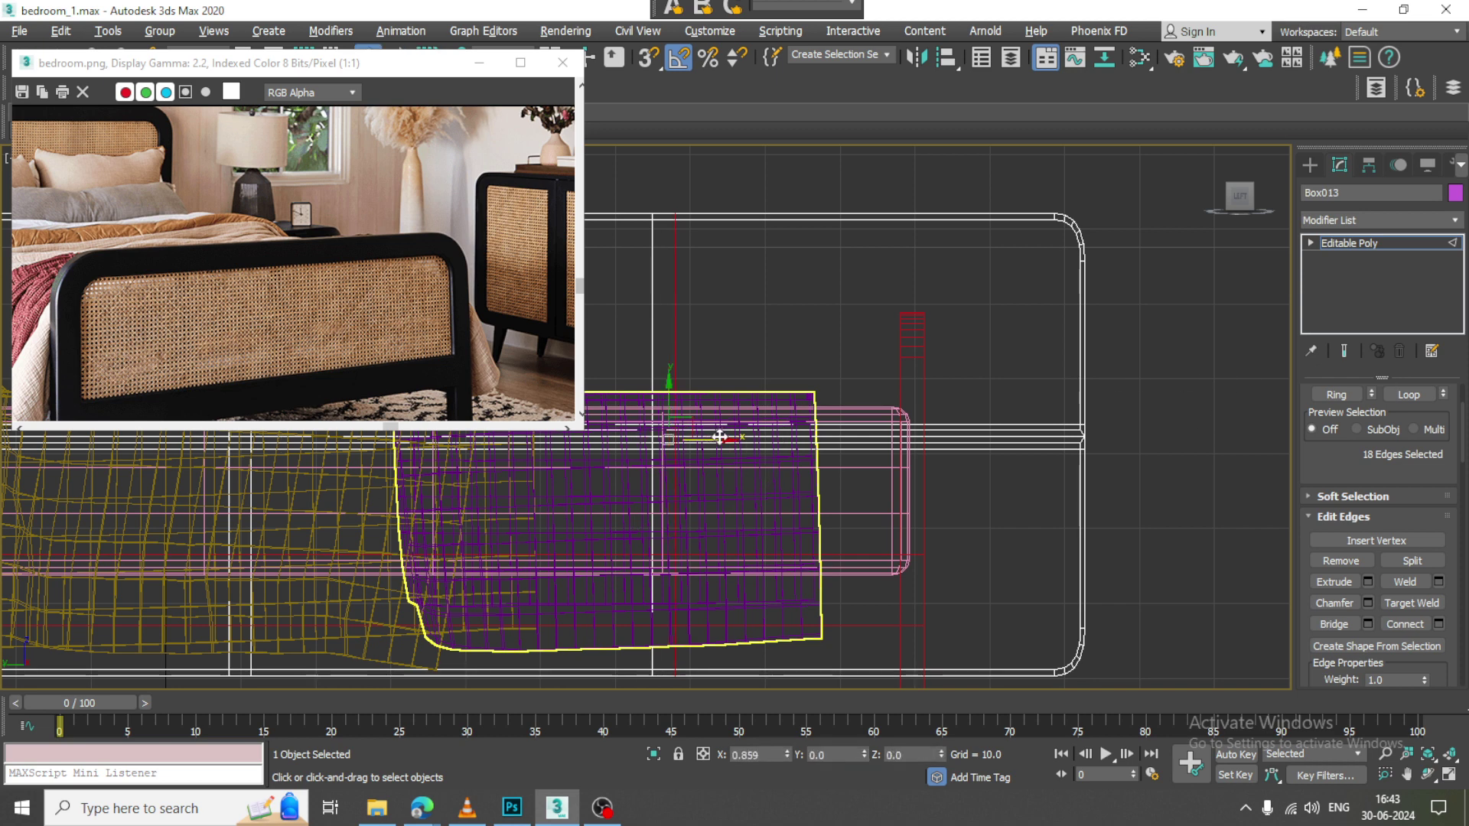
key("alt+w")
key("alt+w")
scroll(958, 415, "down", 5)
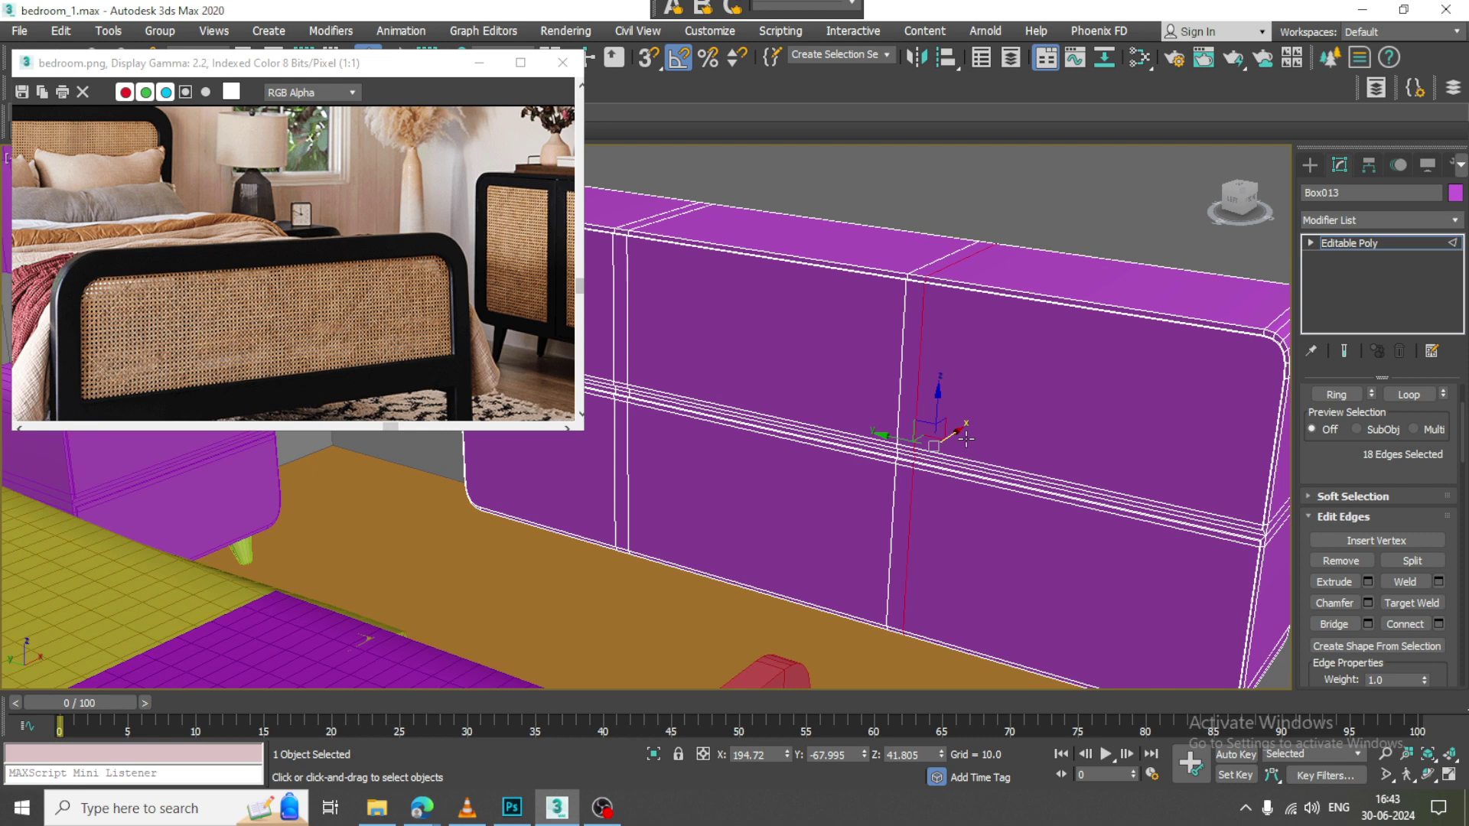
scroll(958, 414, "up", 1)
Select the first divider's vertices and move them about 7 units towards the foot end, to about Y -17
key("1")
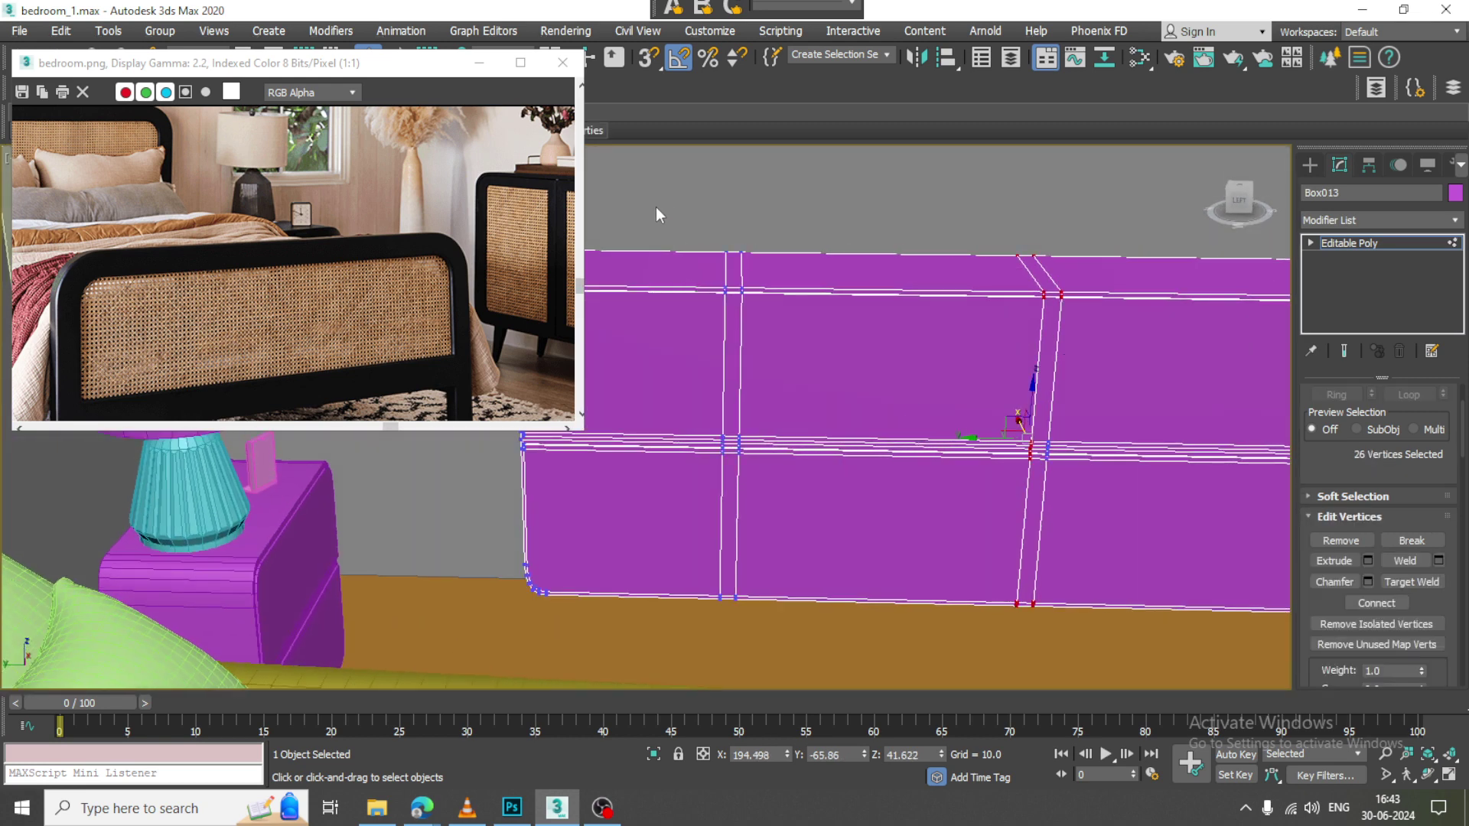
left_click_drag(797, 678, 797, 678)
left_click_drag(682, 429, 720, 433)
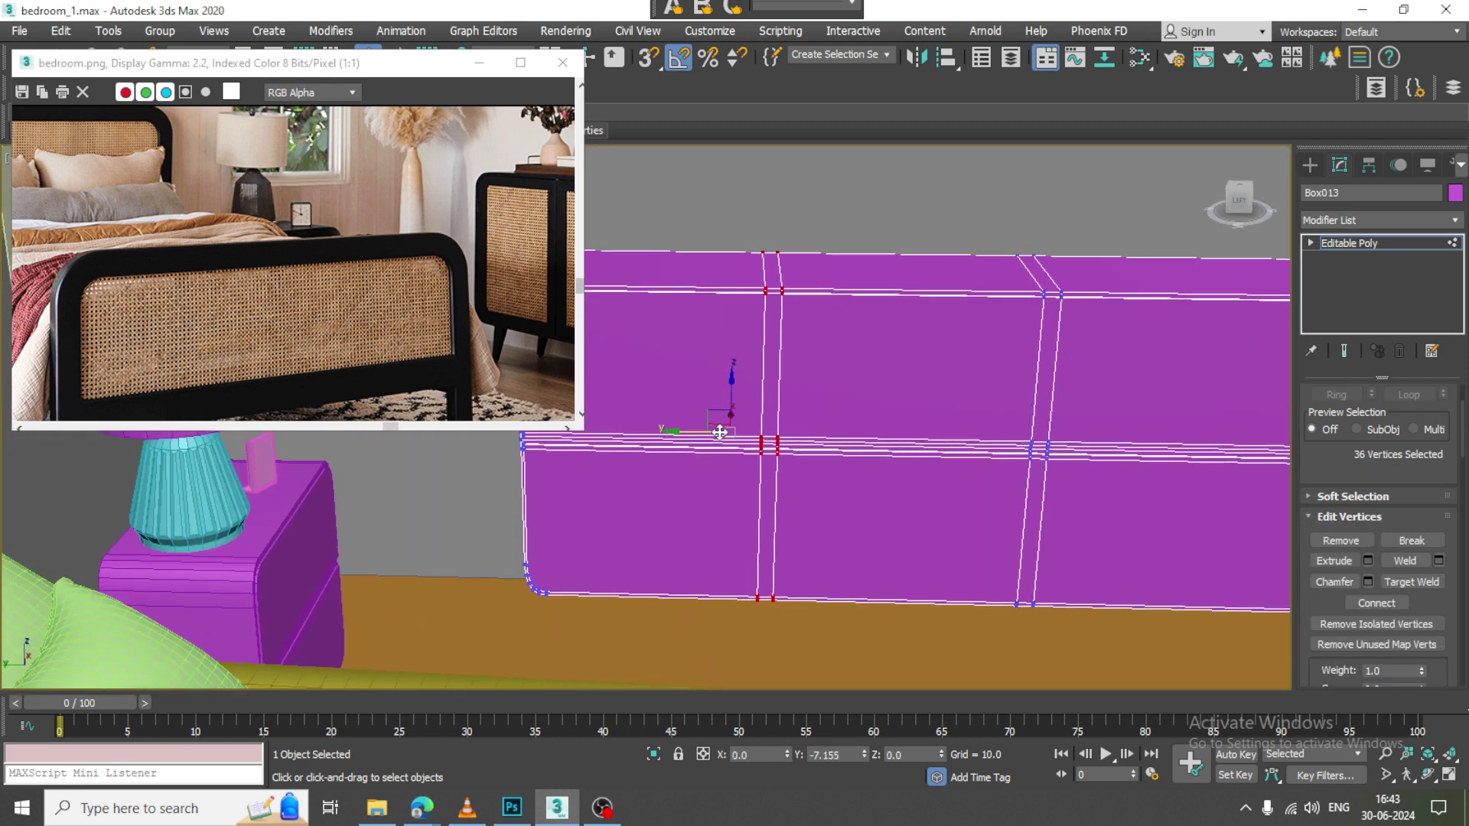
Scale the second divider's vertices to about 83% along Y and shift them slightly towards the foot end
scroll(819, 397, "down", 3)
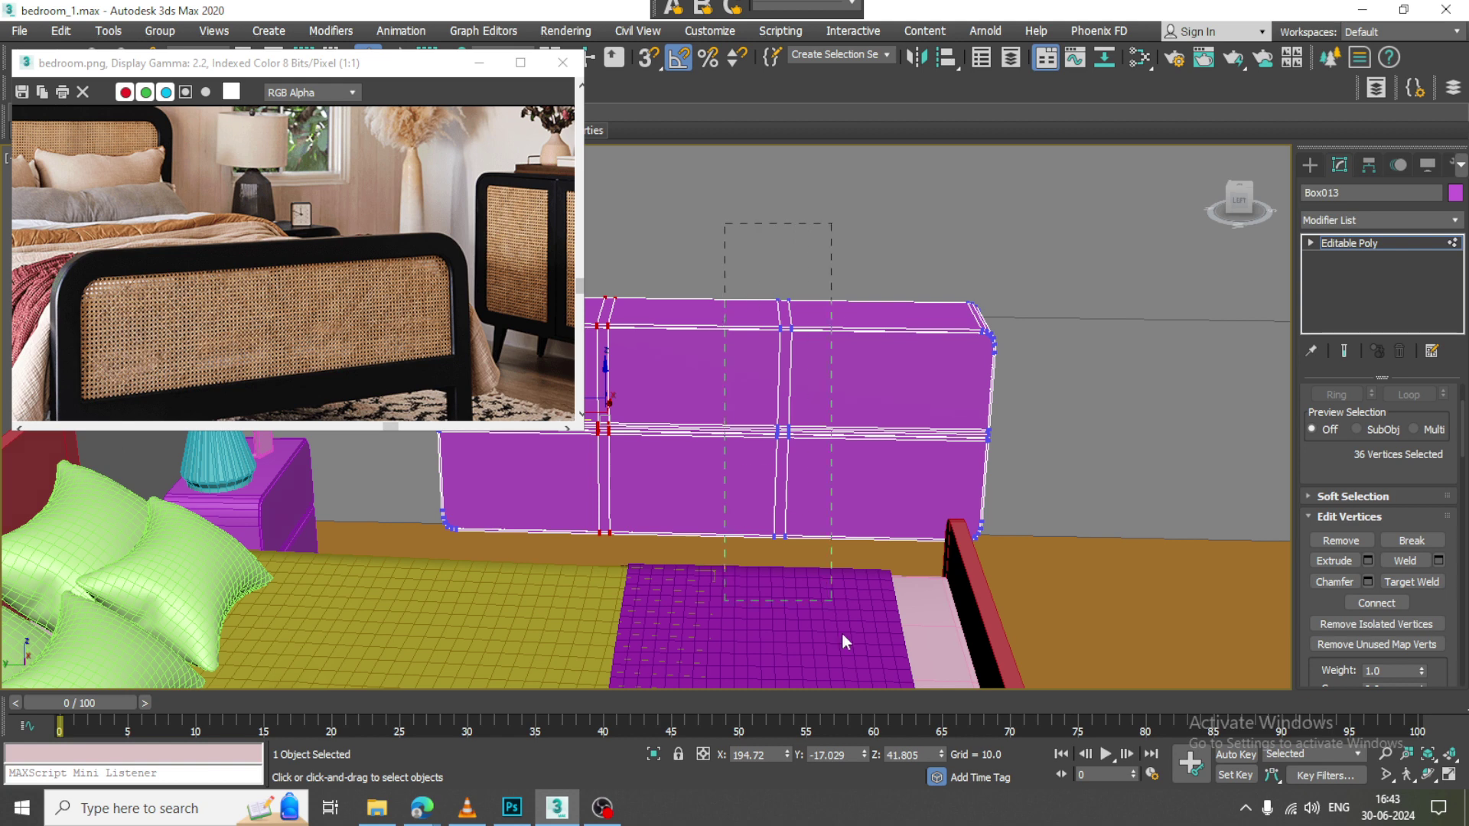
left_click_drag(843, 637, 843, 637)
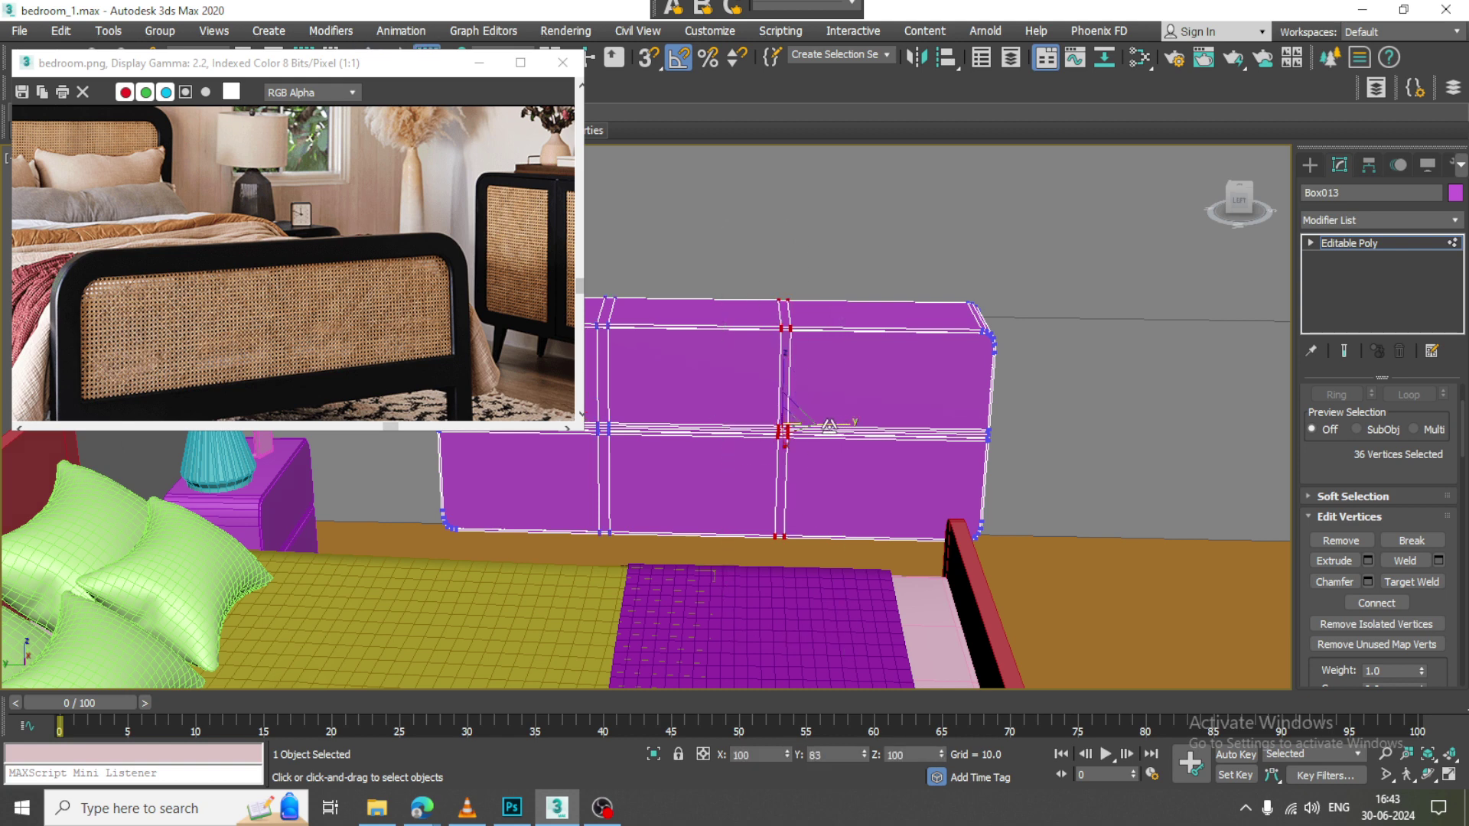
key("w")
left_click_drag(734, 425, 748, 426)
middle_click_drag(708, 332, 809, 308)
Select the first divider's vertices and scale them to about 83% along Y
left_click_drag(763, 608, 764, 608)
middle_click_drag(689, 409, 754, 411)
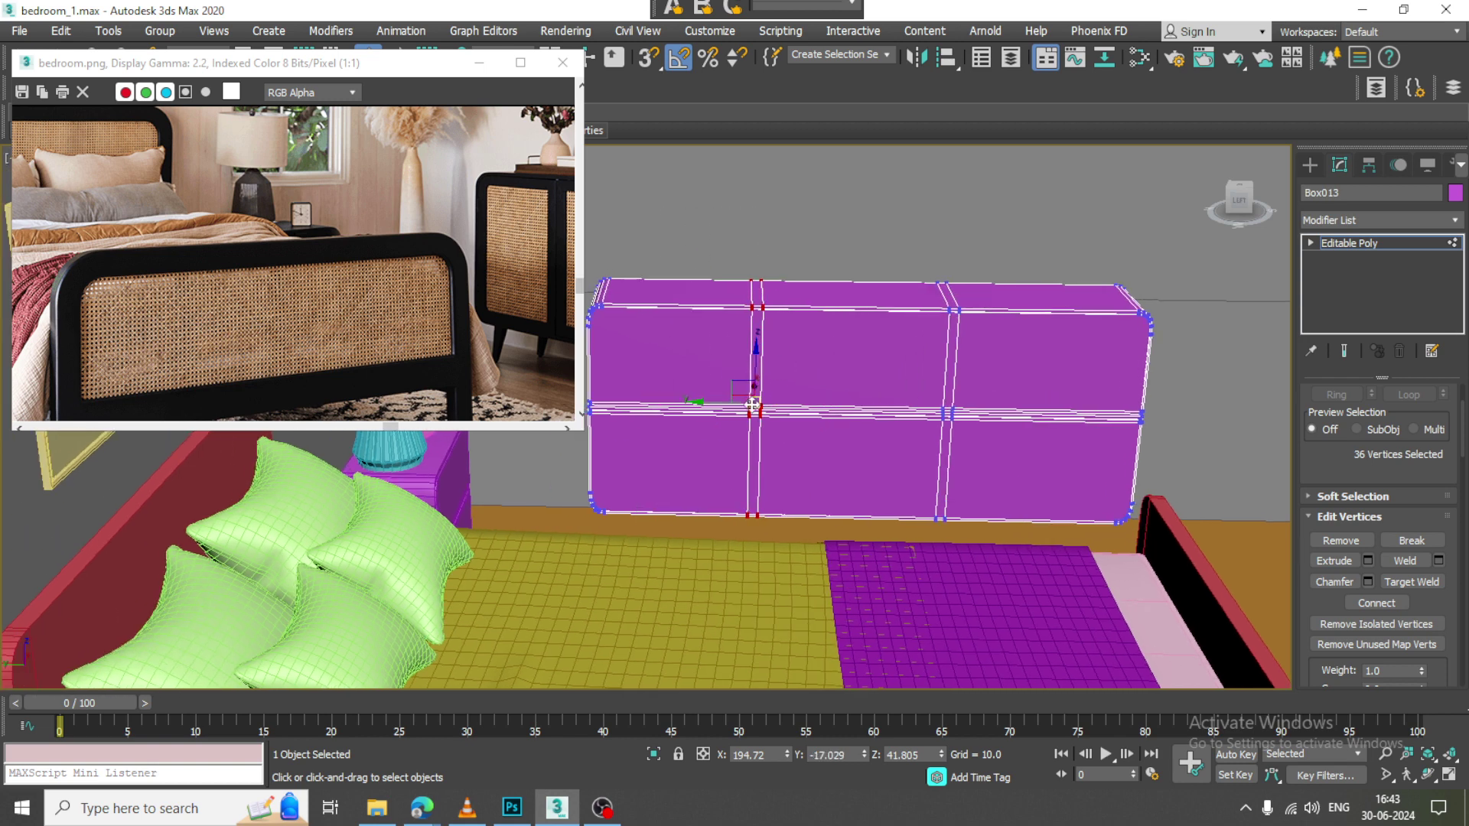
key("r")
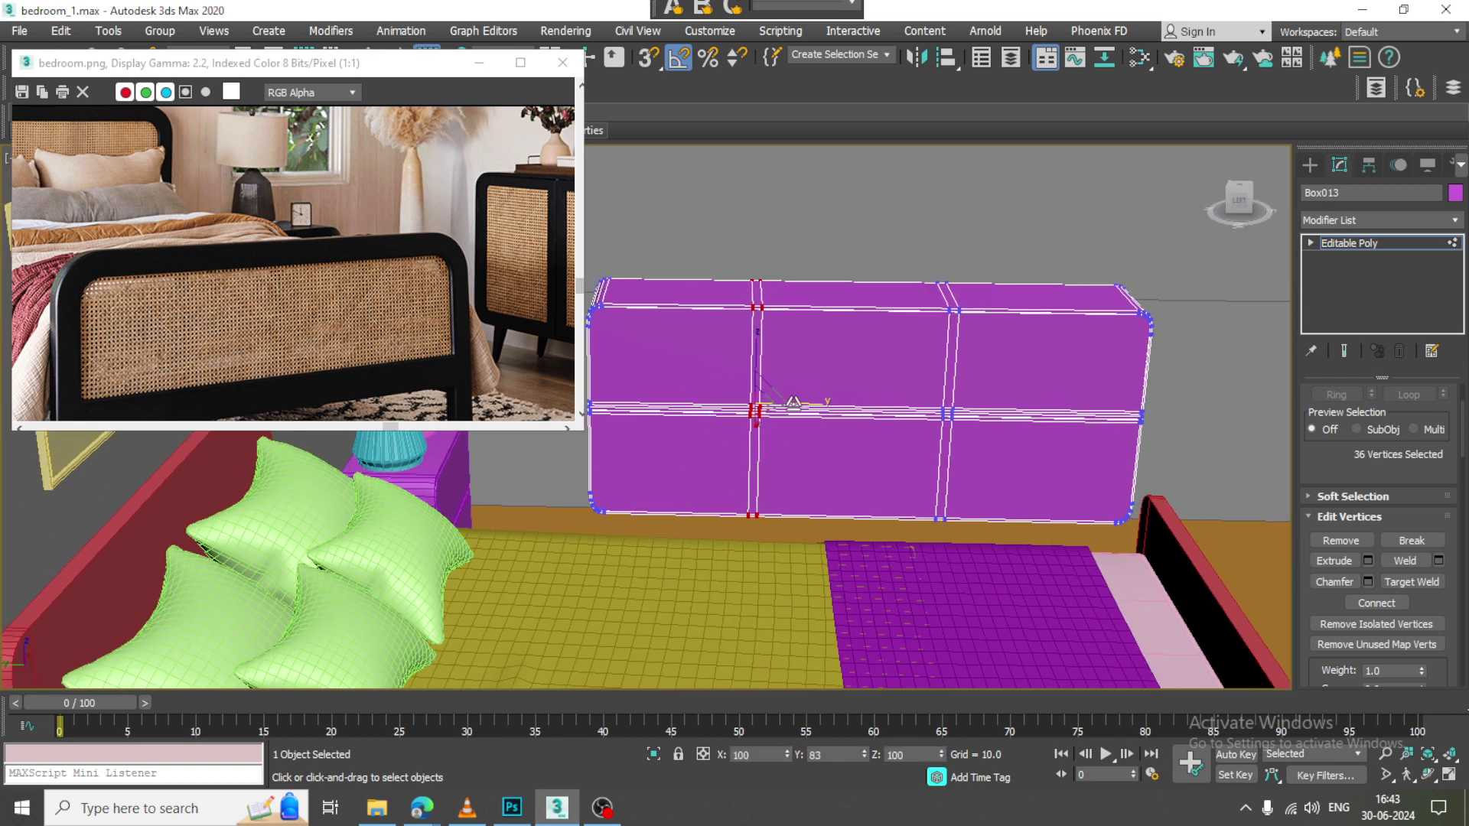
scroll(738, 406, "up", 3)
left_click_drag(716, 398, 717, 399)
middle_click_drag(725, 388, 922, 369, "alt")
key("4")
left_click(749, 315)
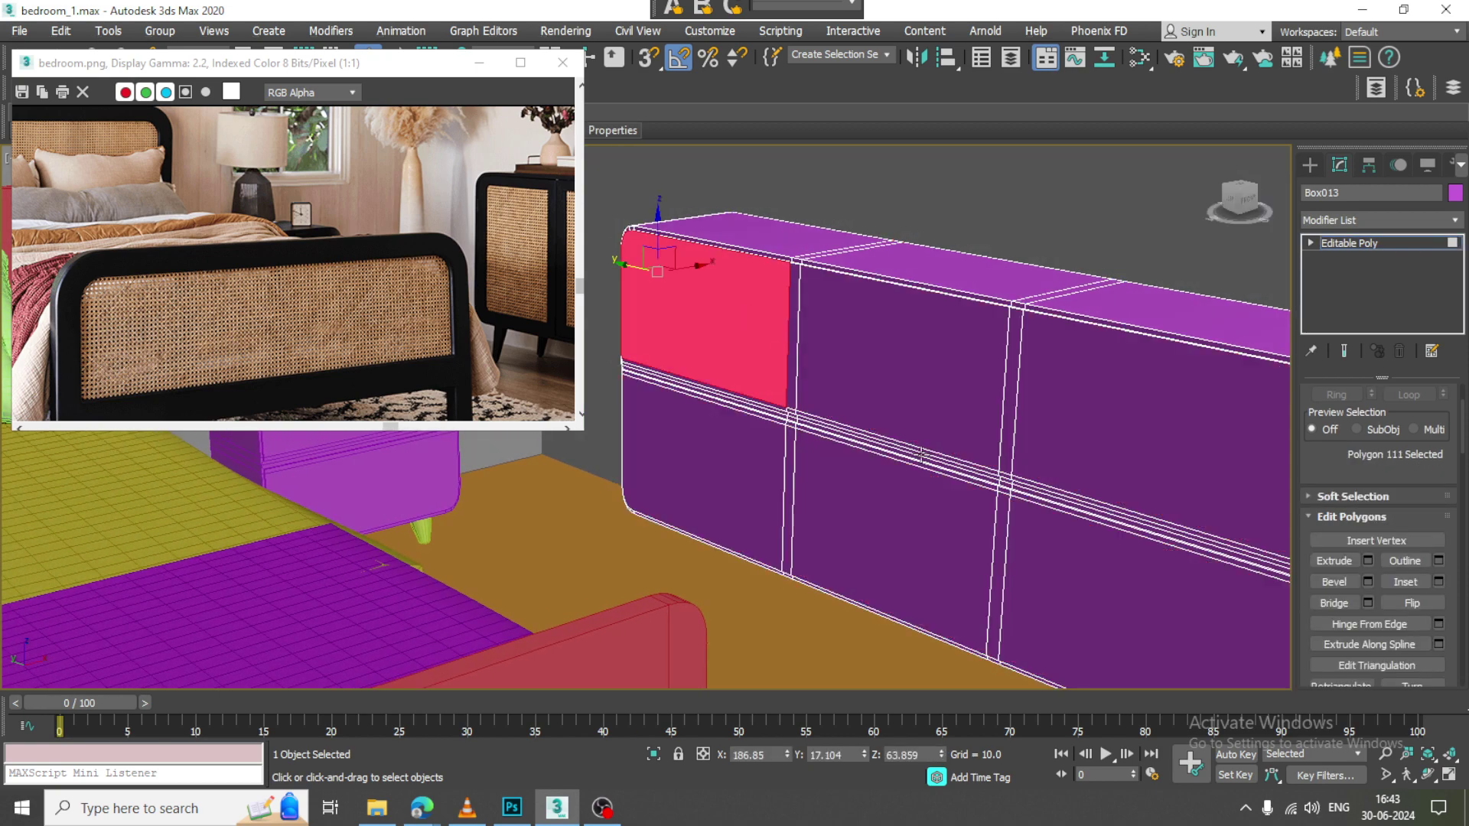
scroll(734, 474, "up", 3)
scroll(748, 443, "down", 3)
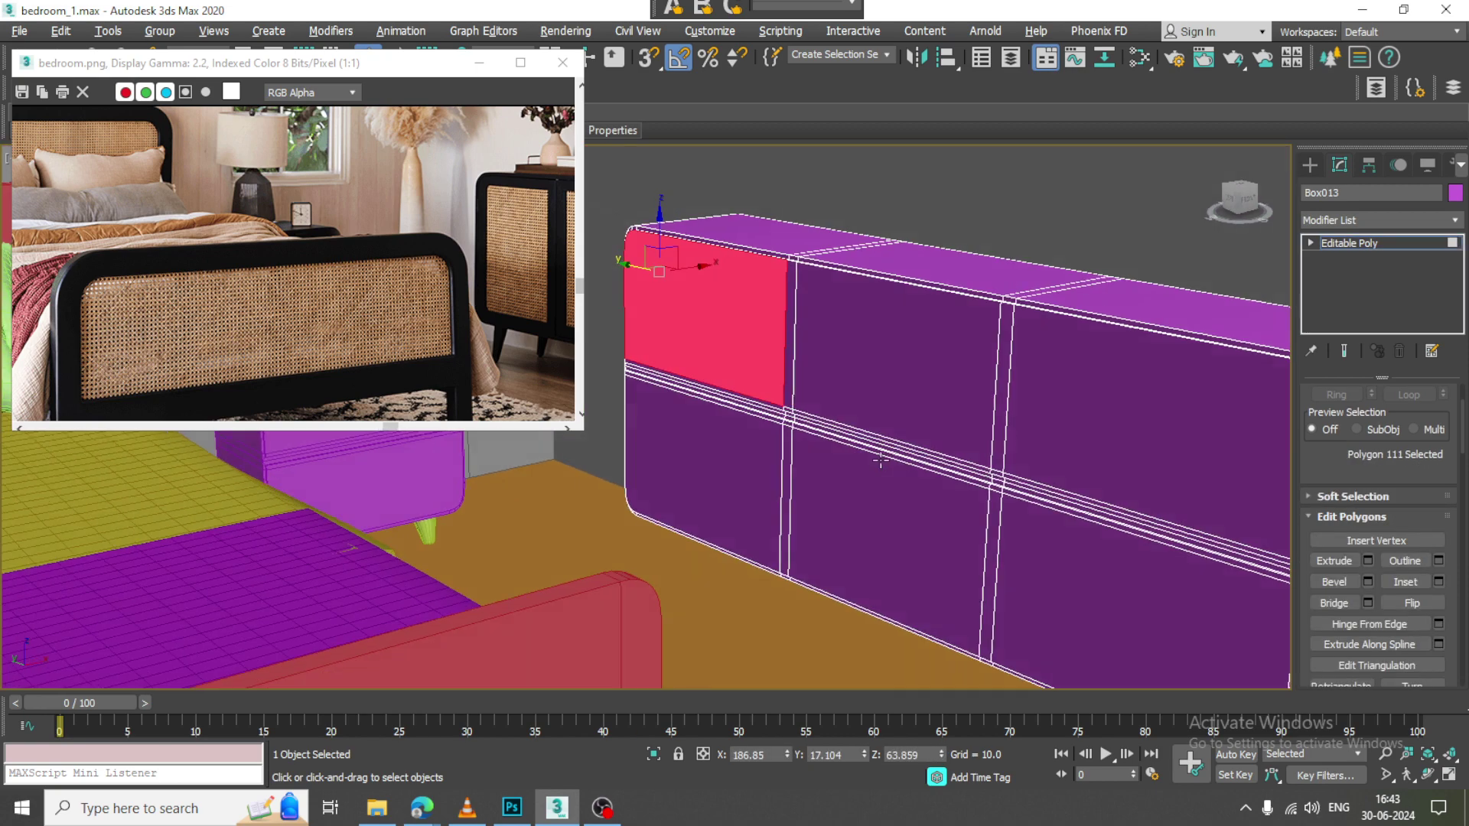
middle_click_drag(747, 443, 988, 408, "alt")
scroll(875, 446, "down", 4)
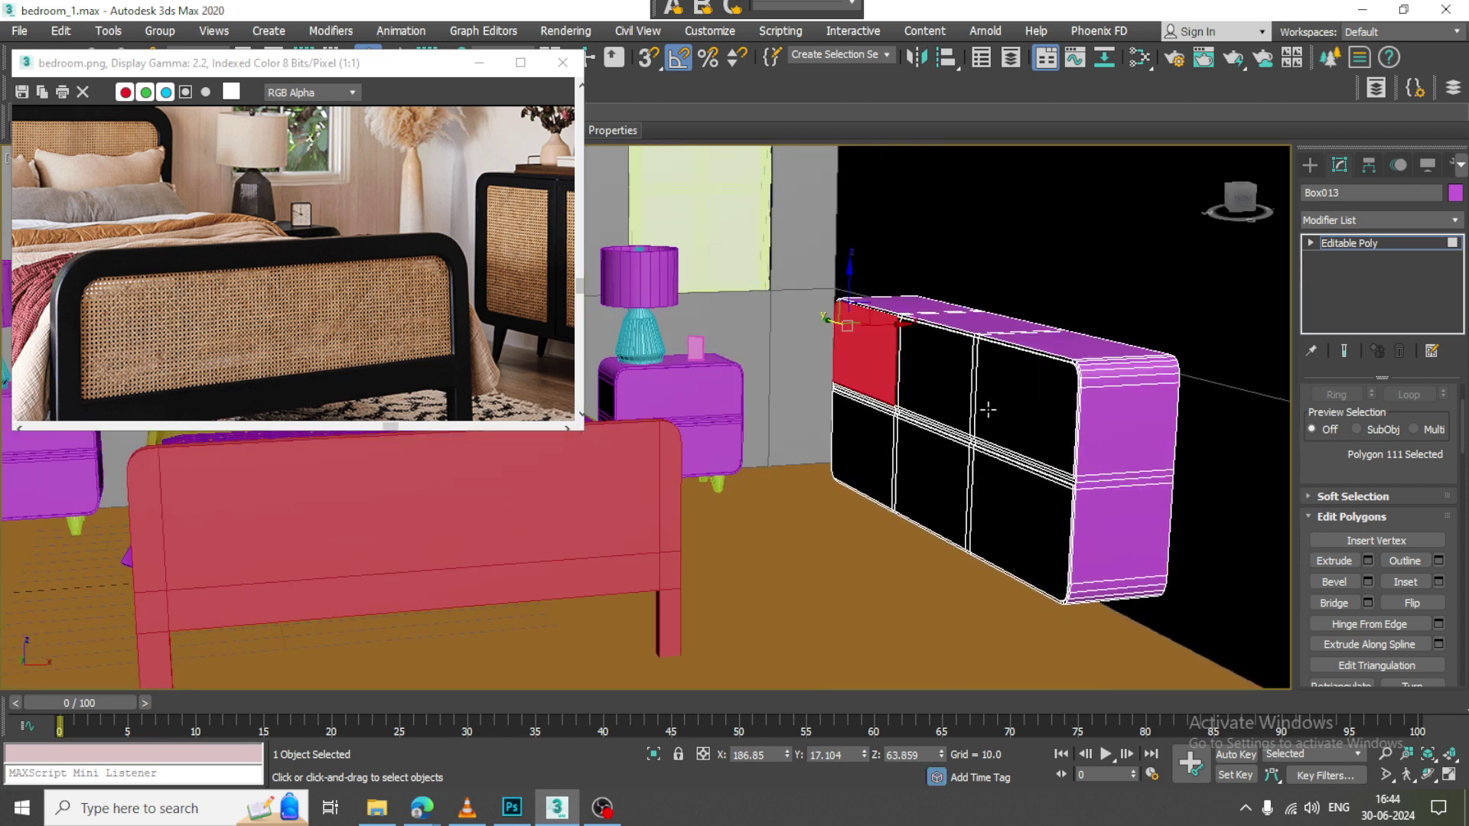
left_click(1388, 242)
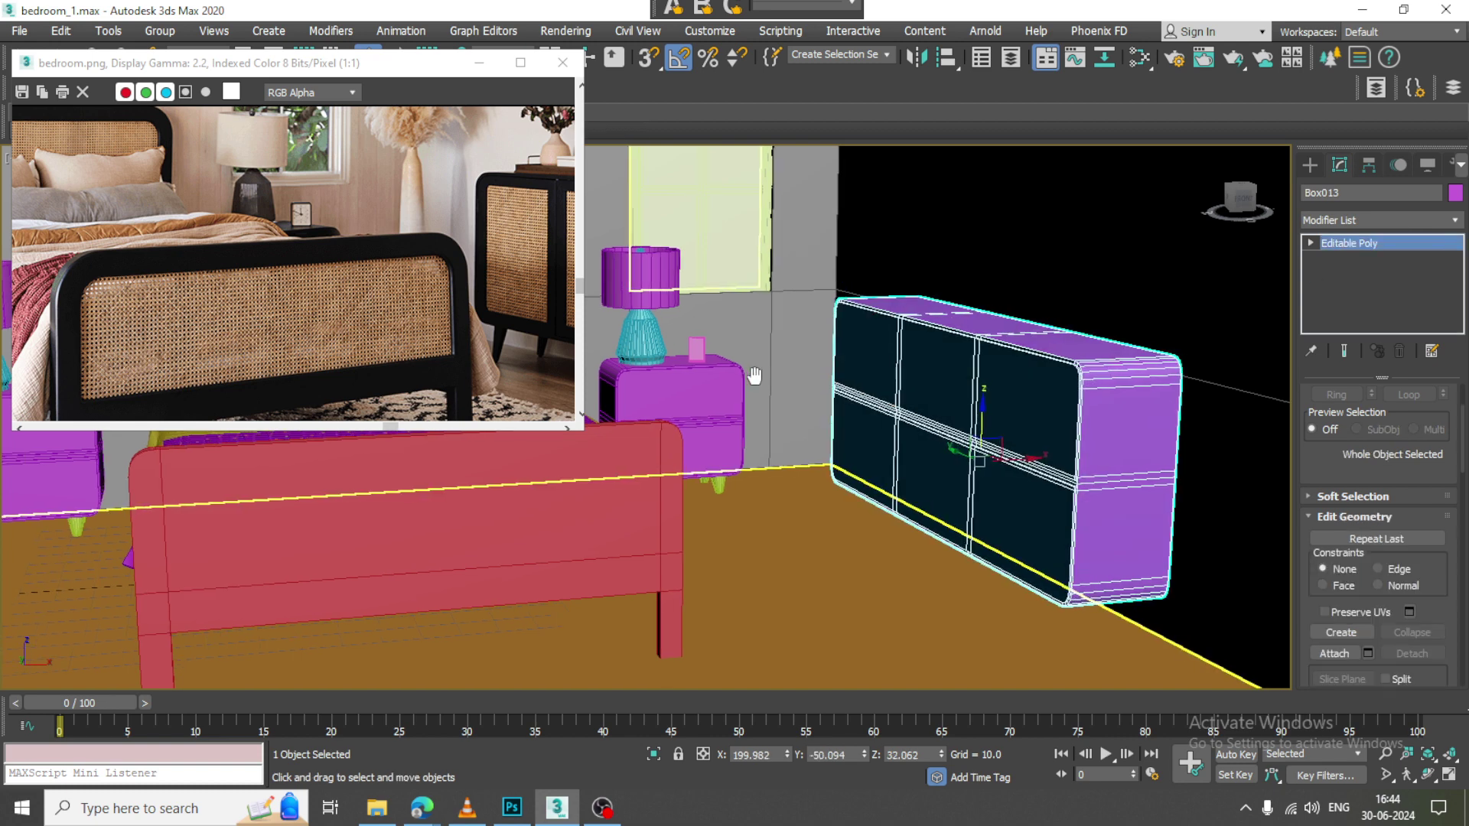
Copy a bedside cabinet leg and place the copy on the floor near the sideboard's foot end
left_click(723, 478)
middle_click_drag(723, 477, 761, 483, "alt")
mouse_move(695, 482)
left_mouse_down("shift")
mouse_move(1121, 630)
mouse_move(839, 526)
left_mouse_up("shift")
left_click(736, 482)
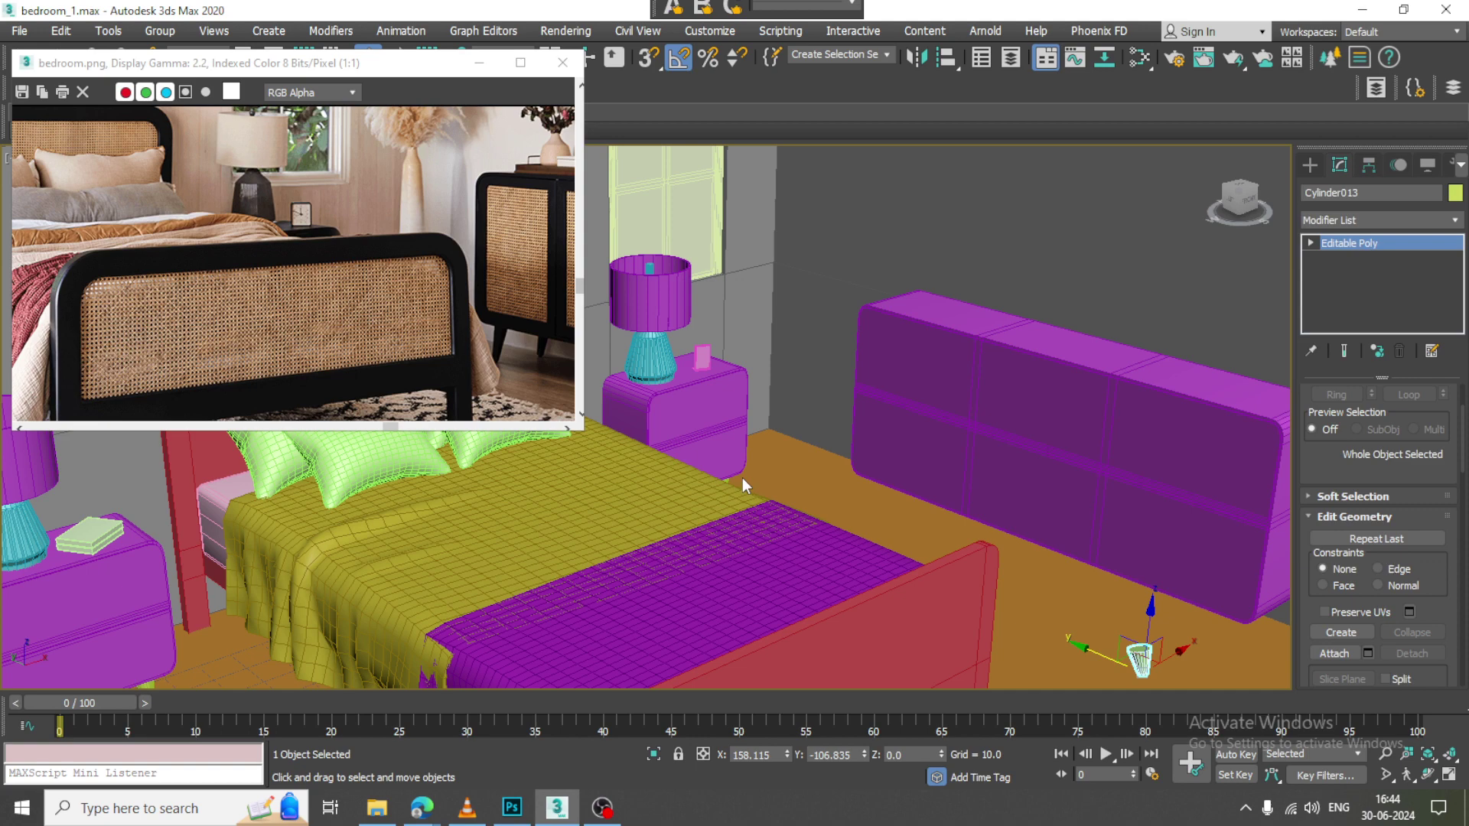
Lengthen the copied leg by raising its top-end vertices into the sideboard's underside, to about Z 14
key("alt+w")
key("alt+w")
key("alt+w")
middle_click_drag(529, 595, 496, 580)
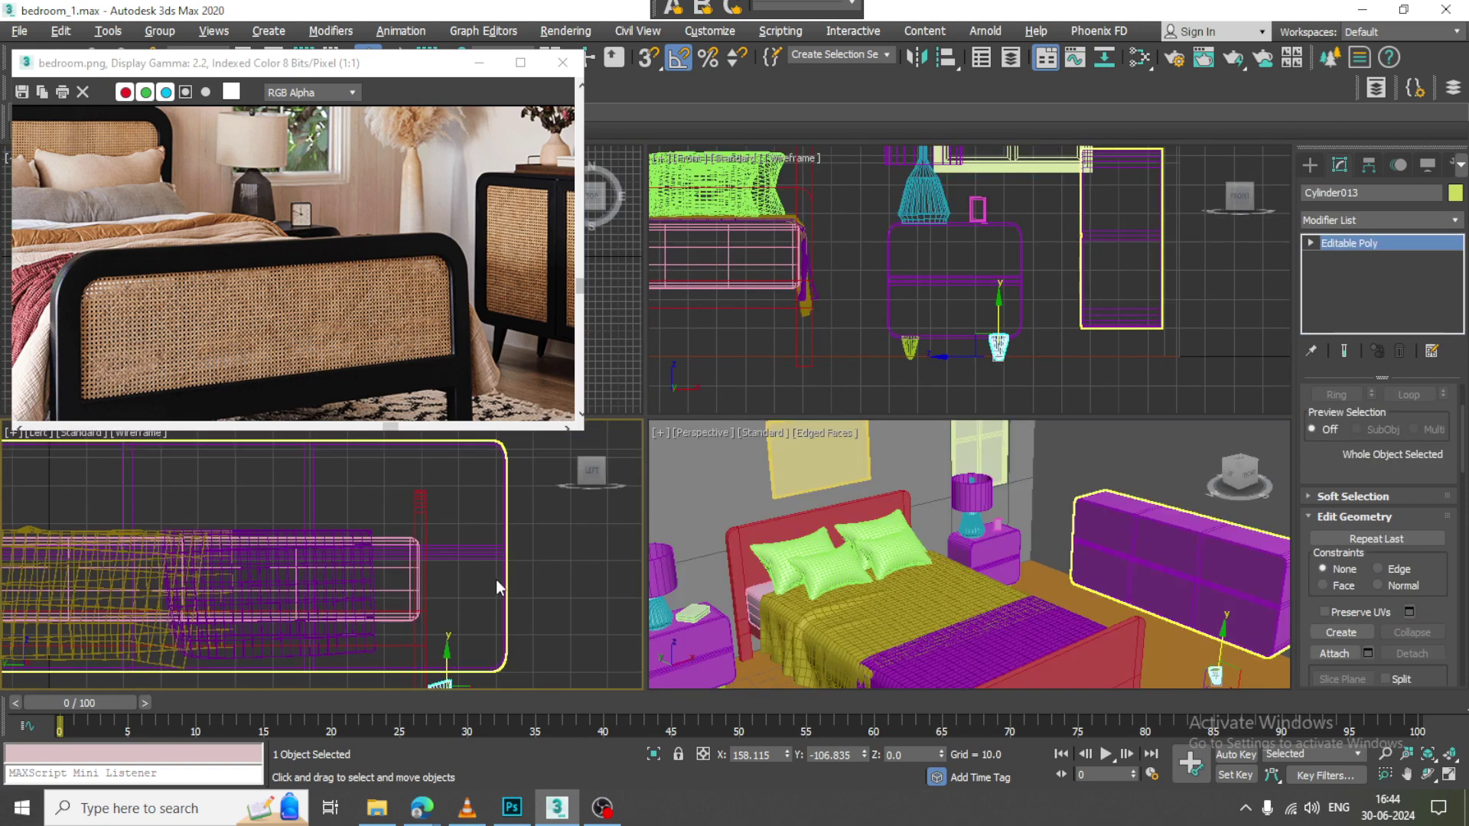
key("alt+w")
middle_click_drag(618, 501, 614, 253)
key("1")
left_click_drag(796, 352, 990, 431)
left_click_drag(879, 388, 888, 332)
scroll(882, 381, "up", 4)
Rotate the leg's top-end vertices and its bottom-end vertices slightly to match the leg's slant
key("e")
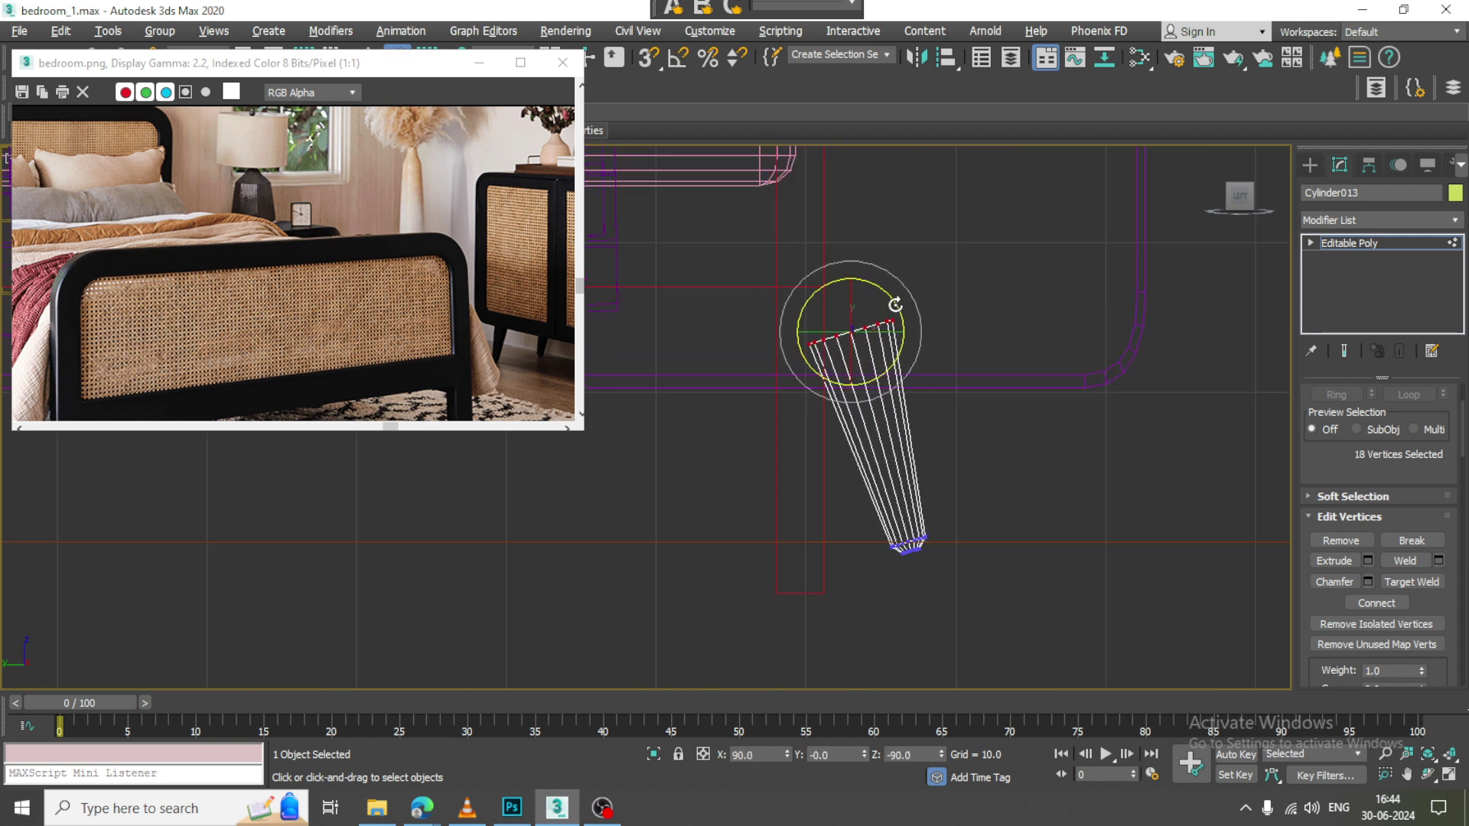
key("w")
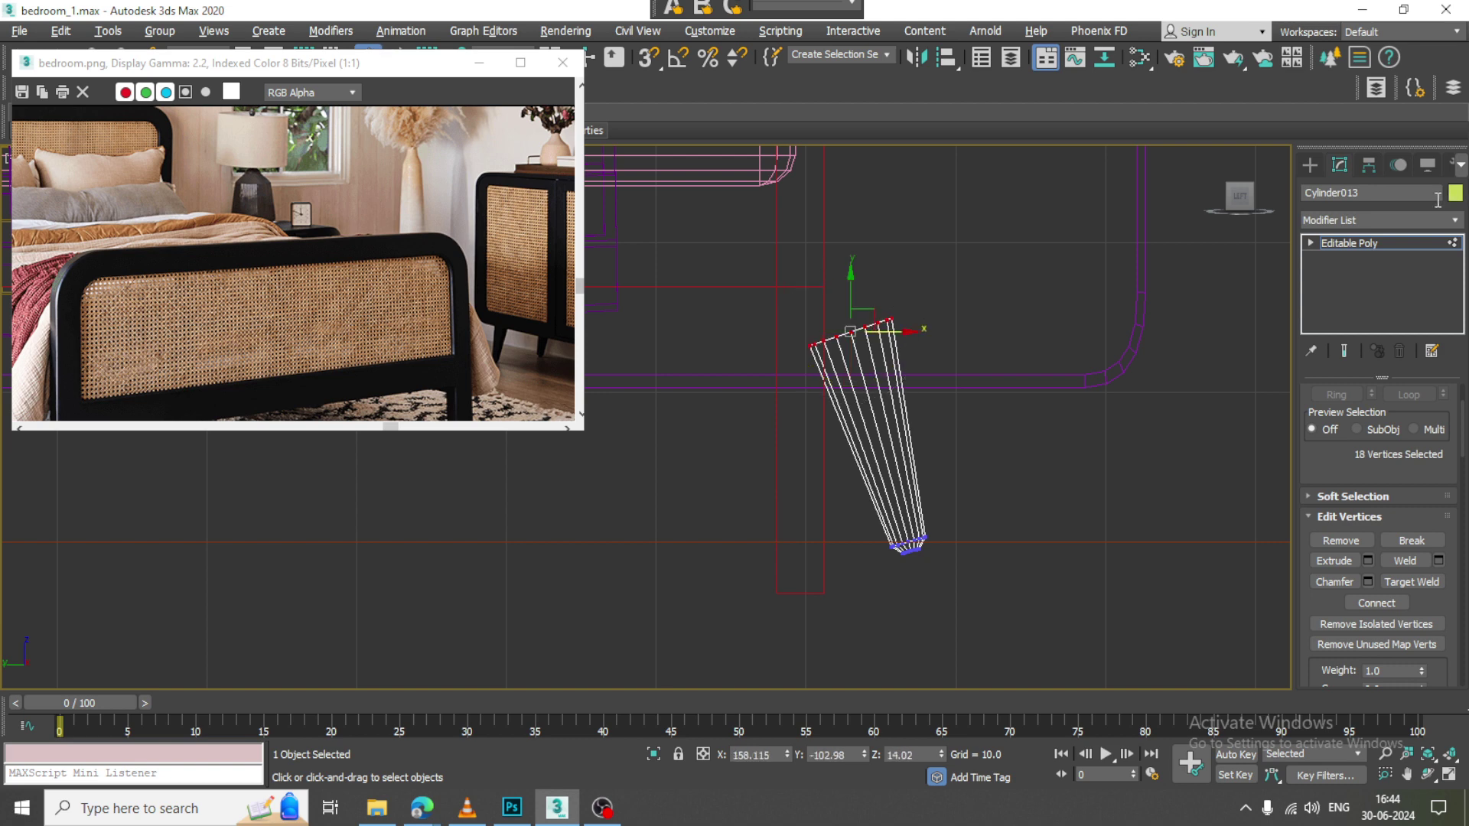
left_click_drag(1152, 643, 1156, 645)
scroll(973, 568, "up", 6)
key("e")
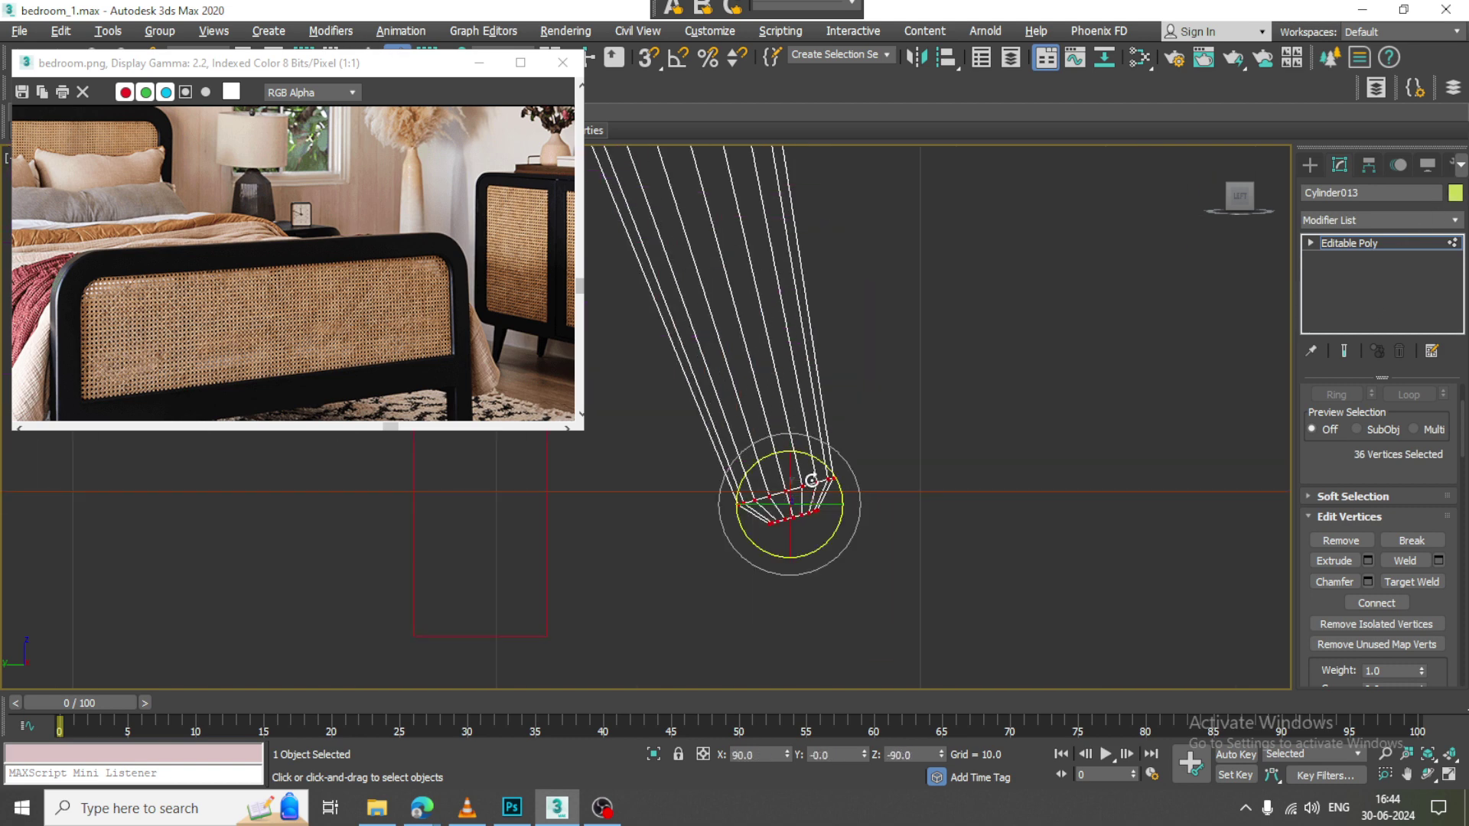
left_click_drag(834, 467, 832, 467)
left_click(1408, 240)
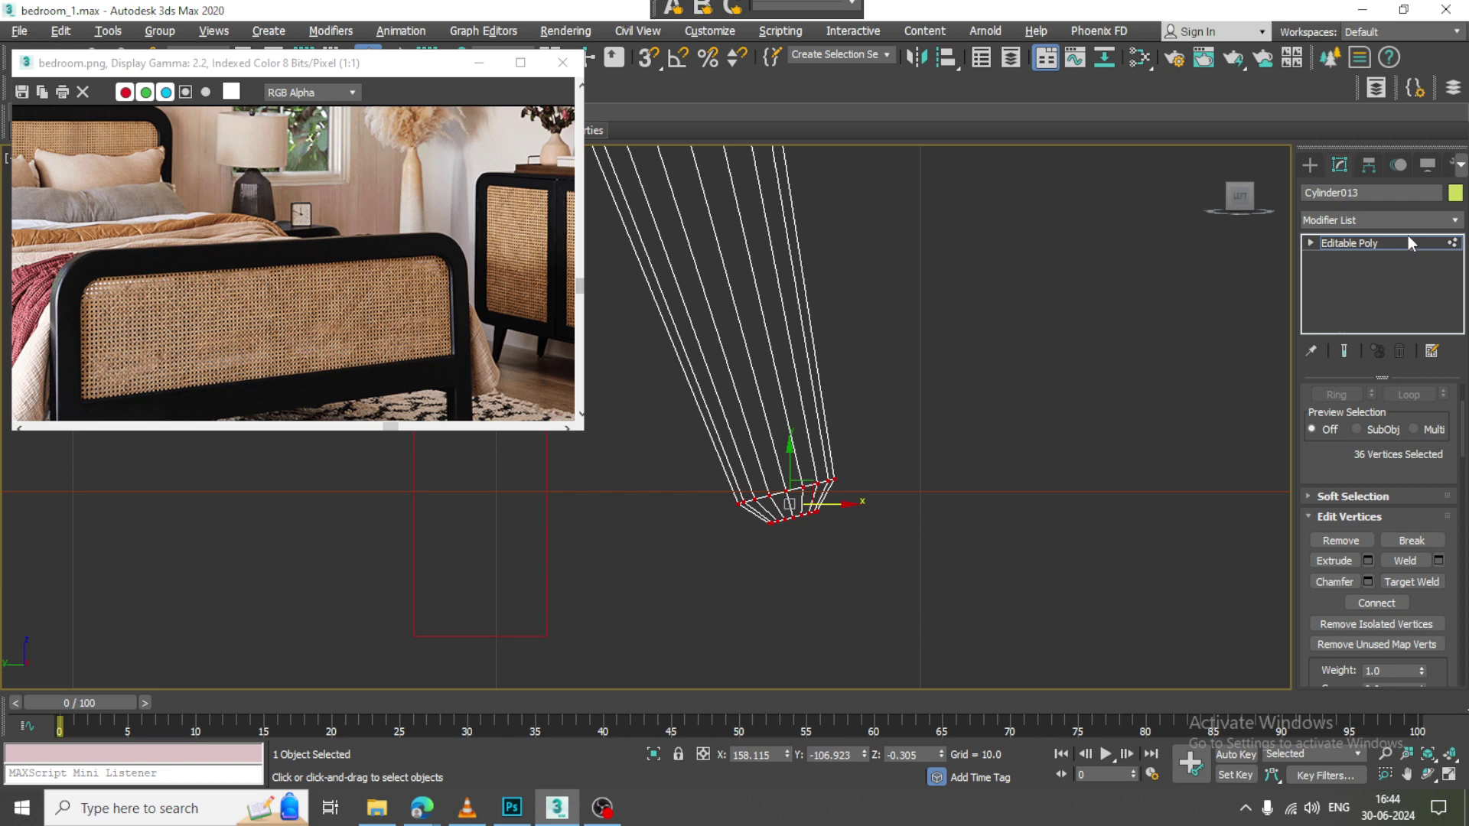
key("w")
Move the leg along X until it sits under the sideboard, to about X 194.5
key("alt+w")
middle_click_drag(1053, 589, 923, 499)
key("alt+w")
left_click_drag(890, 491, 1103, 492)
middle_click_drag(1014, 431, 1102, 426, "alt")
key("alt+w")
middle_click_drag(1029, 316, 960, 309)
middle_click_drag(517, 535, 507, 536)
key("alt+w")
middle_click_drag(693, 516, 864, 503)
scroll(860, 501, "down", 5)
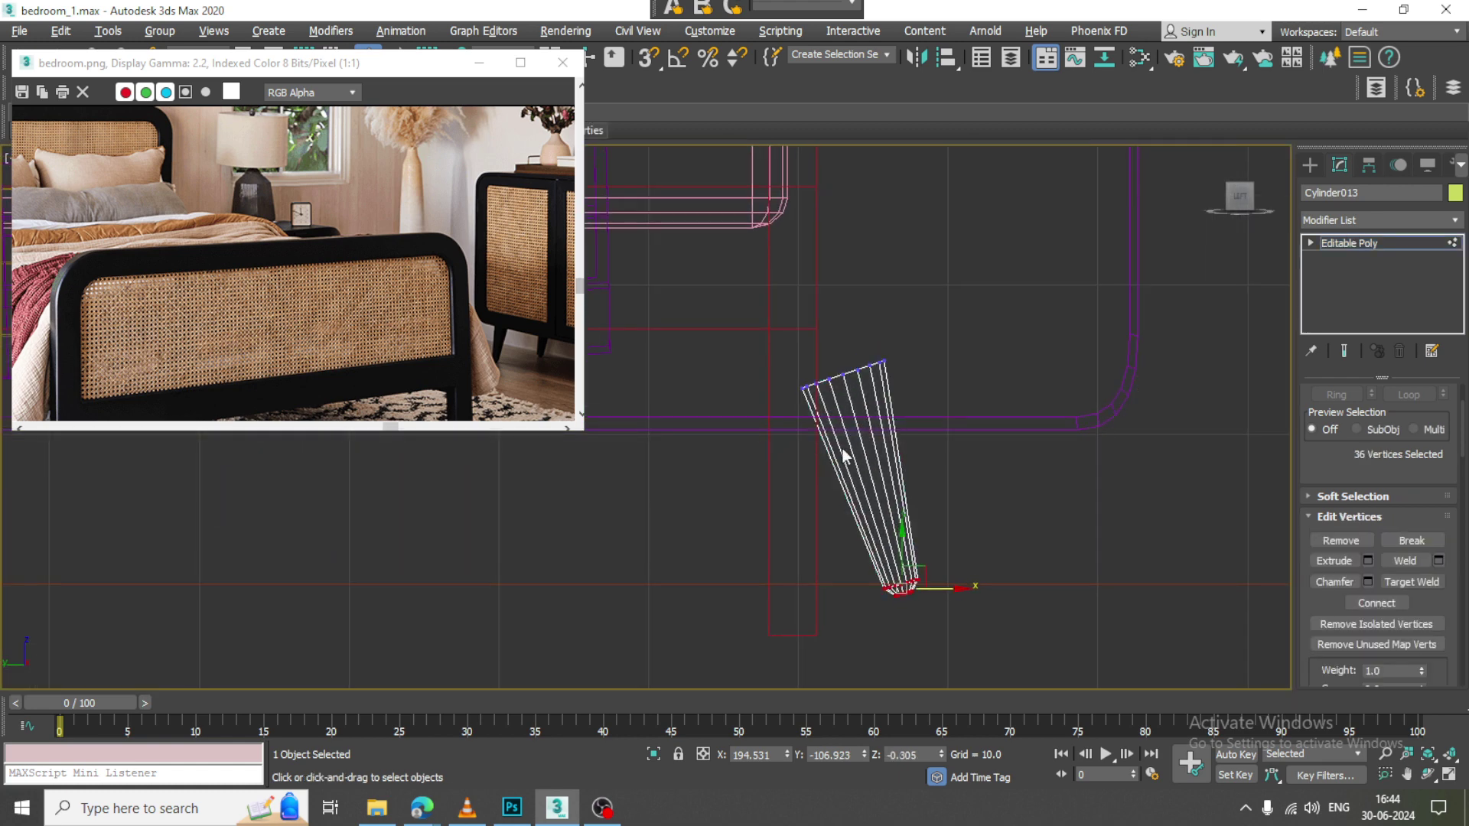
Lower the leg's top-end vertices slightly, and move the whole leg about 7.2 units towards the sideboard's foot end
left_click_drag(845, 317, 904, 394)
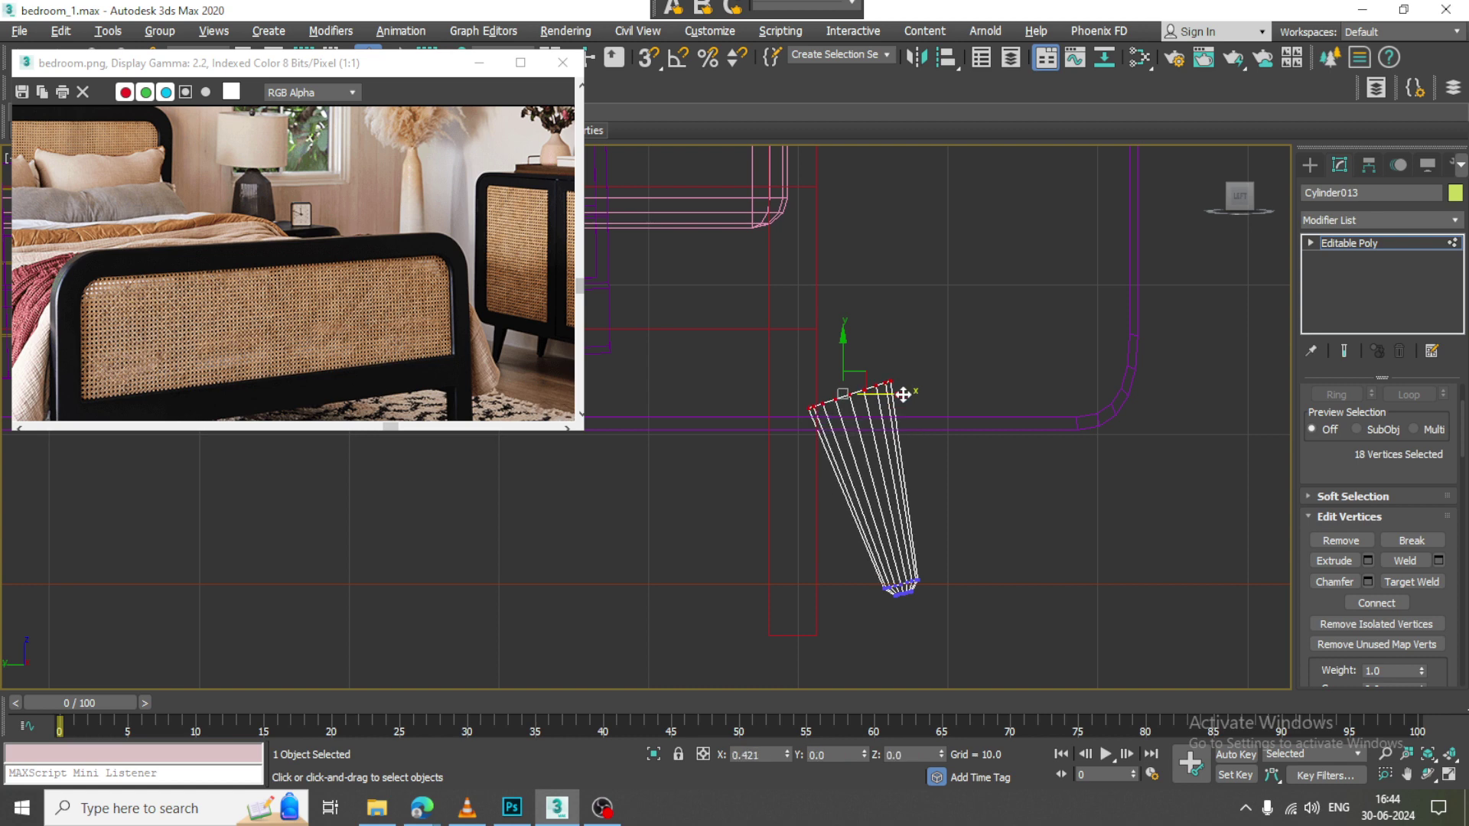
left_click(1396, 245)
left_click_drag(951, 583, 1059, 584)
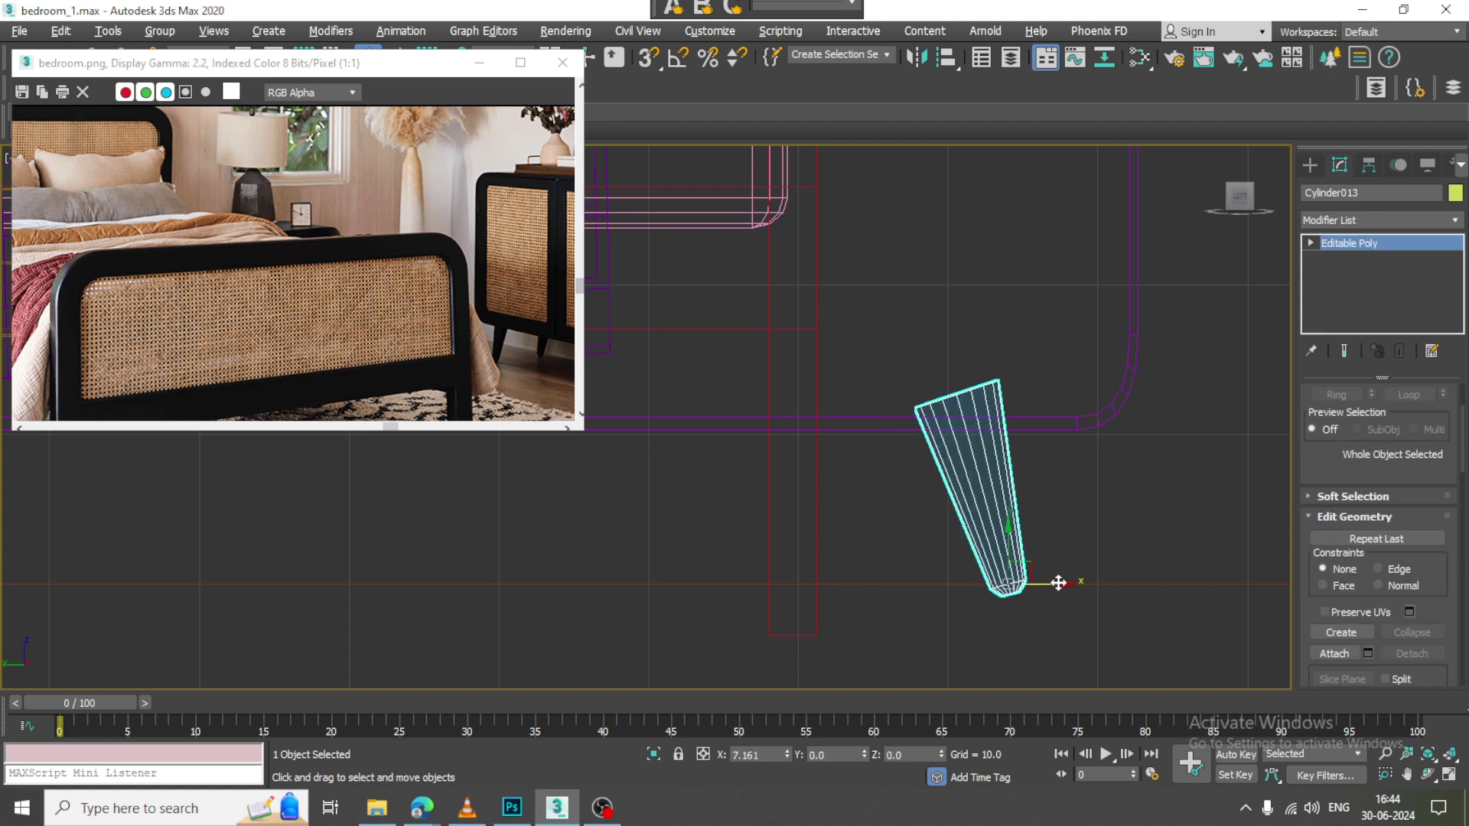
Rotate the leg to about 7.2° around Y in the front view so its foot splays away from the wall
key("alt+w")
middle_click(1071, 566)
key("alt+w")
middle_click_drag(1128, 505, 951, 356, "alt")
key("alt+w")
middle_click_drag(1096, 308, 1054, 308)
key("alt+w")
key("e")
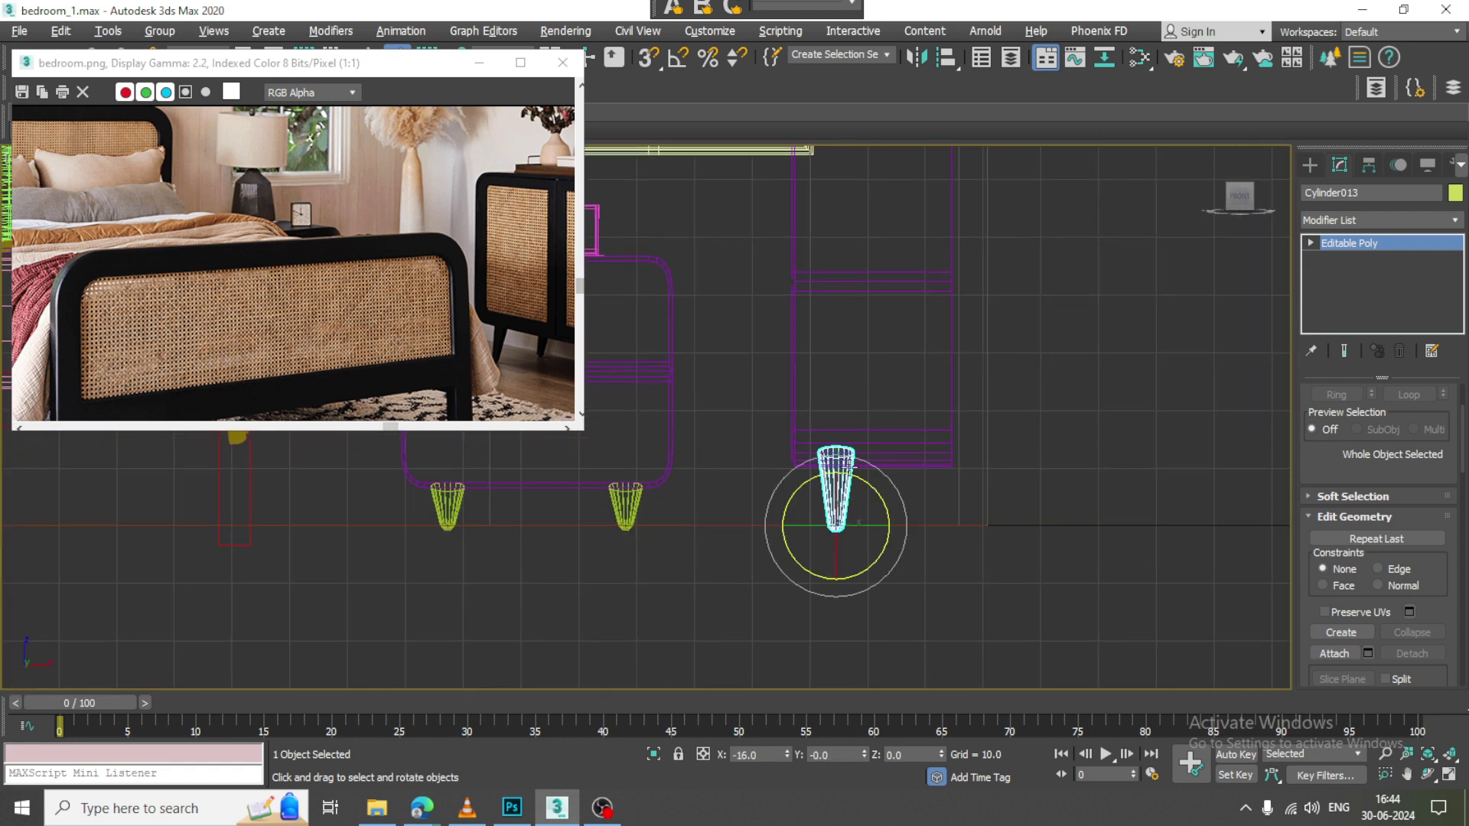
left_click_drag(869, 492, 886, 490)
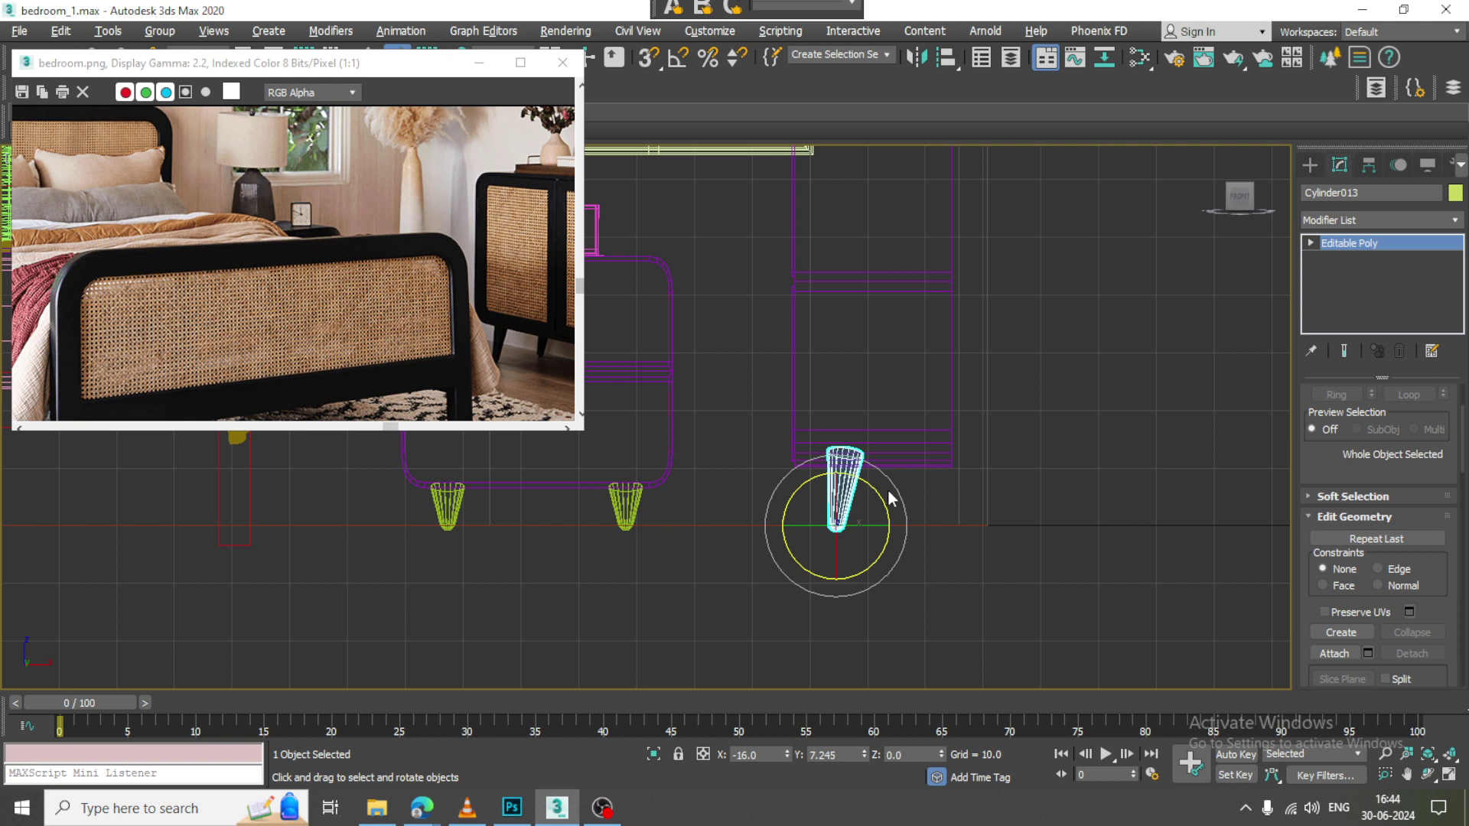
Move the tilted leg along X to about 189, under the sideboard's front edge
key("w")
middle_click_drag(922, 453, 931, 410)
left_click_drag(887, 483, 806, 494)
key("e")
scroll(866, 473, "up", 3)
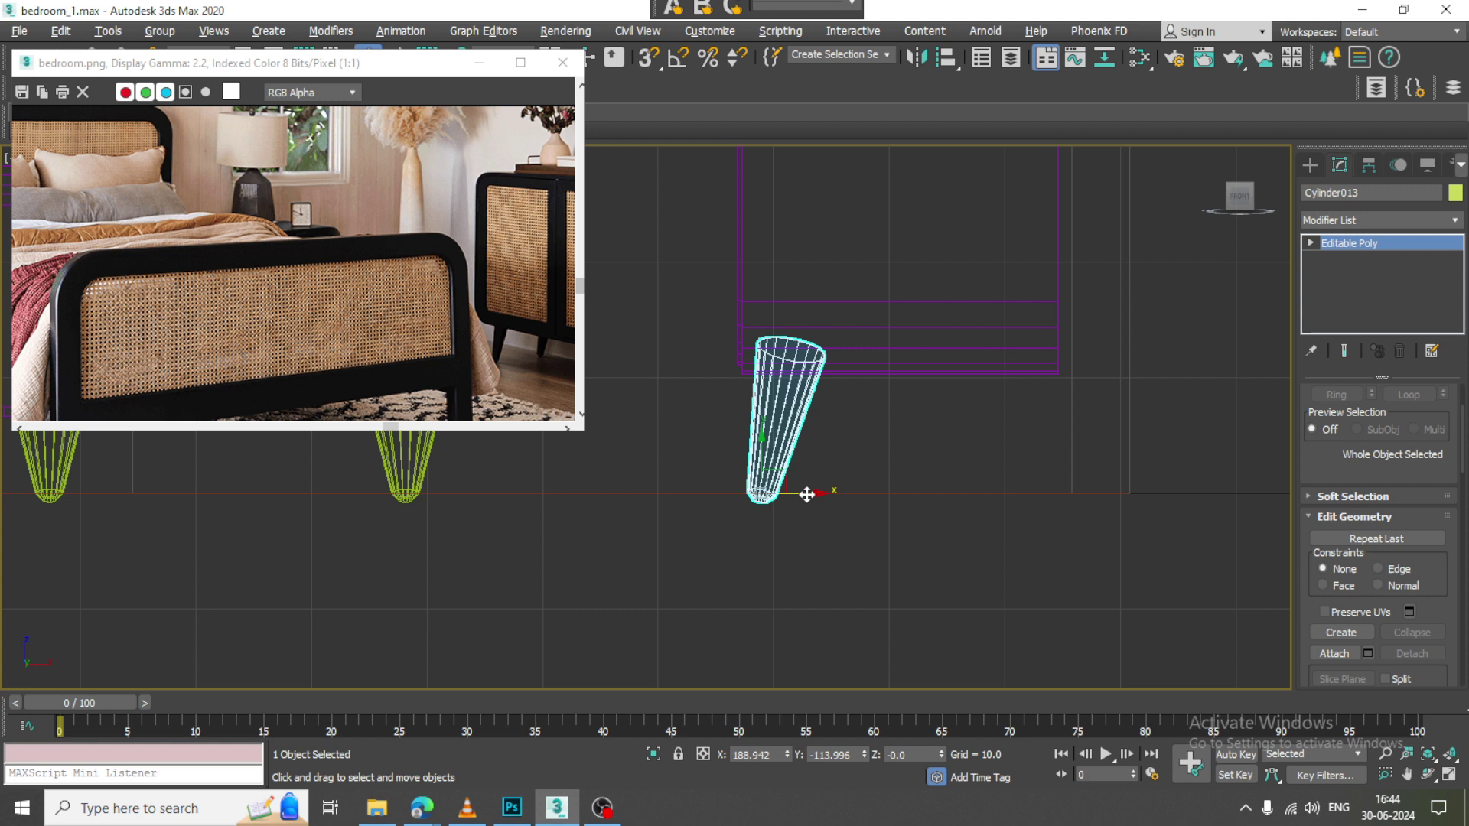
Mirror a copy of the tilted leg along X and move it to about X 212.9, under the sideboard's wall side
left_click(915, 63)
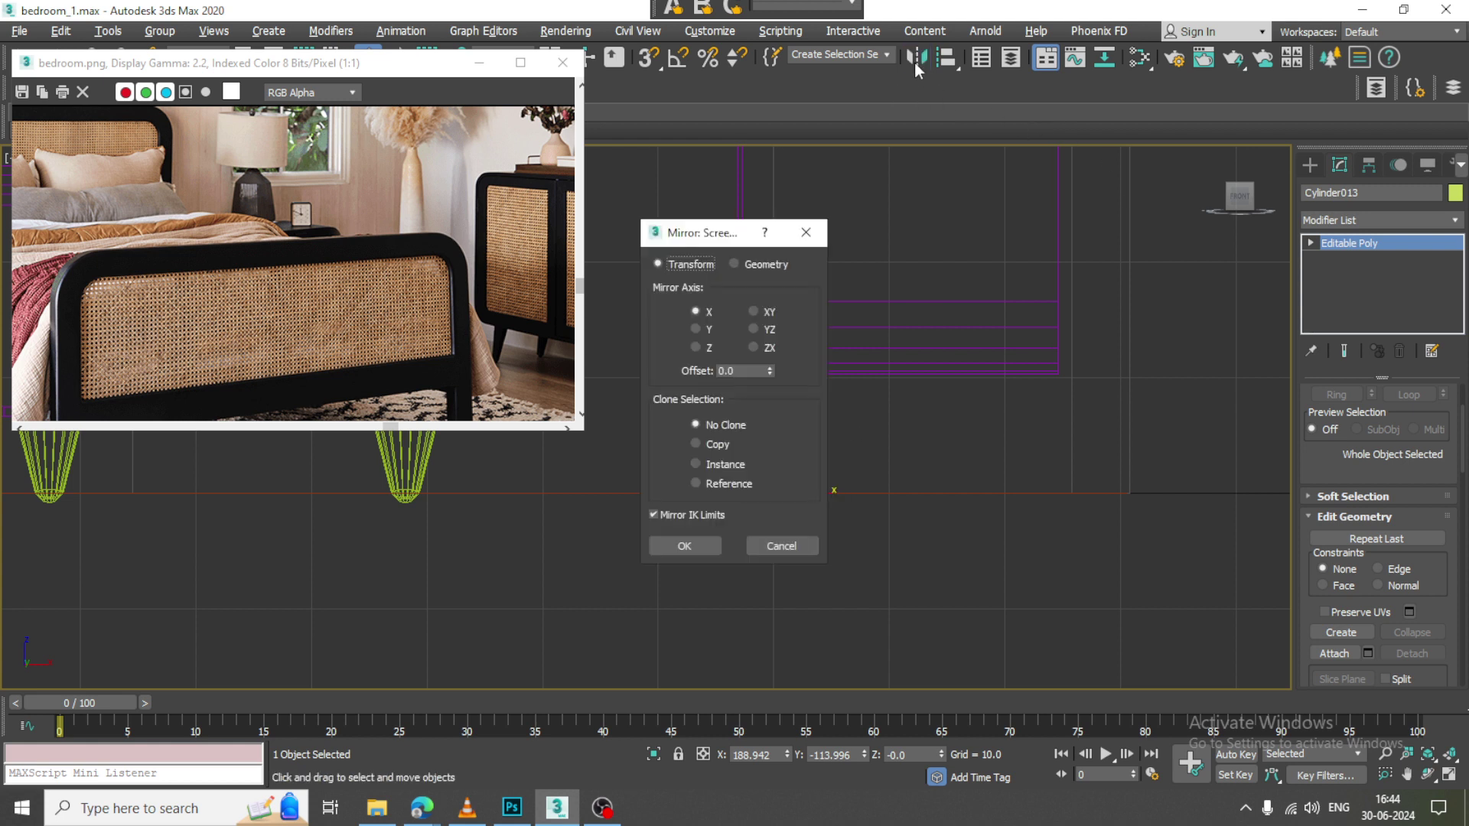
left_click(718, 445)
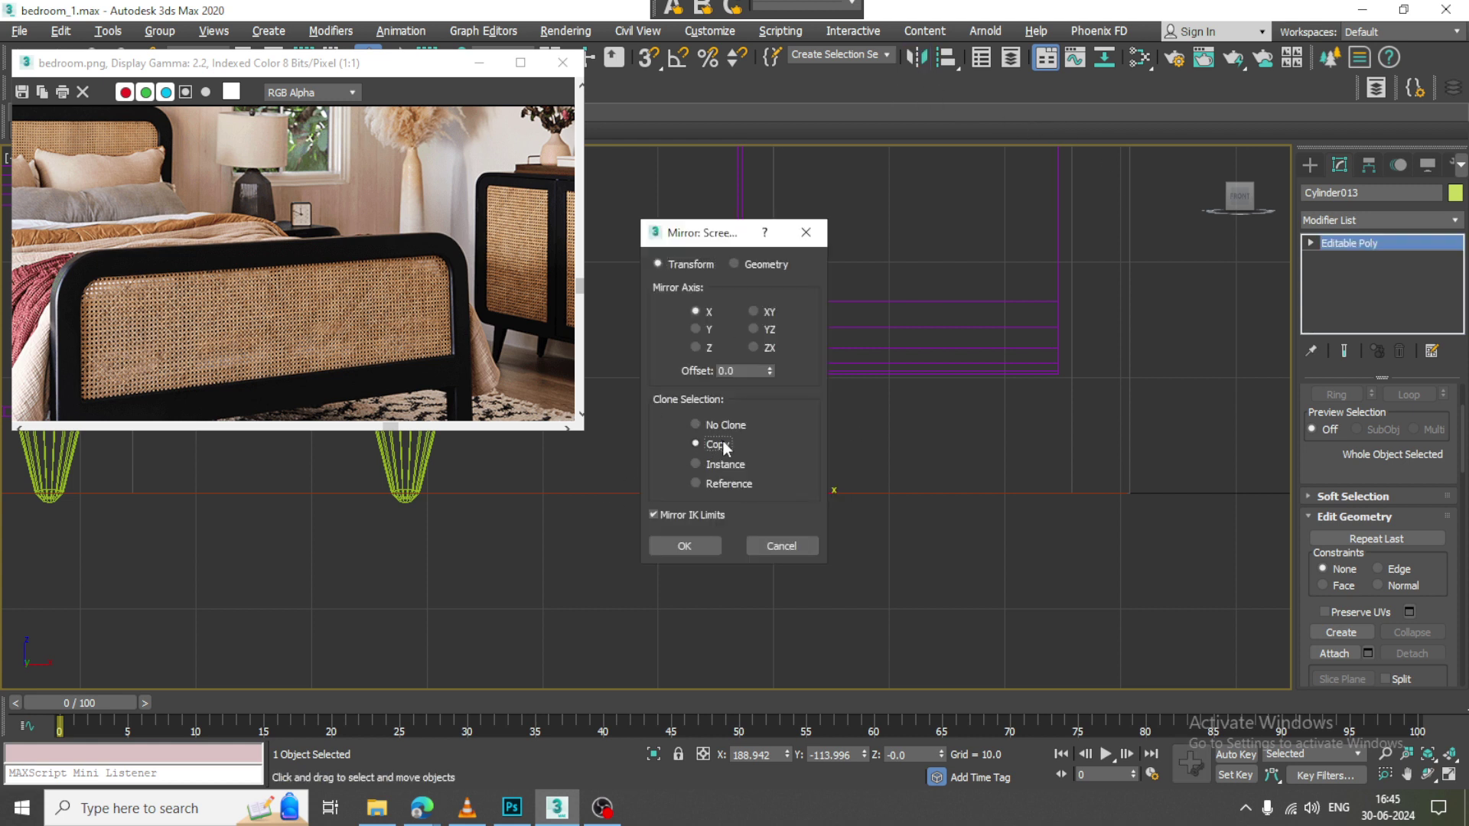
left_click(693, 547)
left_click_drag(801, 495, 1081, 510)
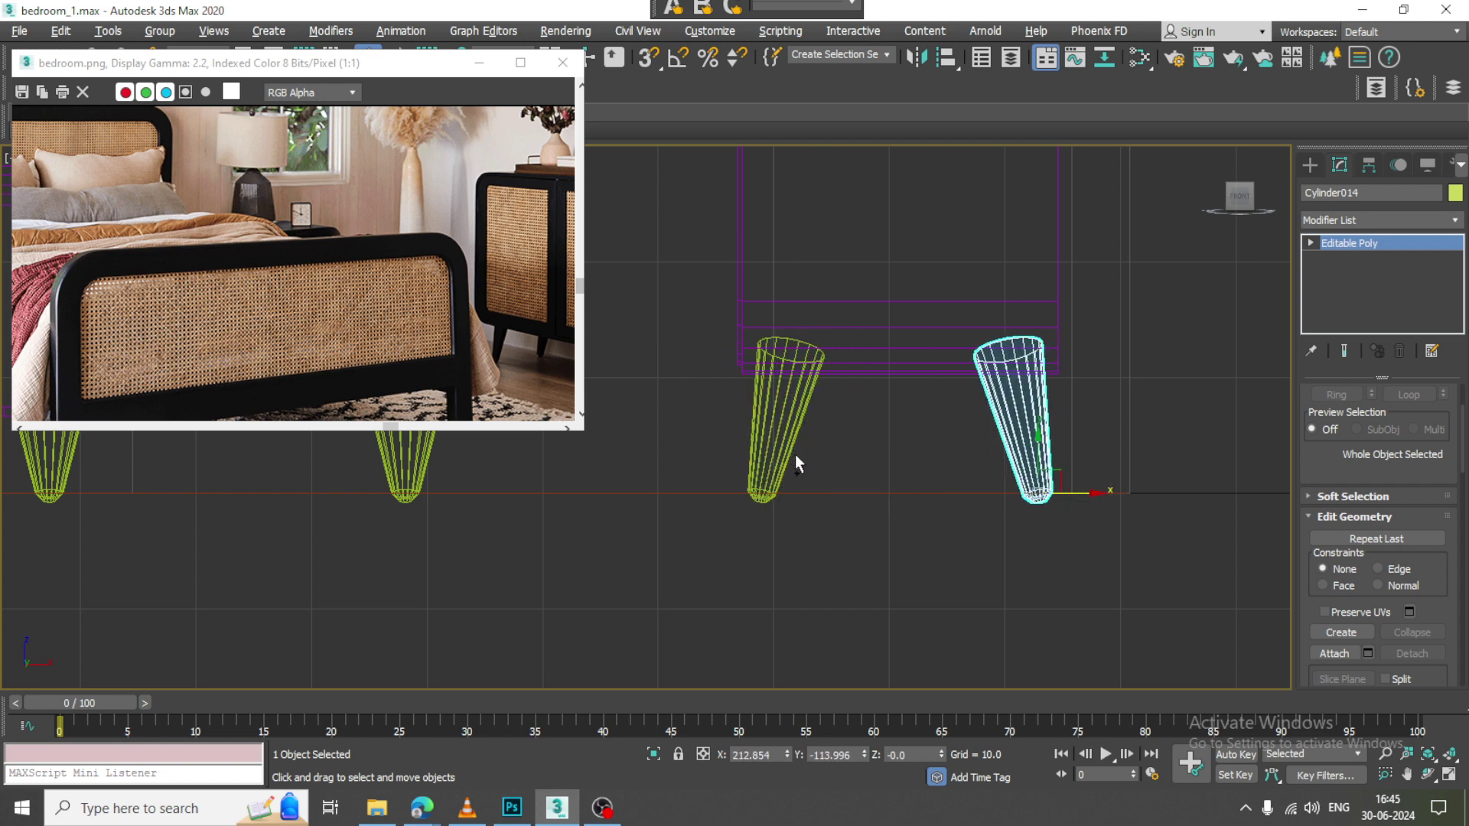
Select both splayed legs and move them slightly towards the sideboard's foot end in the left view
left_click(776, 442, "ctrl")
key("alt+w")
middle_click_drag(557, 592, 528, 590)
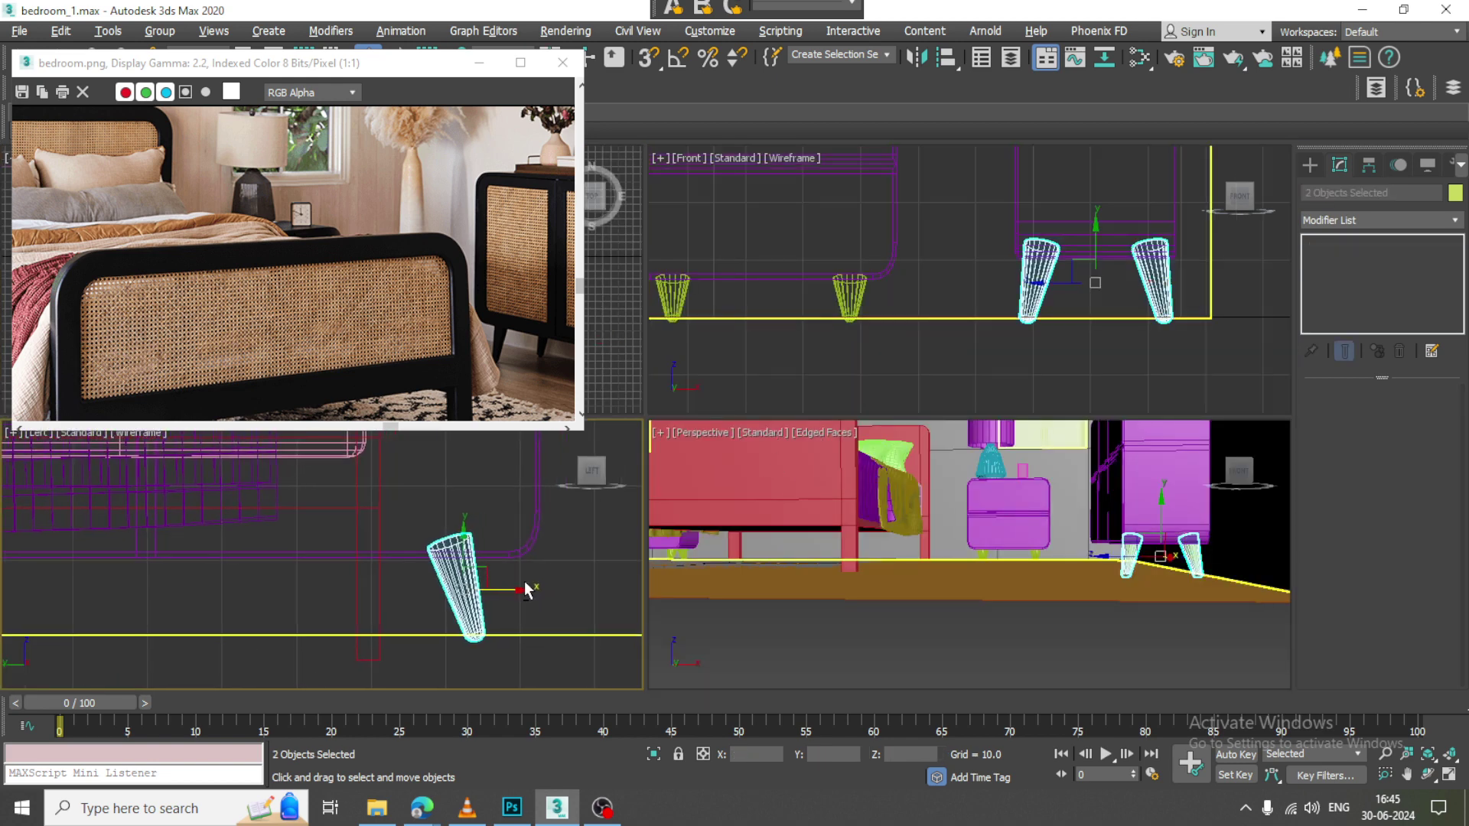
key("alt+w")
scroll(617, 524, "down", 4)
middle_click_drag(614, 523, 870, 483)
scroll(870, 484, "down", 5)
scroll(930, 427, "up", 2)
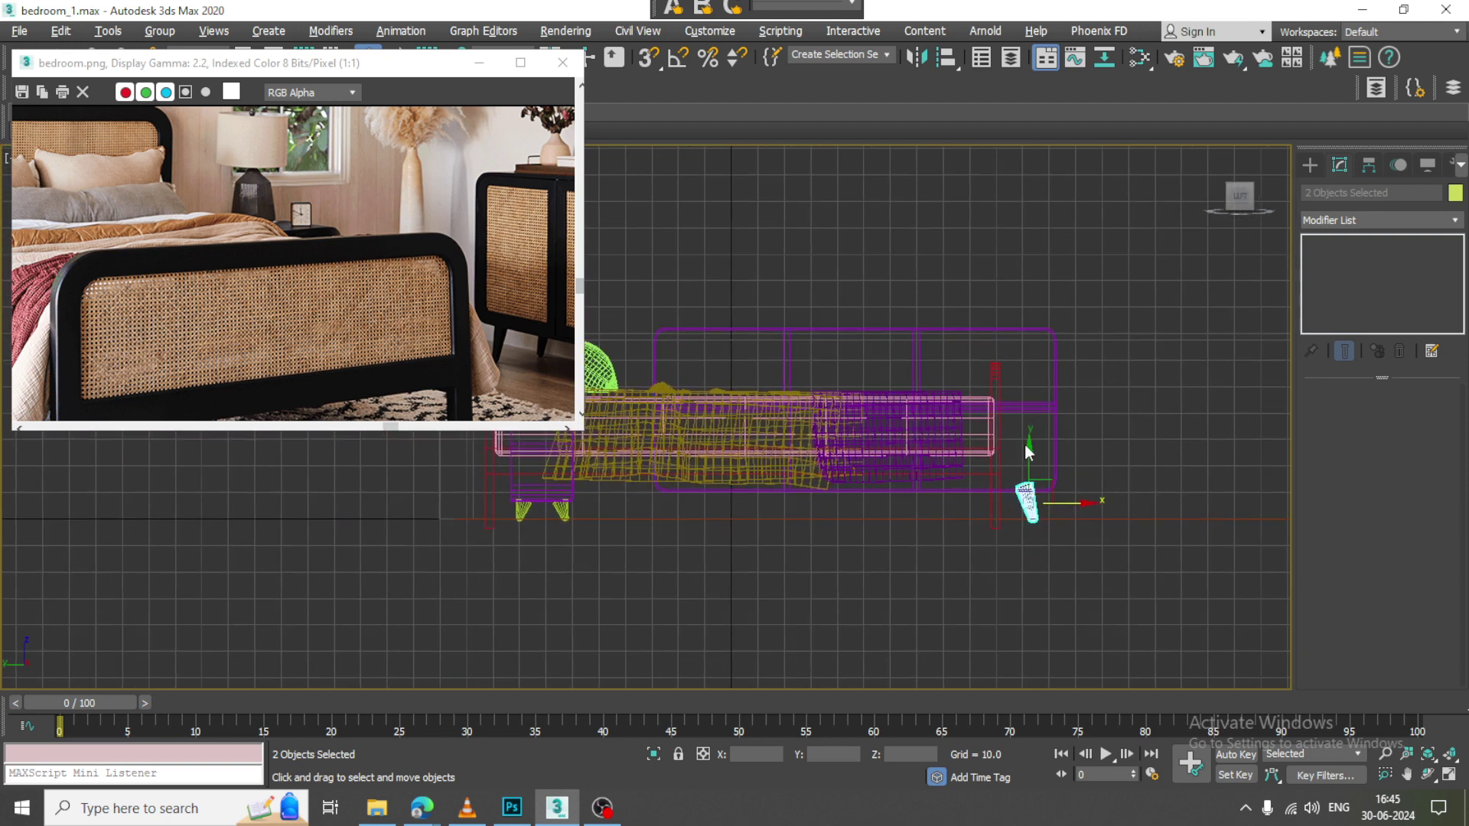
left_click_drag(1052, 500, 1068, 500)
middle_click_drag(996, 436, 1022, 453)
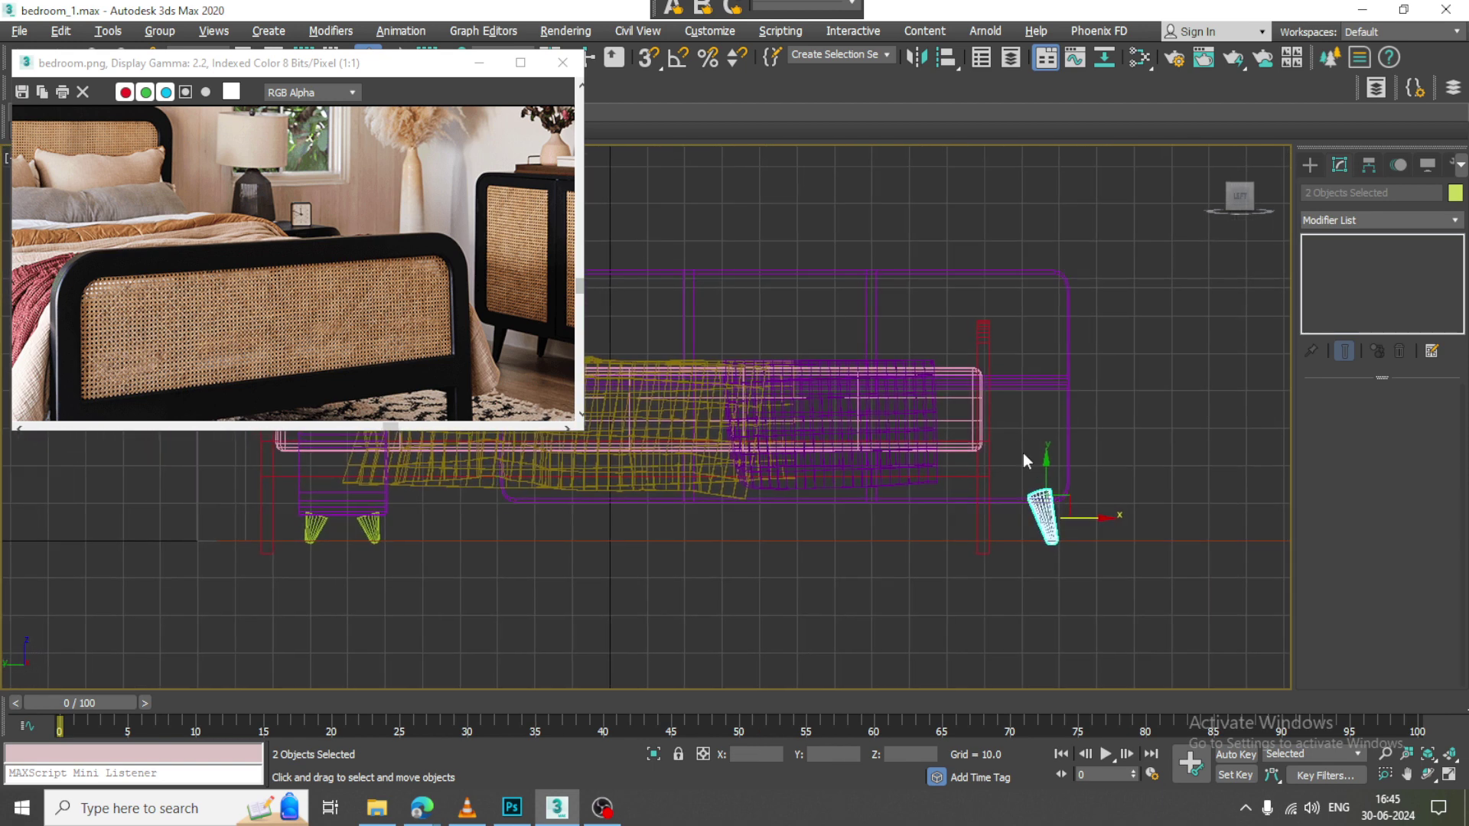
Mirror a copy of both legs along the view's X axis and move it about 136.6 units to the sideboard's opposite end
left_click(918, 59)
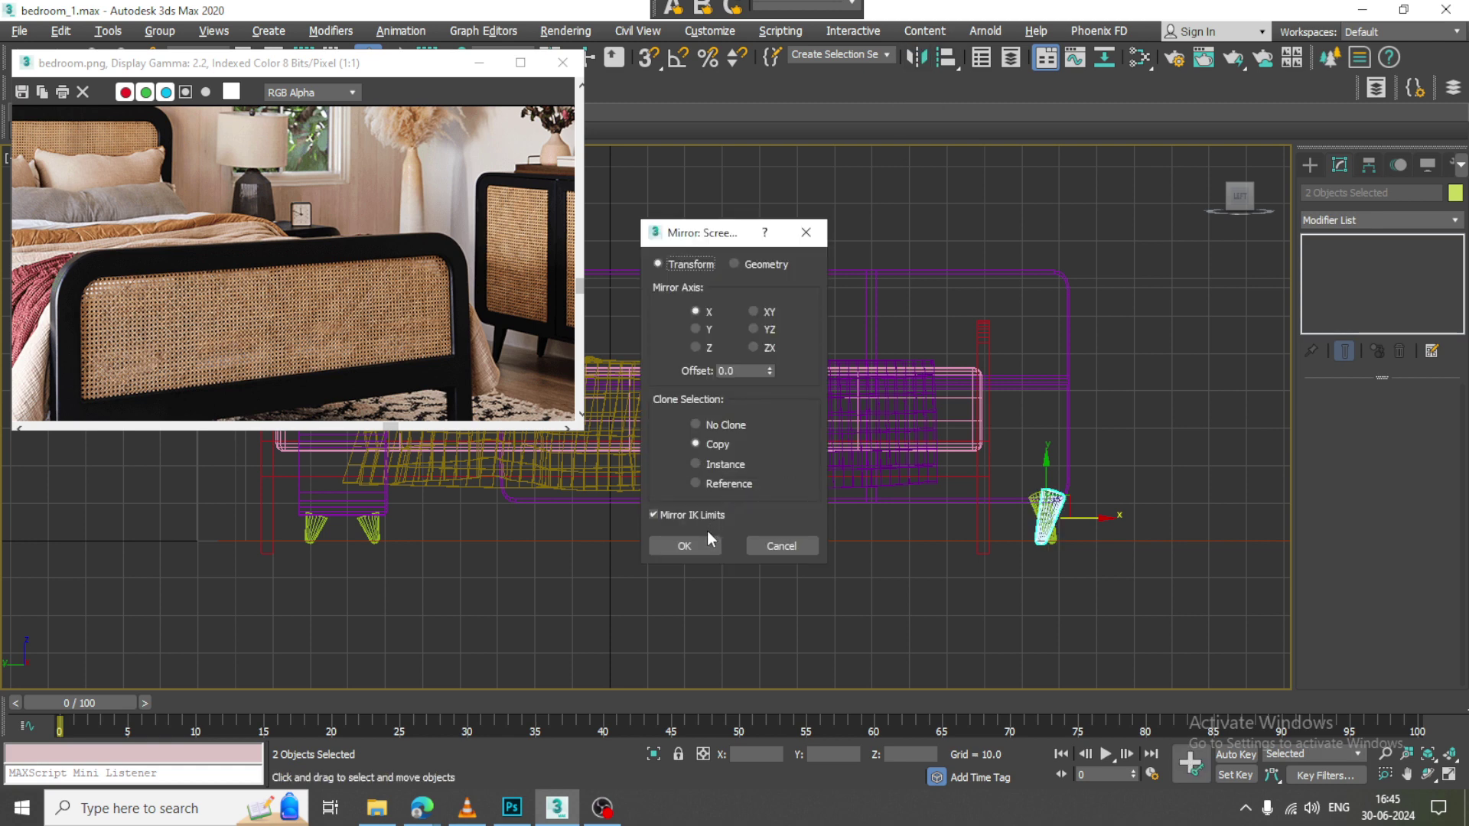
left_click(684, 545)
middle_click_drag(1080, 545, 1108, 553)
left_click_drag(1121, 531, 608, 534)
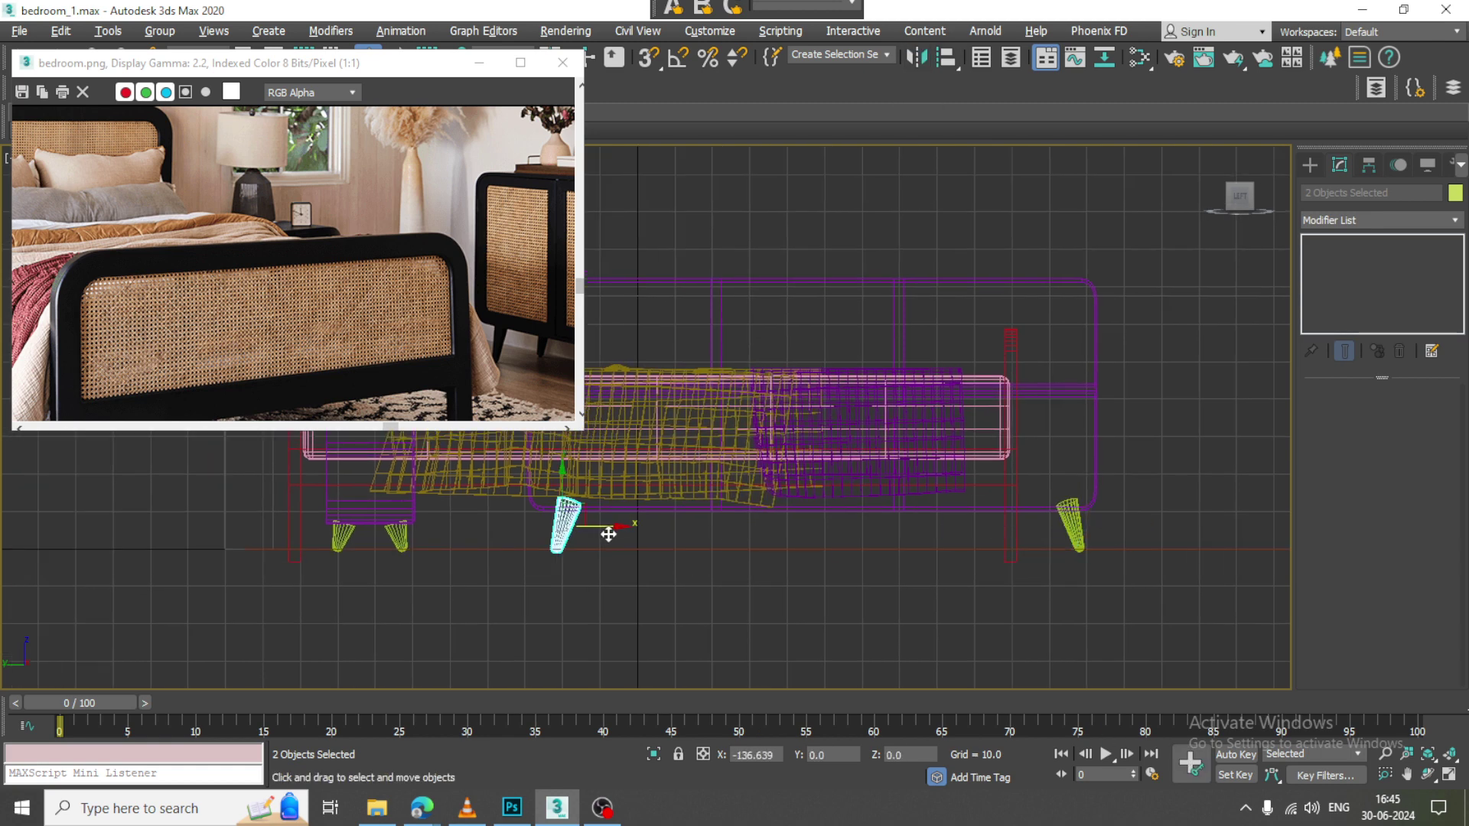
Examine the sideboard and its legs in perspective, and the objects on top of the sideboard in the reference image
key("alt+w")
middle_click(998, 598)
key("alt+w")
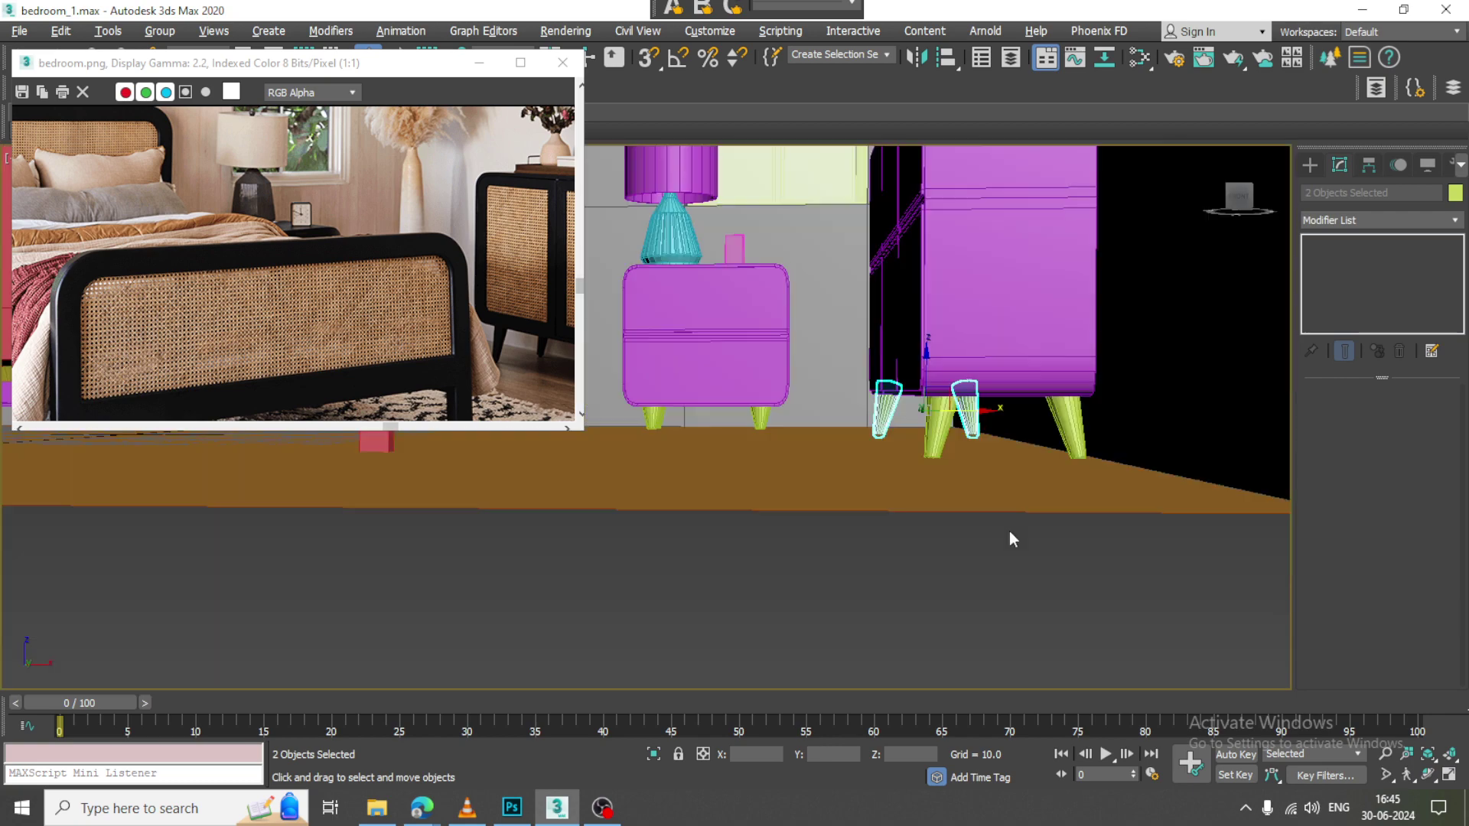
middle_click_drag(1008, 531, 1046, 384, "alt")
scroll(1058, 445, "down", 3)
middle_click_drag(1058, 445, 1033, 481, "alt")
middle_click_drag(831, 422, 746, 486)
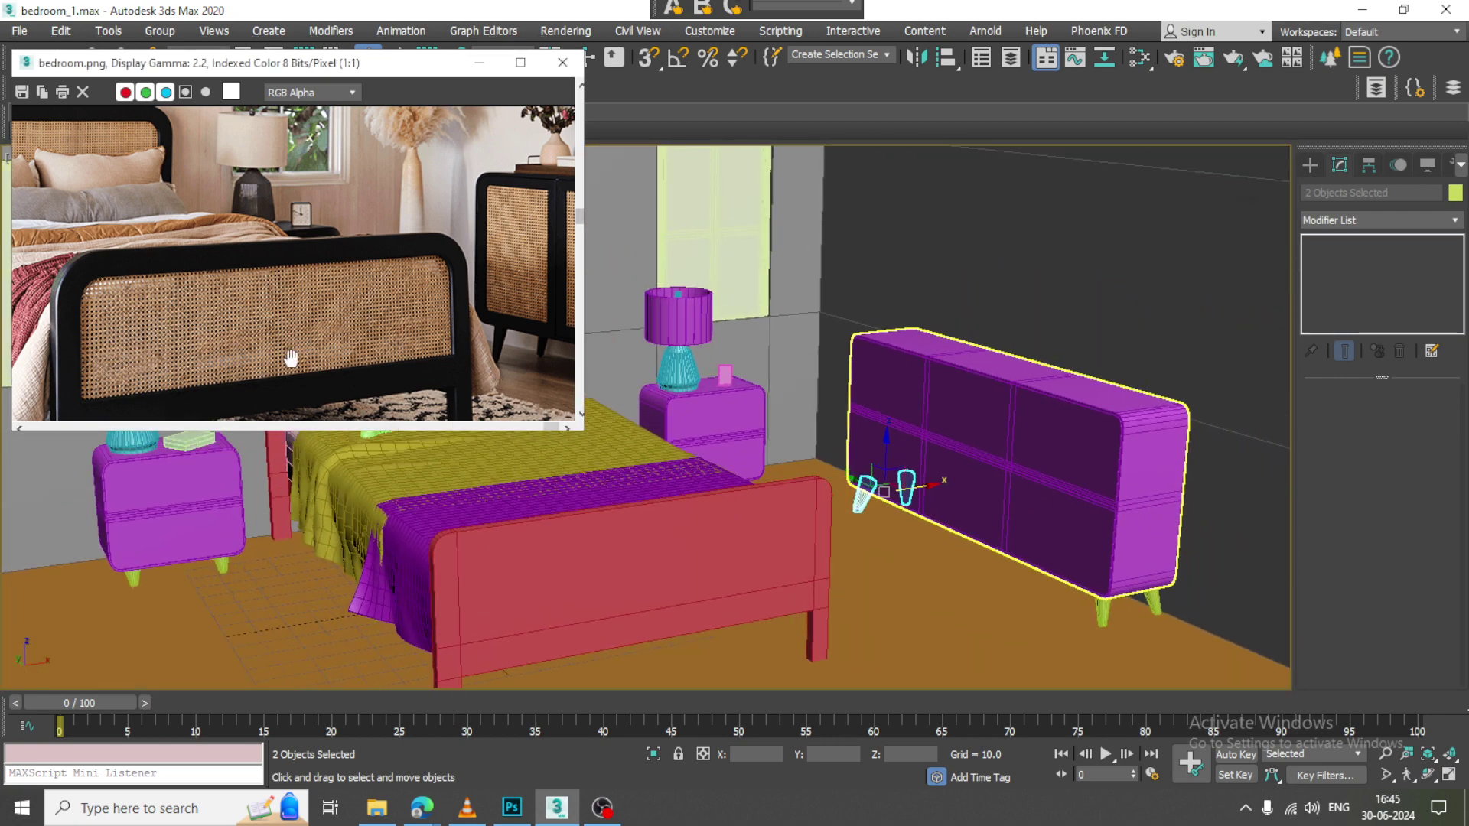
middle_click_drag(289, 357, 122, 434)
middle_click_drag(1060, 325, 1014, 386, "alt")
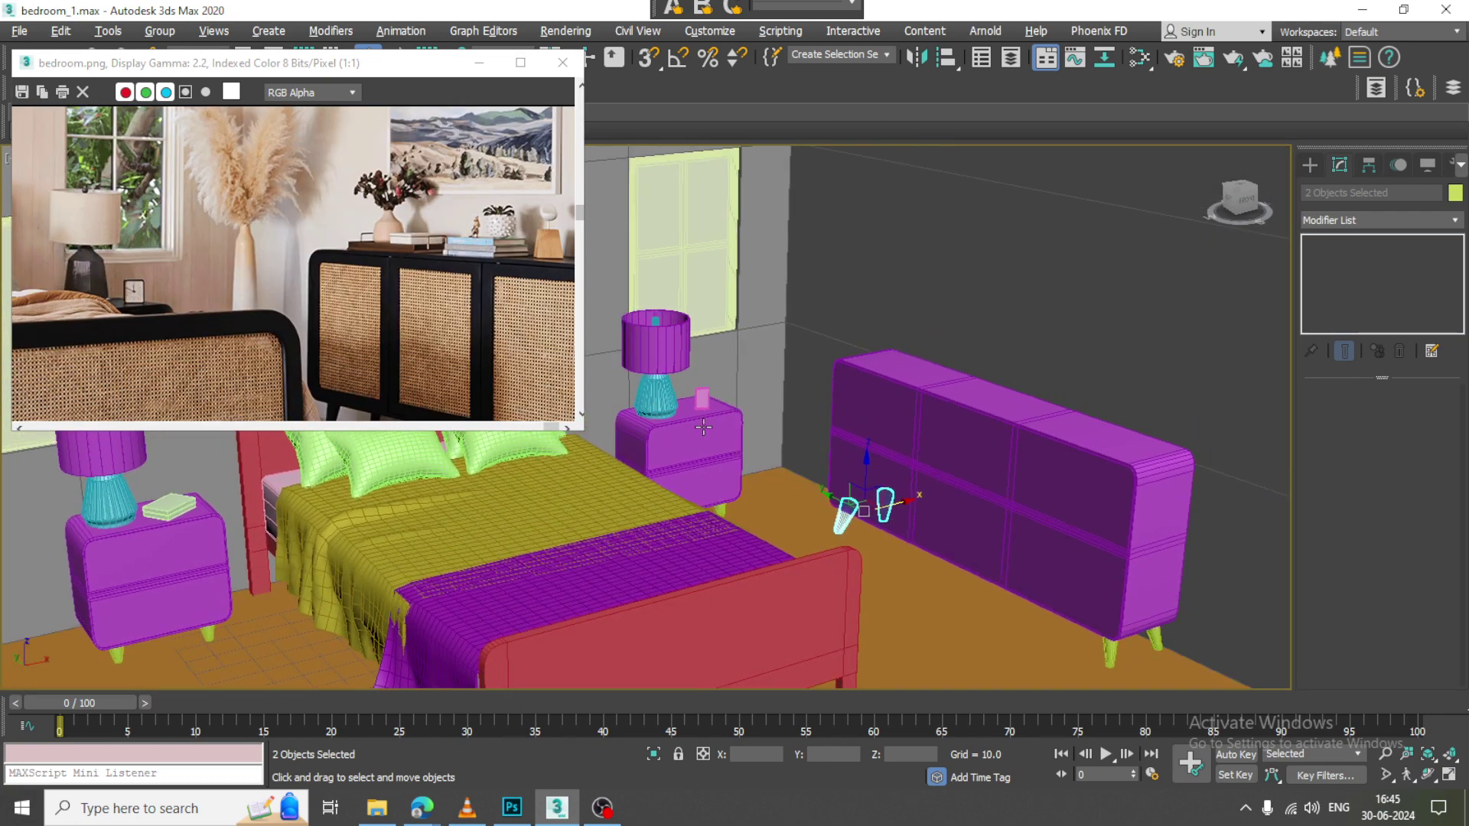
Copy the book on the far bedside cabinet along X to about X 215, near the sideboard
middle_click_drag(808, 434, 1178, 463)
scroll(636, 508, "up", 4)
left_click(782, 518)
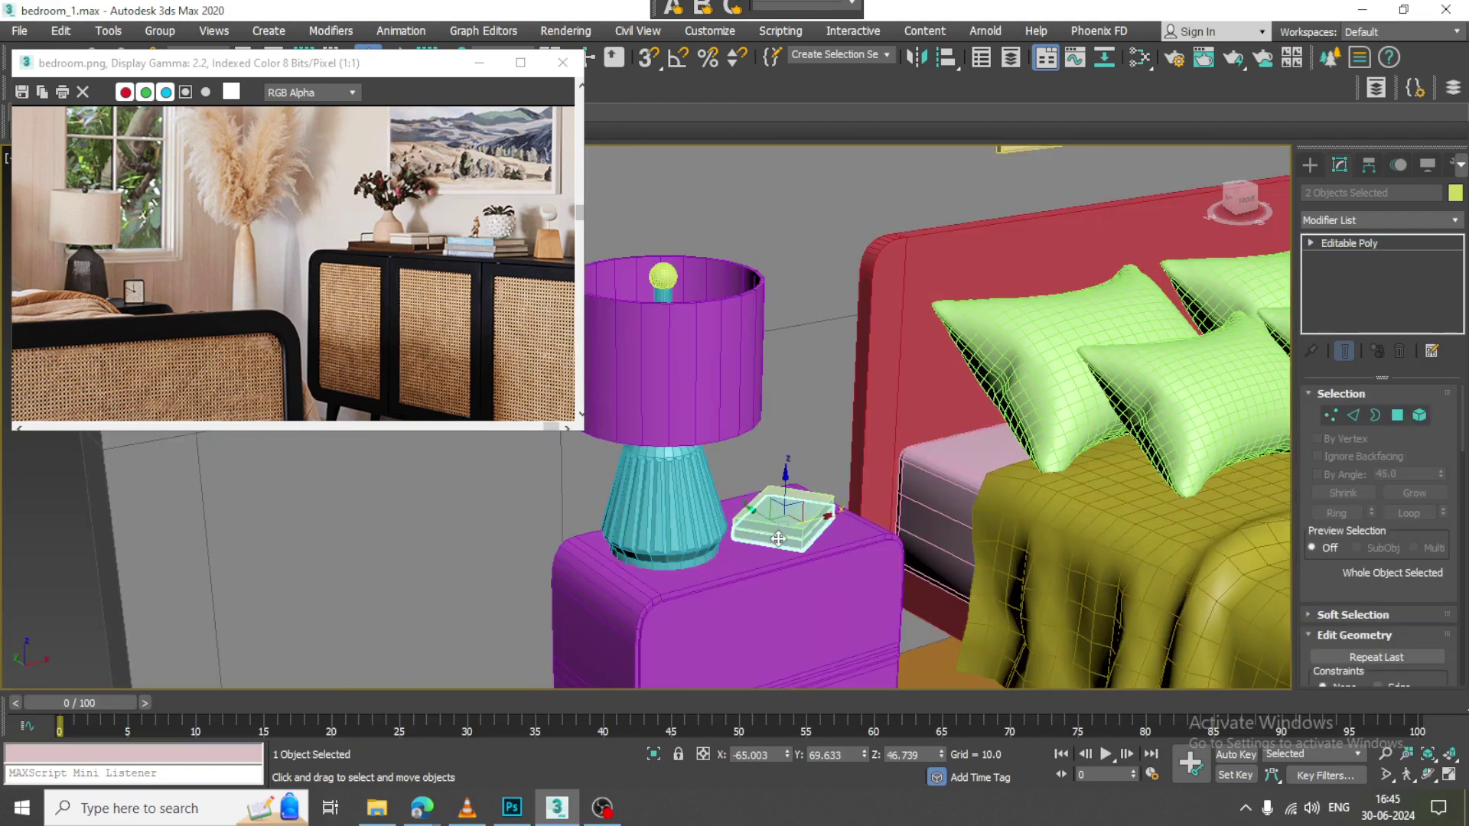
scroll(796, 514, "down", 6)
middle_click_drag(812, 519, 809, 539, "alt")
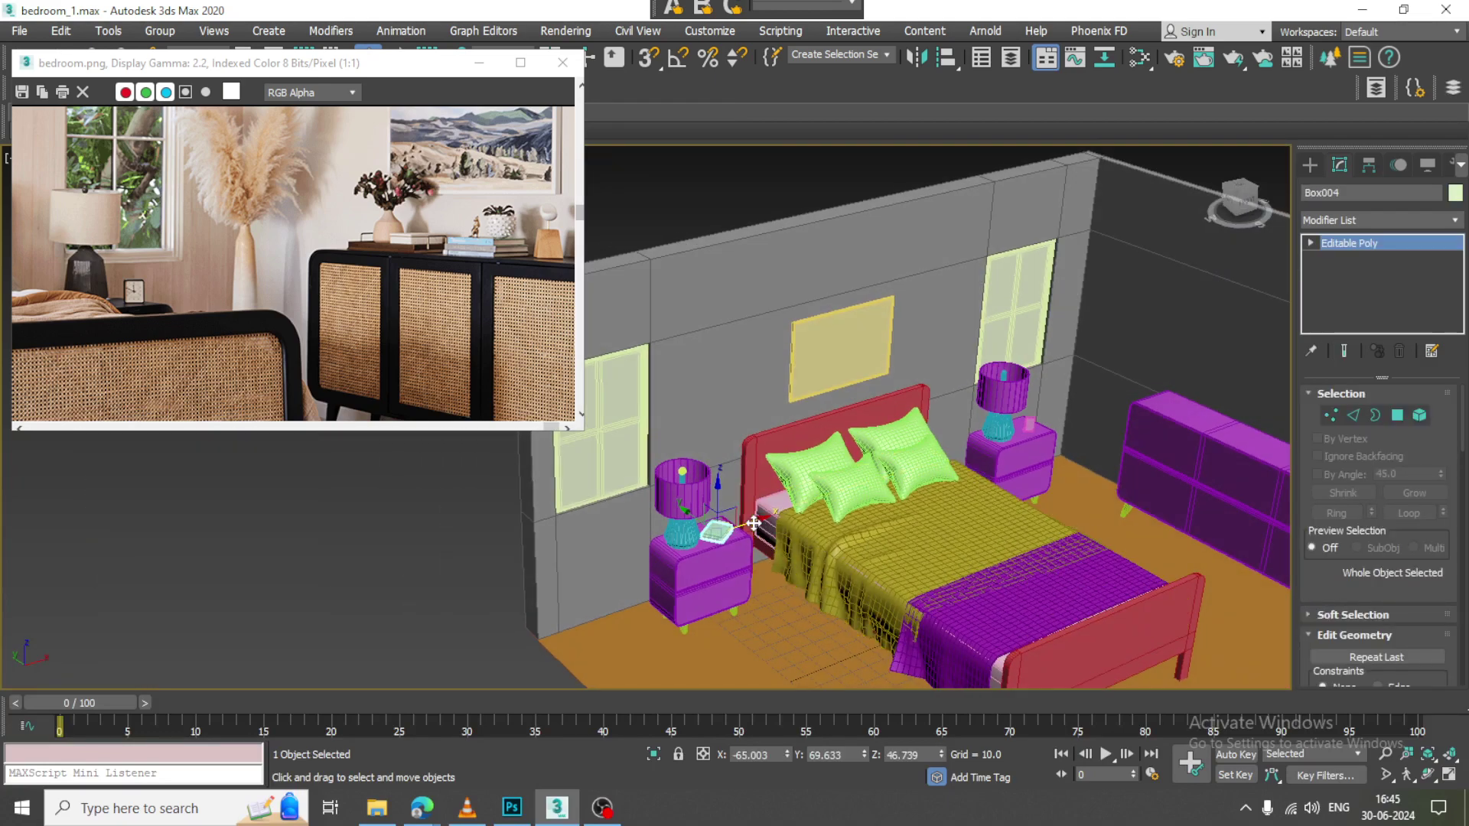
left_click_drag(756, 524, 1095, 449, "shift")
key("ctrl+v")
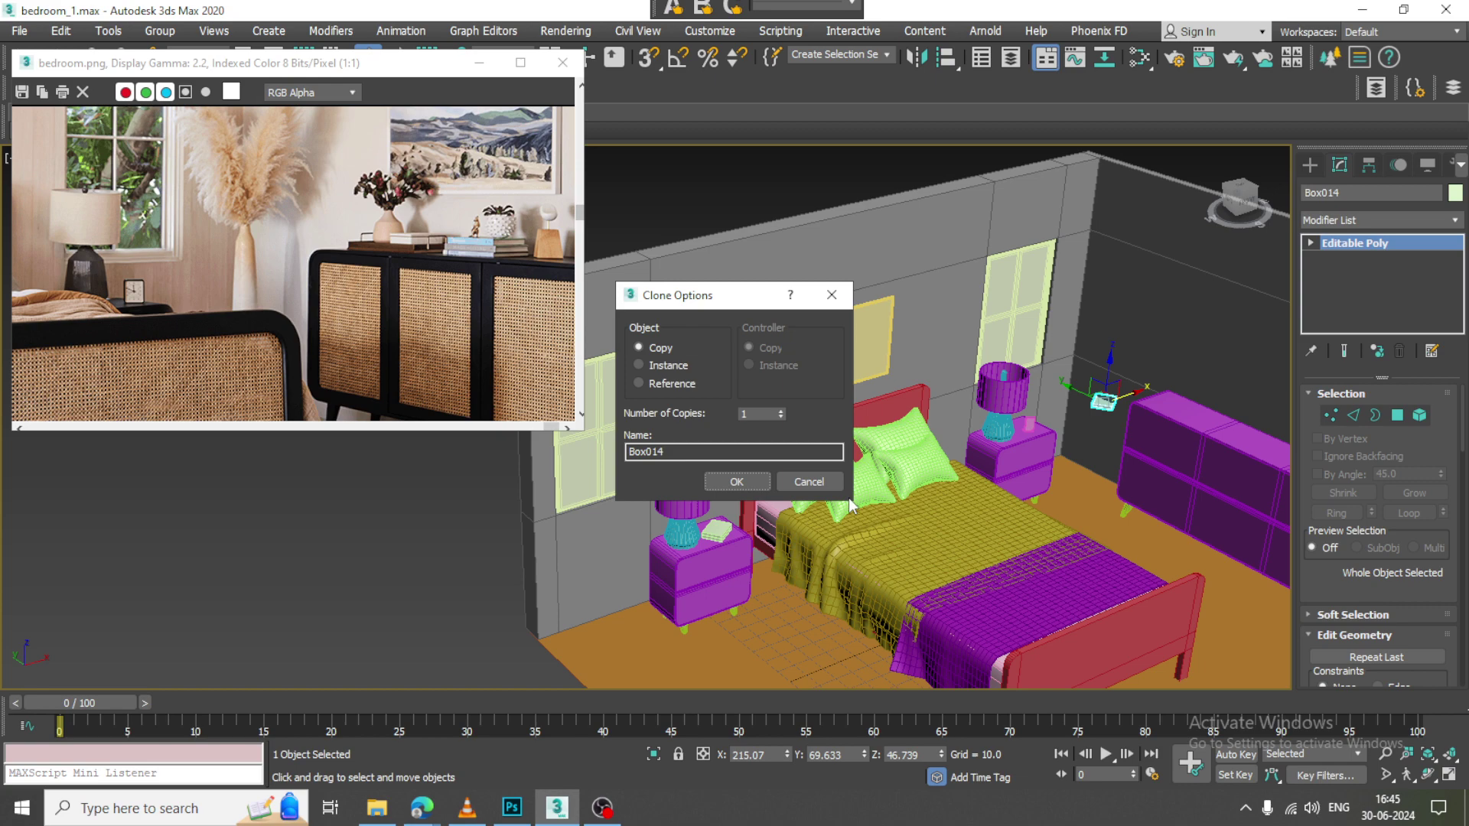
left_click(737, 482)
Move the book copy along Y to about -42.7 and along X to about 209.6, in line with the sideboard
middle_click_drag(1193, 416, 915, 382, "alt")
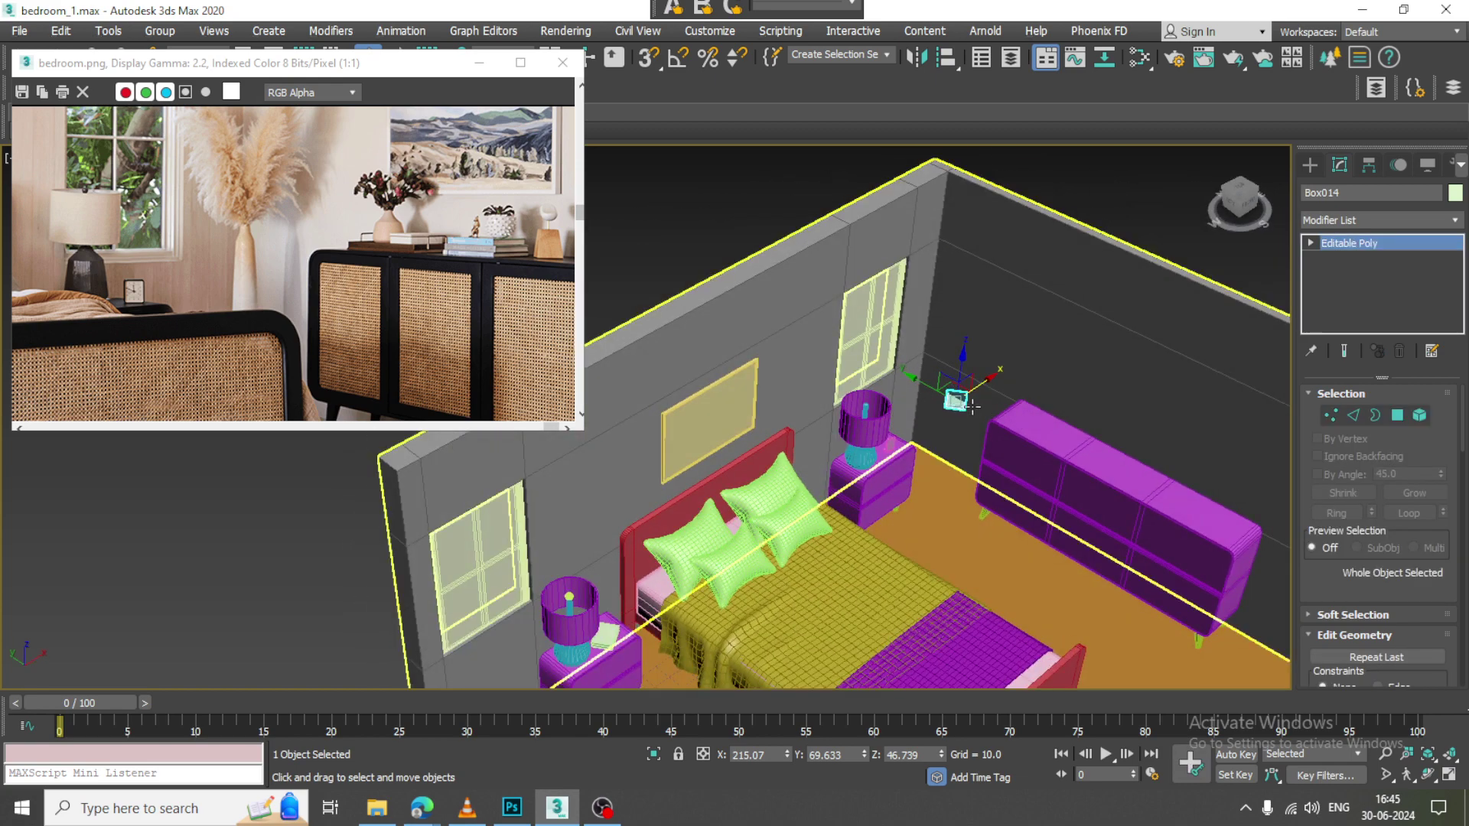
left_click_drag(915, 383, 1122, 484)
scroll(1122, 489, "up", 6)
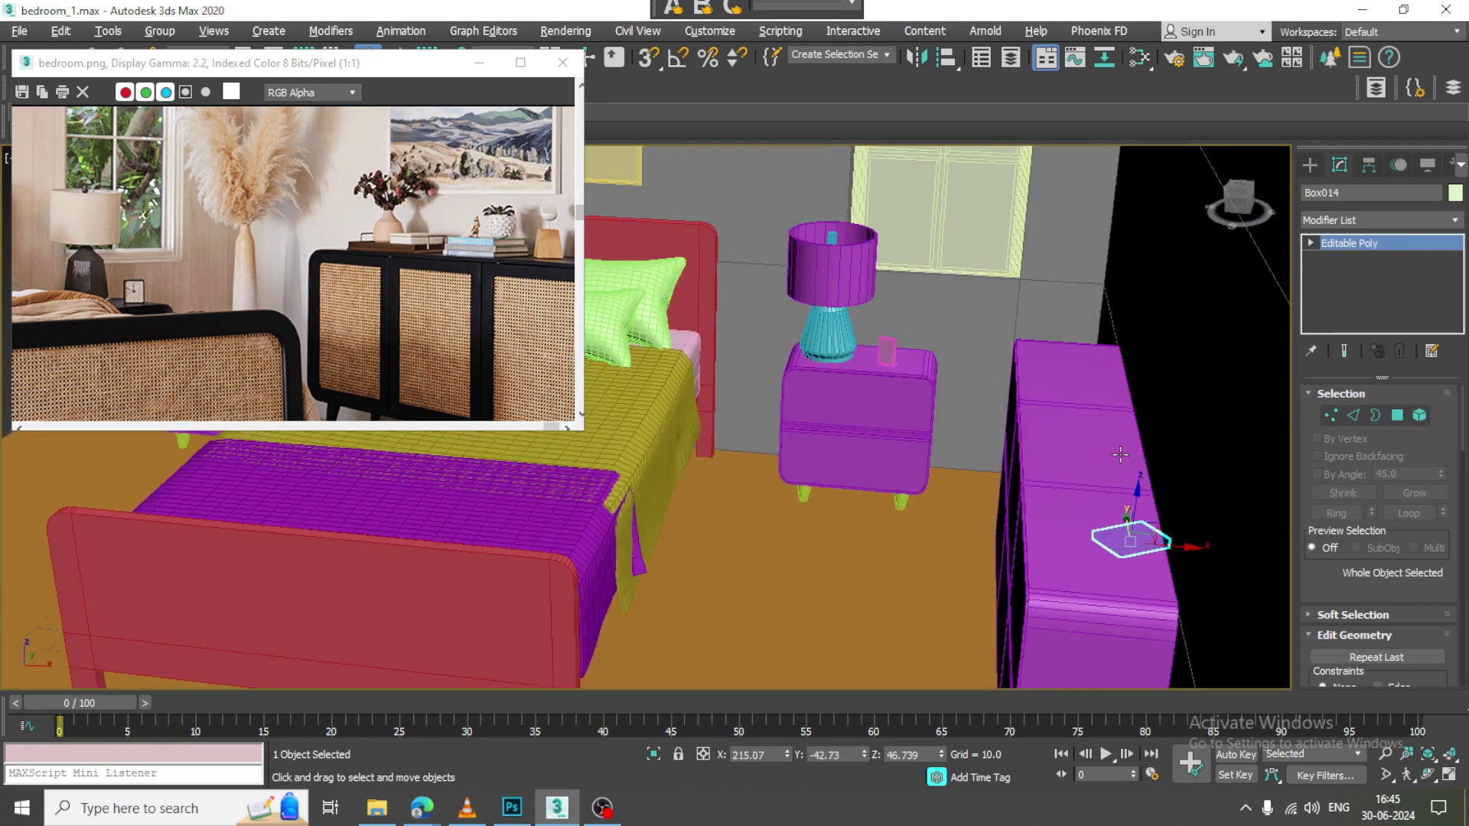
left_click_drag(1170, 543, 1151, 542)
middle_click_drag(1151, 542, 1134, 501, "alt")
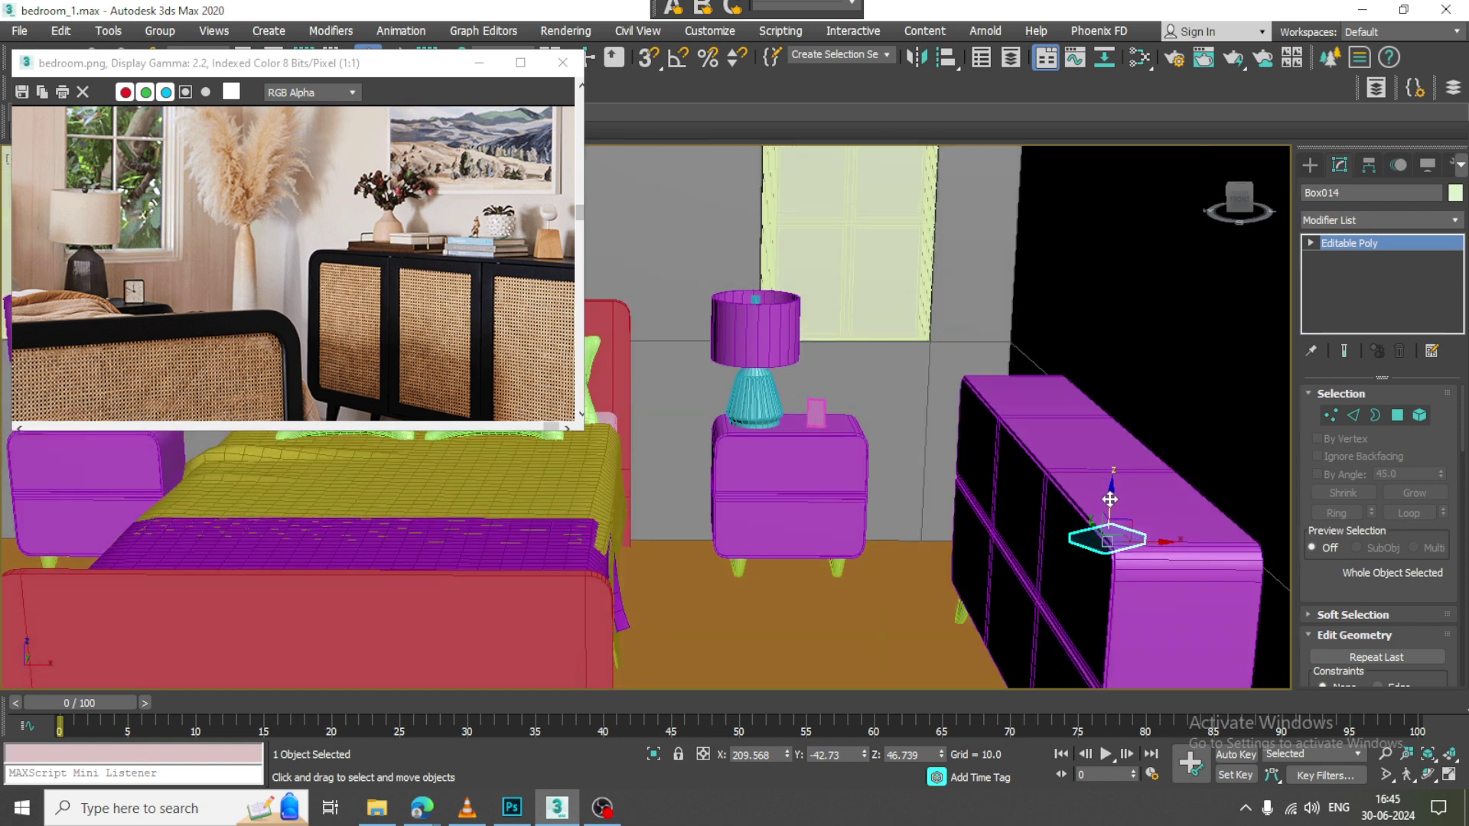
Raise the book copy to about Z 72 so it rests on the sideboard's top
left_click_drag(1109, 502, 1110, 394)
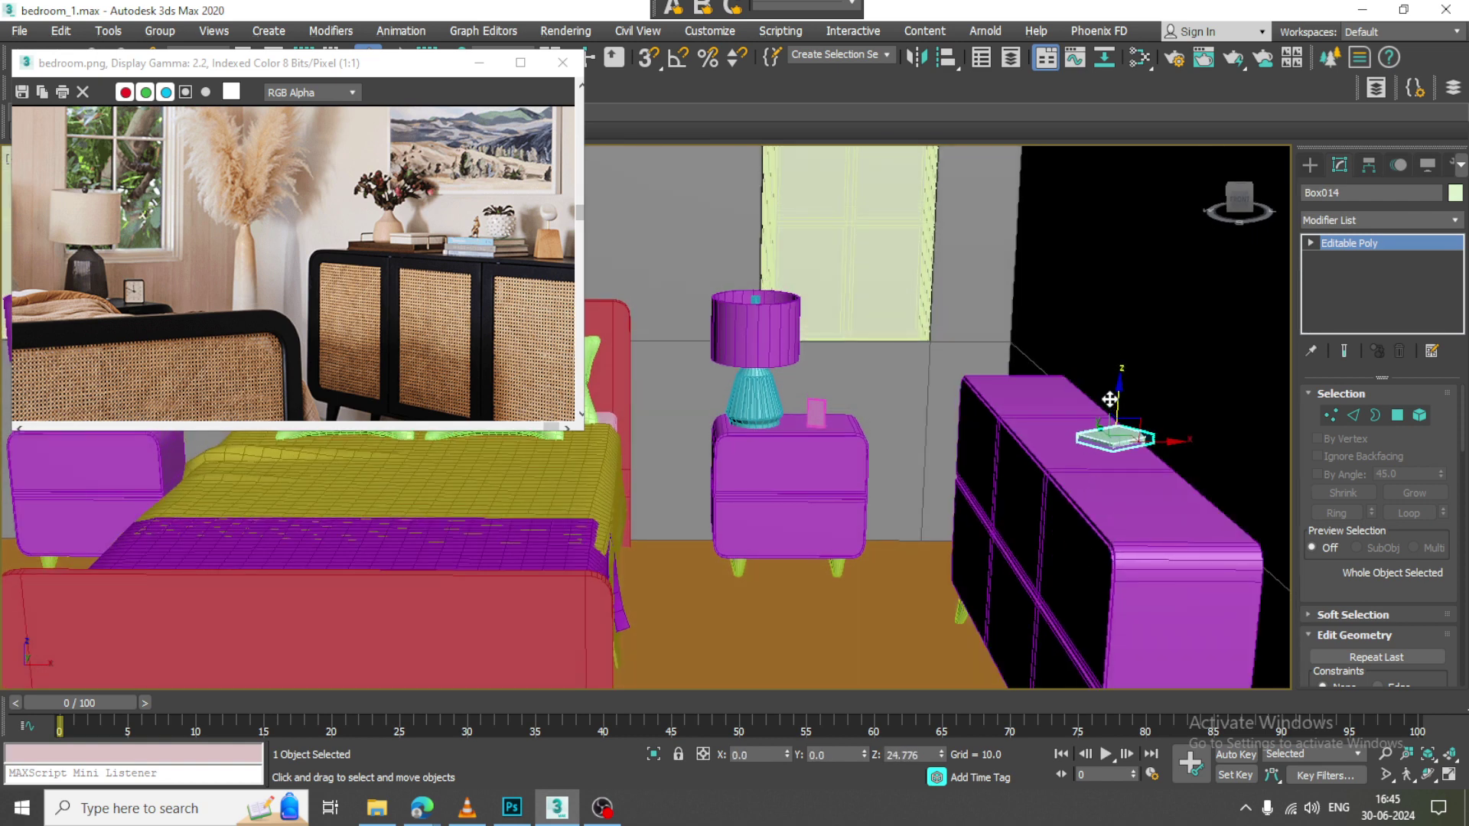
scroll(1110, 406, "up", 3)
middle_click_drag(1114, 433, 952, 451, "alt")
left_click_drag(823, 448, 844, 430)
scroll(846, 431, "up", 4)
Rotate the book around its vertical axis so its spine faces the sideboard's front, and scale it uniformly to 121%
key("e")
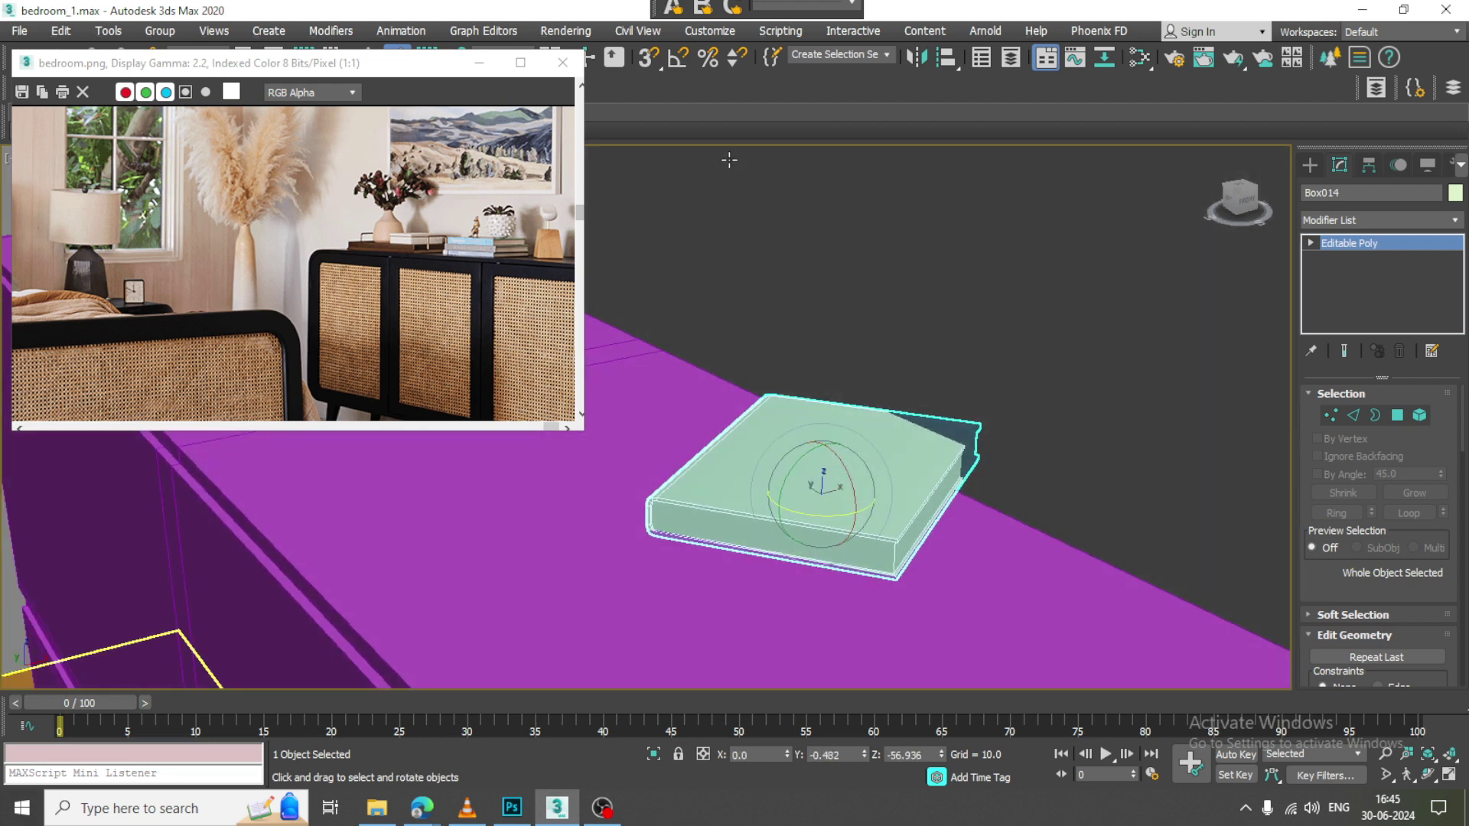
middle_click_drag(832, 514, 830, 522, "alt")
left_click_drag(830, 522, 933, 507)
key("r")
scroll(744, 445, "up", 4)
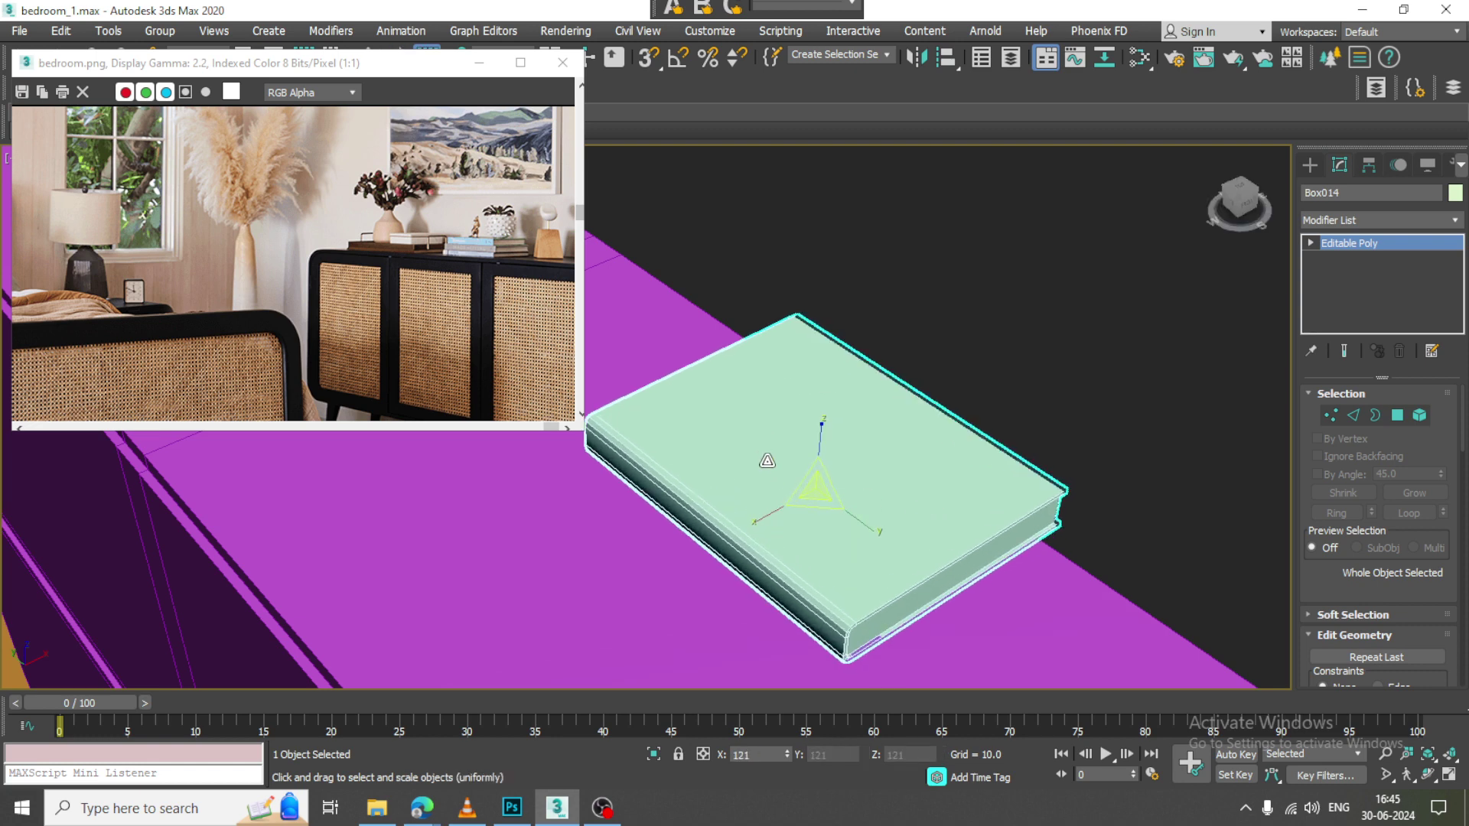
Move the book across the sideboard's top to about X 201.7, Y -48
scroll(744, 445, "down", 5)
key("w")
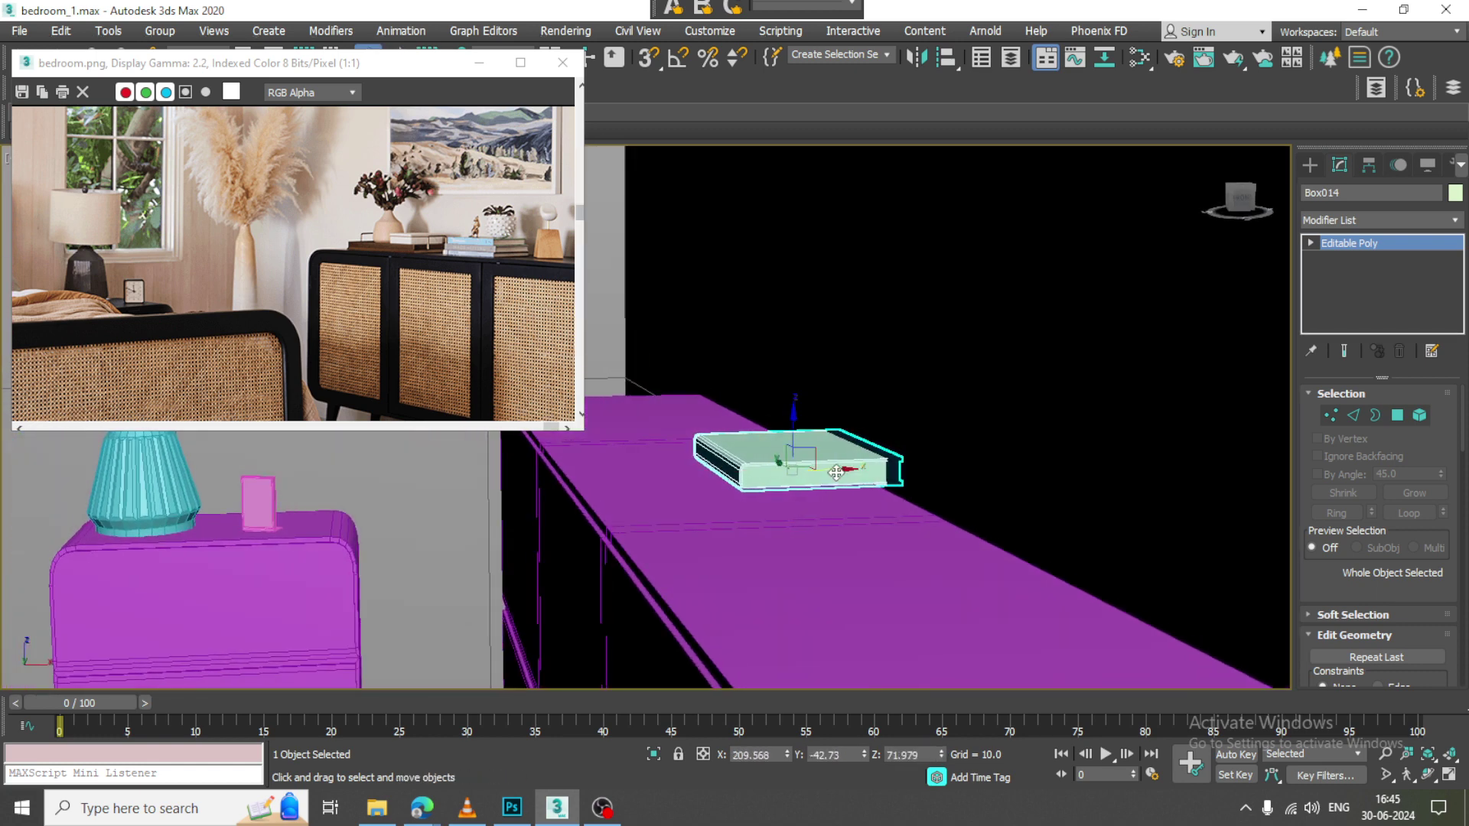
middle_click_drag(836, 473, 866, 542, "alt")
left_click_drag(737, 510, 775, 520)
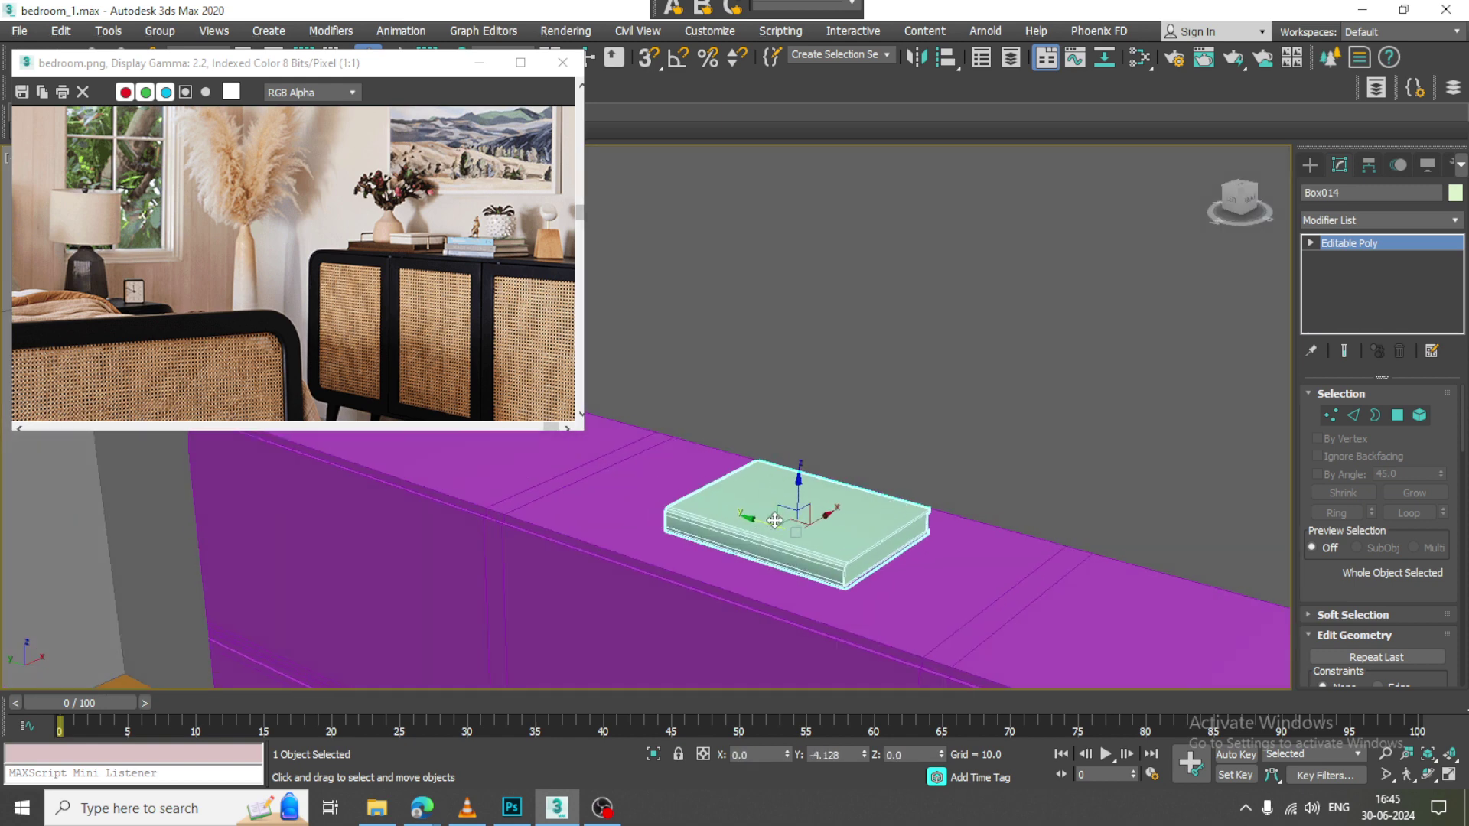
Copy the book upwards to about Z 74.4, stacking a second book on the first
middle_click_drag(775, 520, 835, 527, "alt")
left_click_drag(812, 497, 810, 488, "shift")
key("Return")
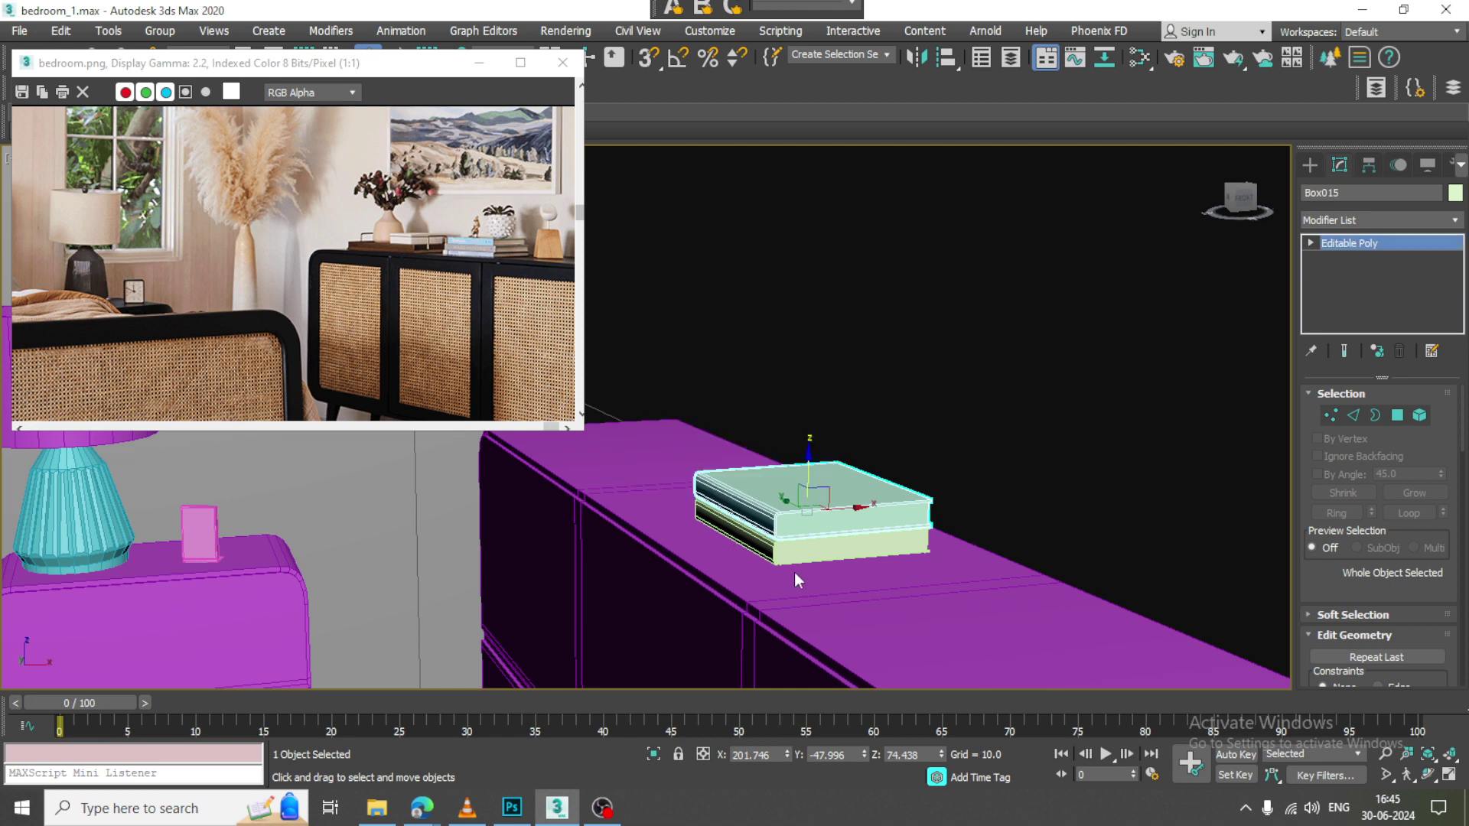
scroll(872, 543, "up", 4)
middle_click_drag(727, 531, 801, 436, "alt")
scroll(837, 492, "down", 5)
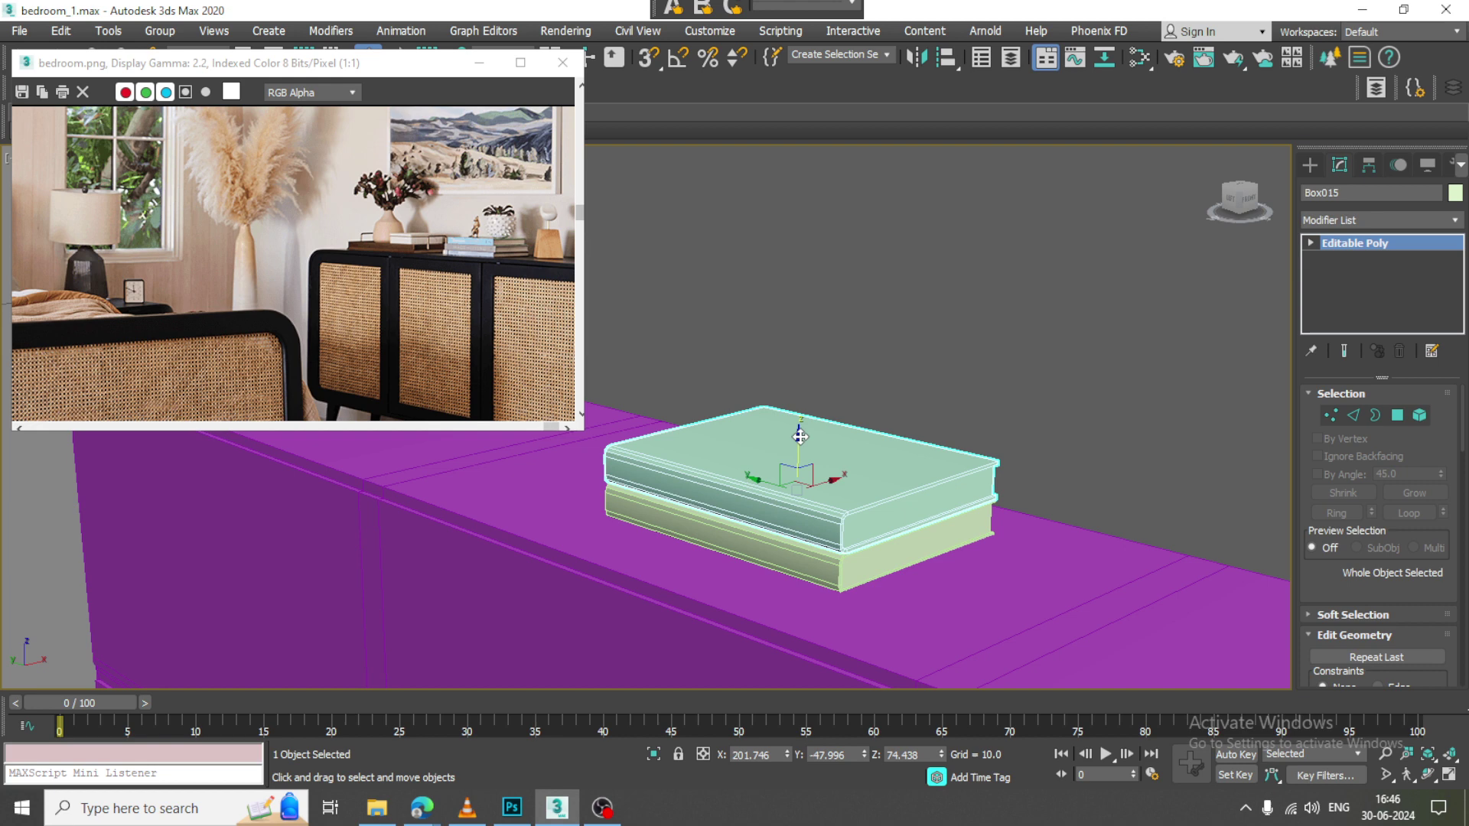
Copy the upper book upwards to about Z 77 as the third book in the stack
left_click_drag(800, 437, 800, 402, "shift")
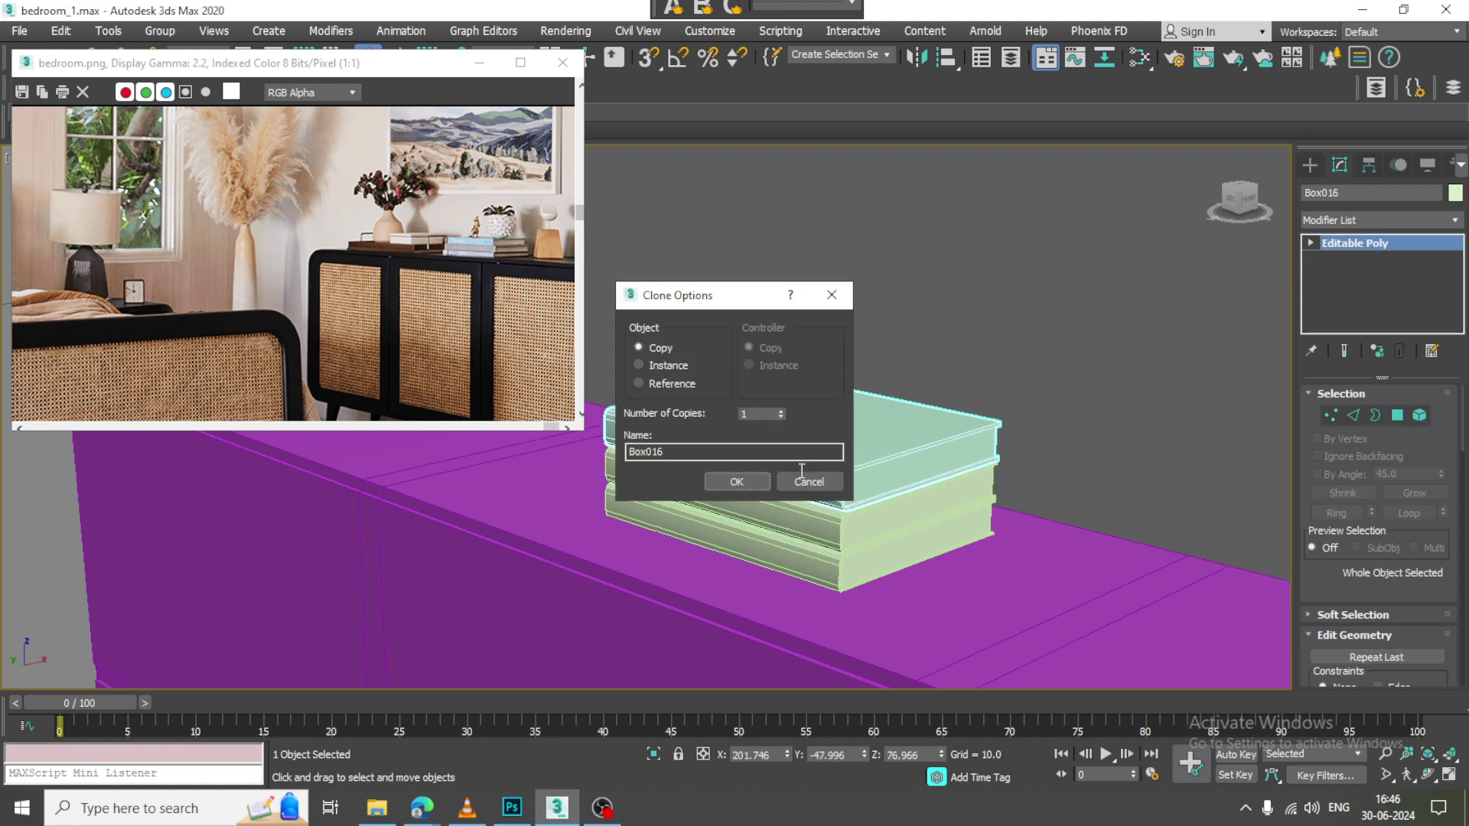
left_click(734, 481)
scroll(829, 521, "down", 5)
middle_click_drag(830, 521, 859, 542)
middle_click_drag(859, 542, 851, 462, "alt")
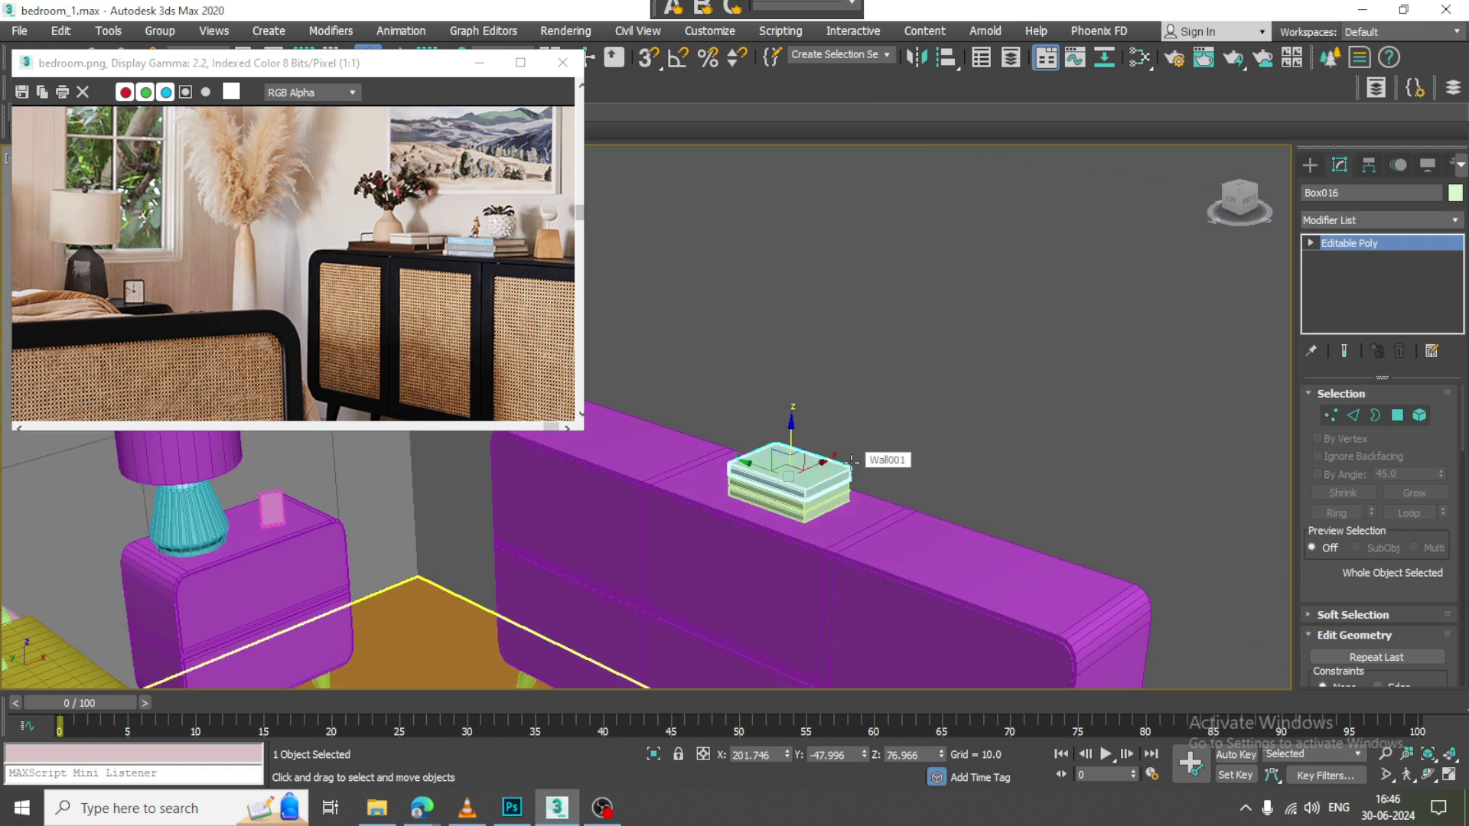
Create a box about 8.2 by 7.3 and 10 high on the sideboard's top beside the books, with AutoGrid on
scroll(852, 462, "down", 3)
middle_click_drag(971, 515, 908, 479, "alt")
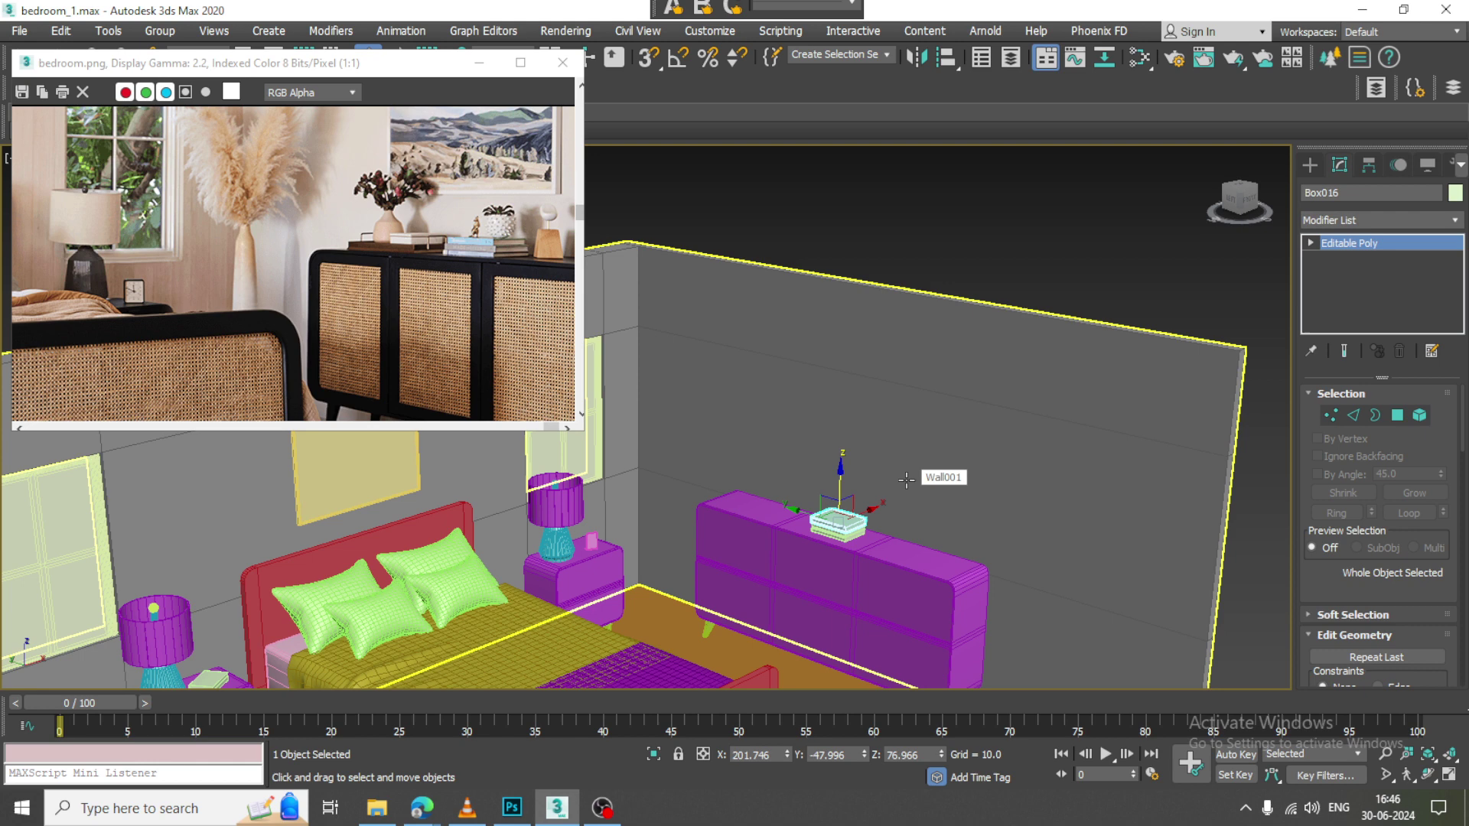
left_click(1308, 164)
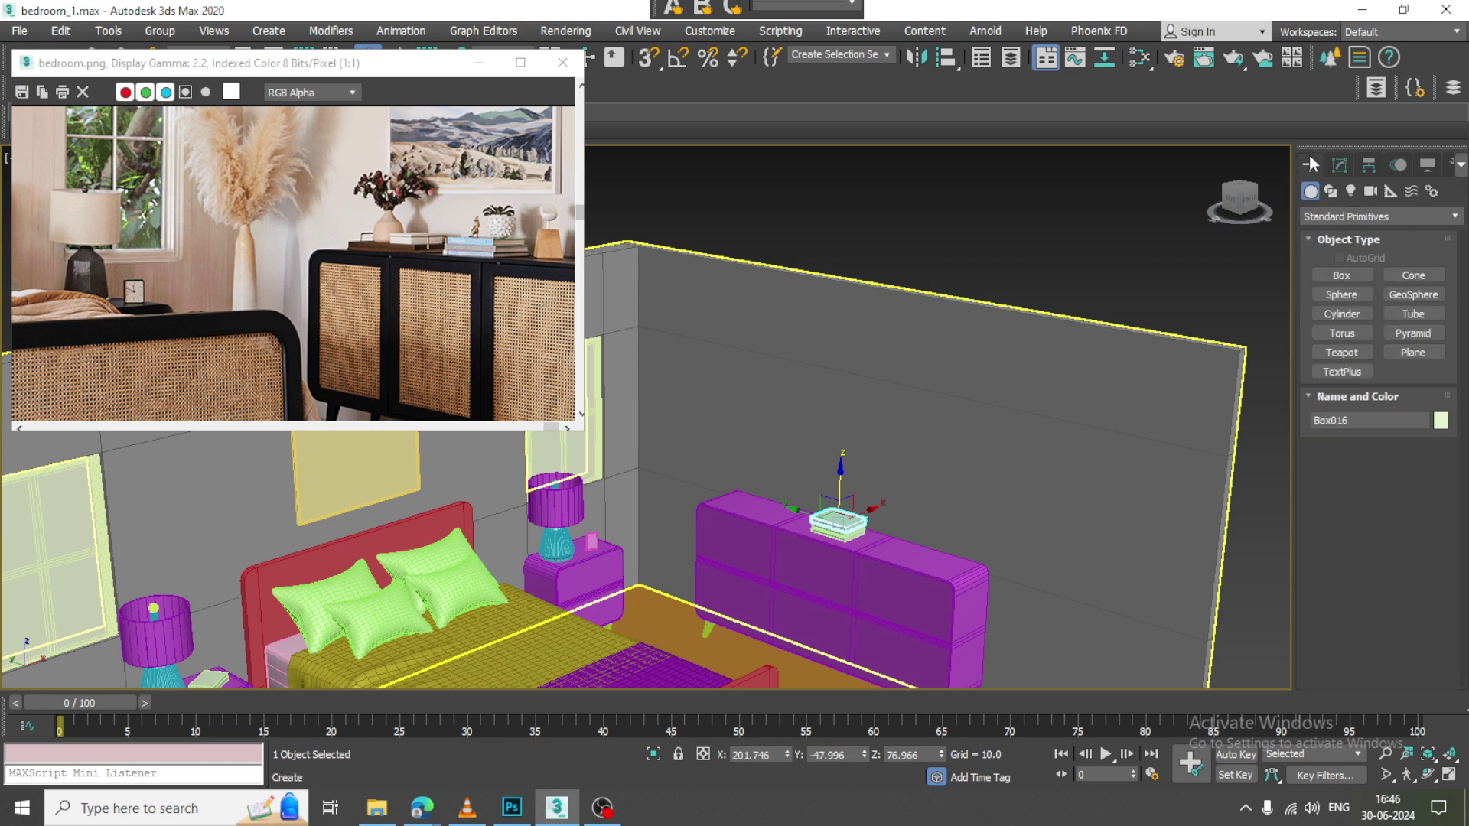
left_click(1347, 275)
middle_click_drag(913, 392, 861, 433, "alt")
scroll(861, 435, "up", 4)
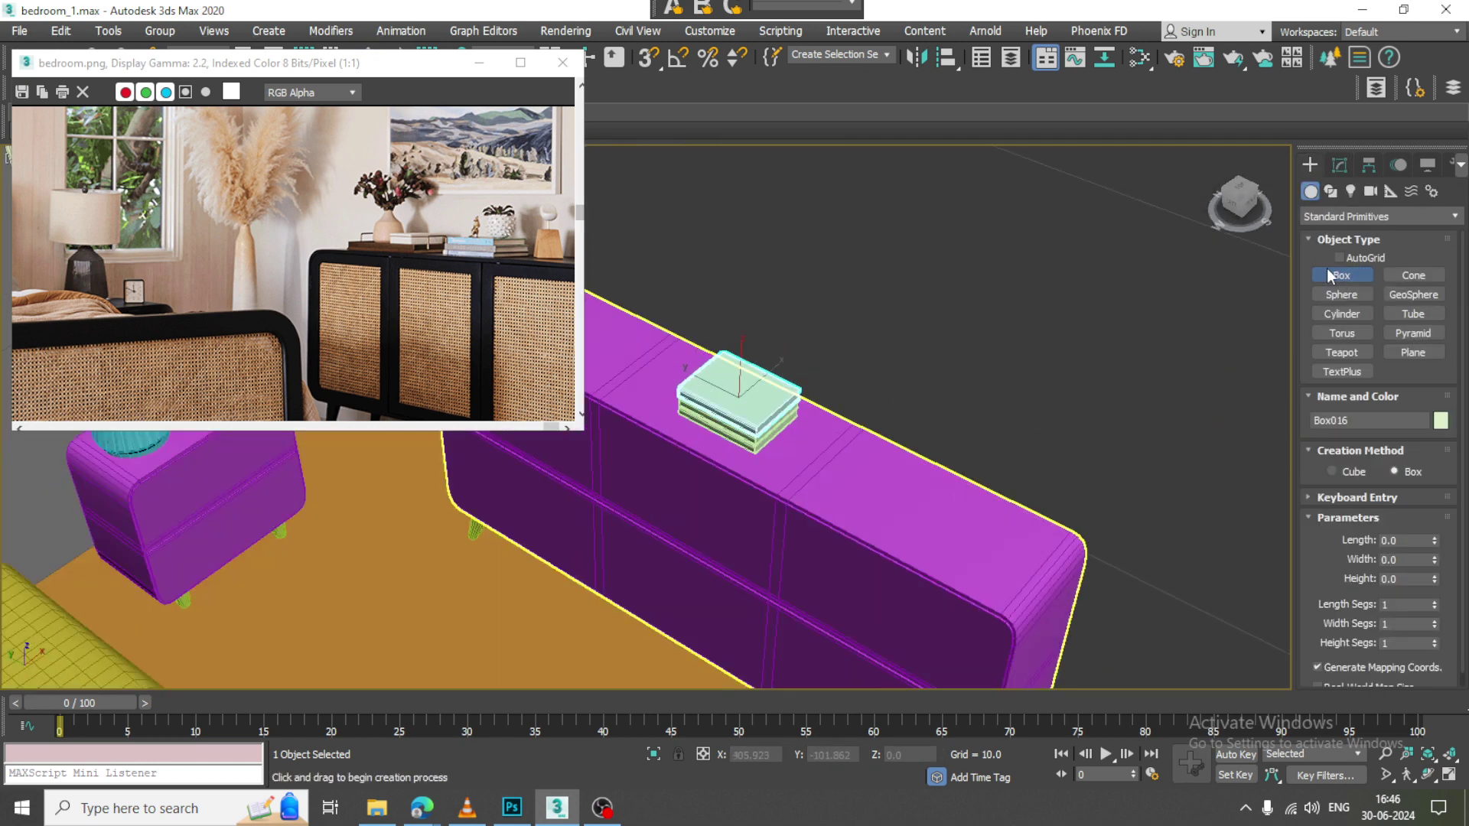
left_click(1340, 256)
left_click(1340, 258)
scroll(818, 464, "up", 4)
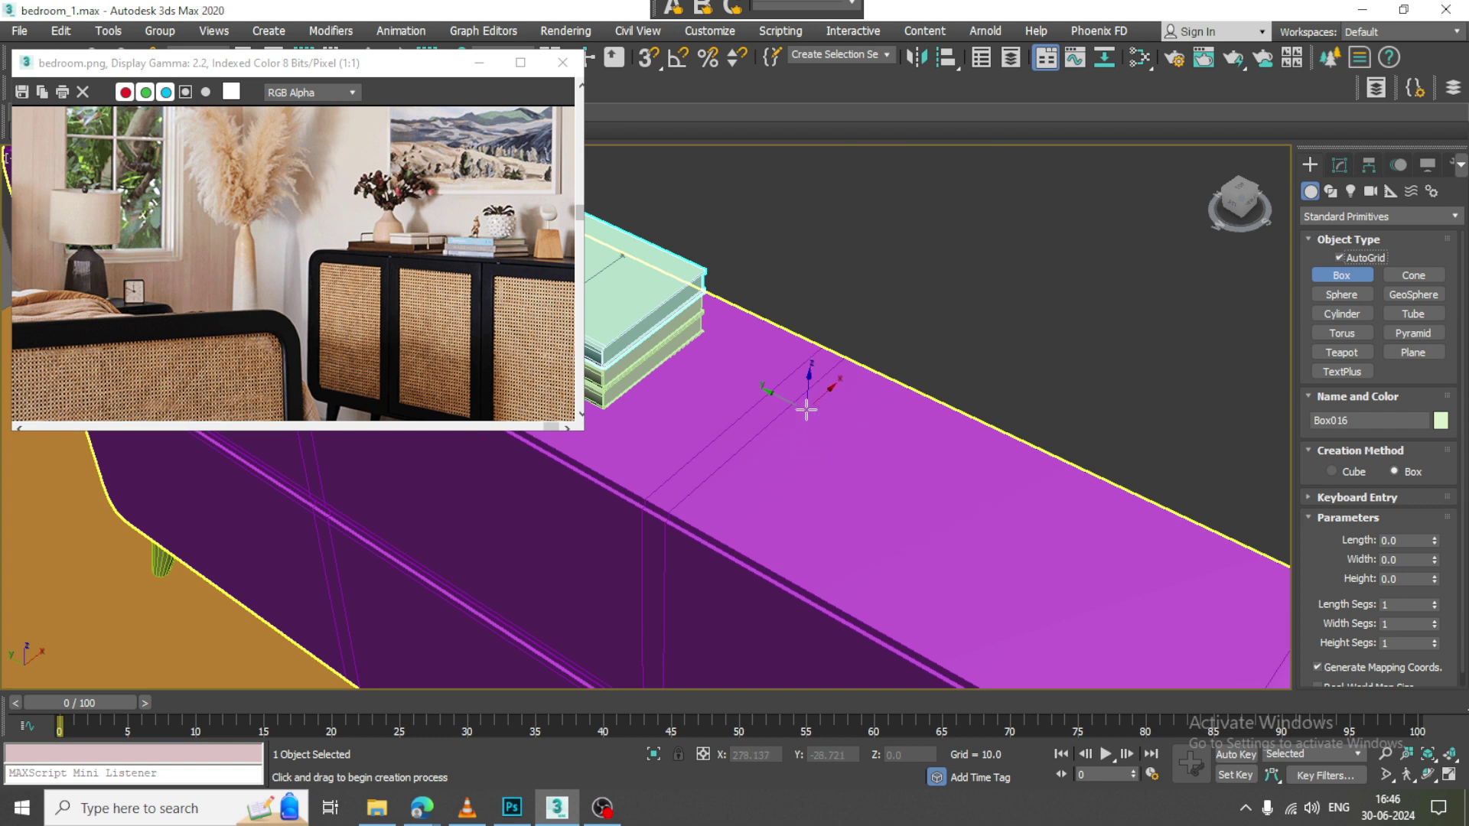
left_click_drag(807, 411, 833, 494)
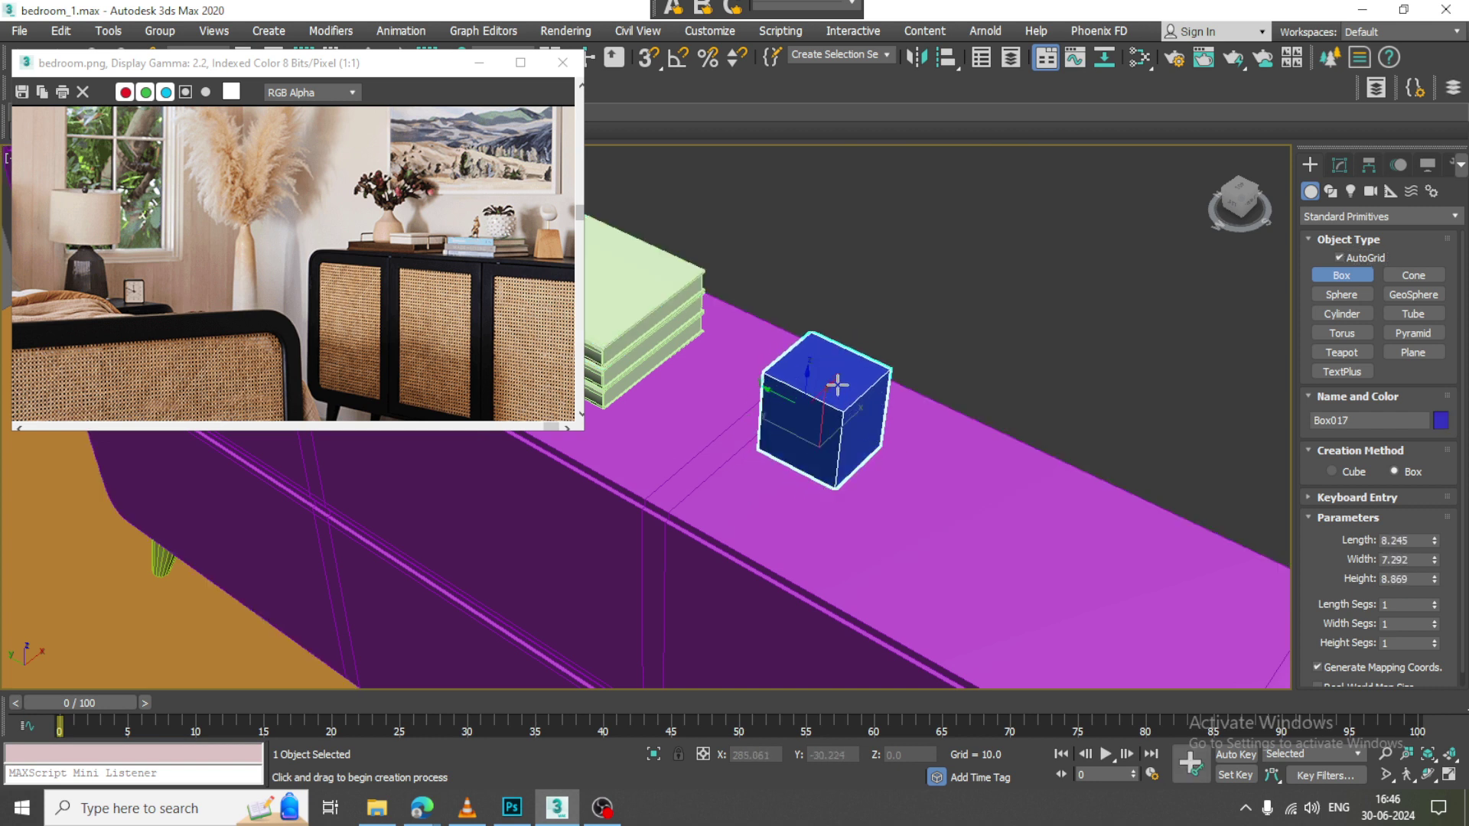
left_click(837, 354)
Convert the new box on the sideboard to an Editable Poly
middle_click_drag(836, 355, 865, 338, "alt")
key("w")
right_click(865, 338)
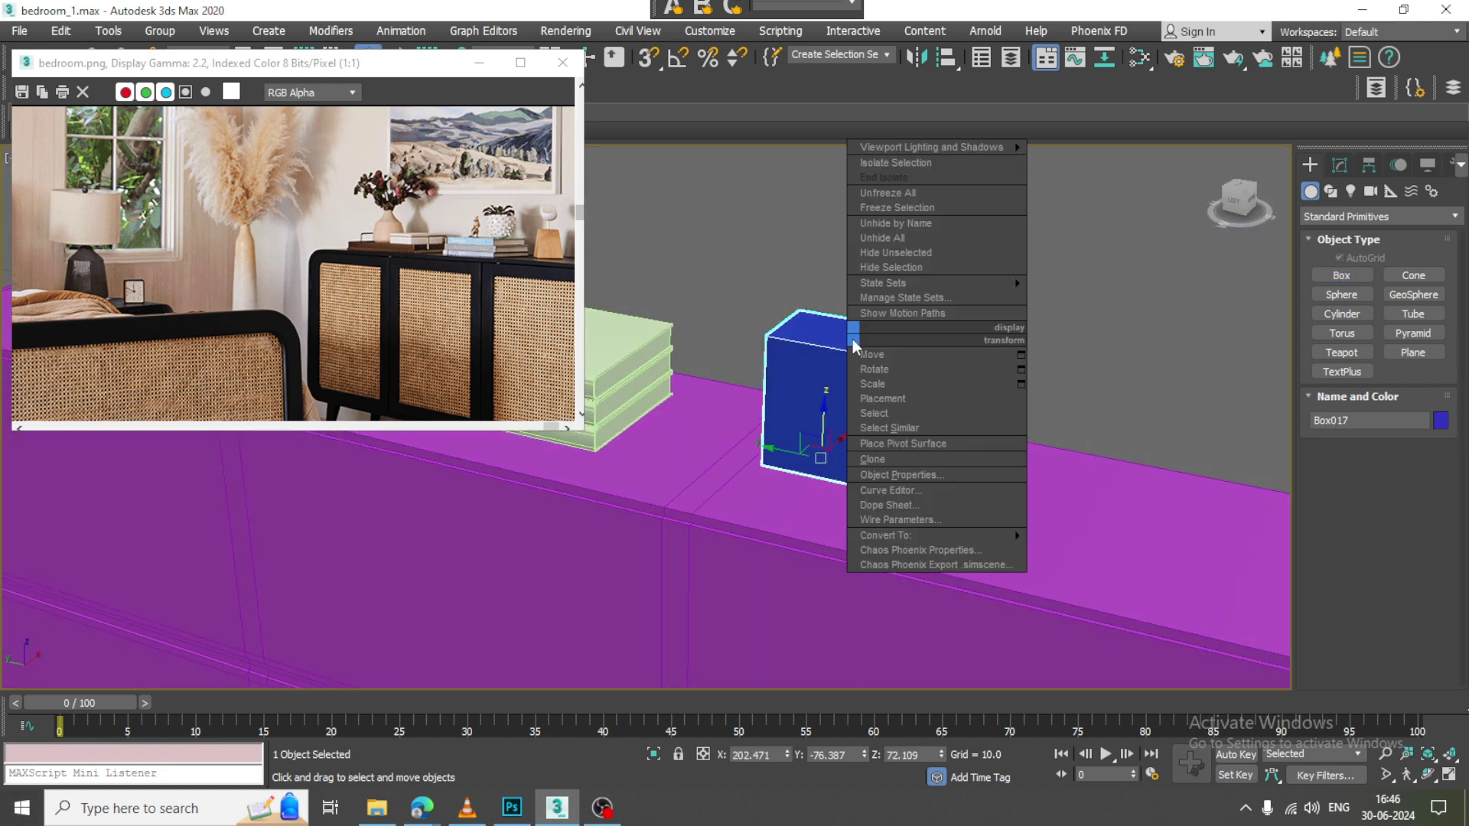
mouse_move(952, 531)
left_click(1072, 548)
Select the box's four top vertices and scale them inwards along X so the box tapers in depth towards its top
key("1")
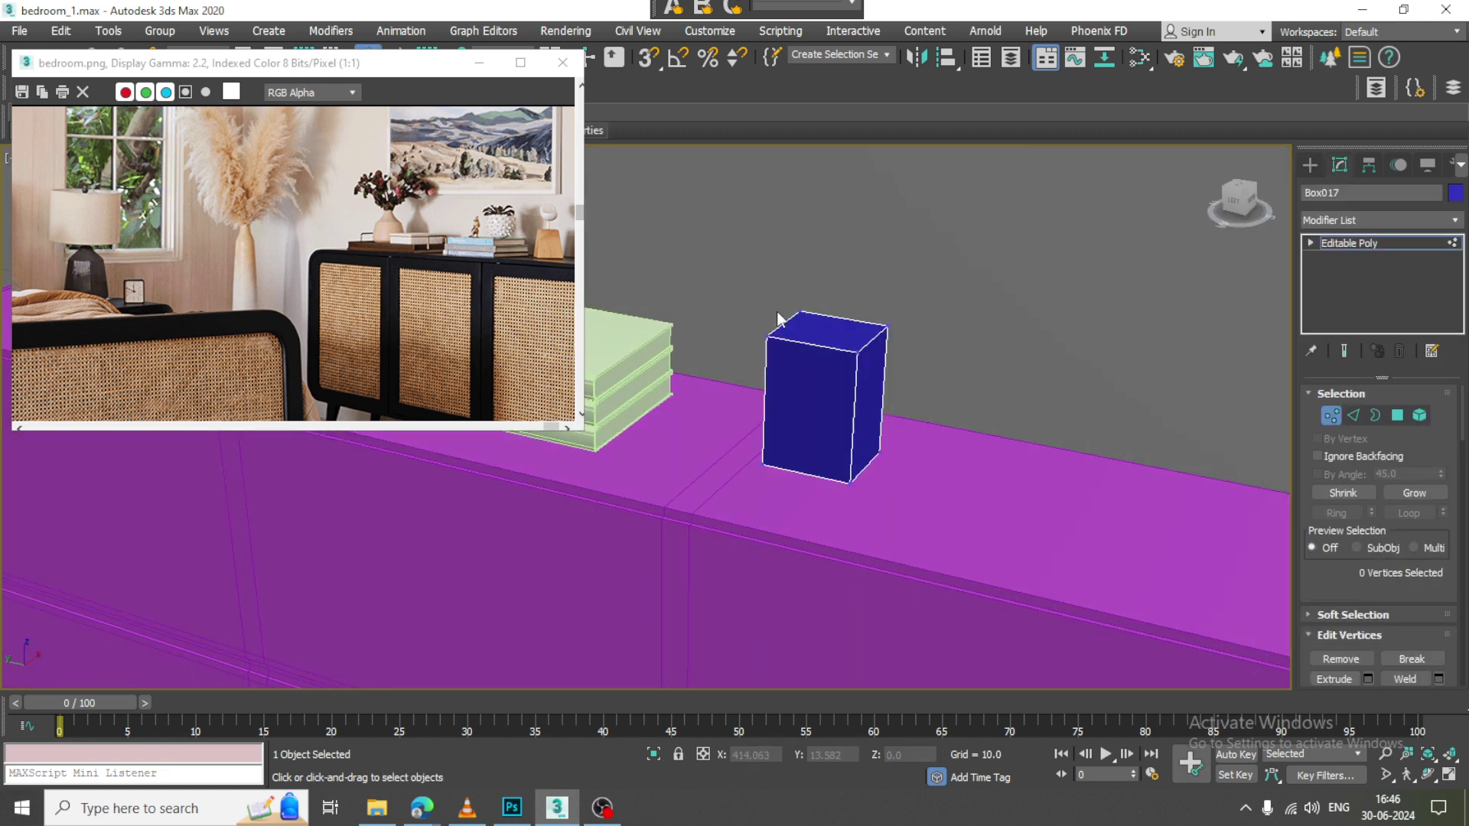
left_click_drag(958, 366, 956, 368)
middle_click_drag(956, 368, 820, 358, "alt")
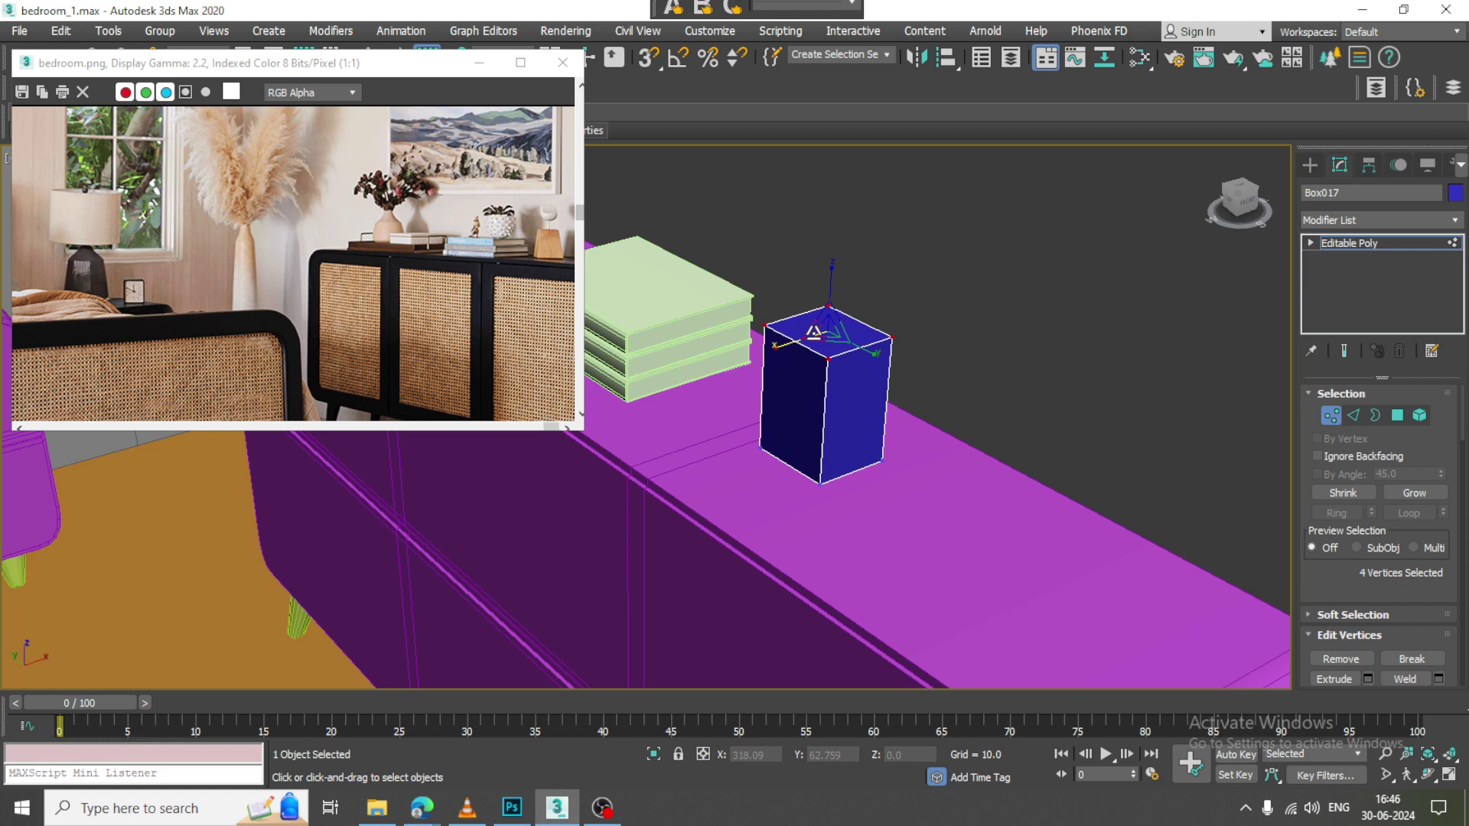
left_click_drag(813, 333, 840, 316)
key("w")
middle_click_drag(845, 372, 1164, 300, "alt")
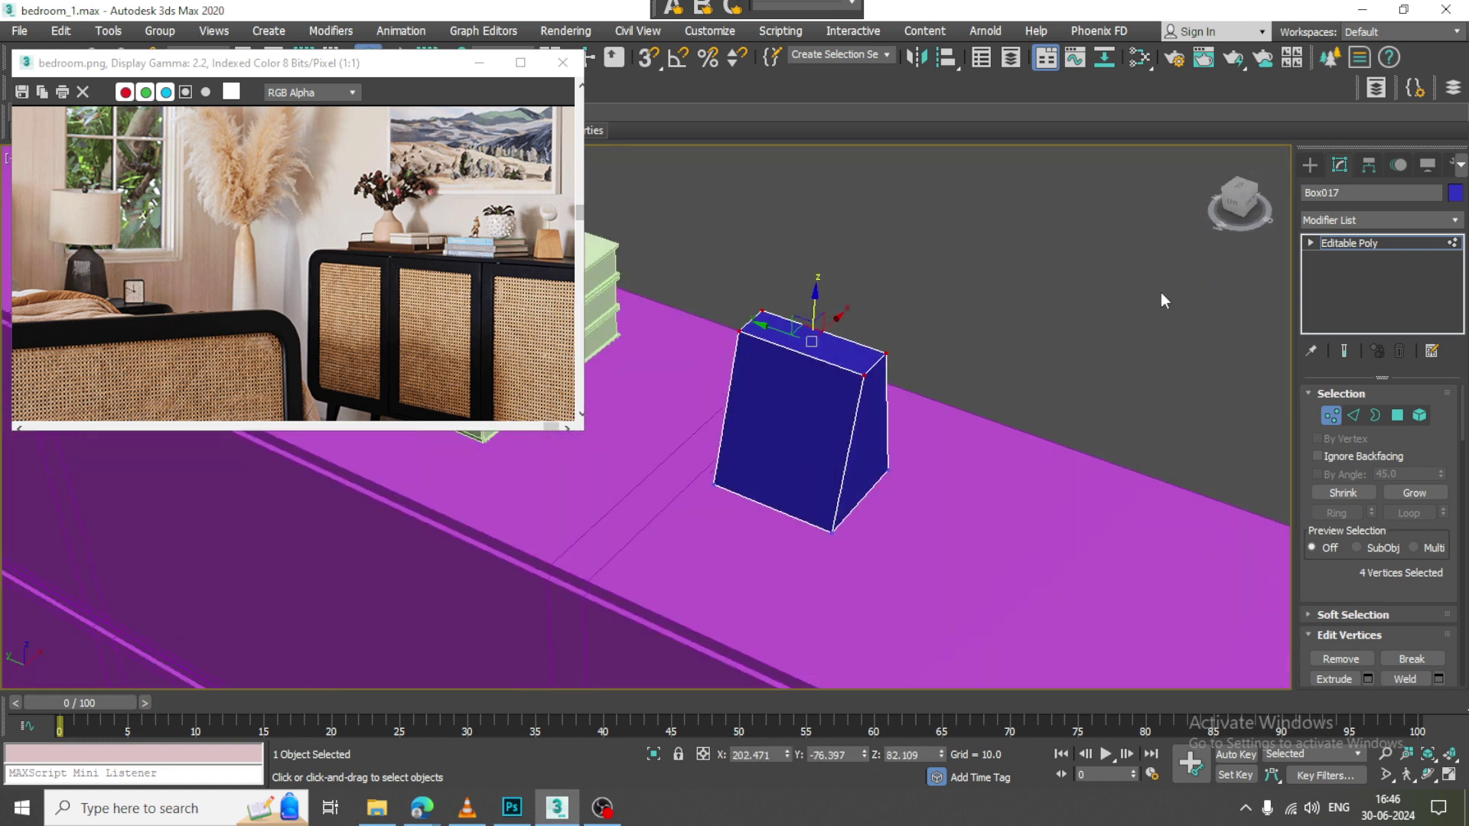
Create a slim upright cylinder on the top face of the tapered box, with AutoGrid on
left_click(1308, 166)
left_click(1342, 314)
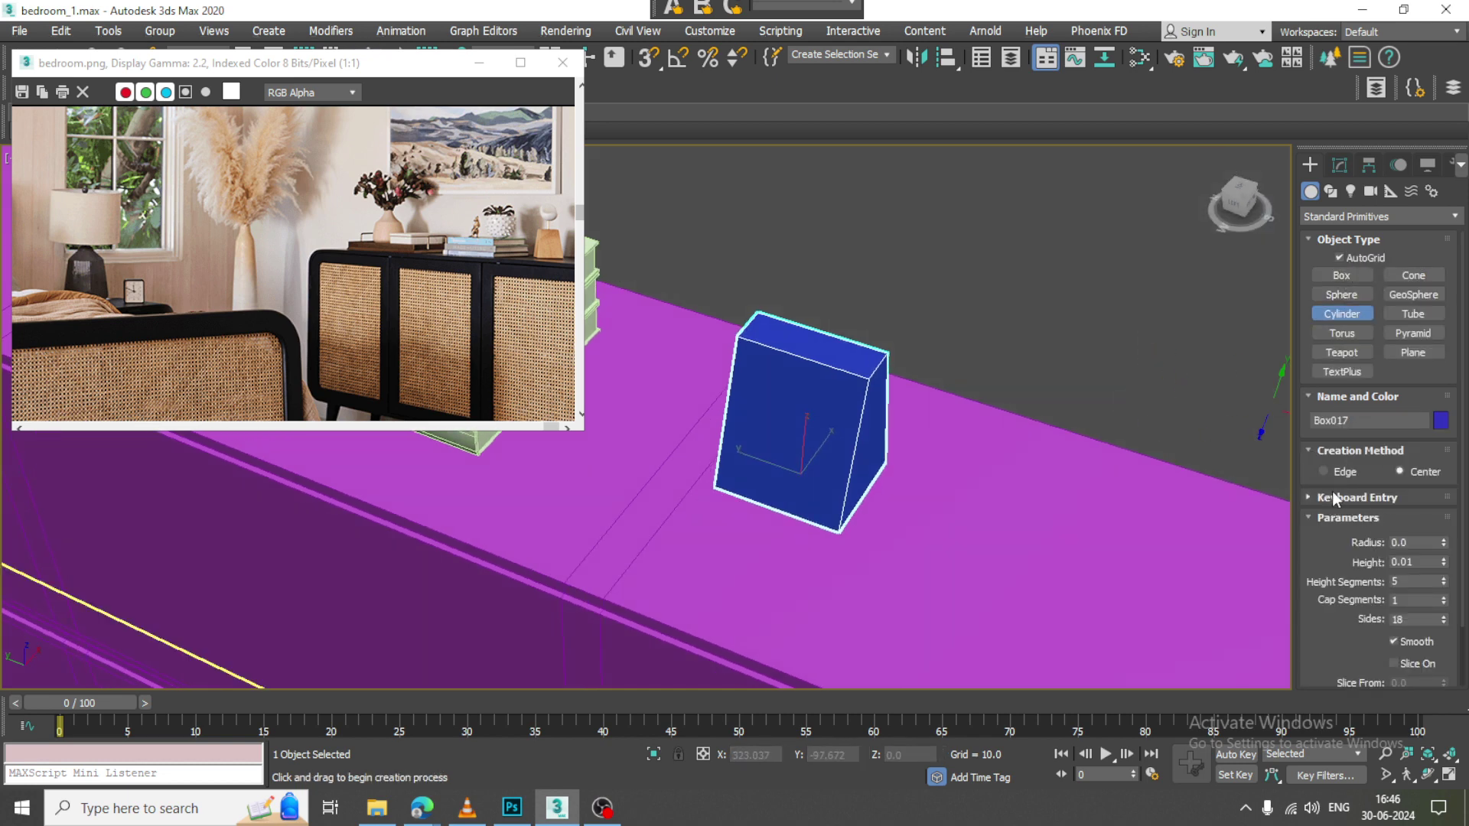
middle_click_drag(828, 300, 824, 318, "alt")
scroll(822, 322, "up", 5)
left_click_drag(801, 411, 816, 415)
left_click(823, 171)
middle_click_drag(833, 345, 771, 301, "alt")
Lower the cylinder to about Z 81.5 so its base sinks into the tapered box
key("w")
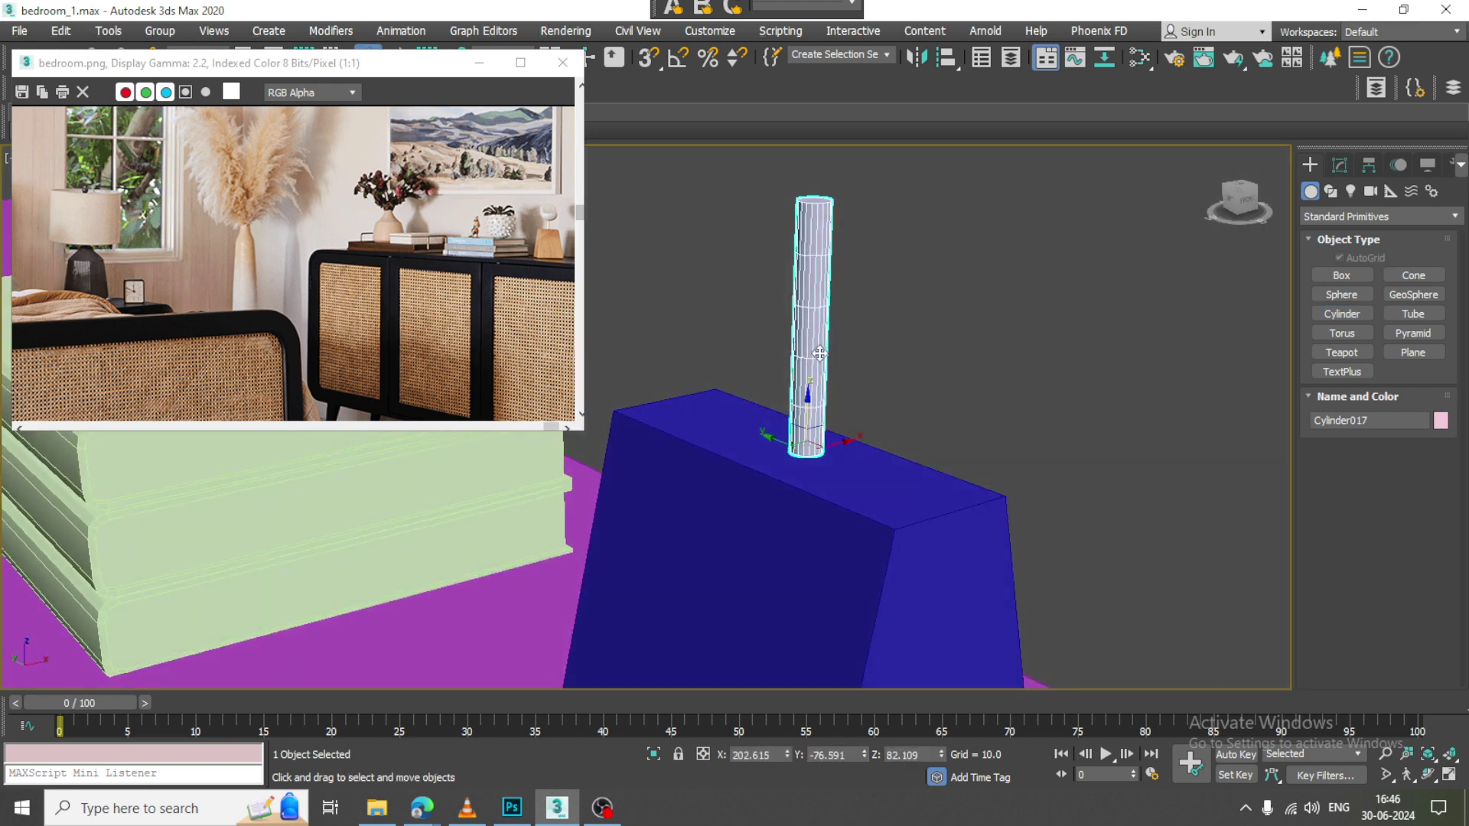
left_click_drag(806, 407, 818, 432)
scroll(505, 252, "up", 1)
middle_click_drag(385, 248, 314, 335)
middle_click_drag(850, 329, 1423, 213, "alt")
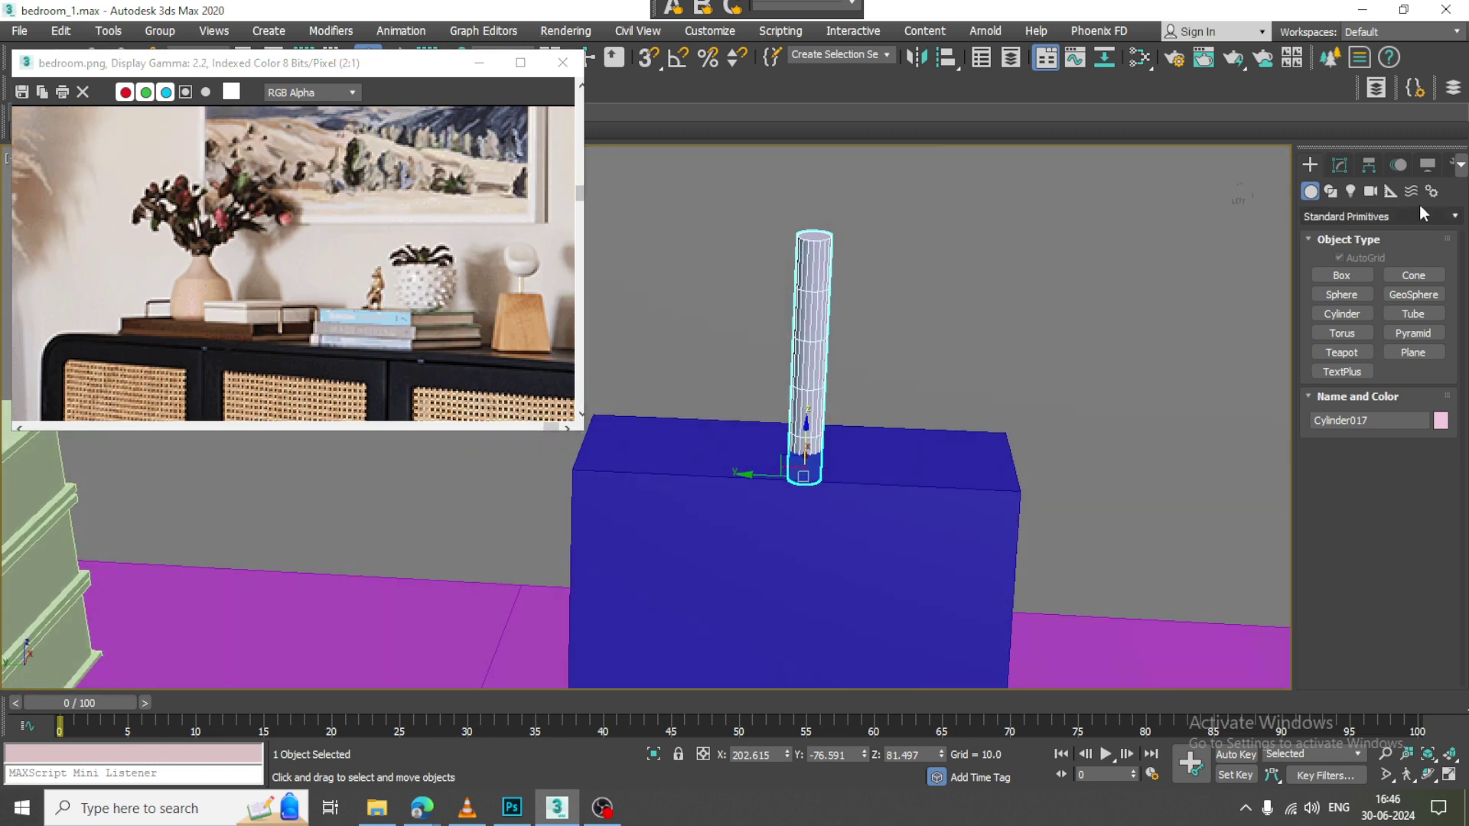
Create a flat box about 2.7 by 4.3 and 0.7 high beside the cylinder, with AutoGrid on
left_click(1341, 275)
middle_click_drag(834, 413, 854, 450, "alt")
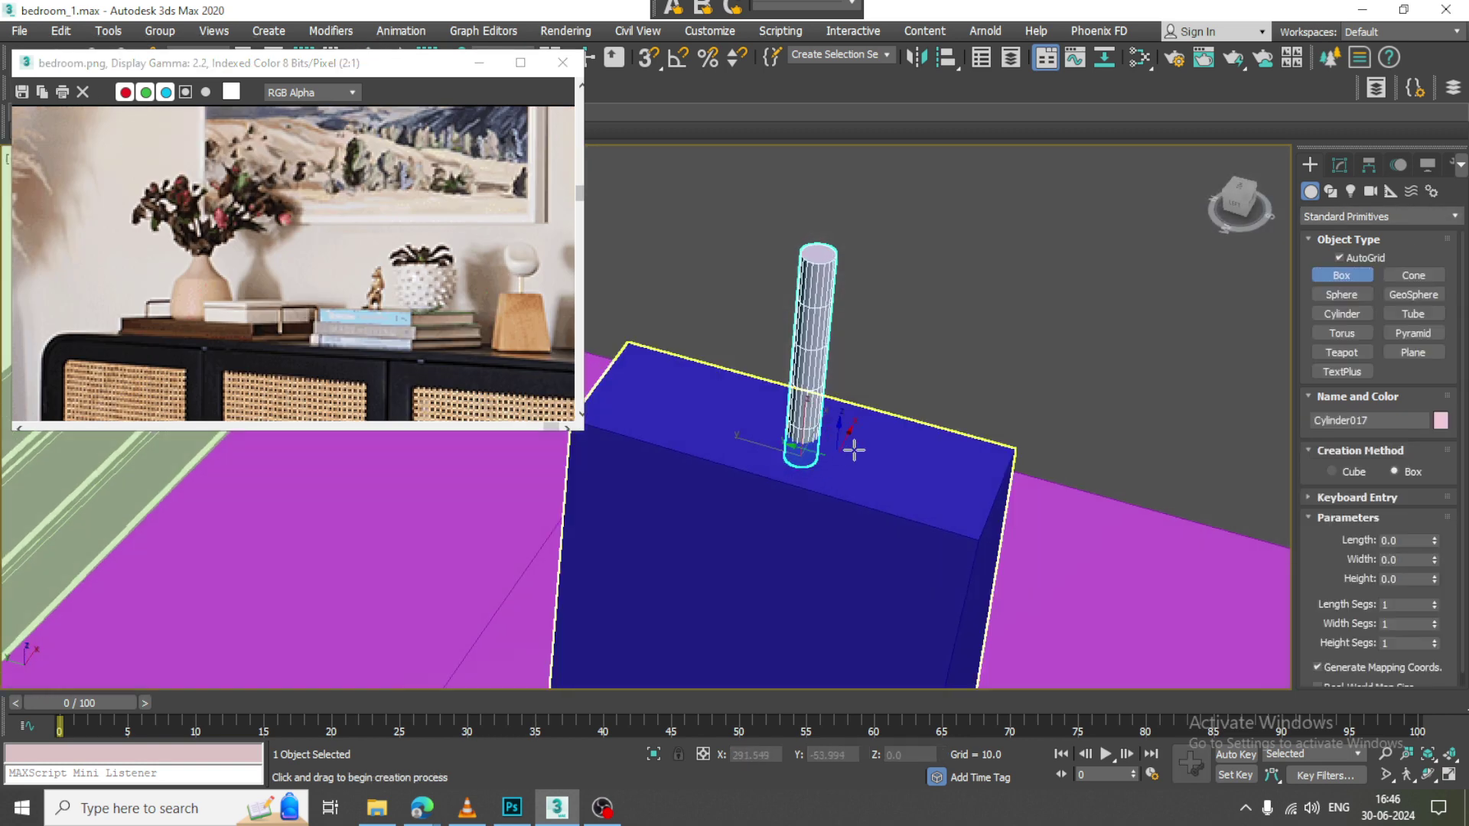
left_click_drag(855, 421, 922, 612)
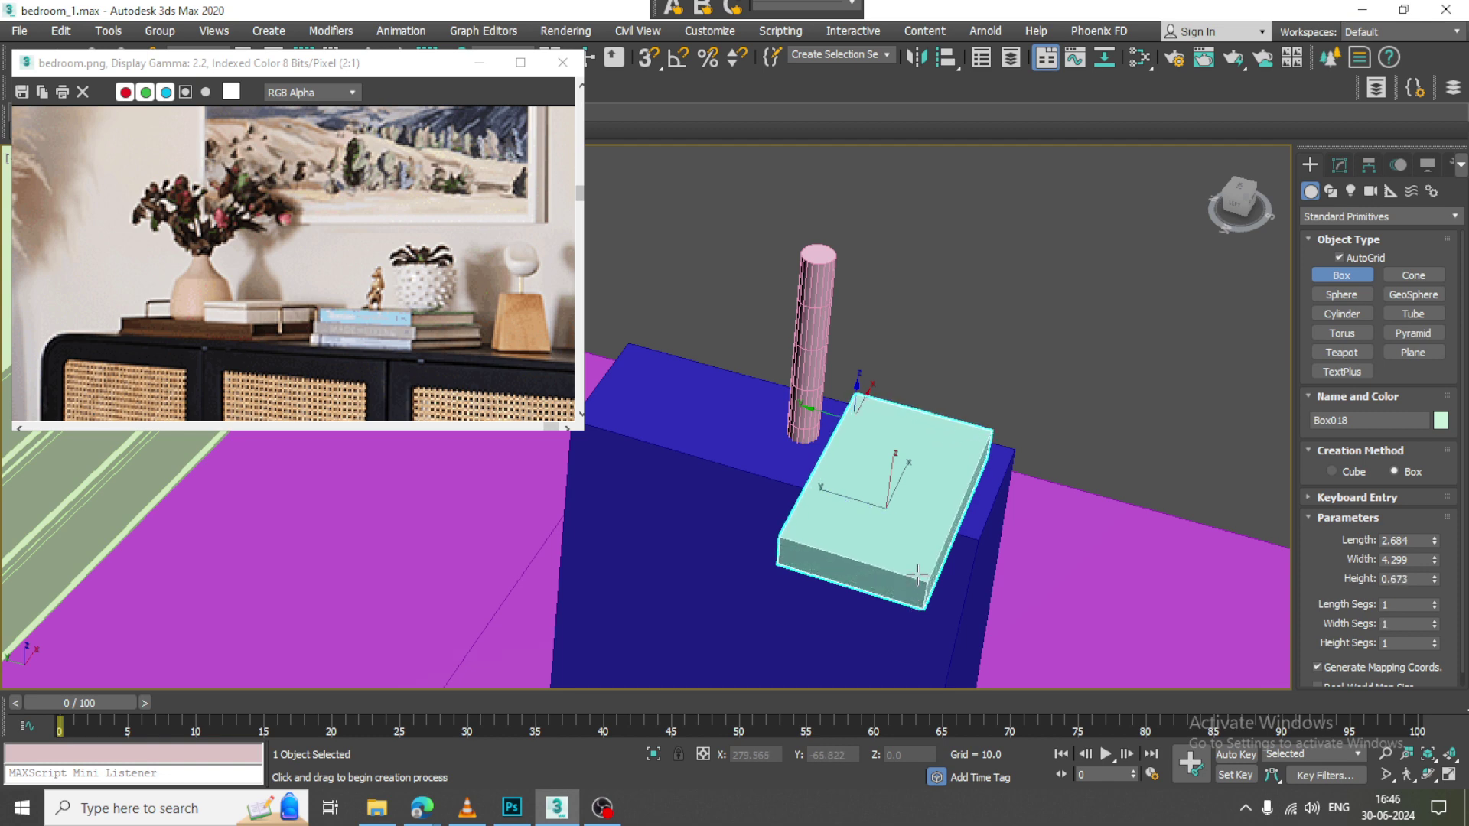
key("w")
Move the flat box onto the cylinder's top, at about X 203, Y -76.6, Z 86
middle_click_drag(917, 574, 915, 475, "alt")
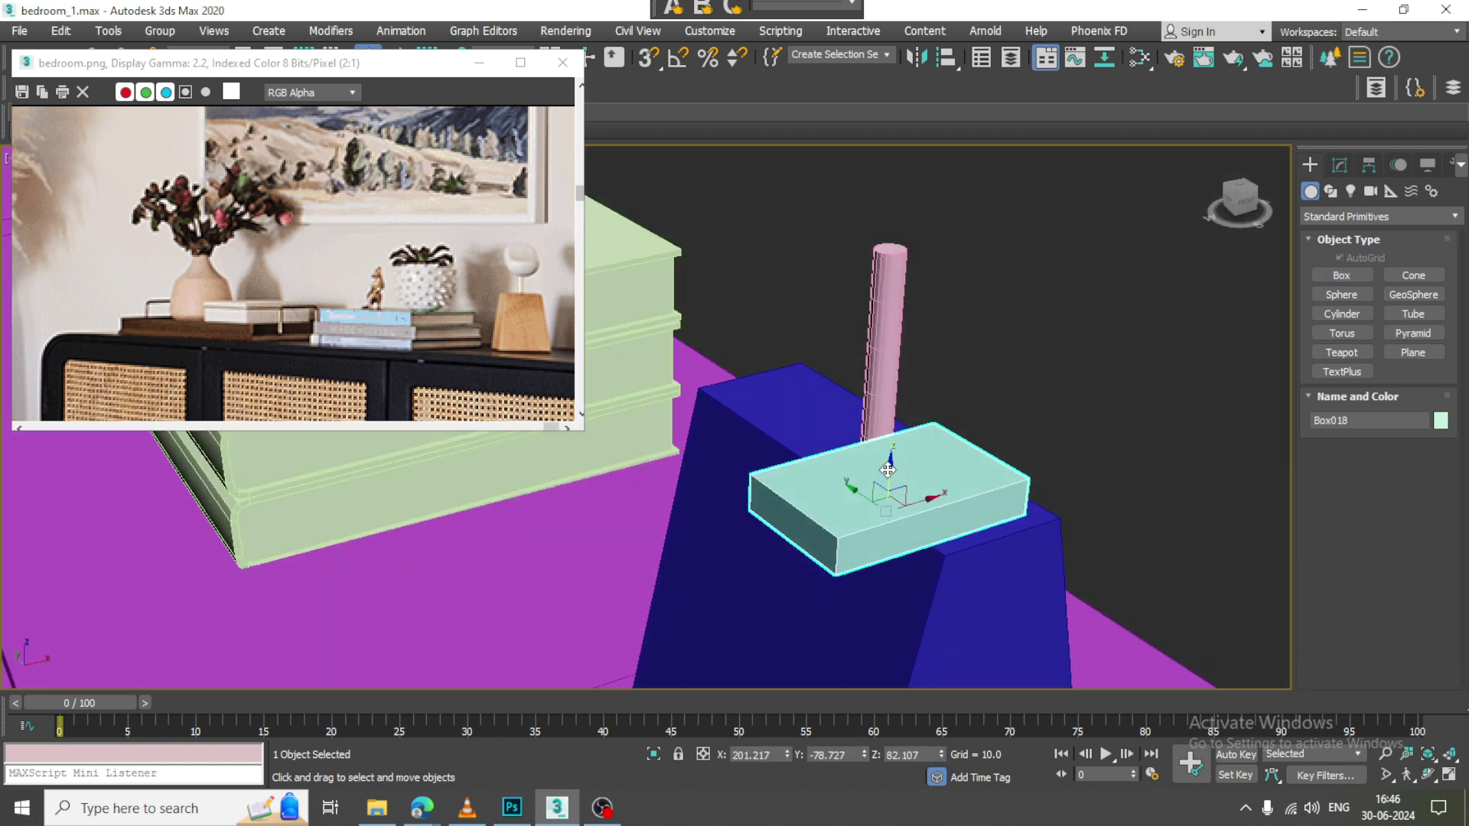
left_click_drag(887, 470, 892, 239)
middle_click_drag(892, 239, 1012, 278, "alt")
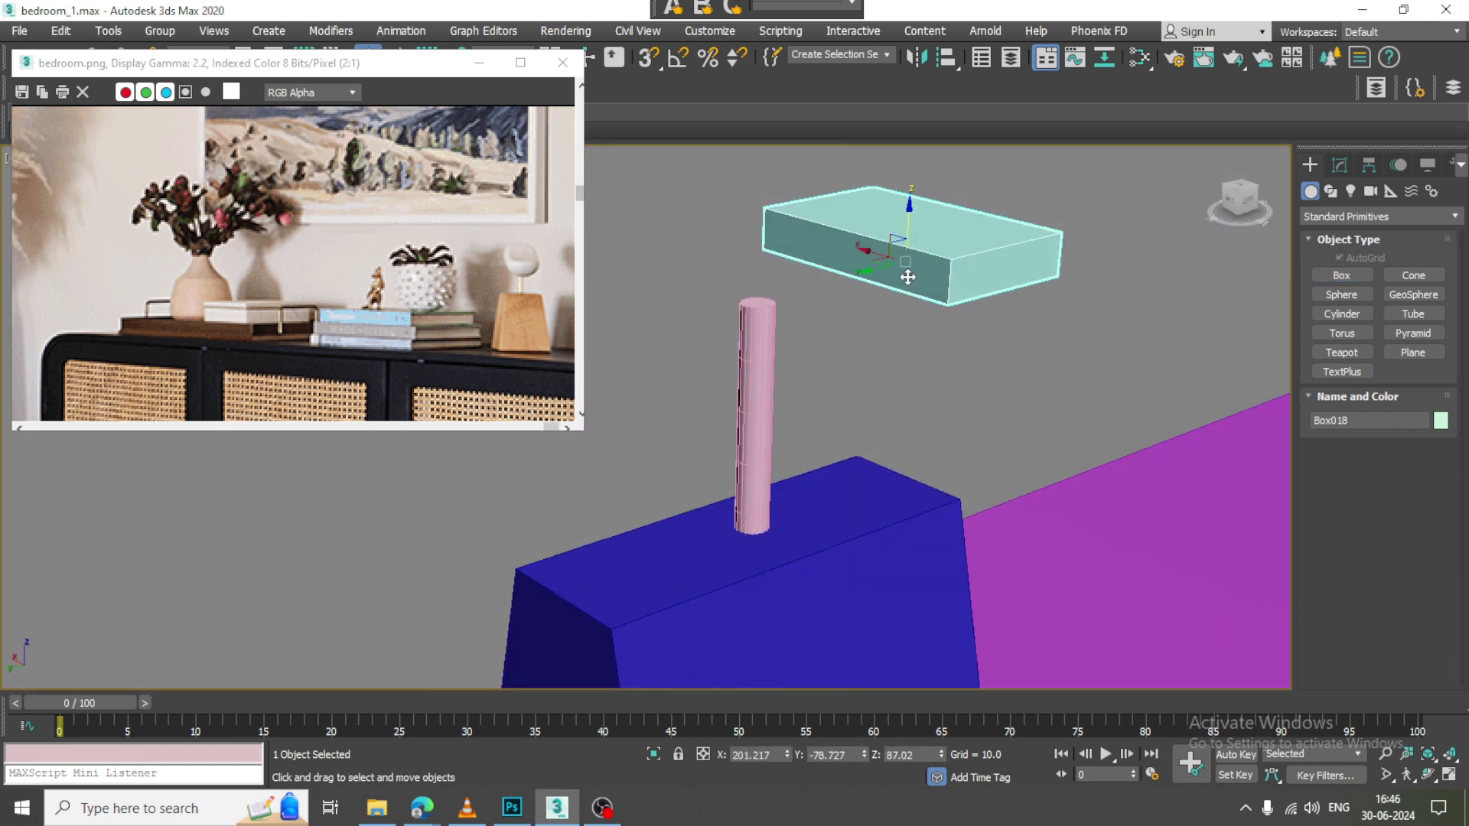
left_click_drag(870, 270, 675, 306)
mouse_move(675, 306)
middle_mouse_down("alt")
mouse_move(766, 287)
mouse_move(670, 305)
middle_mouse_up("alt")
left_click_drag(796, 310, 822, 306)
middle_click_drag(1022, 382, 905, 330, "alt")
left_click_drag(863, 268, 887, 327)
middle_click_drag(887, 327, 881, 384, "alt")
left_click_drag(906, 386, 1029, 389)
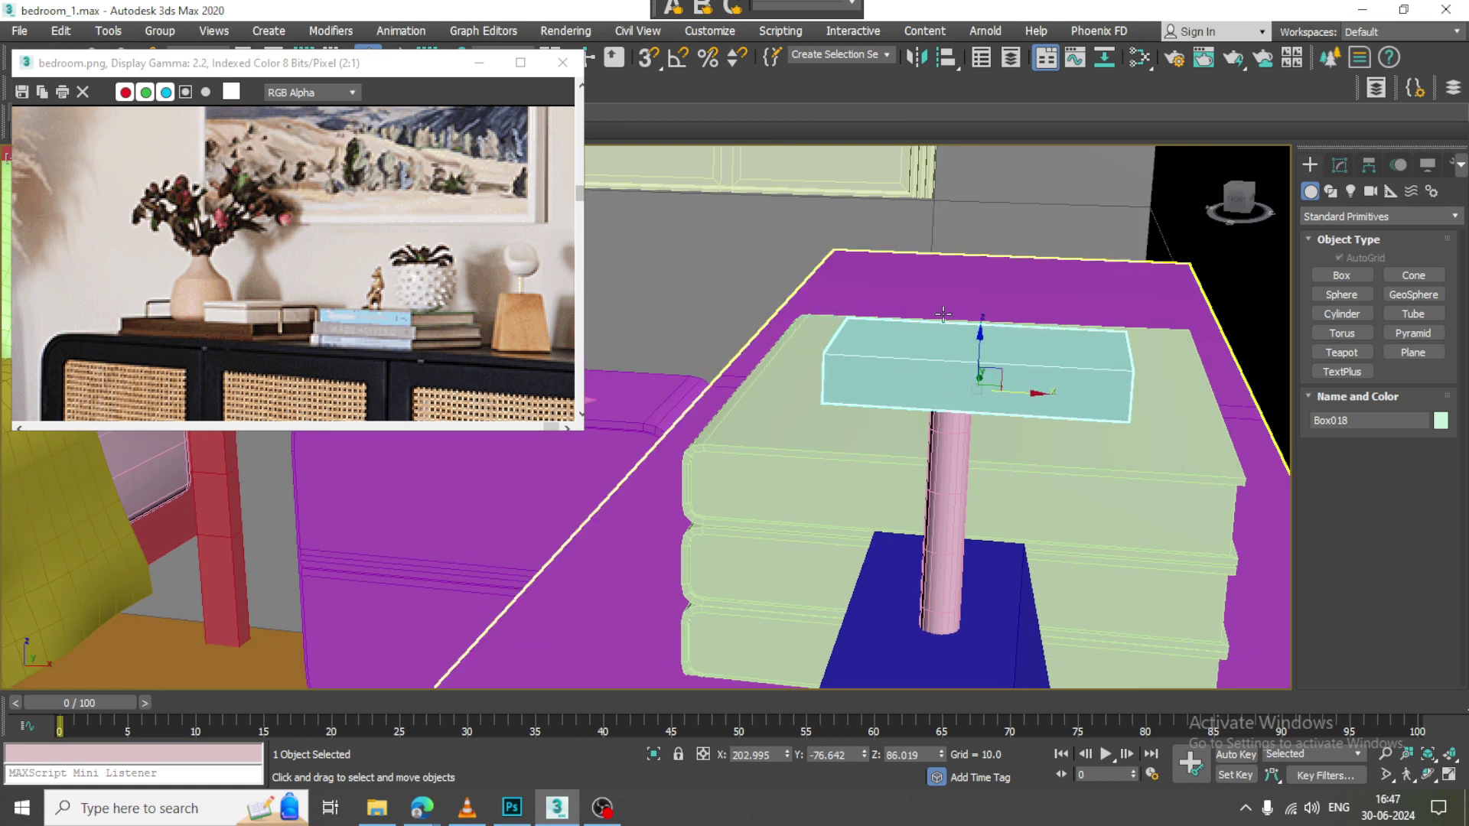
Scale the flat box slightly along Z to thicken it
key("e")
left_click(1340, 165)
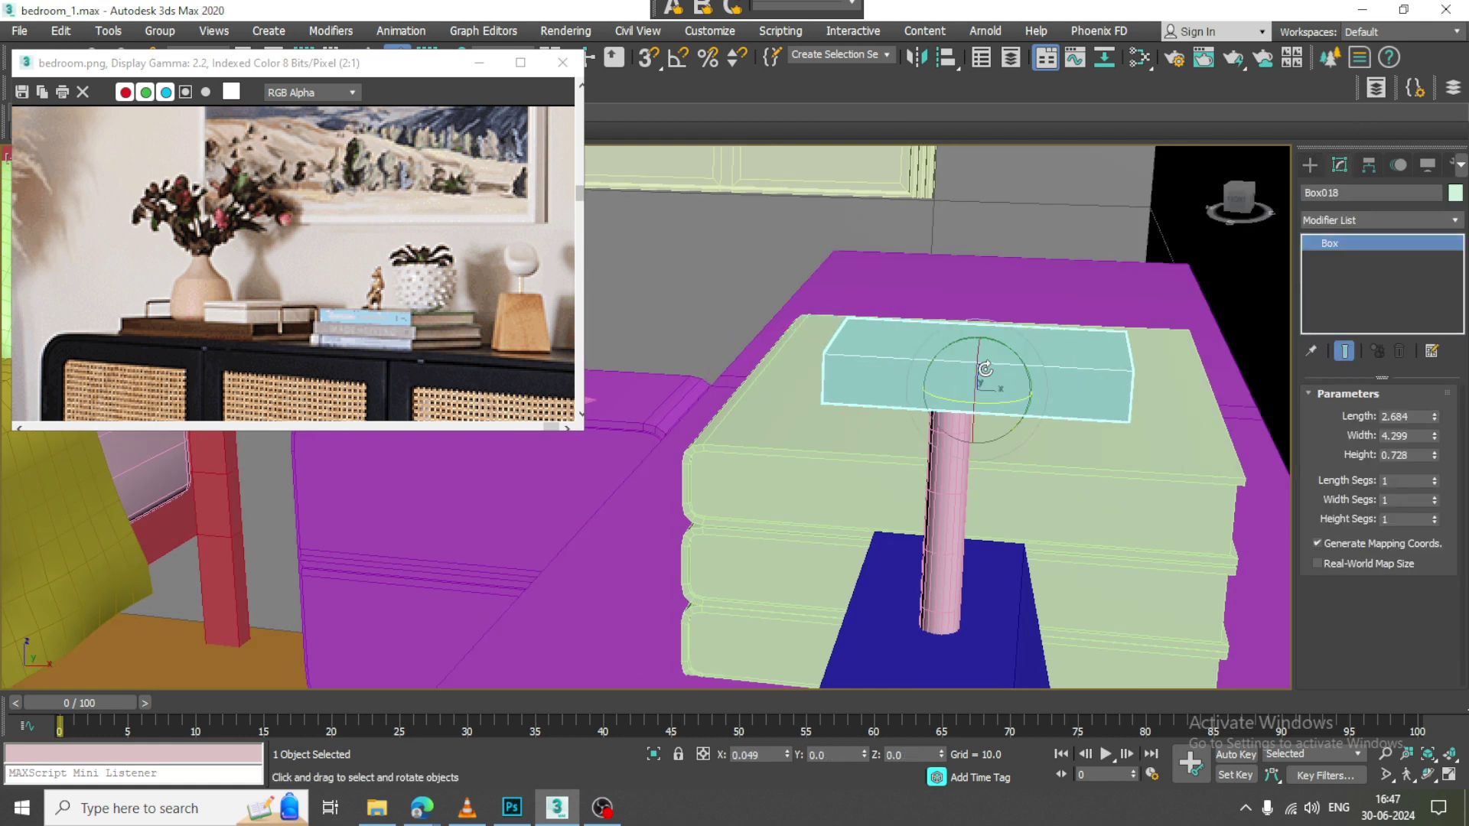
key("r")
left_click_drag(975, 334, 975, 323)
key("w")
middle_click_drag(1102, 436, 1296, 488, "alt")
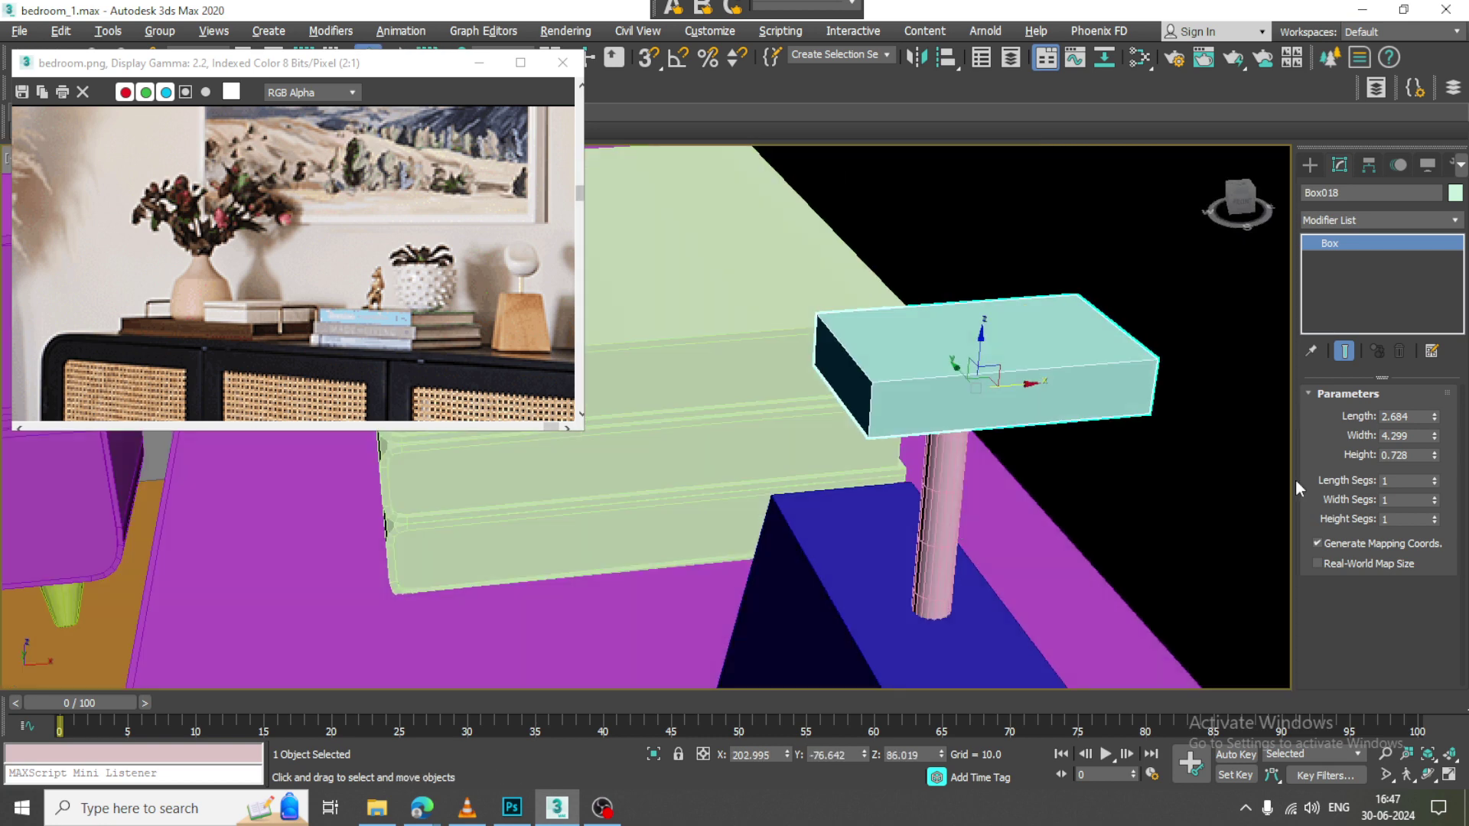
Set the flat box's length, width and height segments to 3, 4 and 3 and apply a MeshSmooth modifier
left_click(1434, 478)
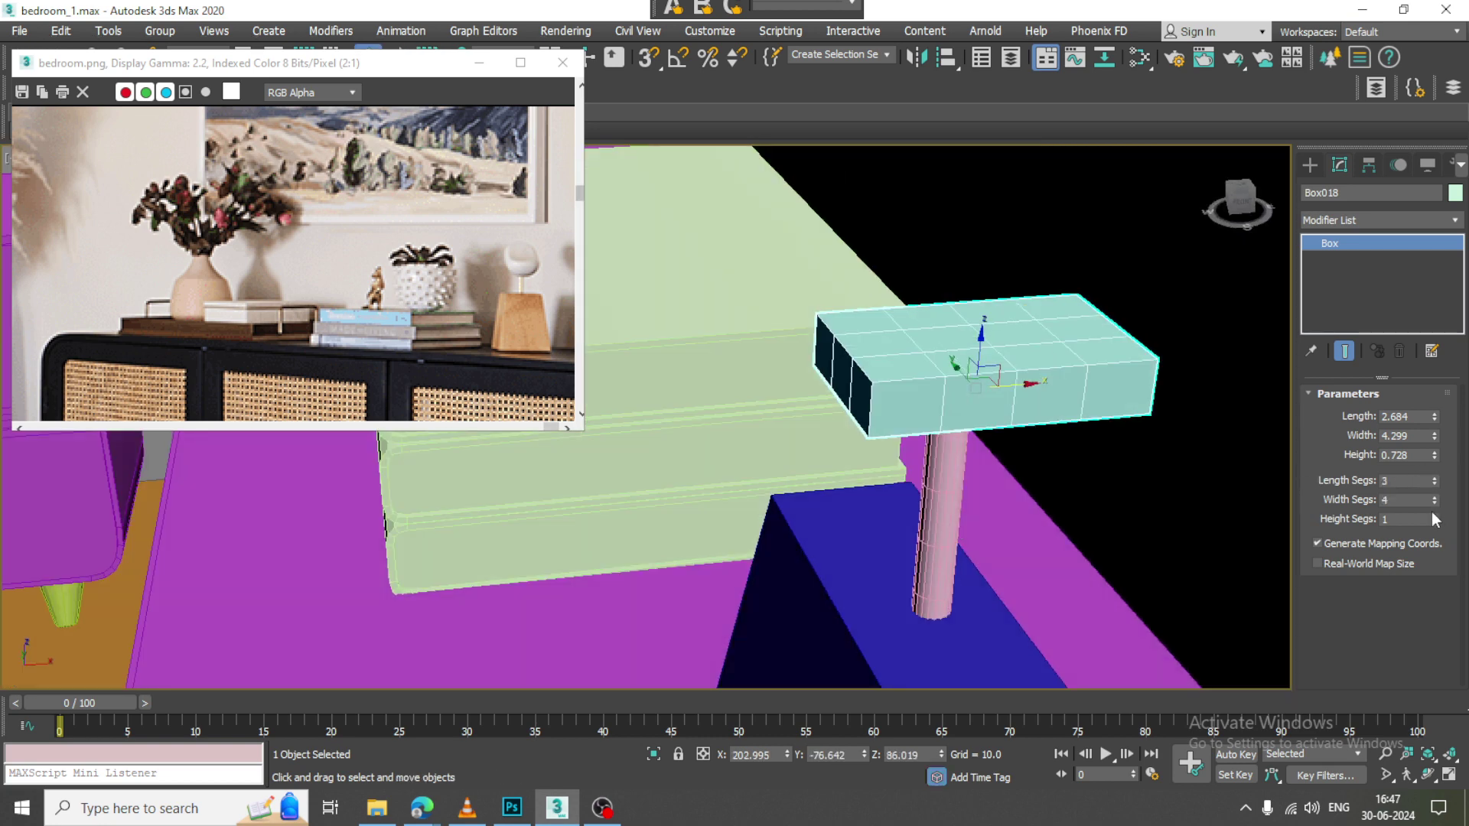
middle_click_drag(968, 536, 1004, 552, "alt")
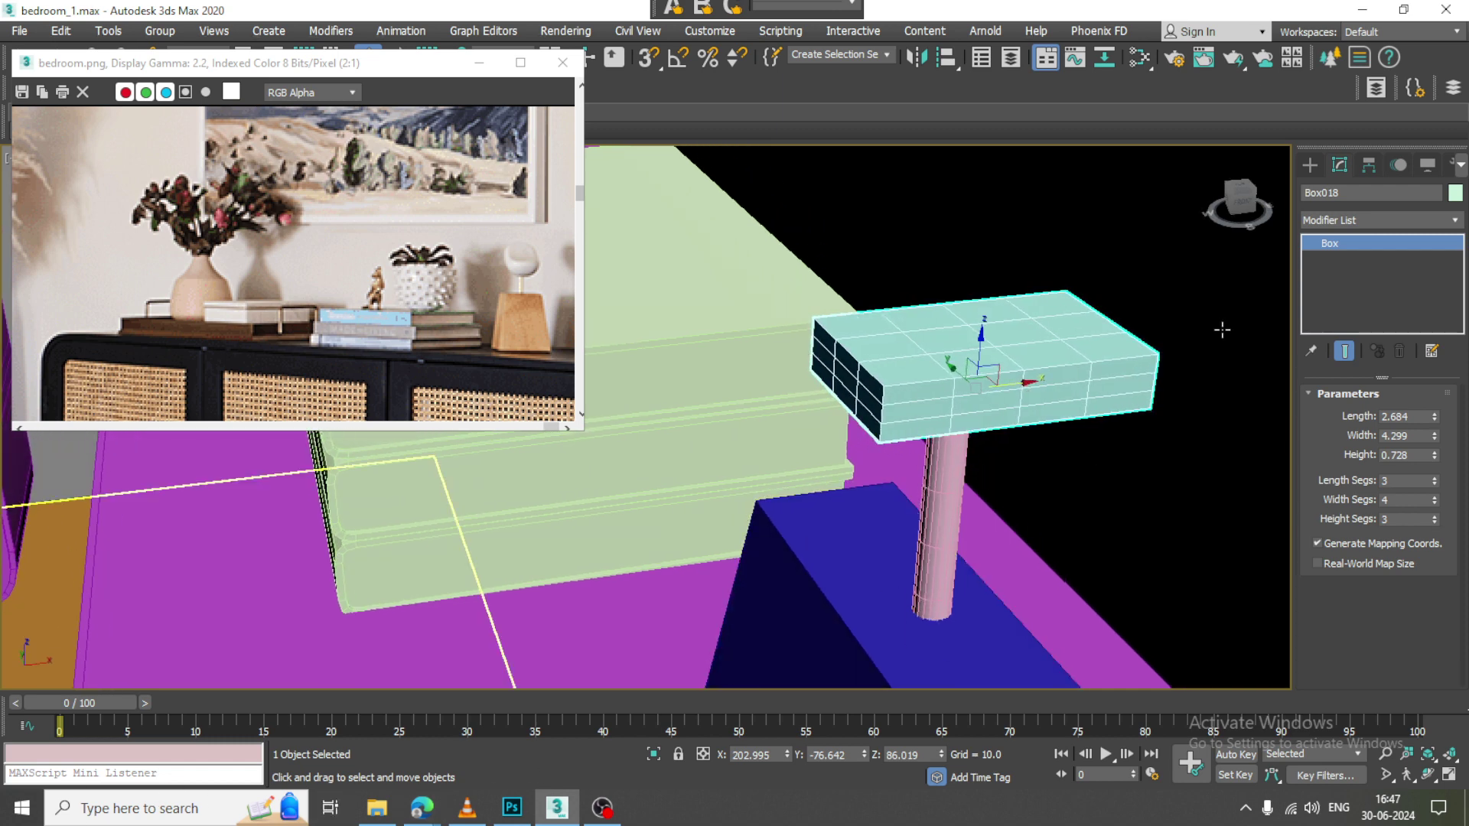
left_click(1393, 221)
scroll(1384, 416, "down", 4)
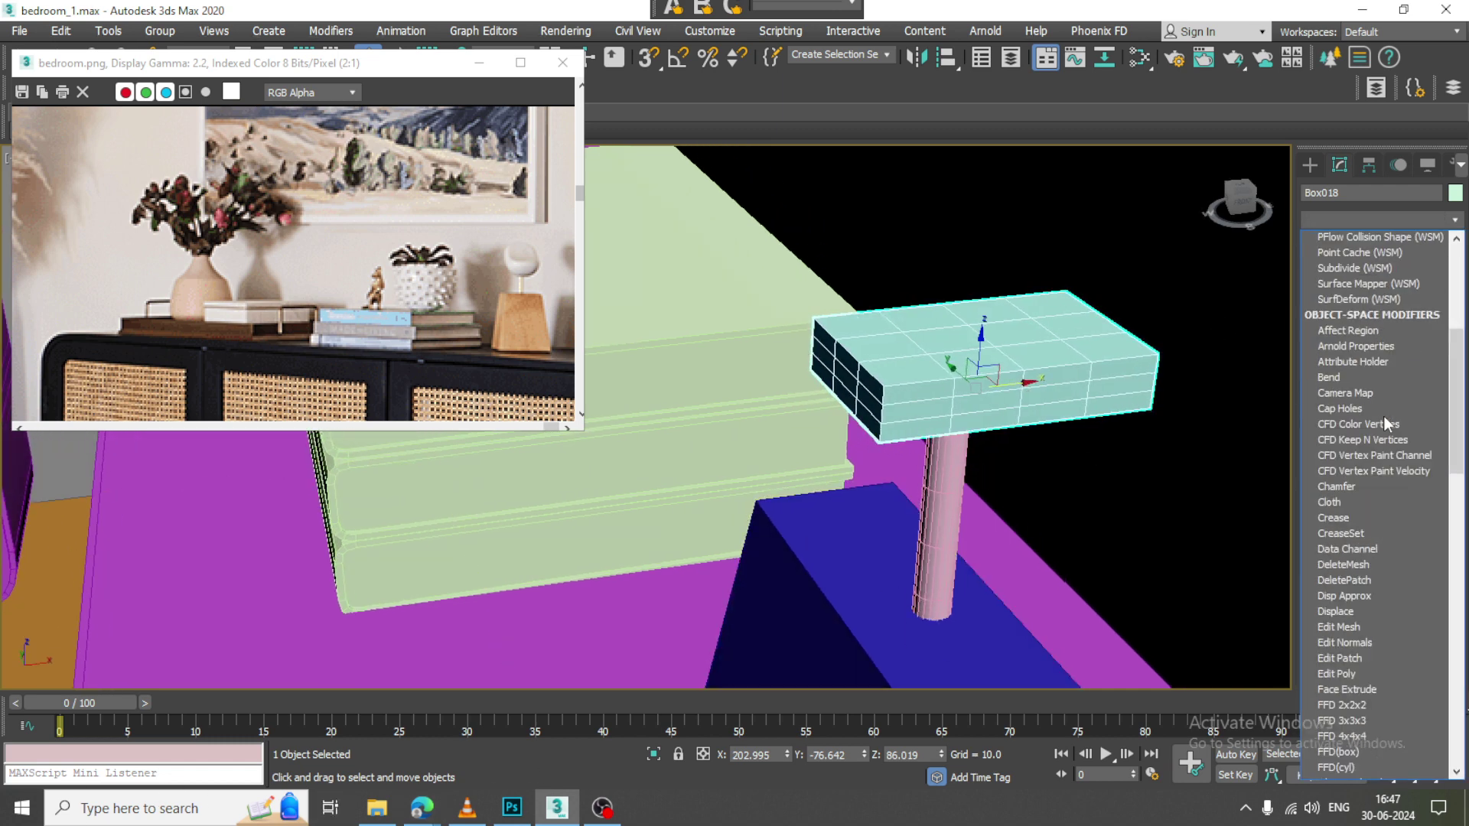
key("m")
left_click(1367, 348)
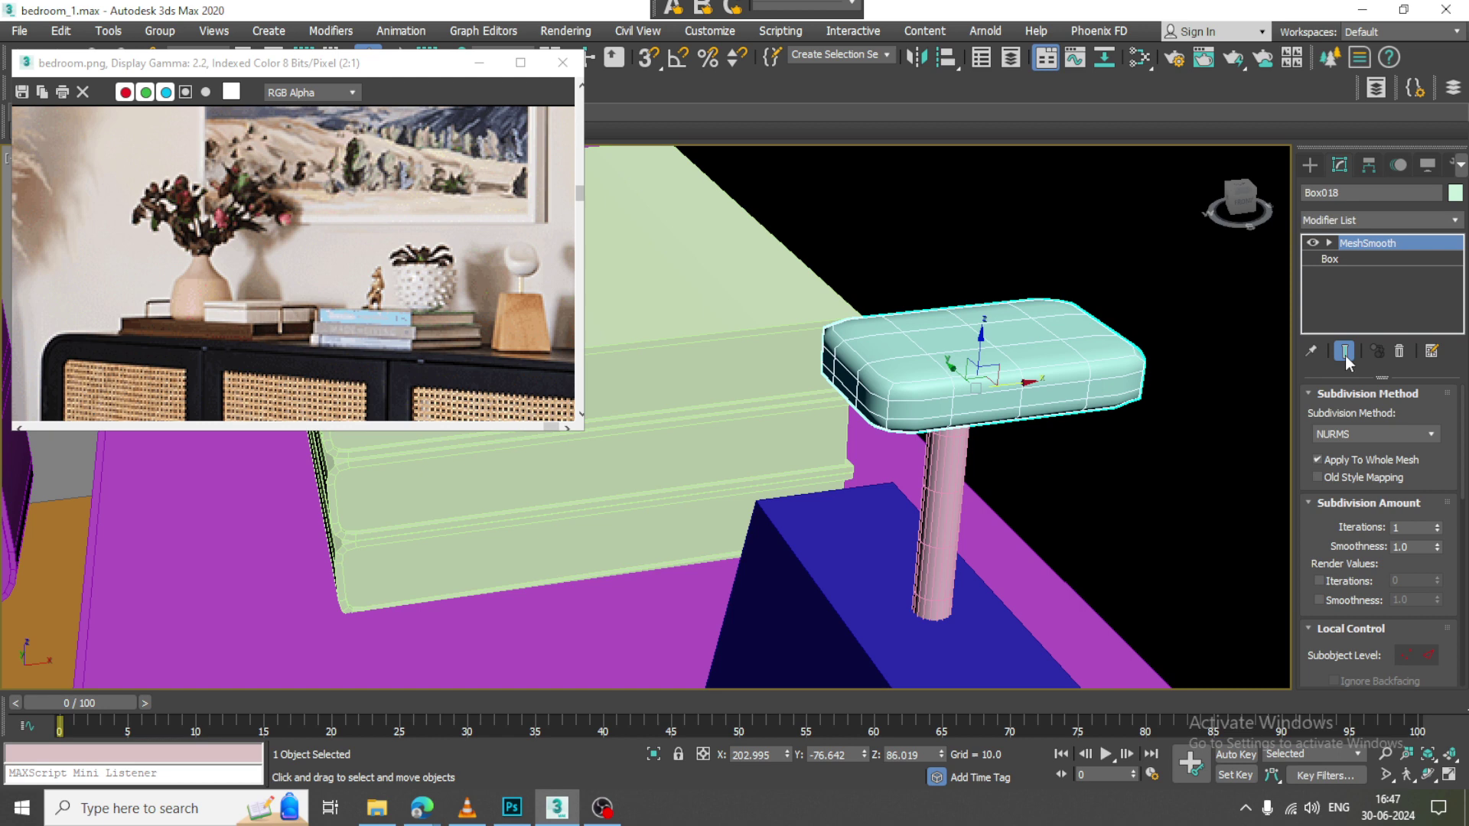
Rotate the smoothed box so it sits tilted on top of the cylinder
key("e")
middle_click_drag(1018, 383, 991, 392, "alt")
left_click_drag(942, 368, 927, 422)
scroll(927, 428, "down", 5)
middle_click_drag(903, 490, 970, 541, "alt")
left_click(945, 482, "ctrl")
left_click(940, 552, "ctrl")
scroll(941, 536, "down", 3)
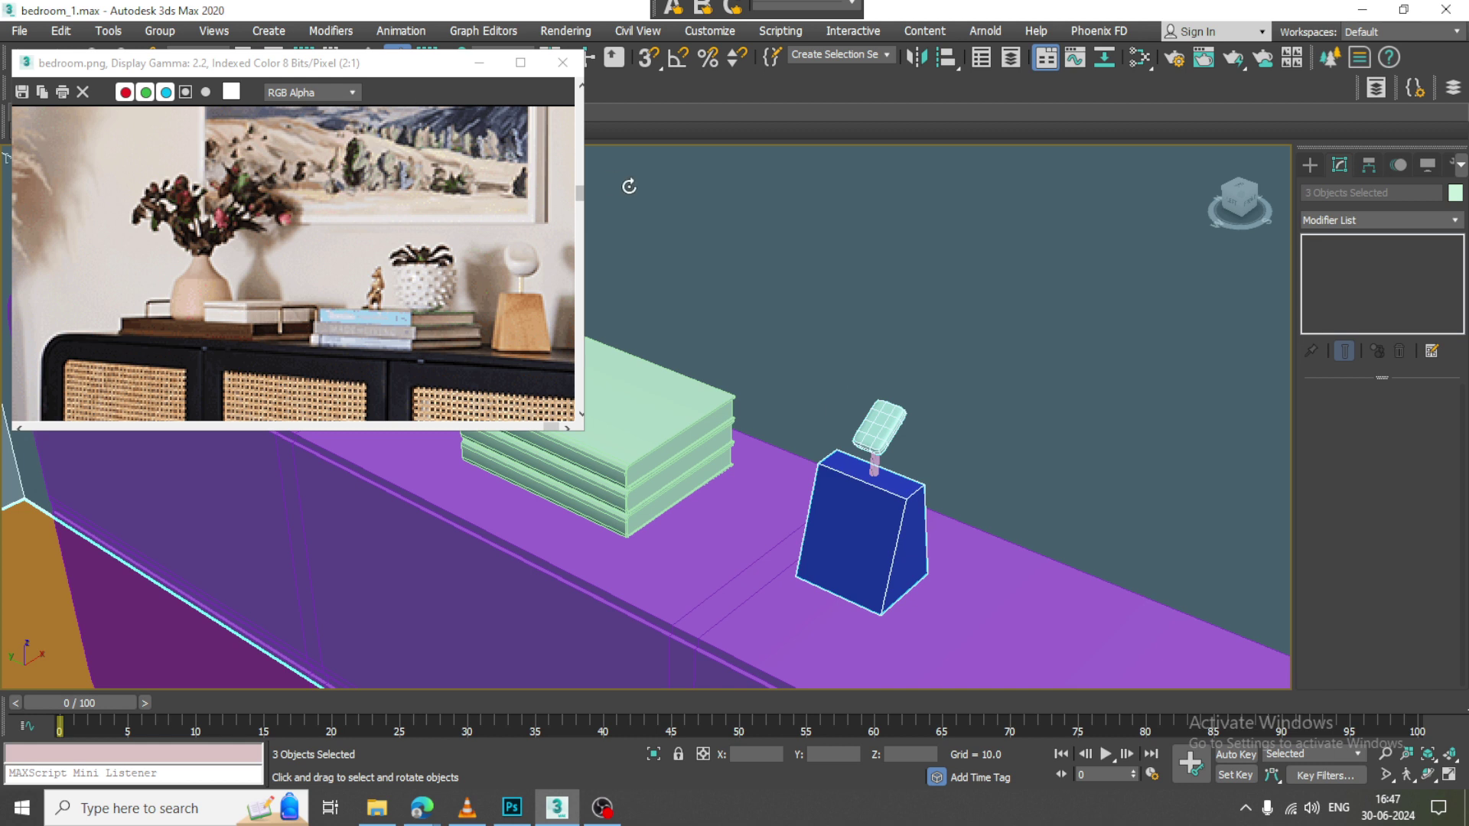
Select only the smoothed box and scale it up slightly
left_click(876, 454)
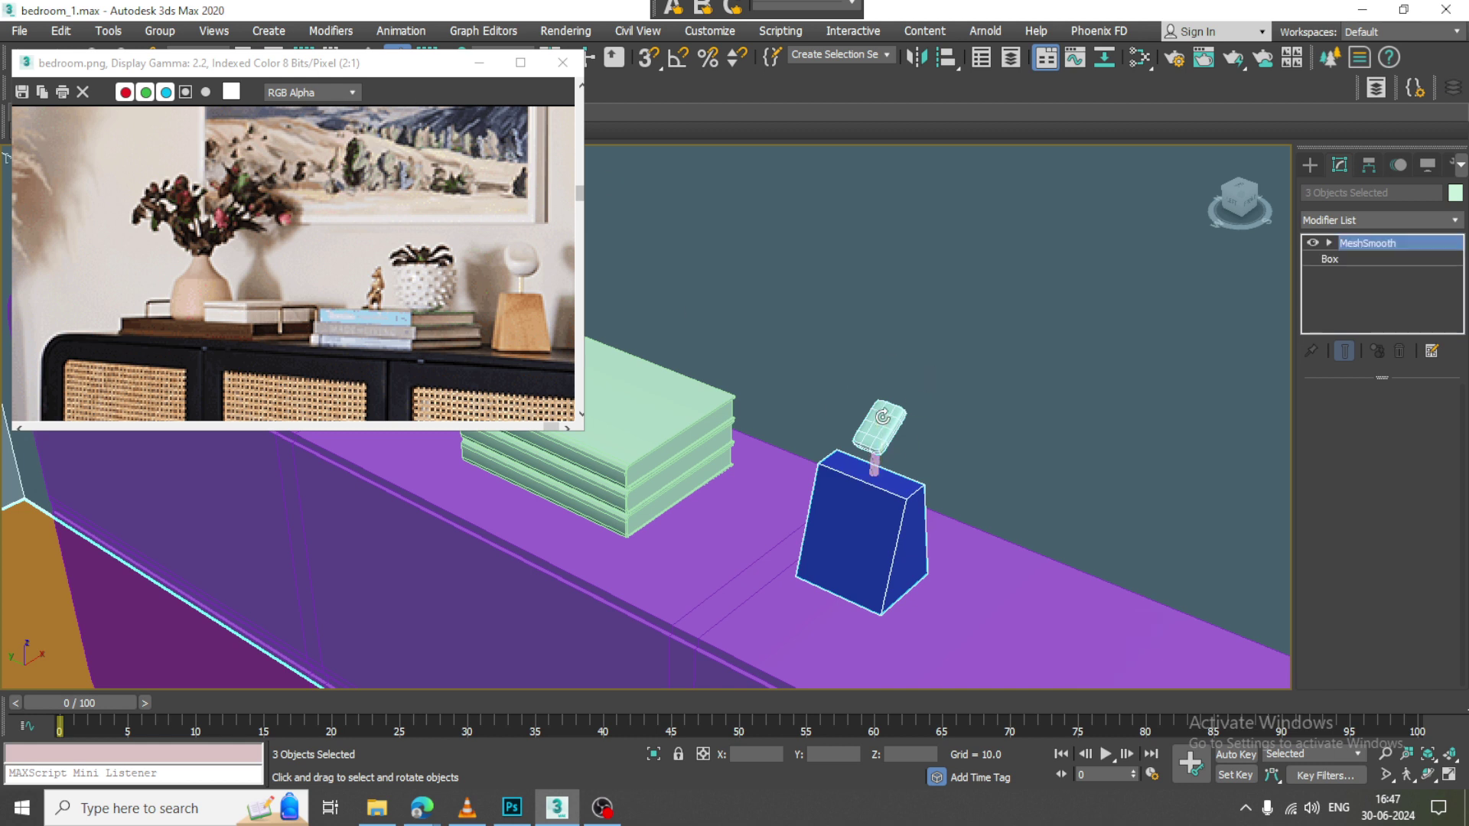
key("r")
left_click_drag(876, 448, 829, 402)
key("w")
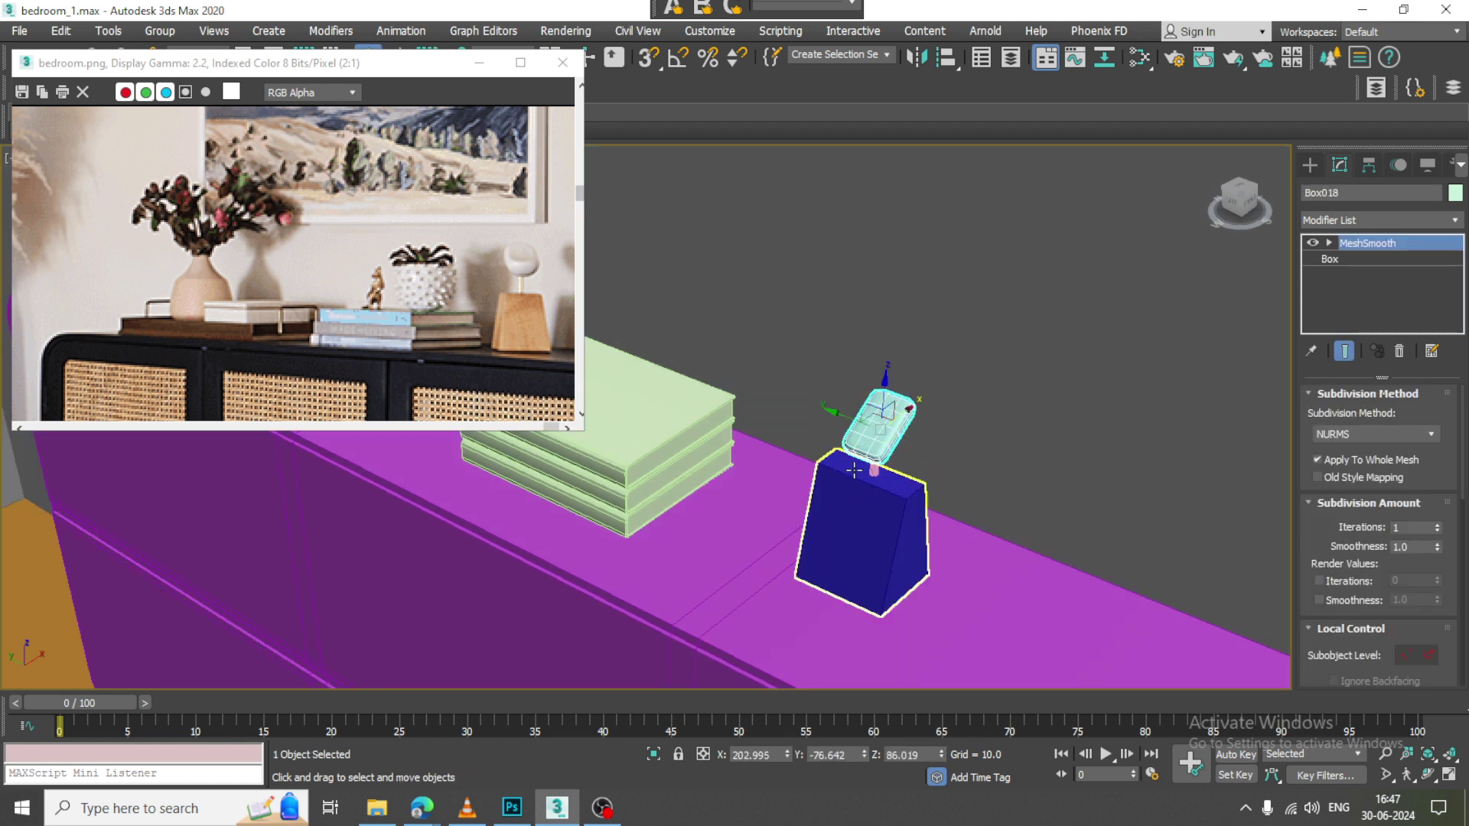
Group the smoothed box, the cylinder and the tapered base, keeping the default group name
left_click(873, 470, "ctrl")
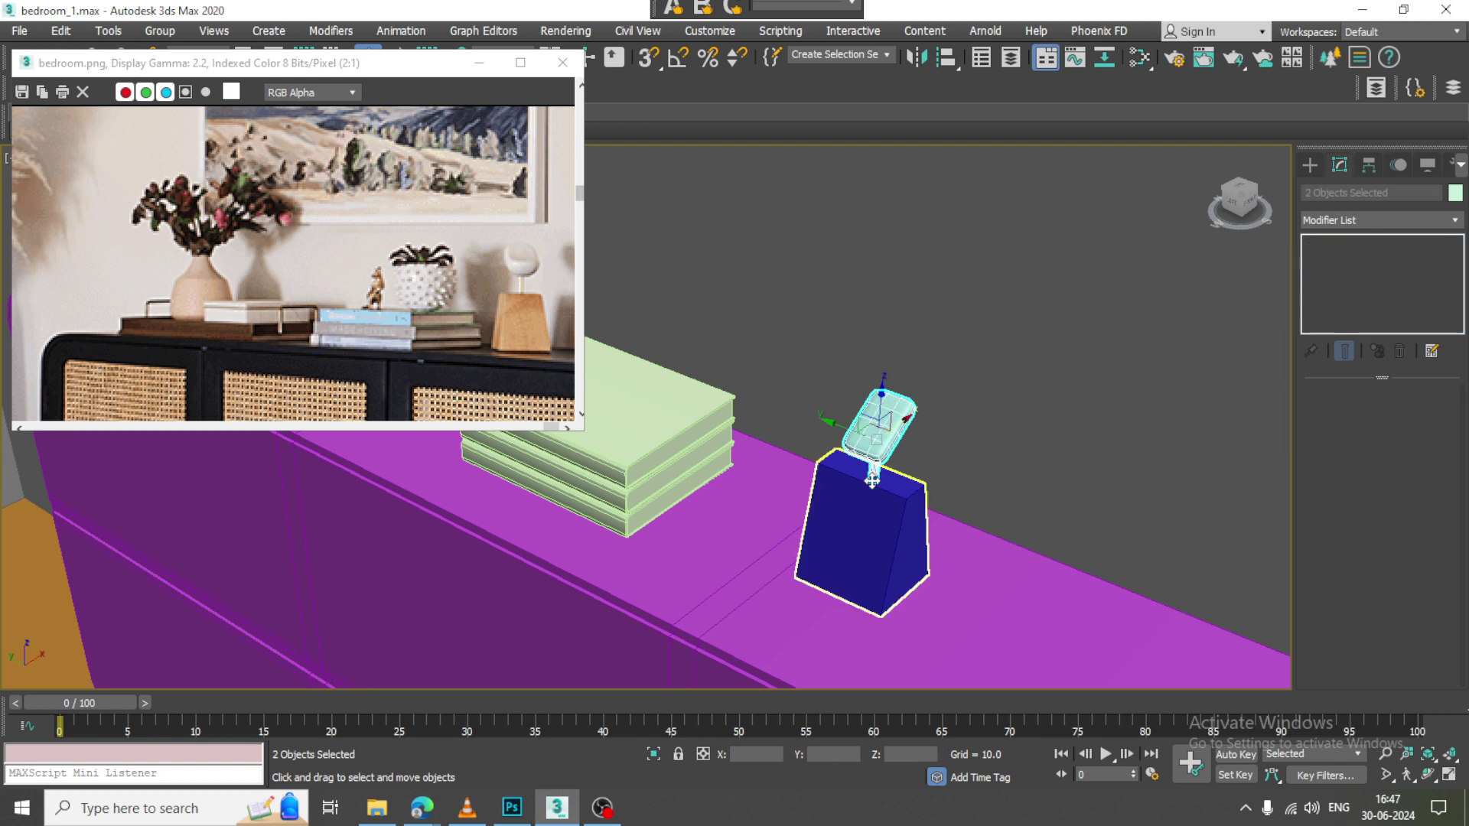
left_click(160, 30)
left_click(187, 63)
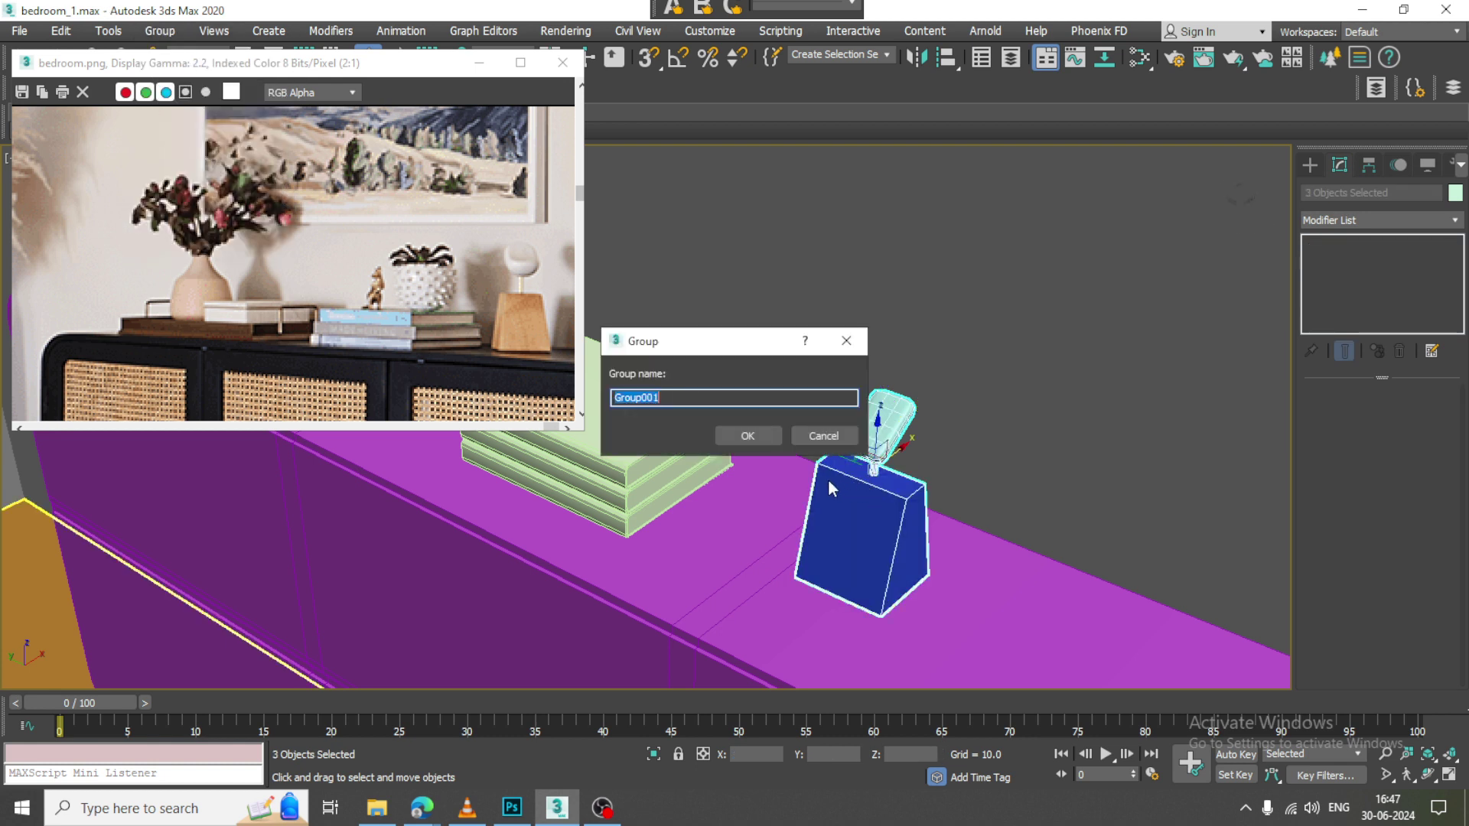
left_click(750, 436)
Rotate the grouped ornament about its vertical axis on the sideboard's top
key("e")
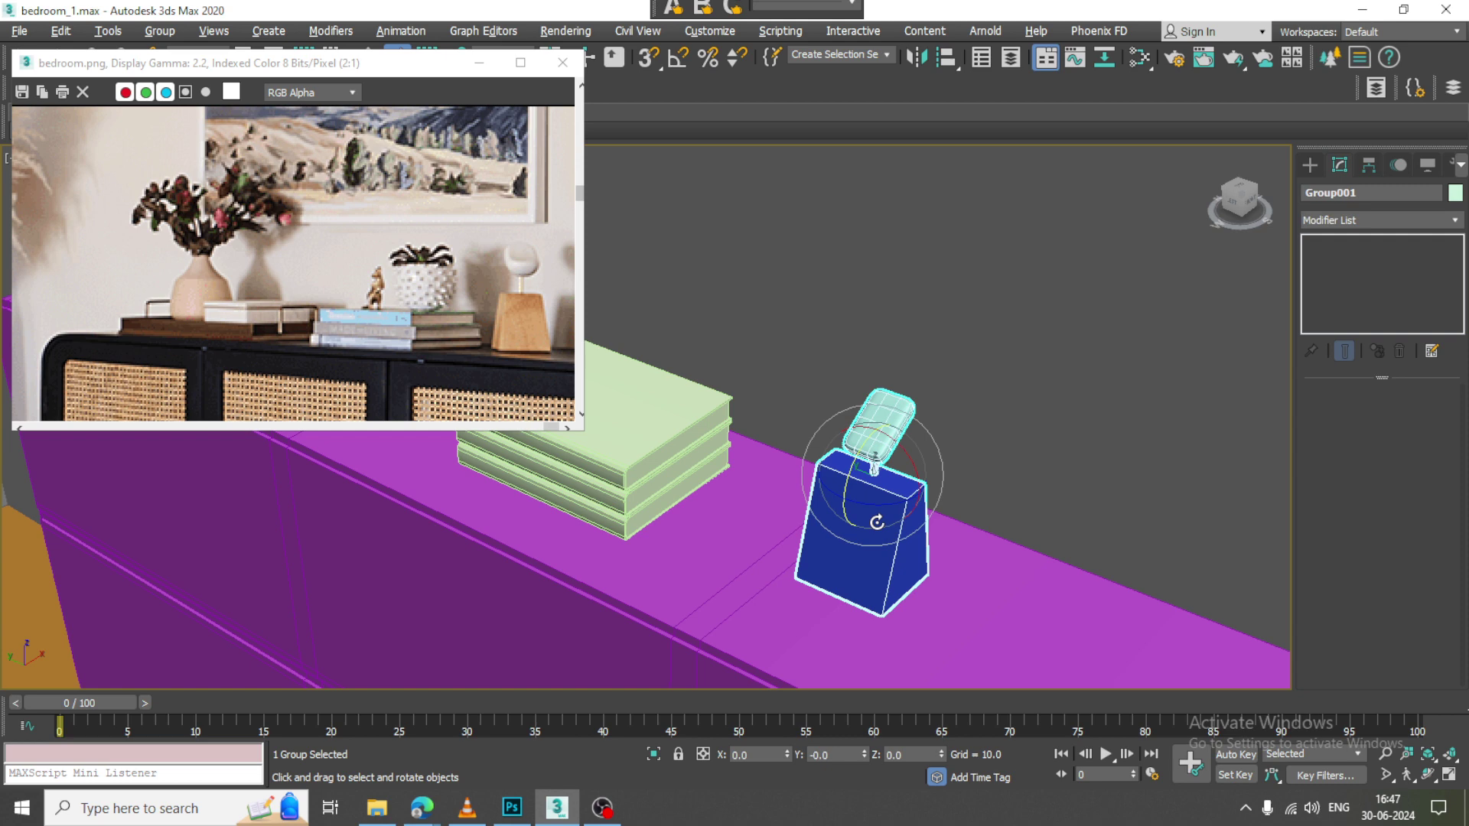
left_click_drag(876, 502, 931, 499)
key("w")
Move the grouped ornament to about X 204.5, Y -73.2, Z 80.2 so it rests on the sideboard beside the books
middle_click_drag(788, 488, 868, 468, "alt")
left_click_drag(834, 483, 800, 487)
middle_click_drag(915, 535, 746, 494, "alt")
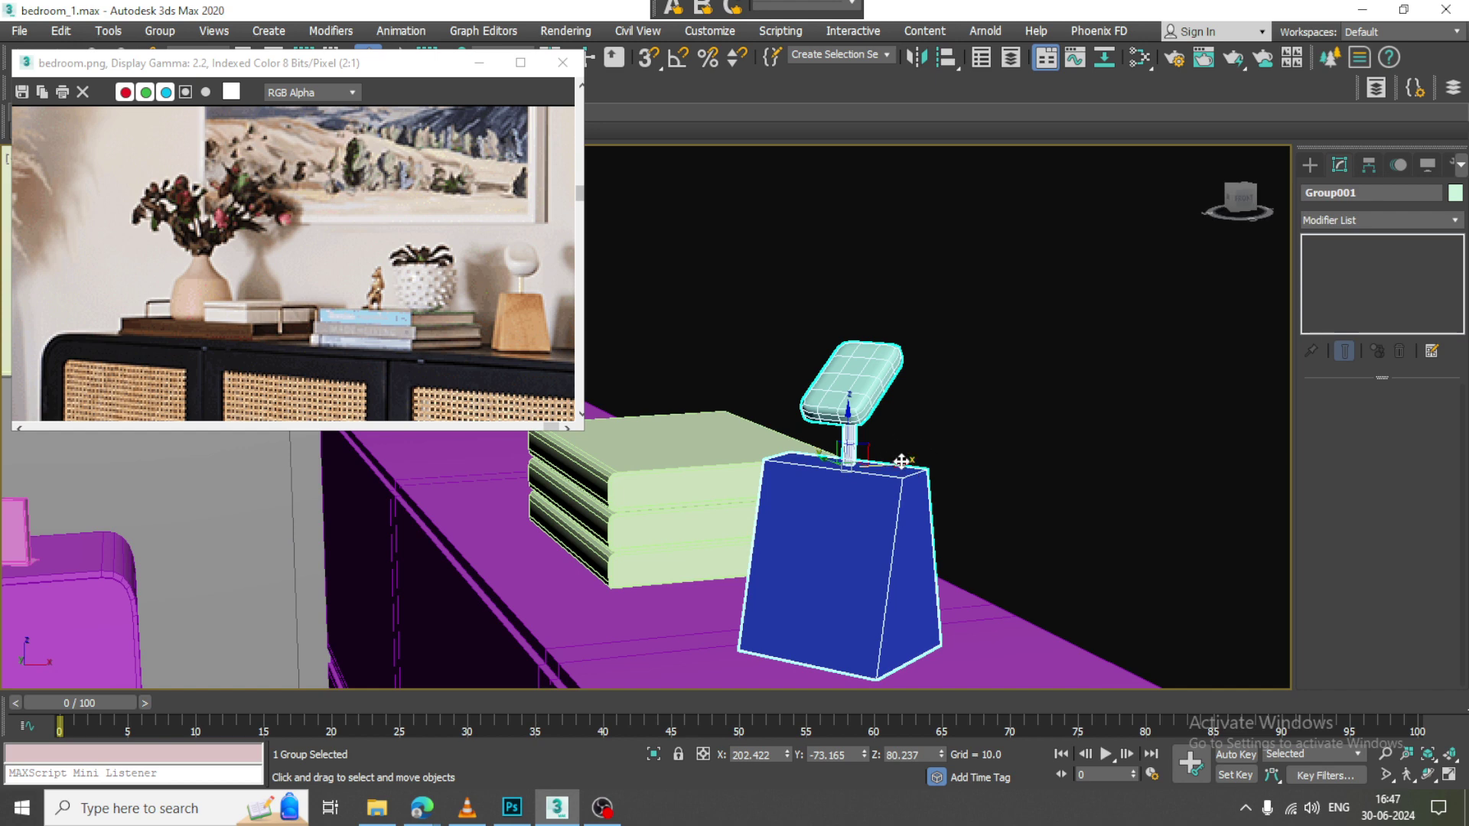
left_click_drag(902, 461, 957, 515)
middle_click_drag(957, 515, 868, 331)
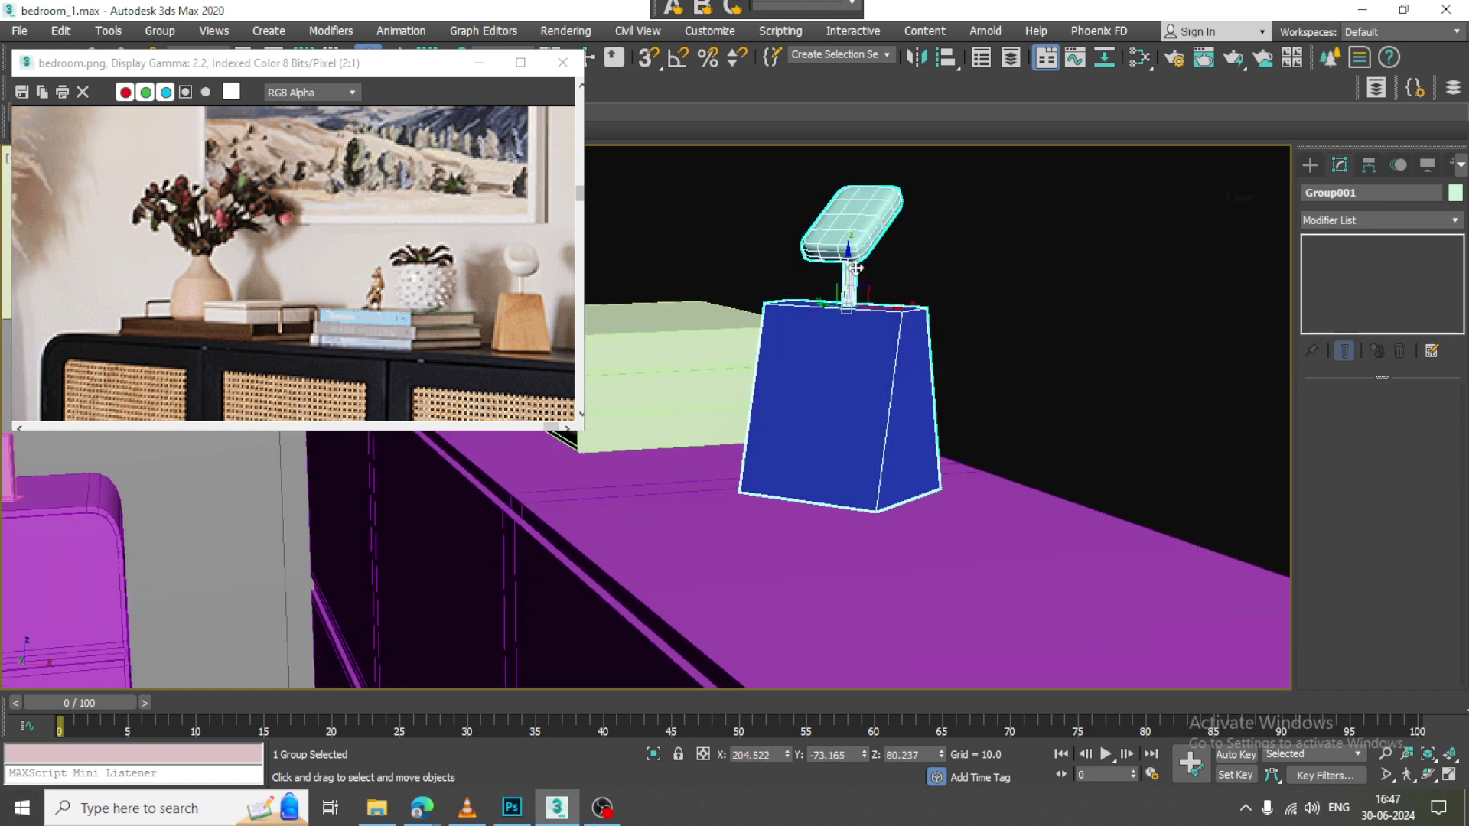
left_click_drag(850, 263, 855, 268)
scroll(859, 269, "down", 5)
middle_click_drag(862, 274, 916, 356, "alt")
middle_click_drag(916, 356, 943, 395)
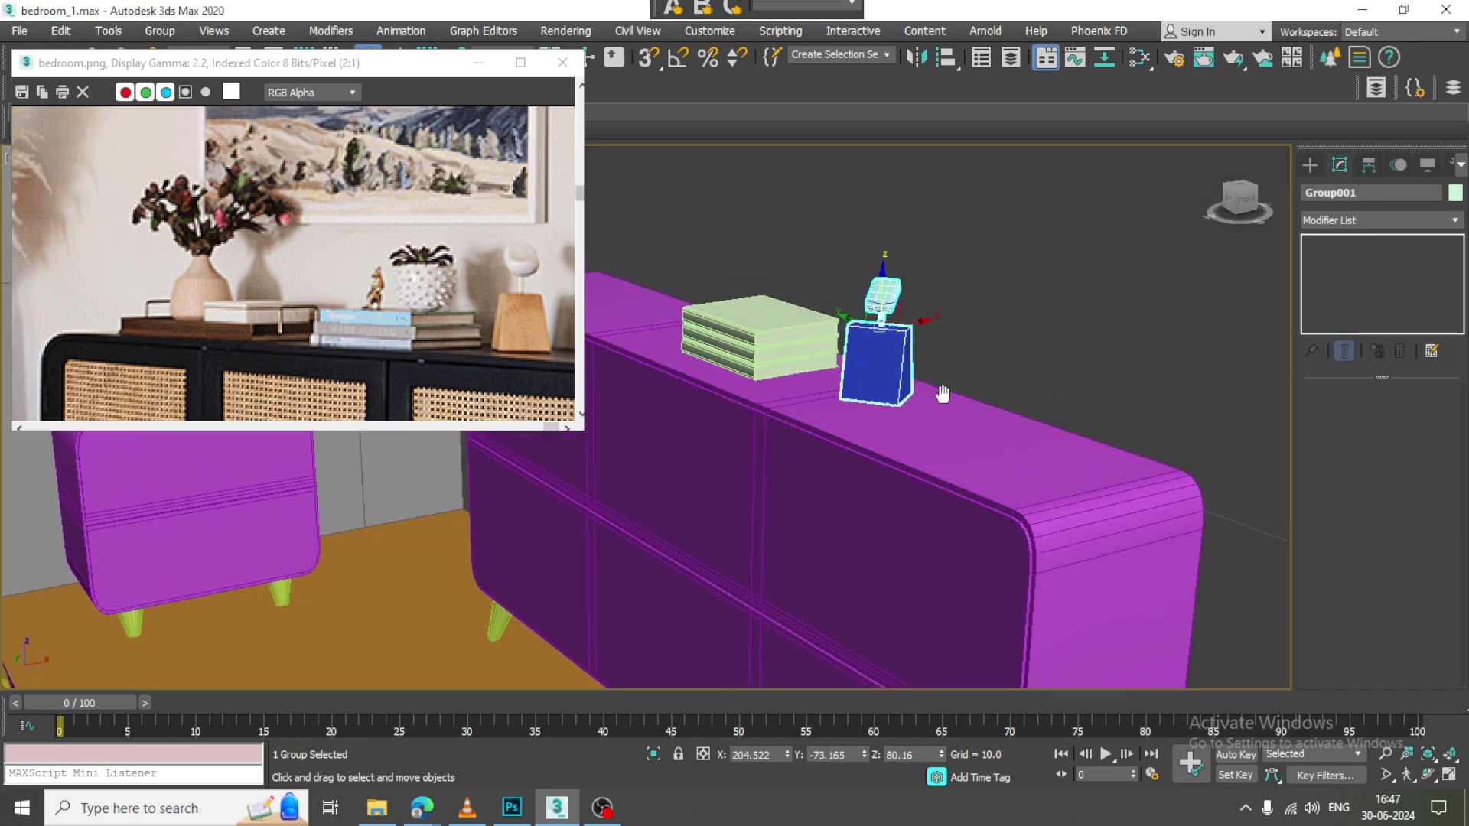
Show the window blind in the reference image and maximize the Left view around the window wall
scroll(942, 394, "up", 2)
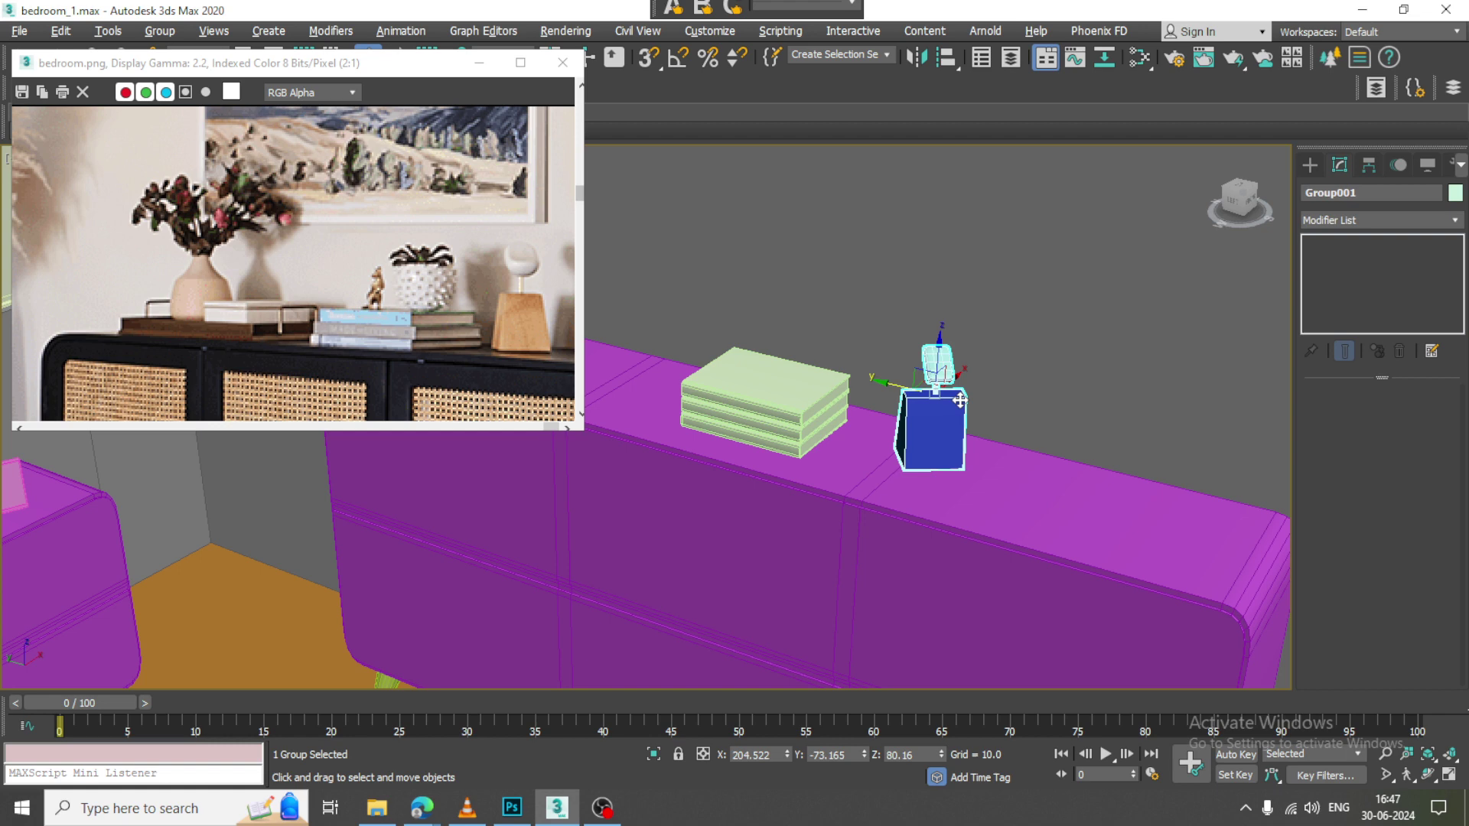
scroll(959, 401, "down", 5)
scroll(361, 312, "down", 2)
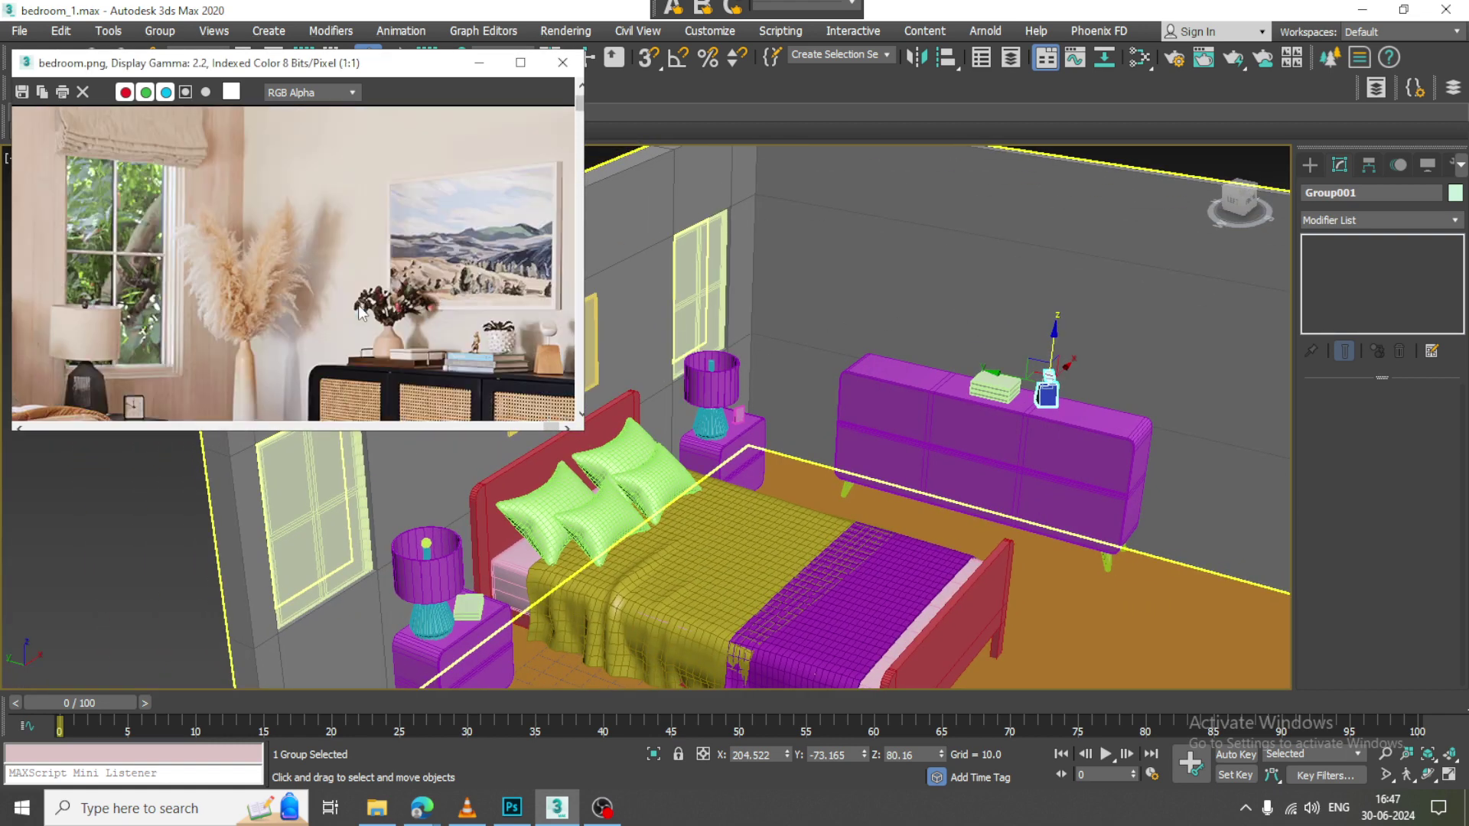
scroll(901, 394, "down", 5)
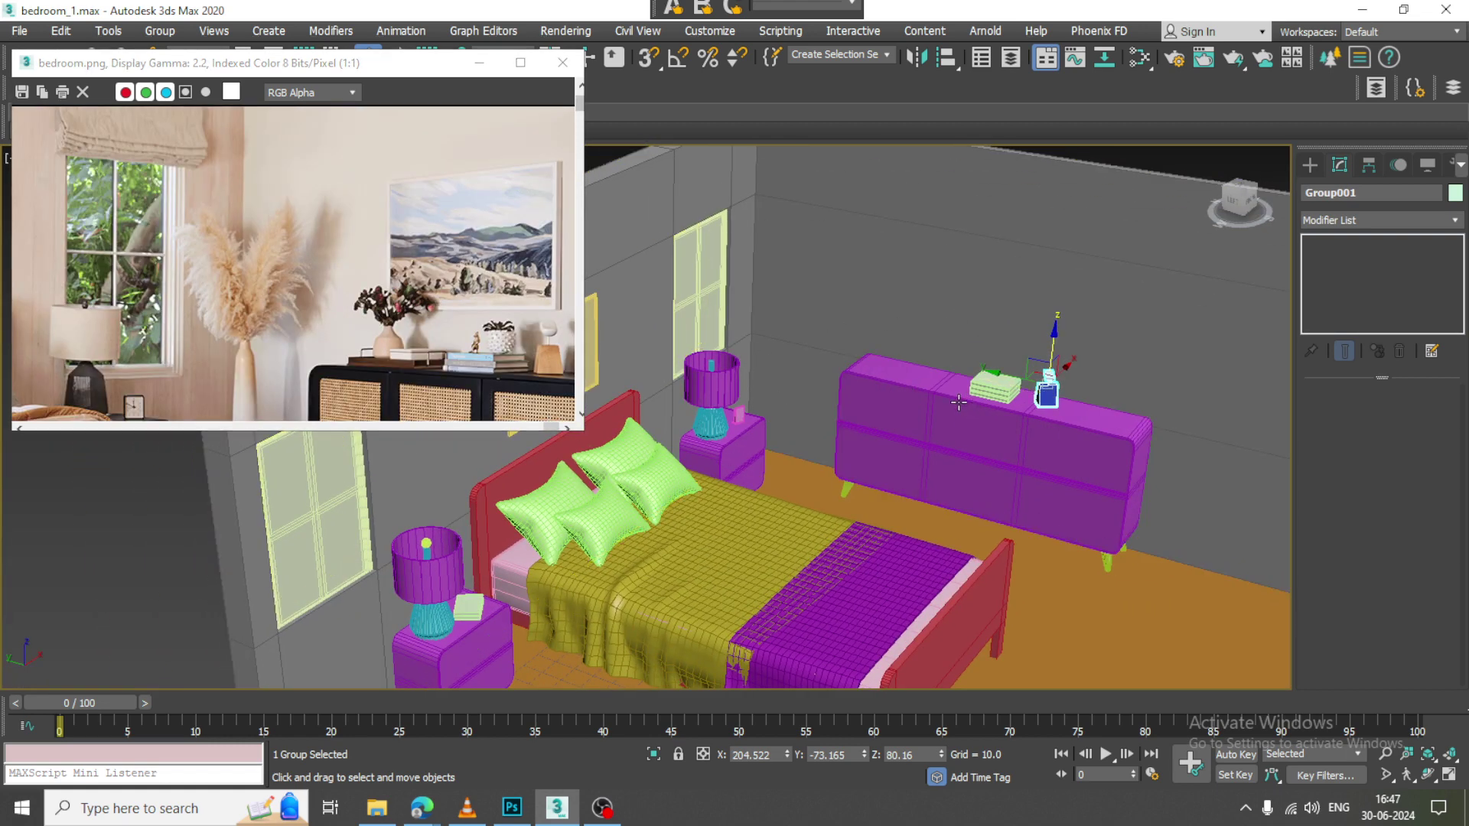
key("alt+w")
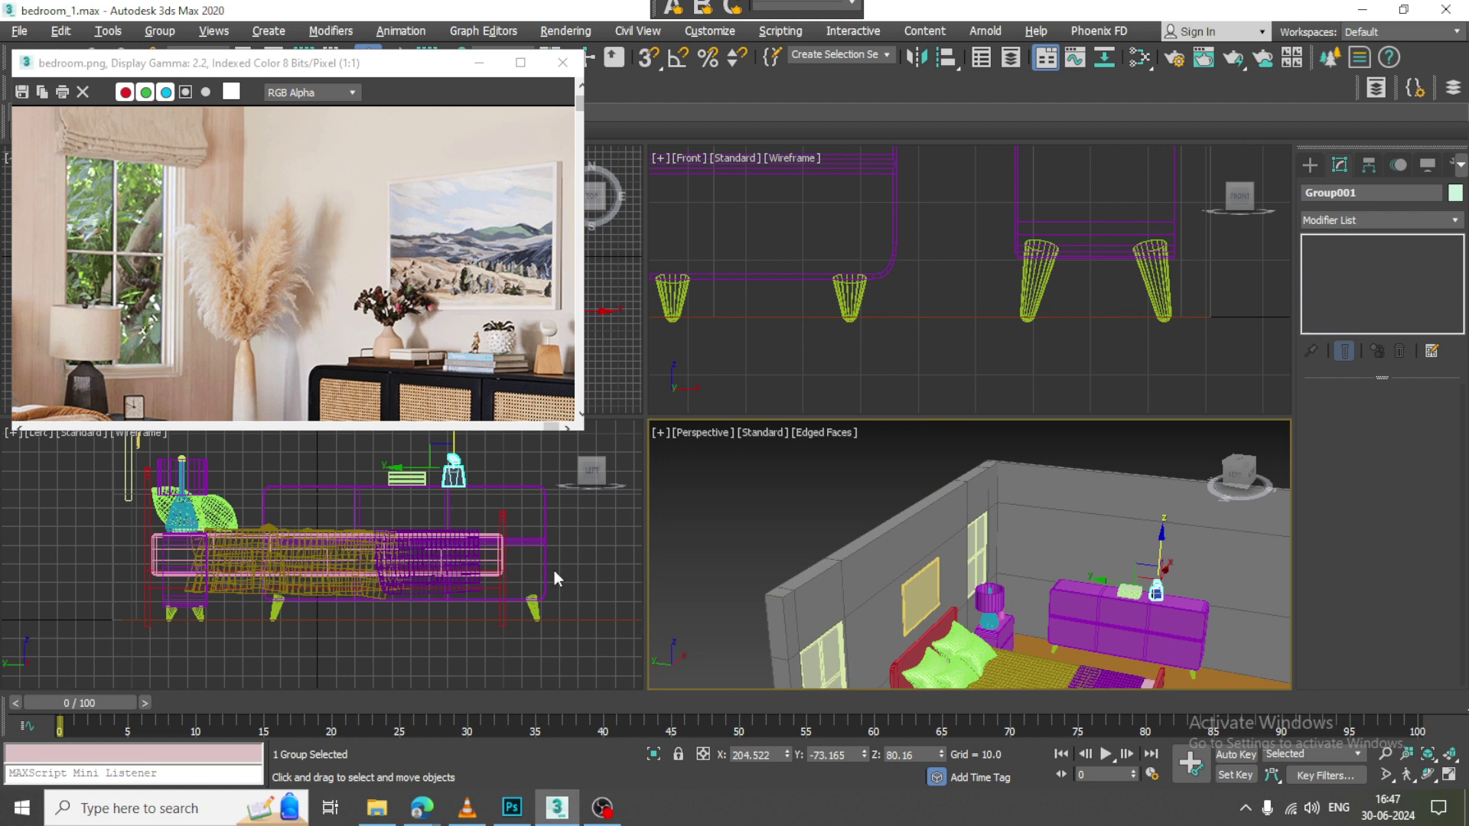
key("alt+w")
scroll(715, 558, "up", 5)
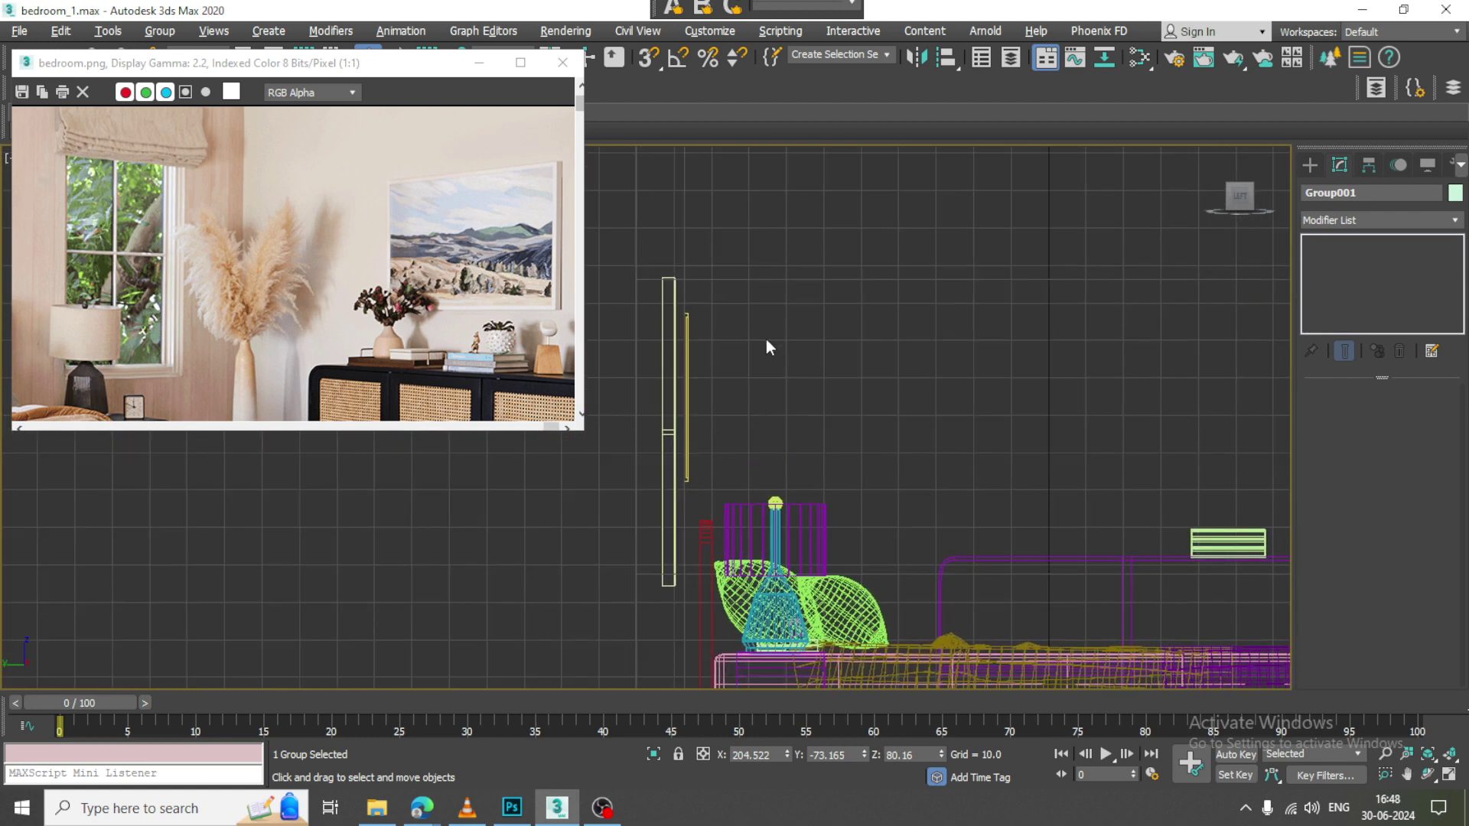
Start a Line spline with AutoGrid off in the Left view, curving the blind's front profile downward from above the window
left_click(1310, 165)
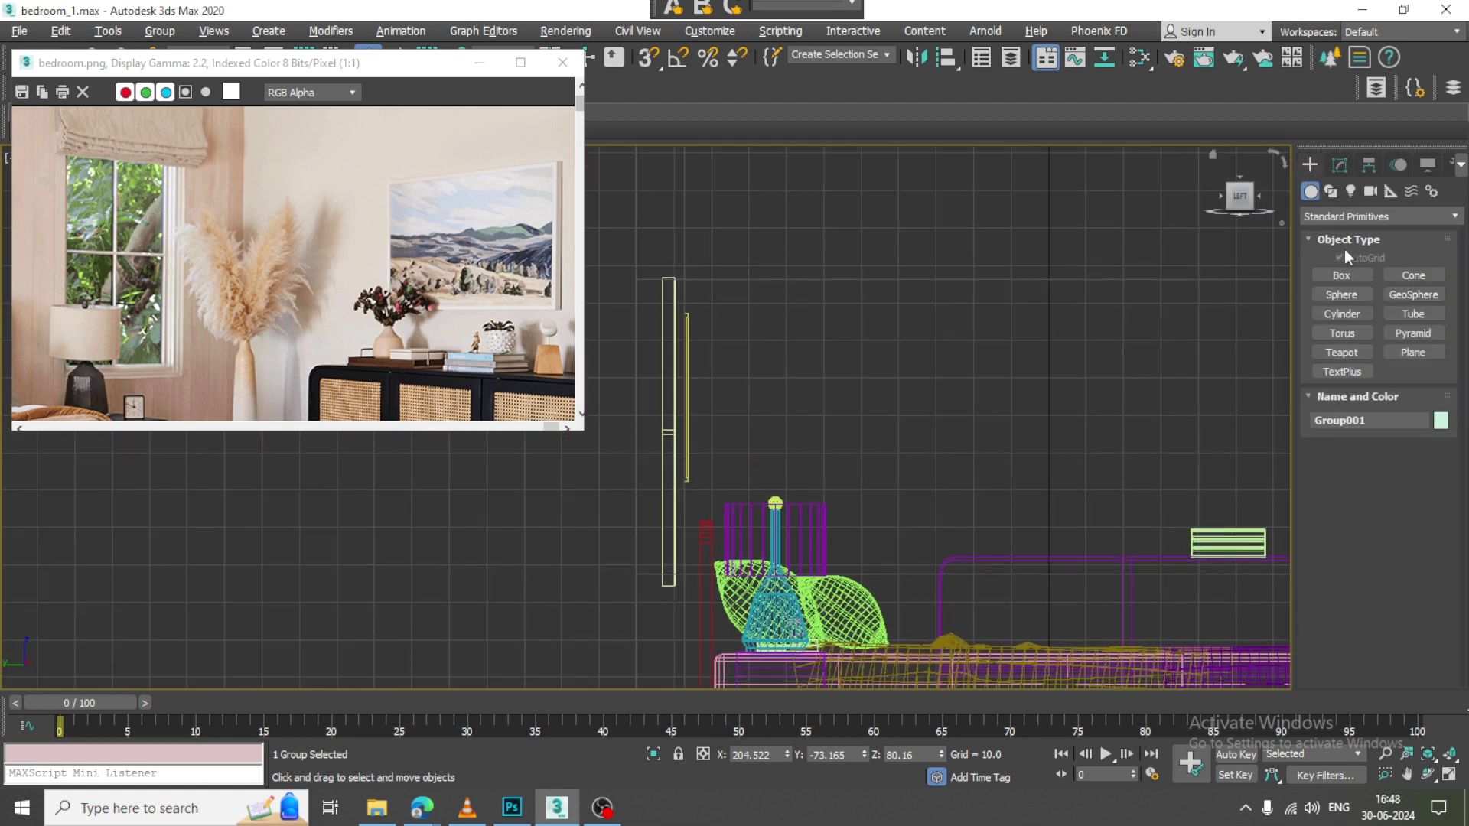
left_click(1331, 191)
left_click(1341, 291)
scroll(910, 391, "up", 3)
middle_click_drag(909, 393, 1020, 443)
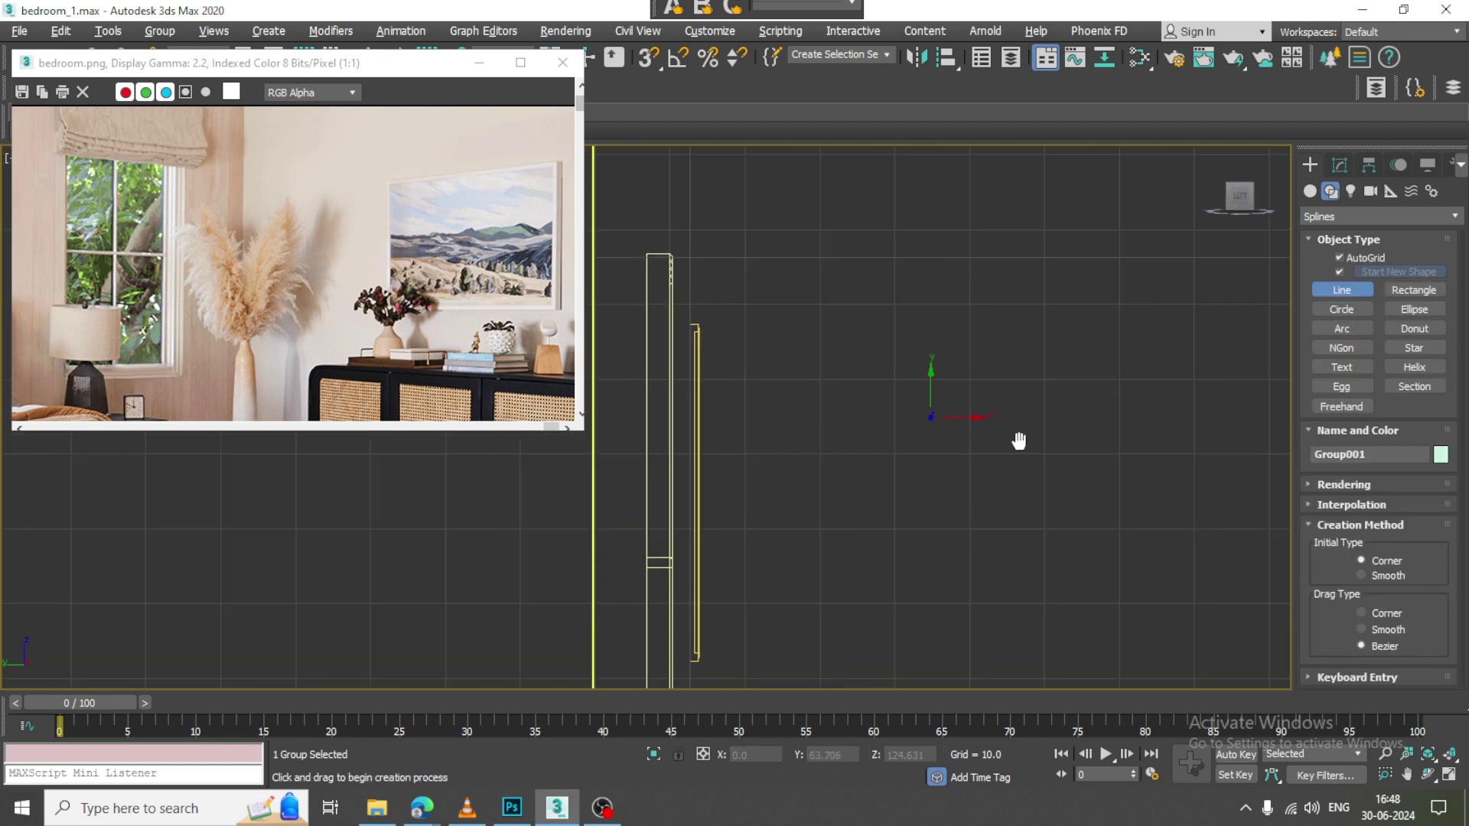
middle_click_drag(753, 236, 951, 494)
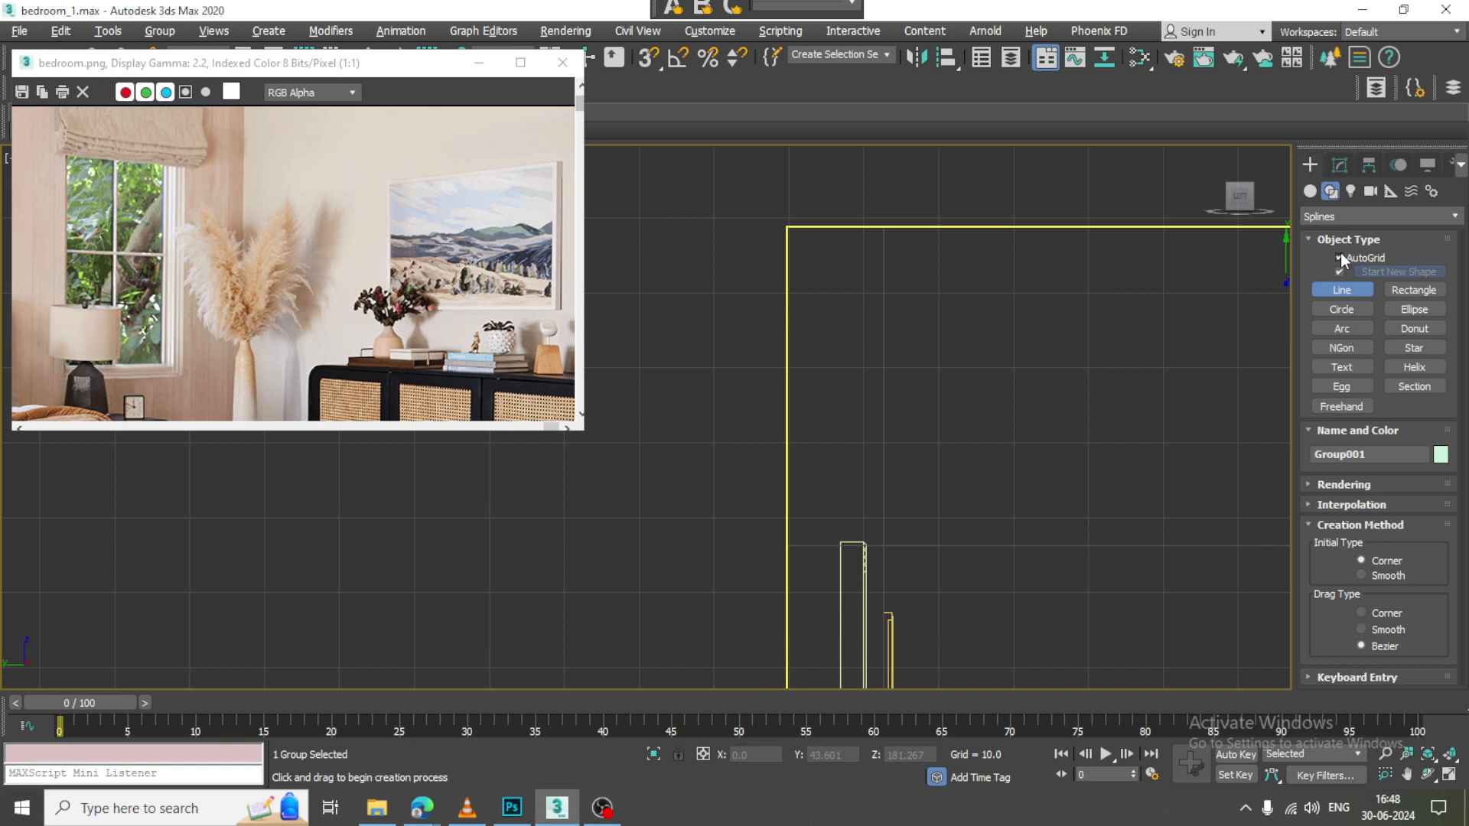
left_click(855, 275)
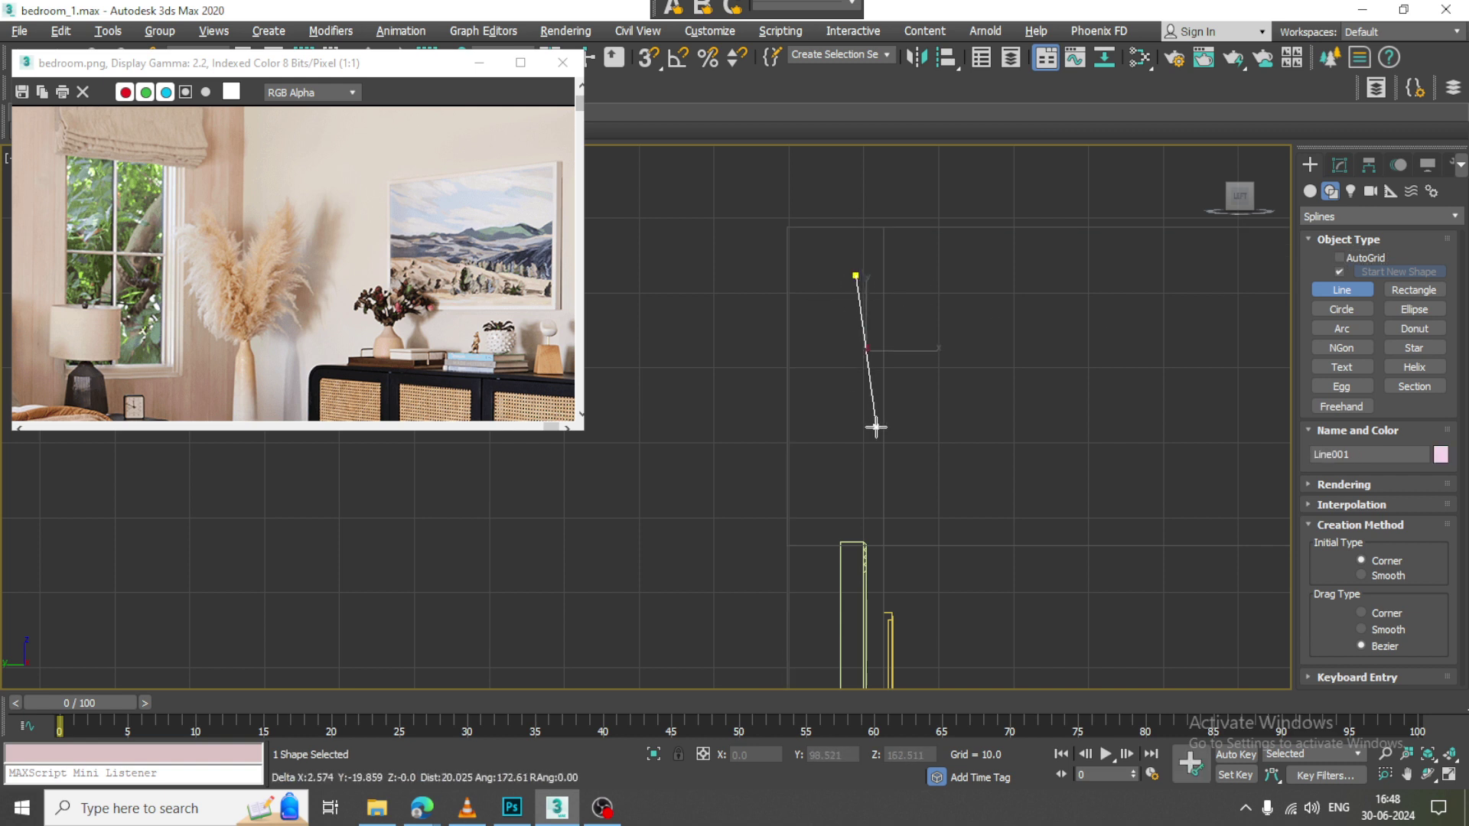
left_click_drag(882, 443, 898, 461)
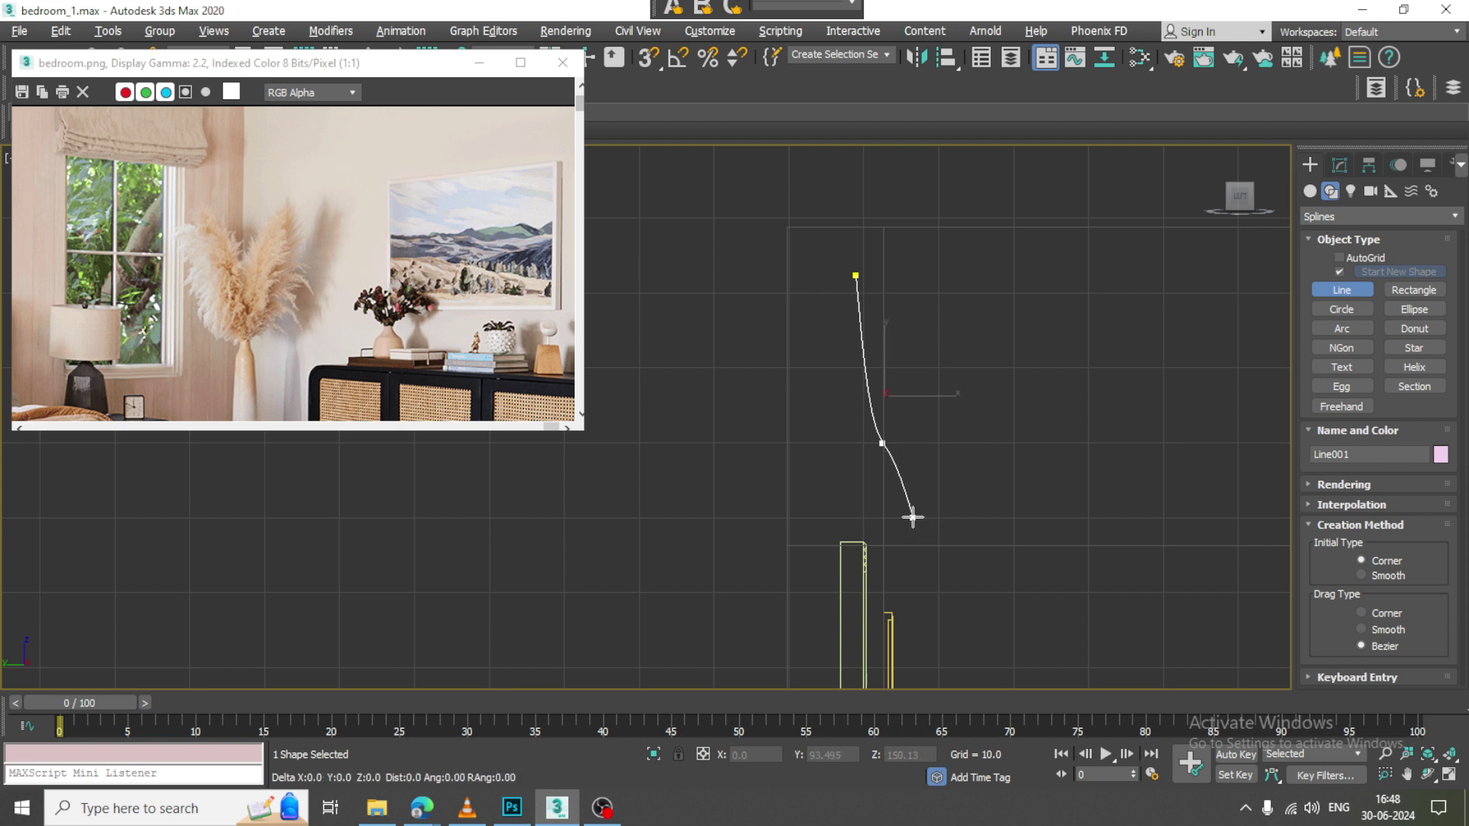
Continue the spline with a zigzag of narrow hanging folds at the lower end of the blind's profile
mouse_move(912, 517)
left_mouse_down()
mouse_move(887, 499)
mouse_move(898, 536)
left_mouse_up()
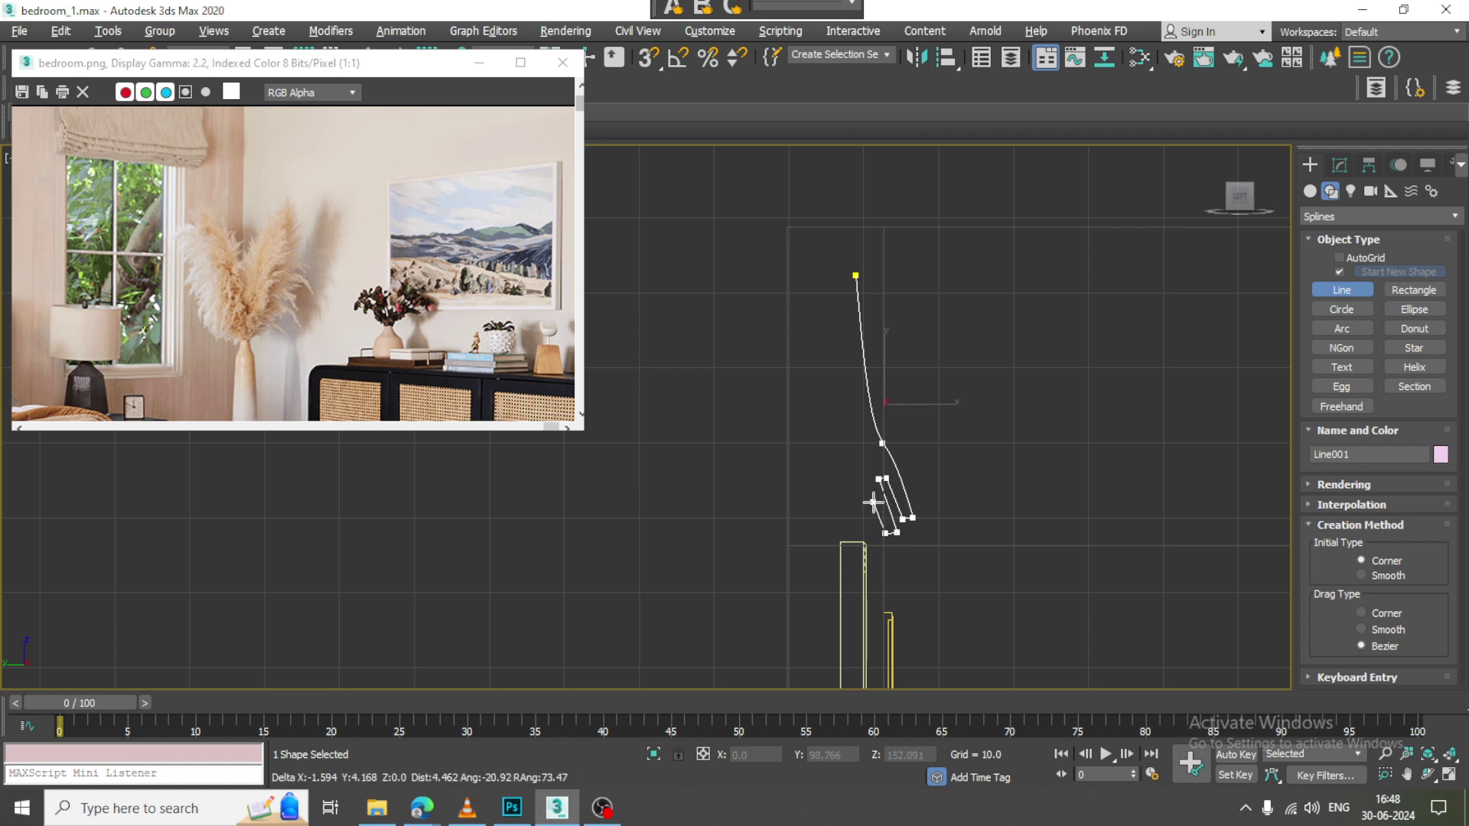
left_click_drag(866, 499, 883, 547)
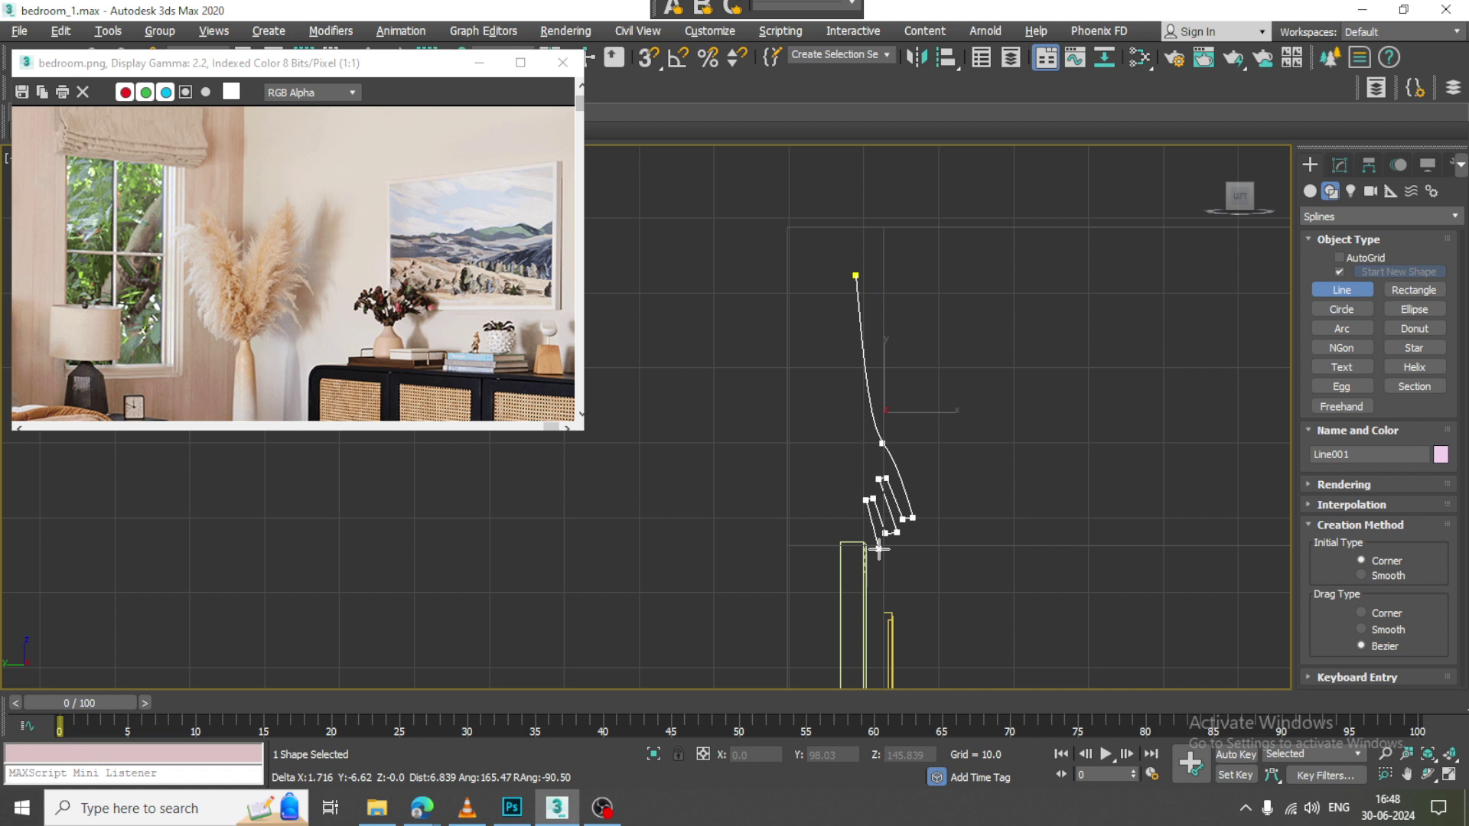
scroll(879, 548, "up", 5)
left_click(876, 544)
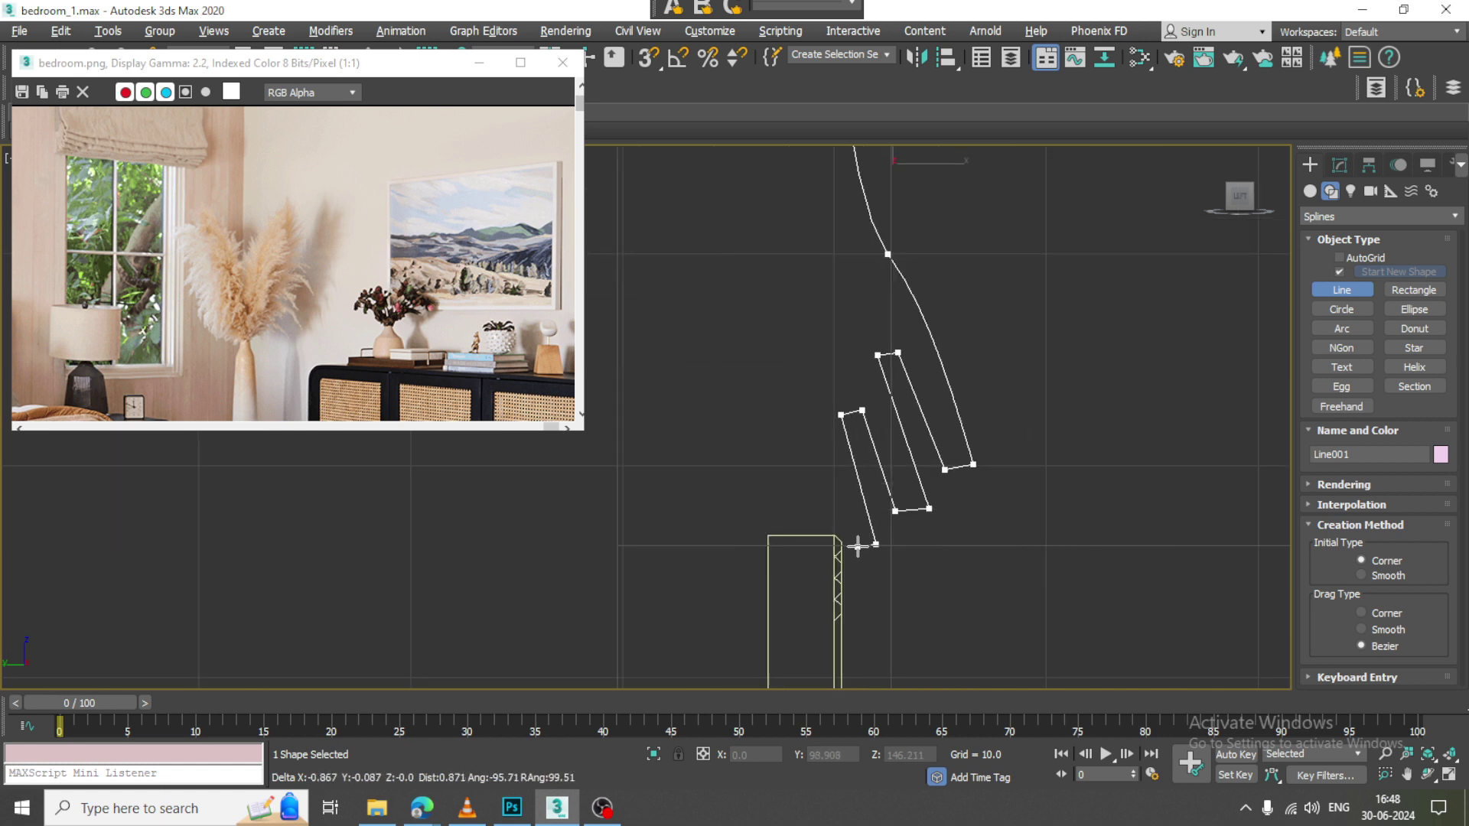
left_click(857, 544)
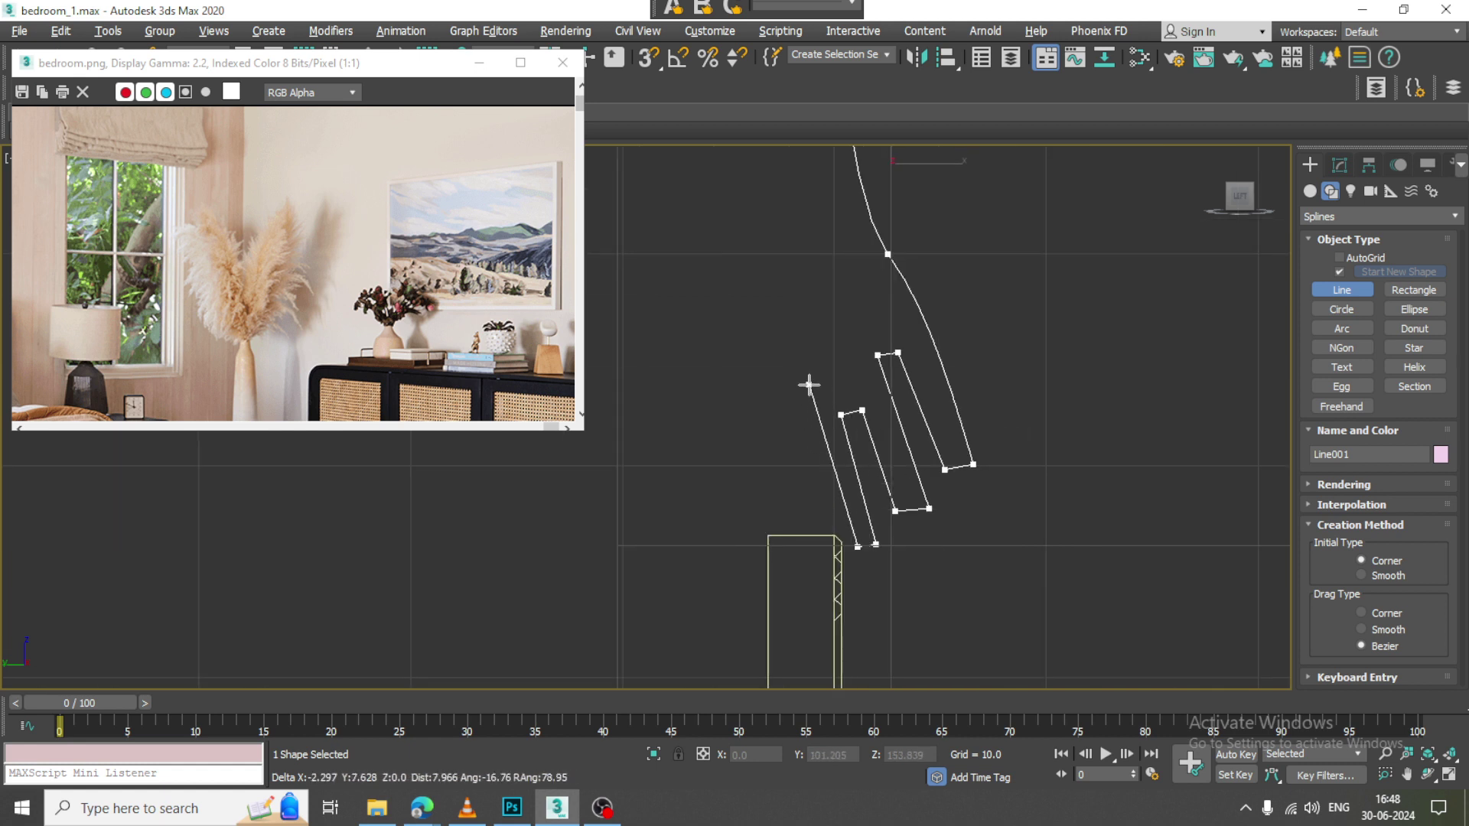
left_click(793, 385)
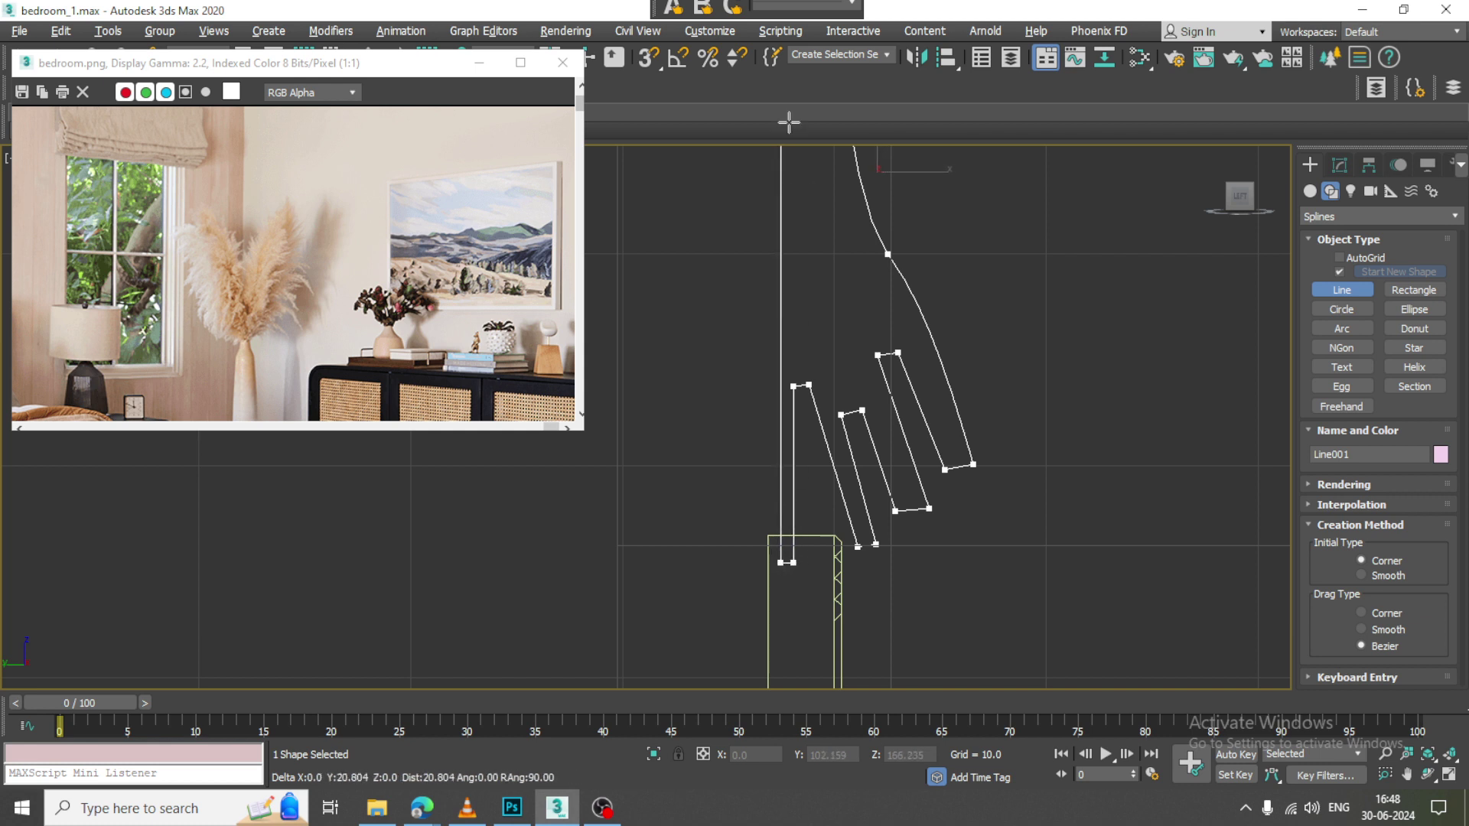
Finish the blind profile with a straight vertical back edge about 36.9 units high, level with the start point, leaving the spline open
middle_click_drag(794, 183, 824, 477)
middle_click_drag(810, 226, 811, 542)
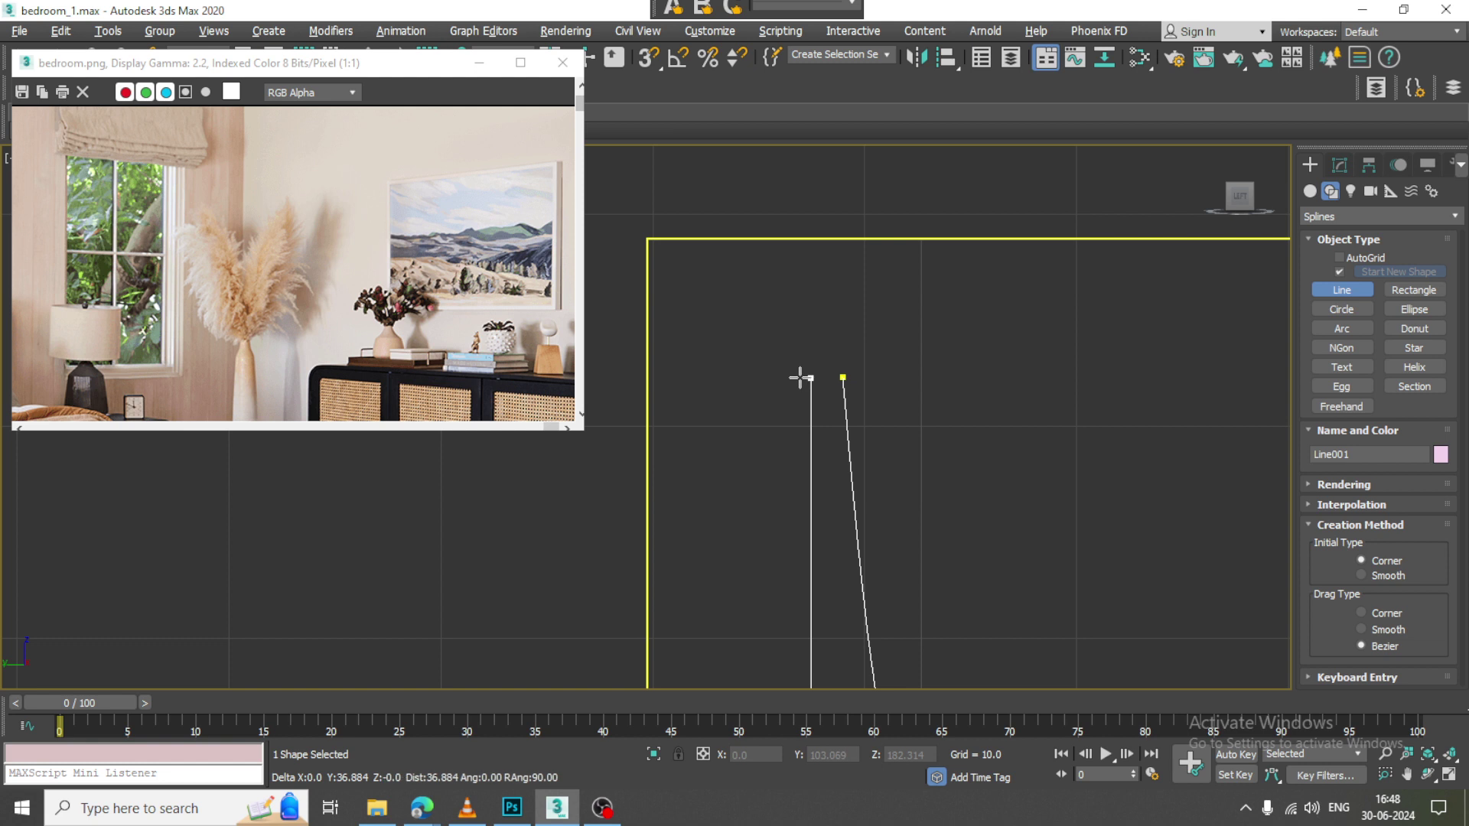
left_click(800, 377, "shift")
right_click(800, 377)
right_click(804, 378)
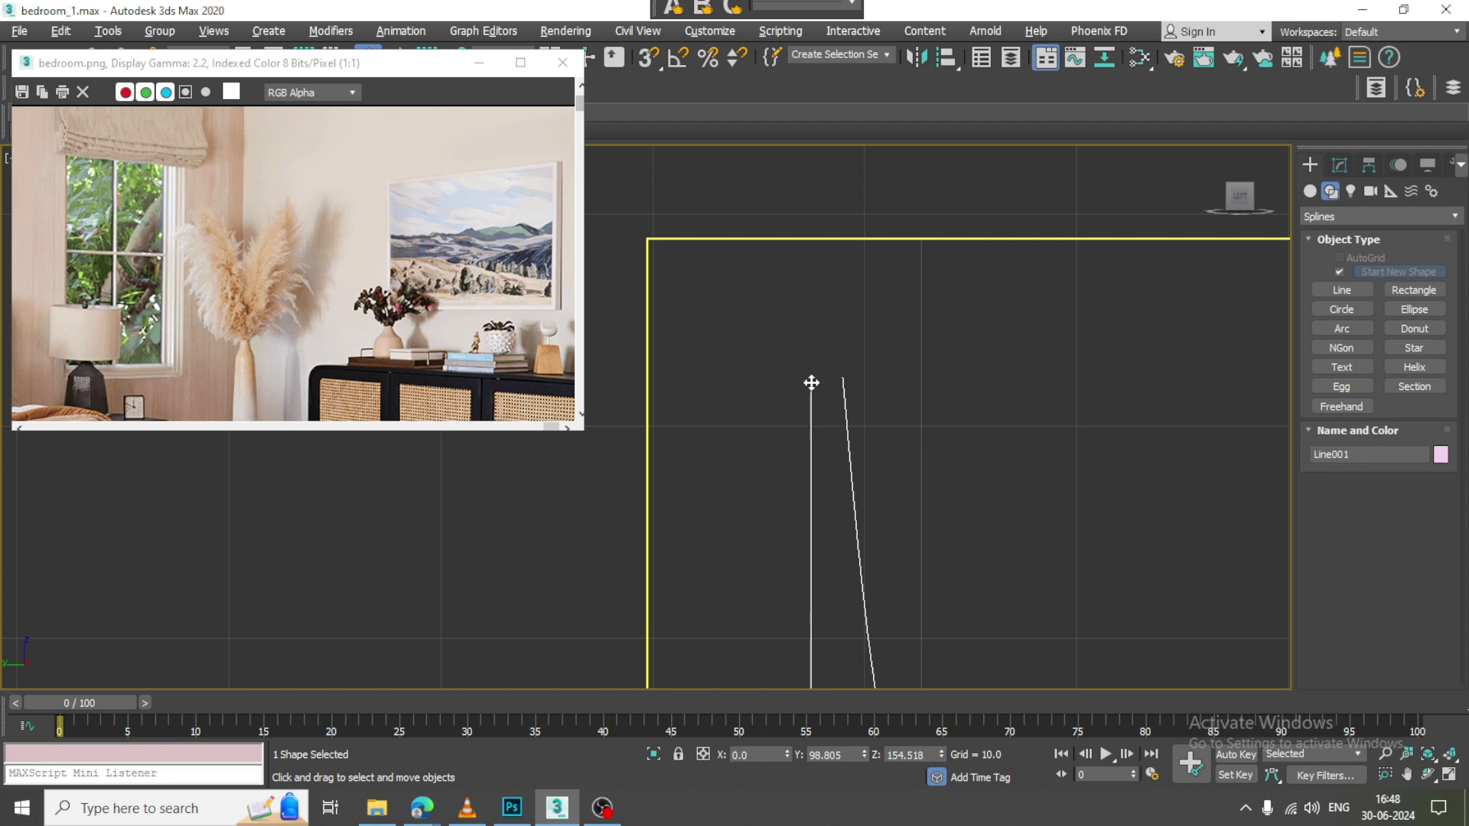
Move the blind profile in the perspective view along Y to about 88.3, clear of the window wall
key("alt+w")
right_click(944, 545)
key("alt+w")
middle_click_drag(944, 545, 1123, 582)
middle_click_drag(1122, 582, 953, 479, "alt")
scroll(922, 490, "up", 4)
key("r")
key("w")
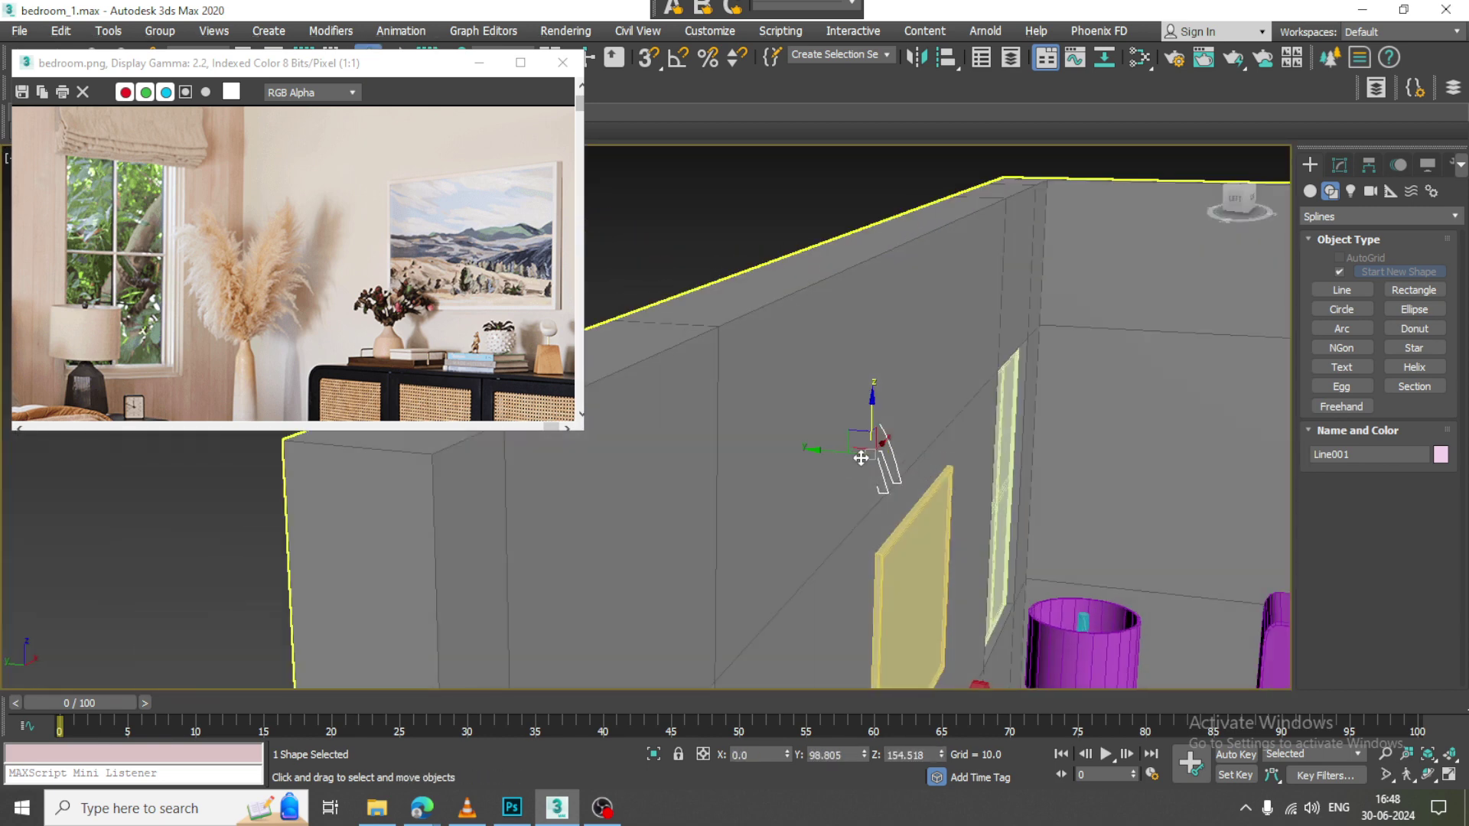
left_click_drag(840, 453, 899, 449)
Fillet the lower corner vertices of the two front folds in the blind profile
middle_click_drag(898, 452, 927, 459, "alt")
middle_click_drag(840, 442, 880, 444, "alt")
scroll(884, 450, "up", 4)
key("1")
key("1")
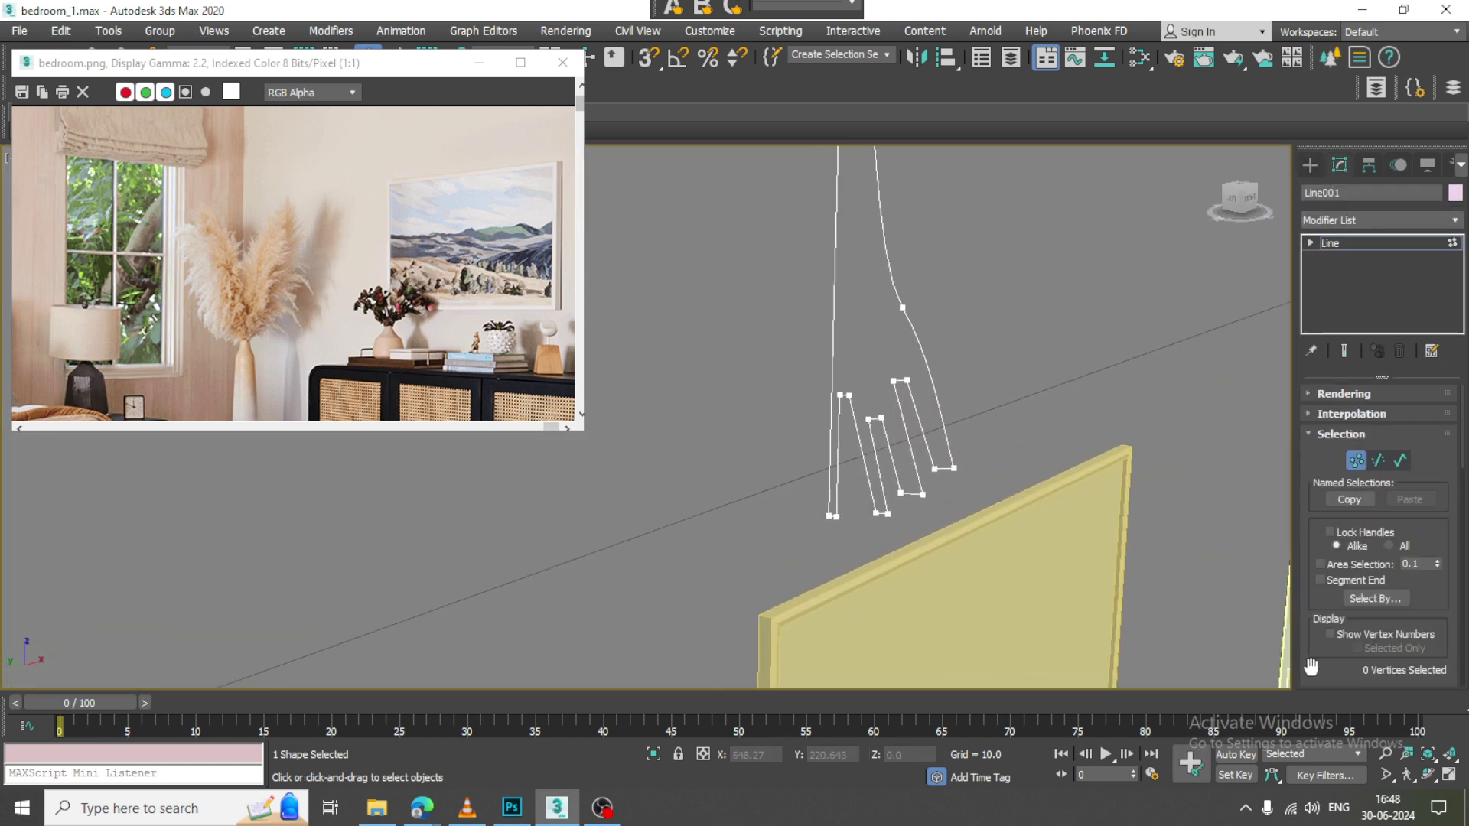
left_click(612, 808)
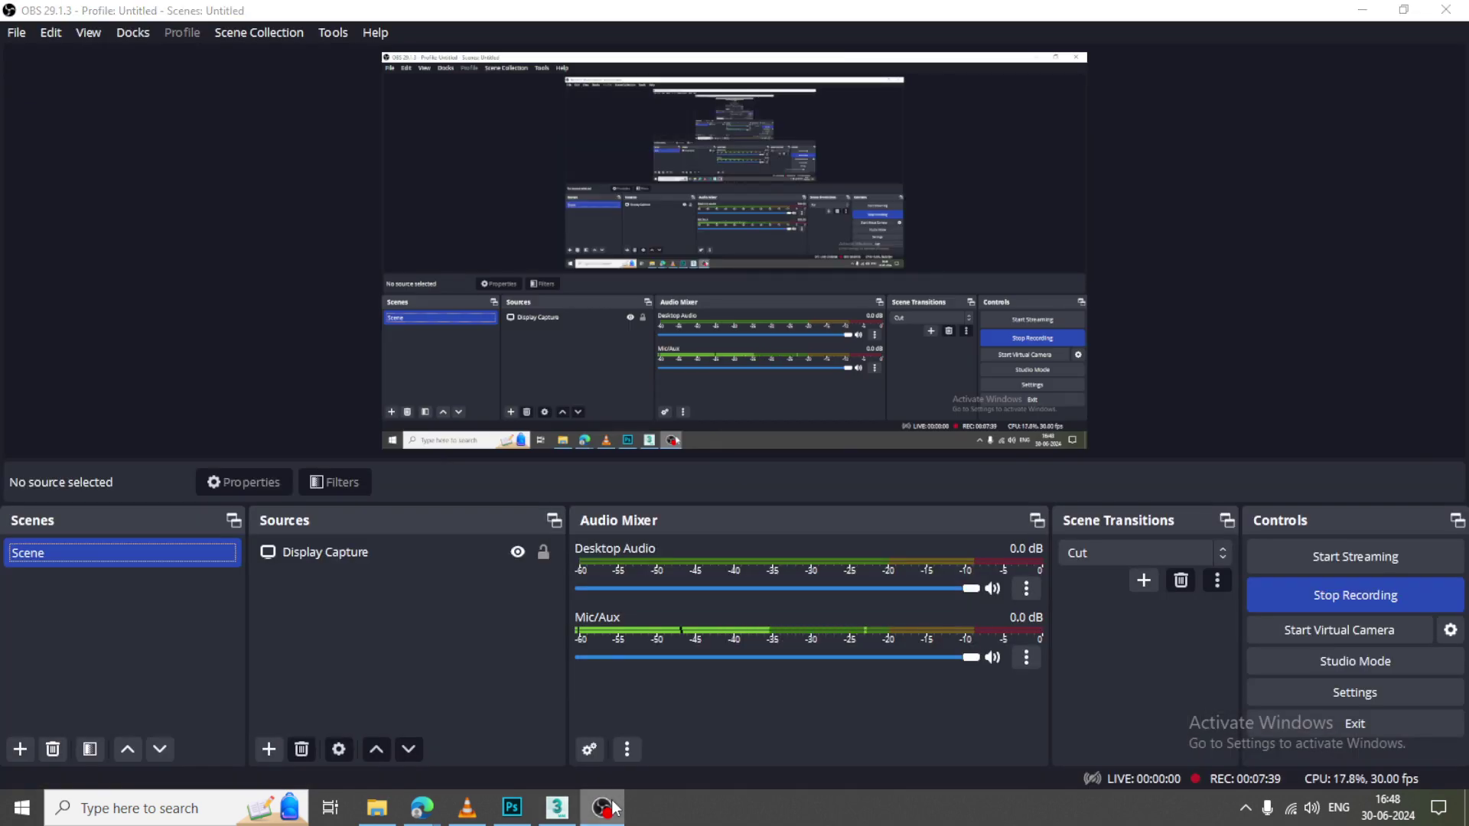
left_click(612, 808)
left_click_drag(1341, 667, 1351, 113)
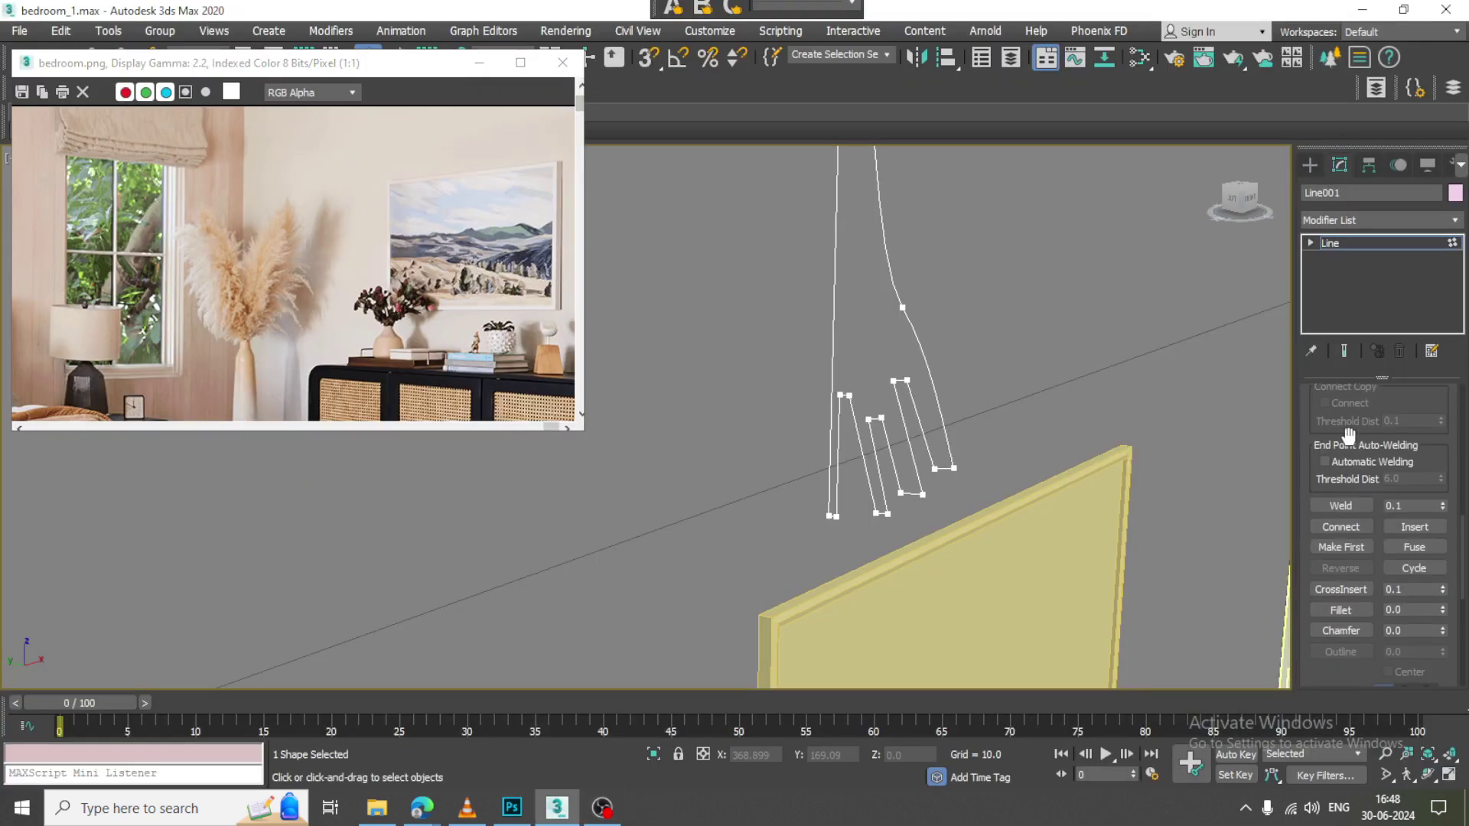
left_click(1340, 610)
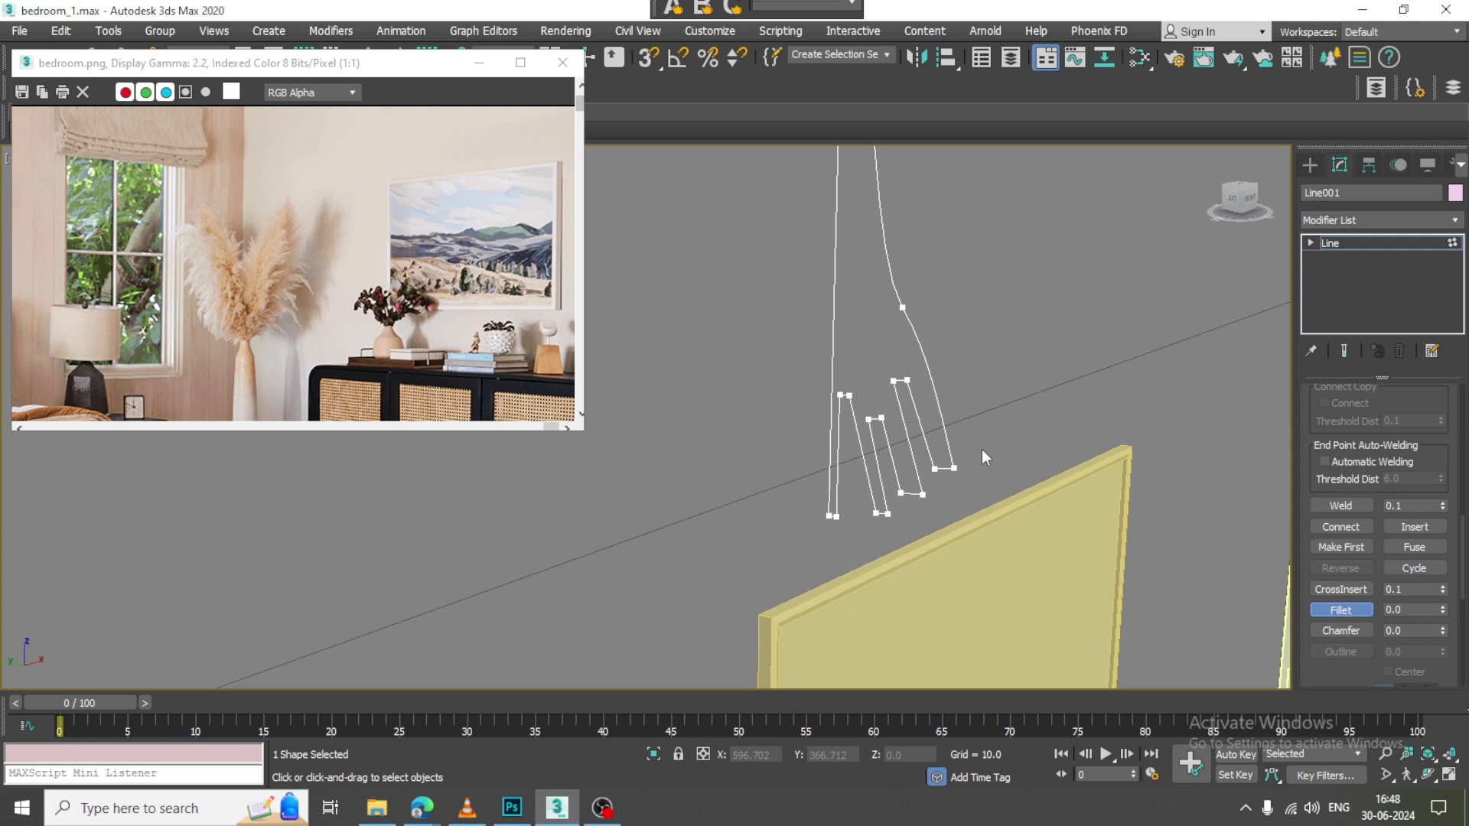
left_click_drag(912, 479, 964, 471)
left_click_drag(884, 504, 882, 505)
left_click_drag(927, 493, 795, 494)
key("w")
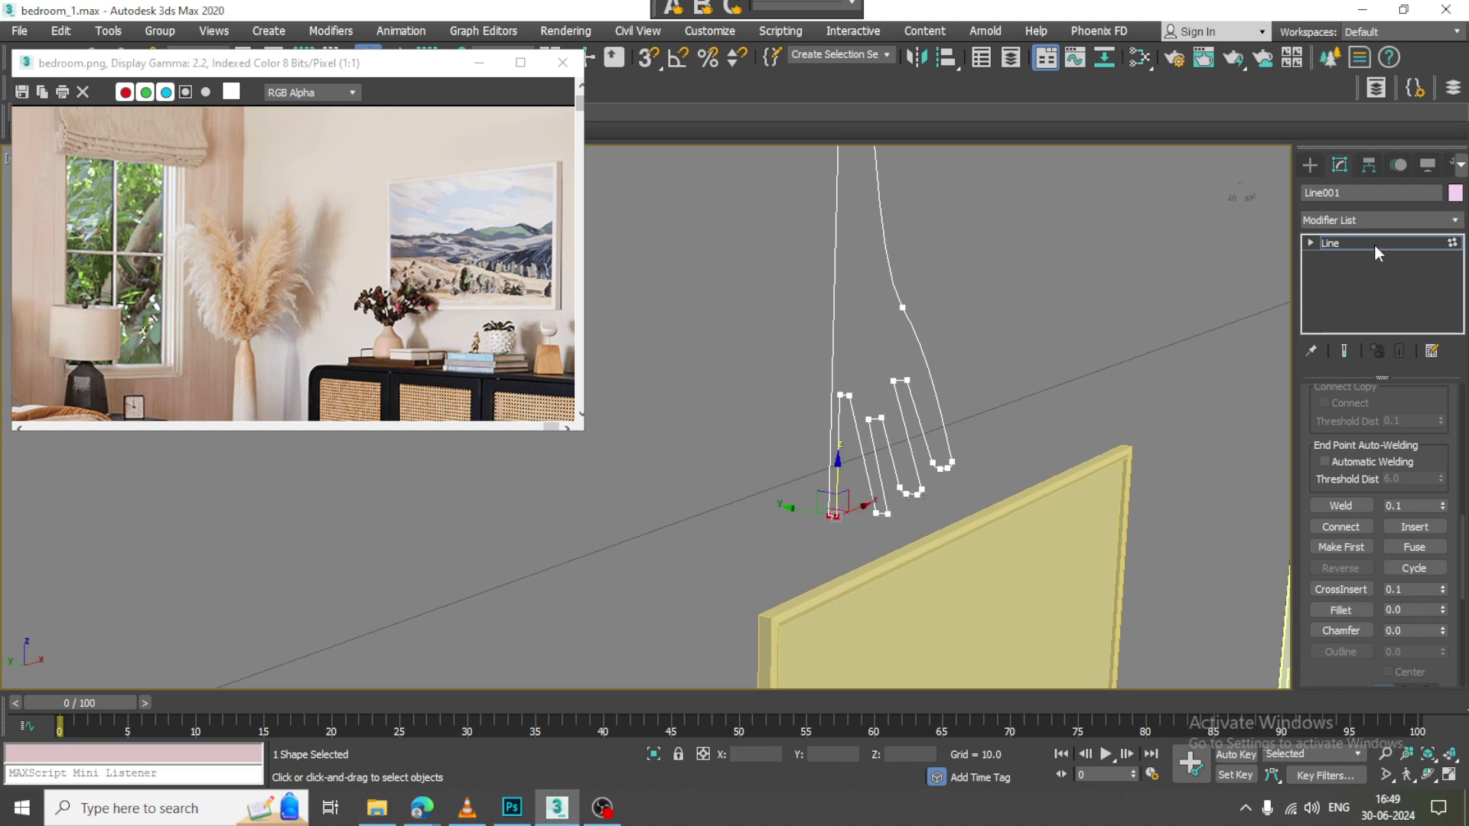
Enable the blind spline's rendering in the viewport with a rectangular cross-section
left_click(1396, 221)
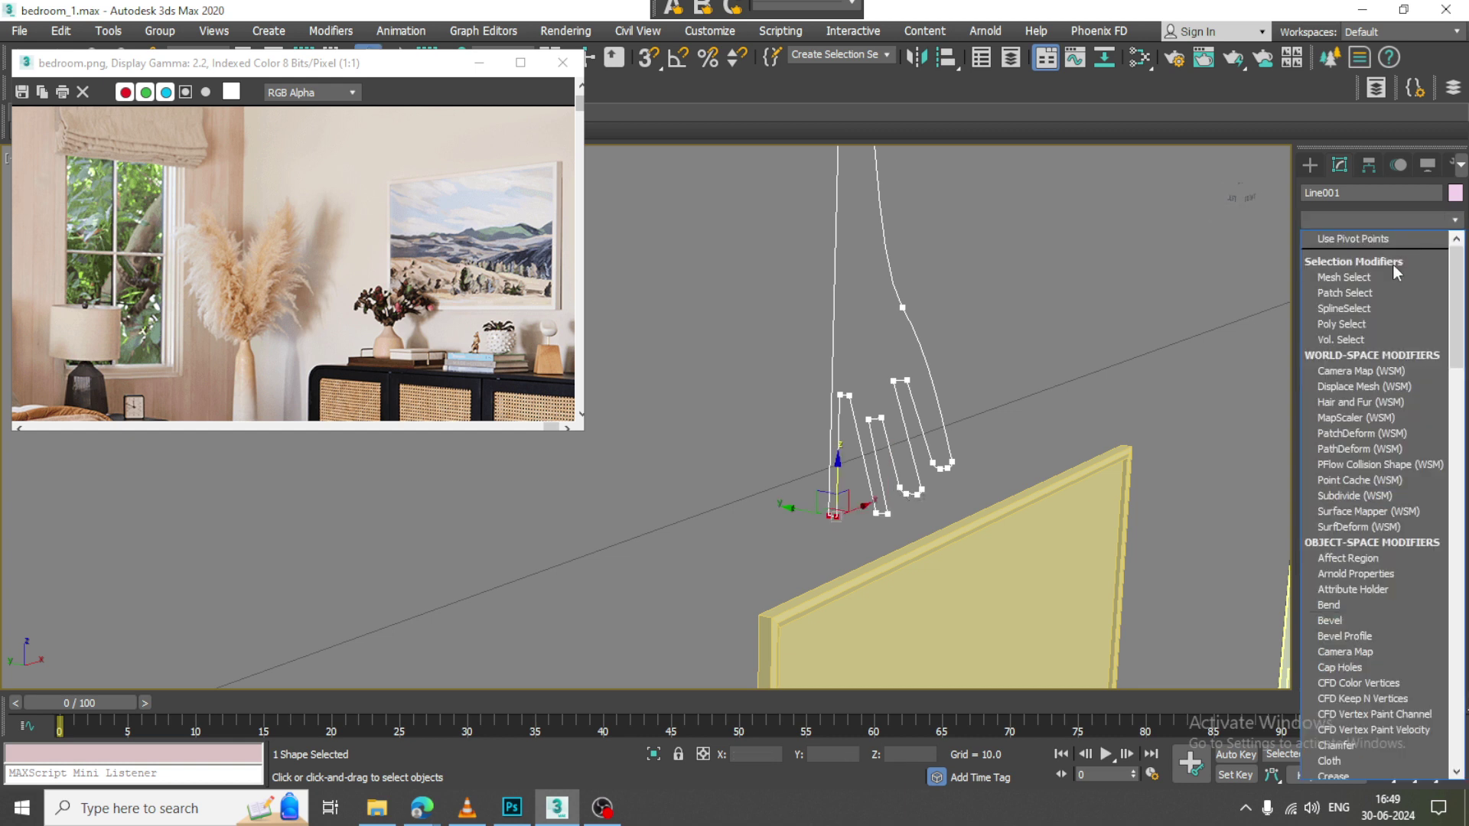
left_click(1325, 179)
left_click_drag(1313, 409, 1336, 641)
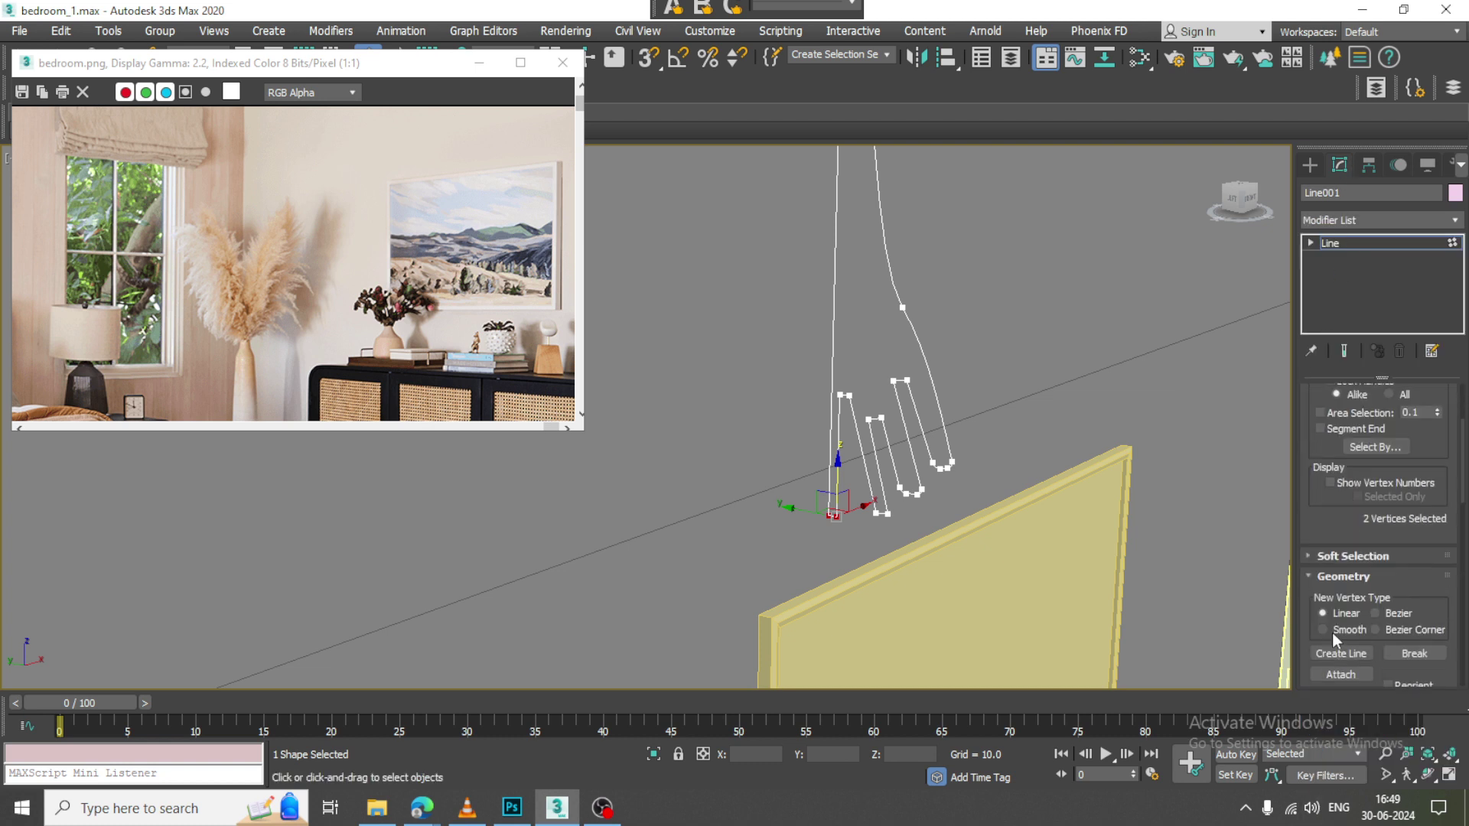
scroll(1321, 429, "up", 3)
left_click(1315, 396)
scroll(1333, 459, "down", 1)
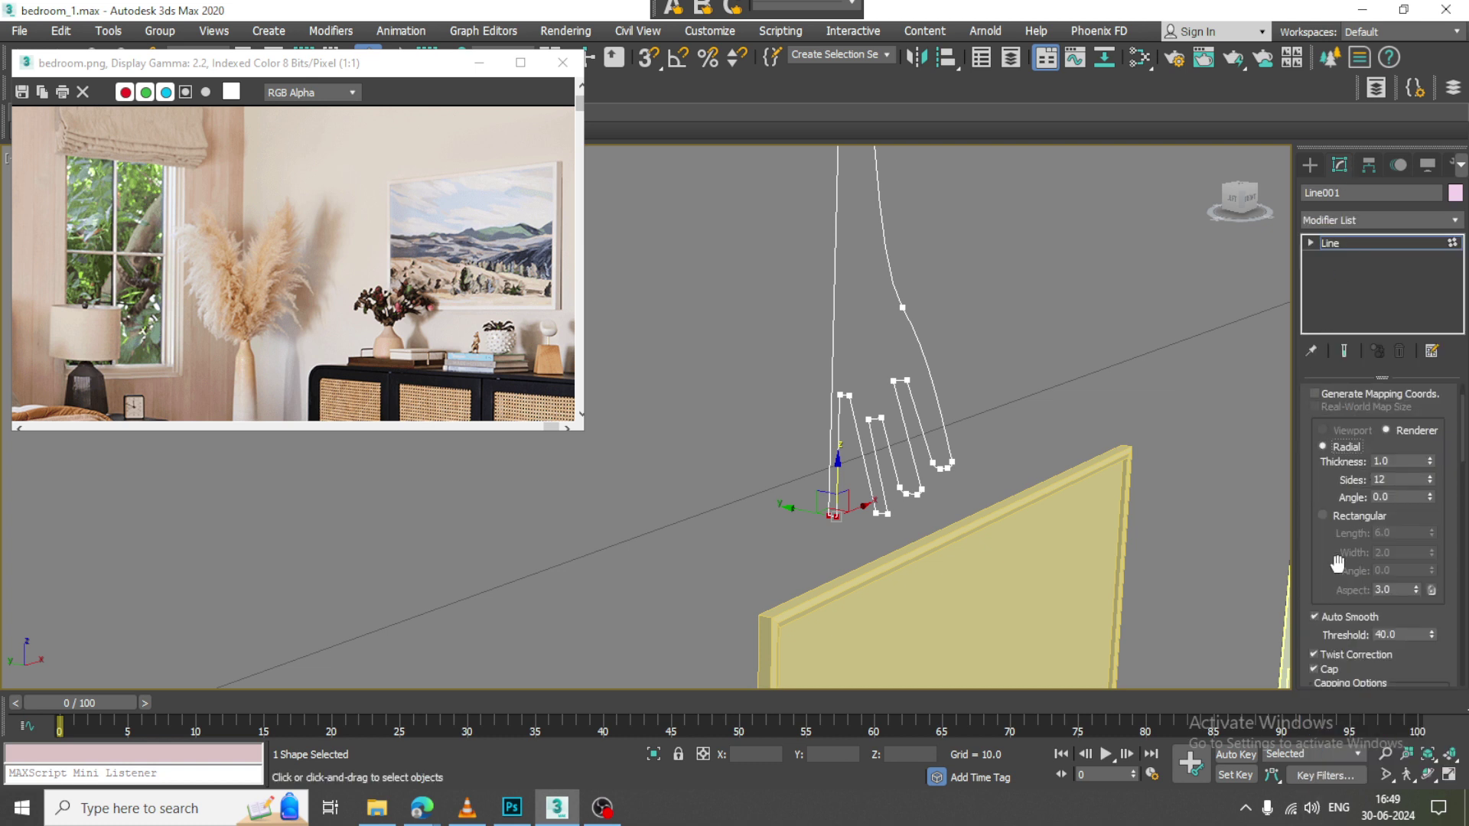
scroll(1314, 421, "up", 1)
left_click(1315, 426)
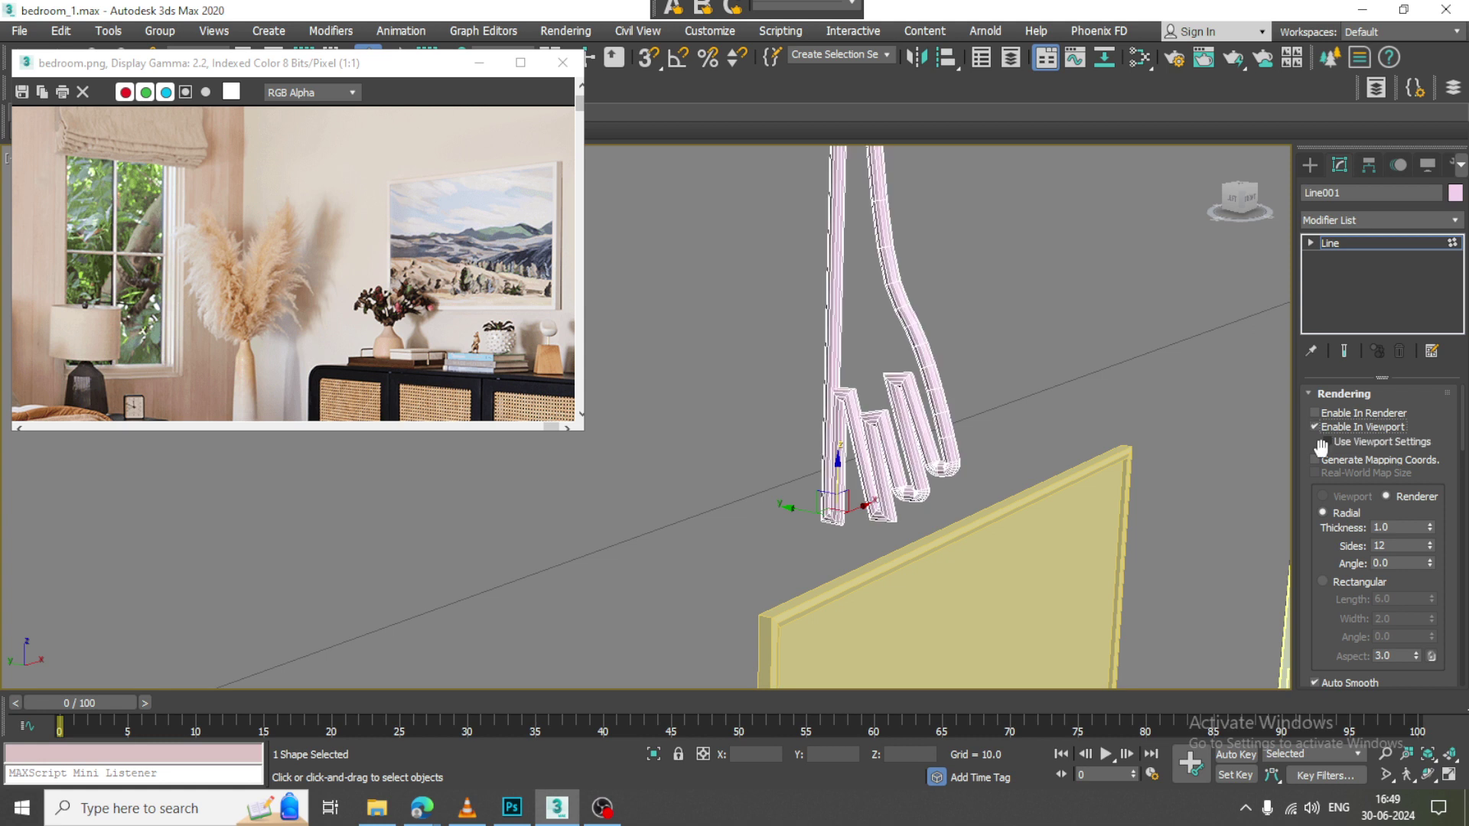
left_click(1332, 580)
Set the blind's rectangular section to a length of 62.924 and a width of 0.08
left_click_drag(1432, 599, 1446, 690)
left_click_drag(1431, 620, 1352, 779)
key("ctrl+z")
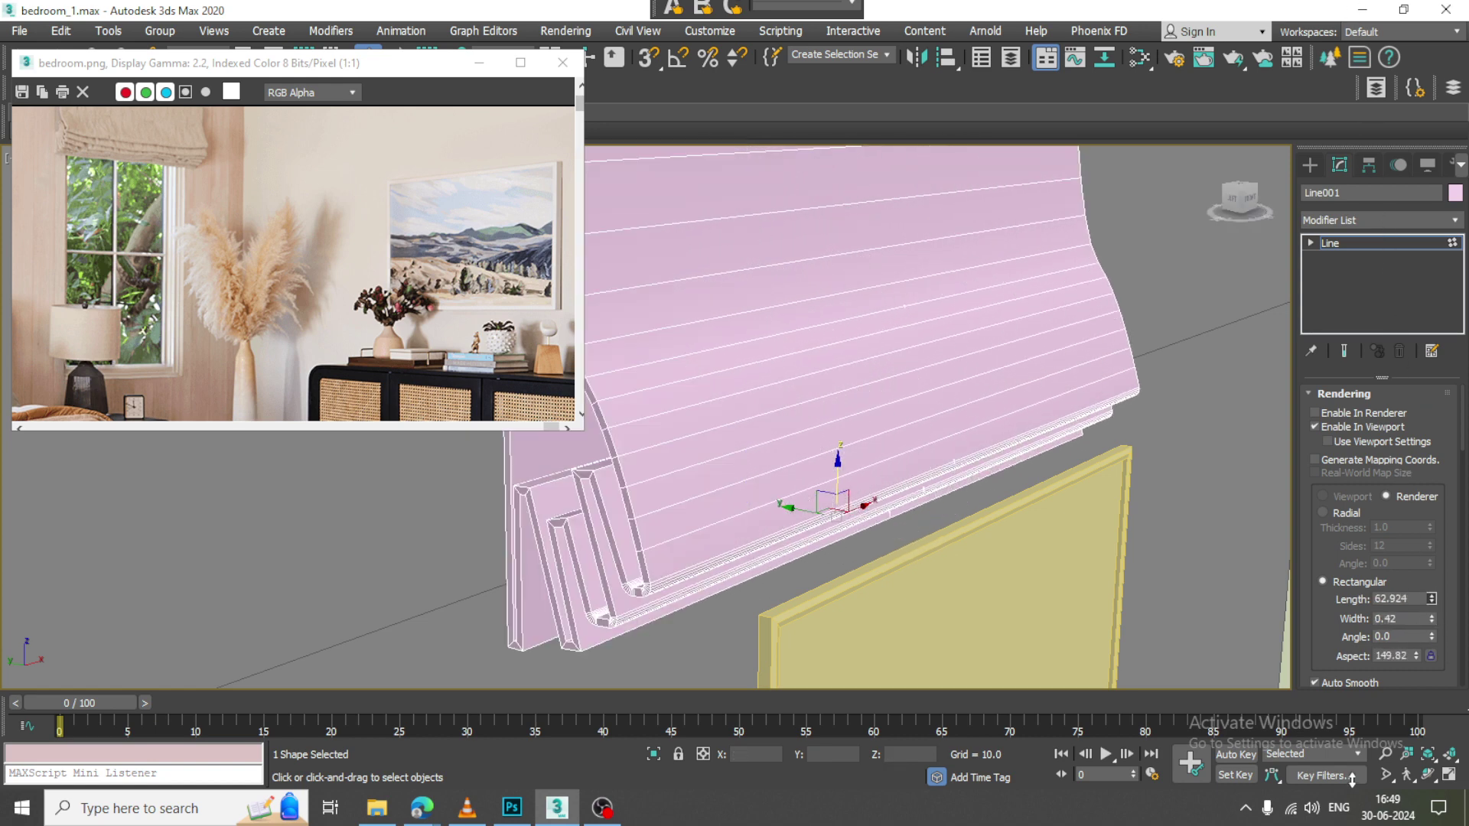
scroll(1056, 436, "down", 4)
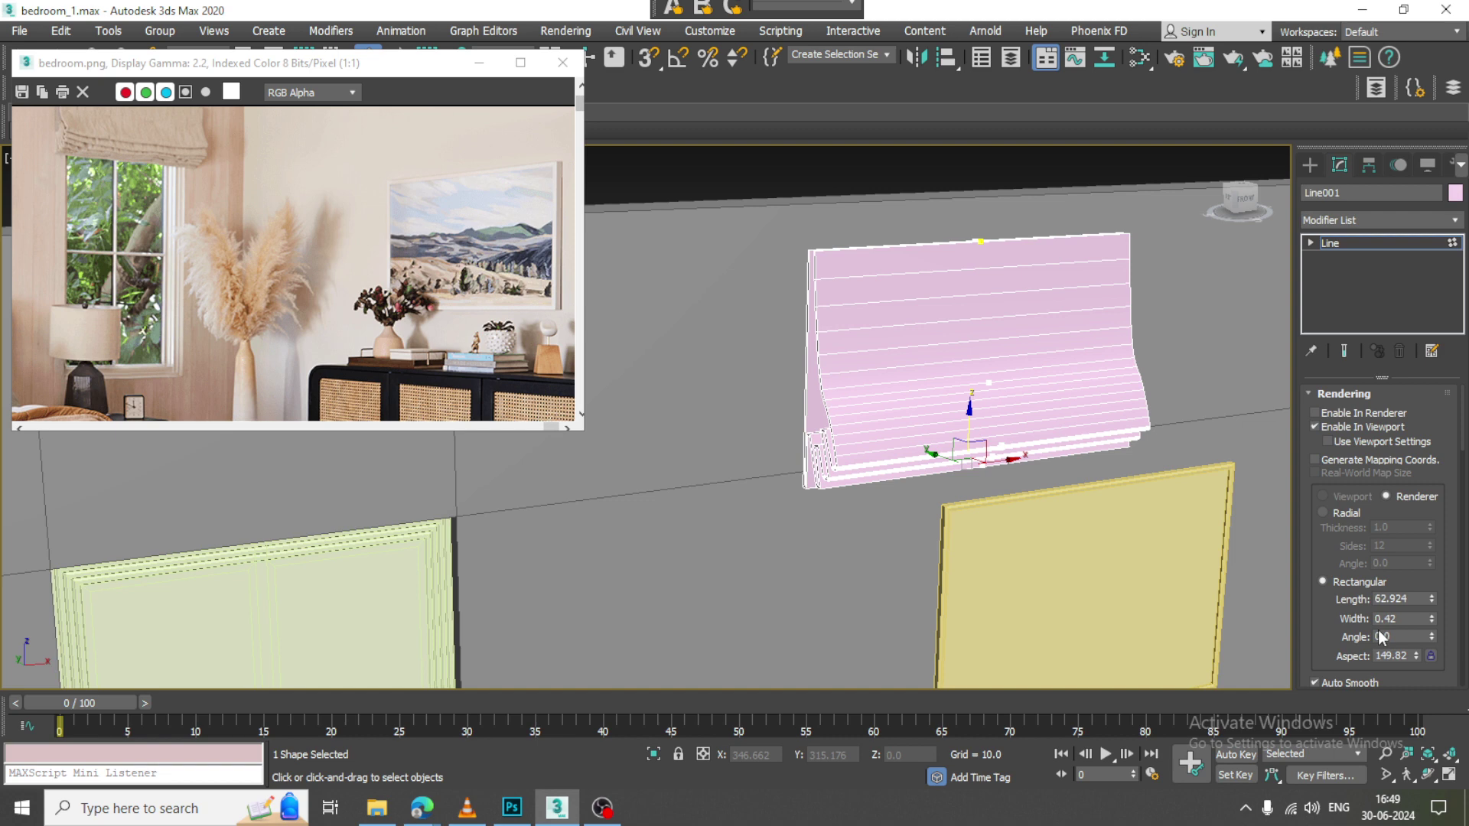
left_click_drag(1437, 612, 1438, 652)
scroll(1169, 494, "down", 1)
scroll(1096, 482, "down", 6)
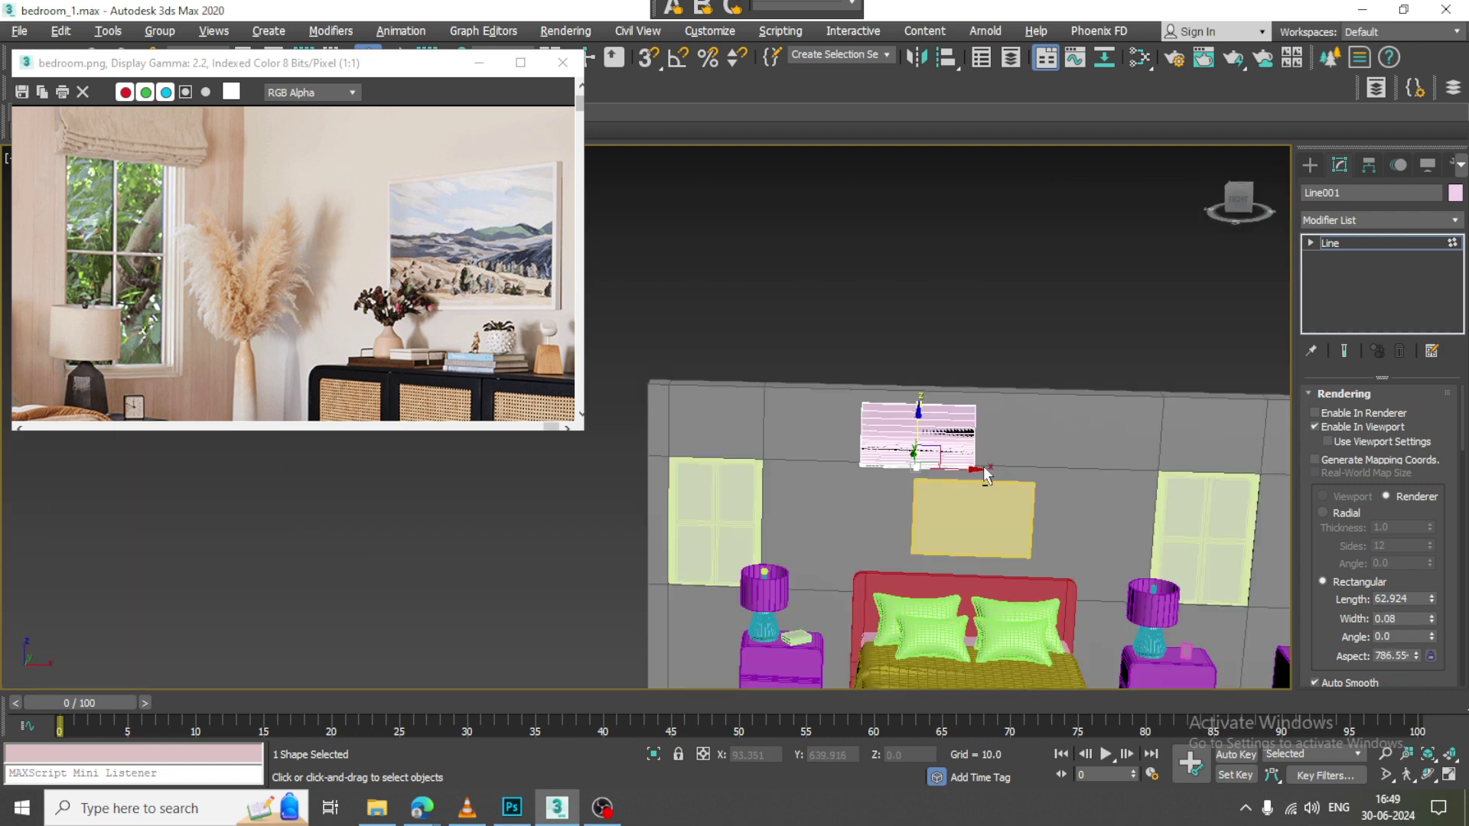
middle_click_drag(995, 475, 817, 473)
left_click_drag(779, 465, 1070, 464)
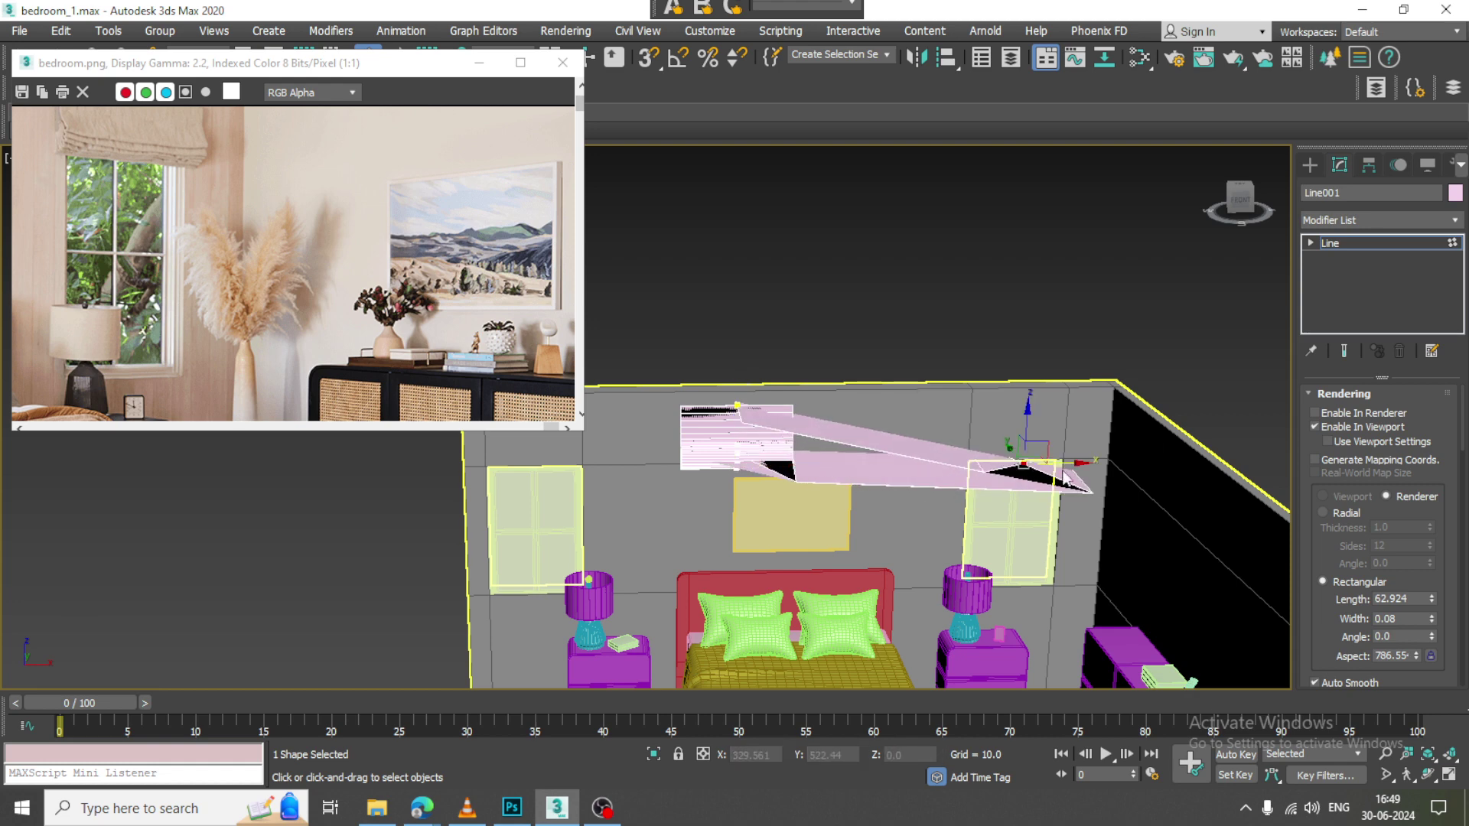
key("ctrl+z")
Leave vertex editing and move the whole blind along X to about 159.6, above the window beside the sideboard
left_click(1380, 246)
left_click_drag(773, 460, 1058, 459)
middle_click_drag(1057, 459, 1008, 413, "alt")
scroll(1021, 421, "up", 4)
scroll(1010, 449, "up", 4)
middle_click_drag(1008, 413, 1375, 553)
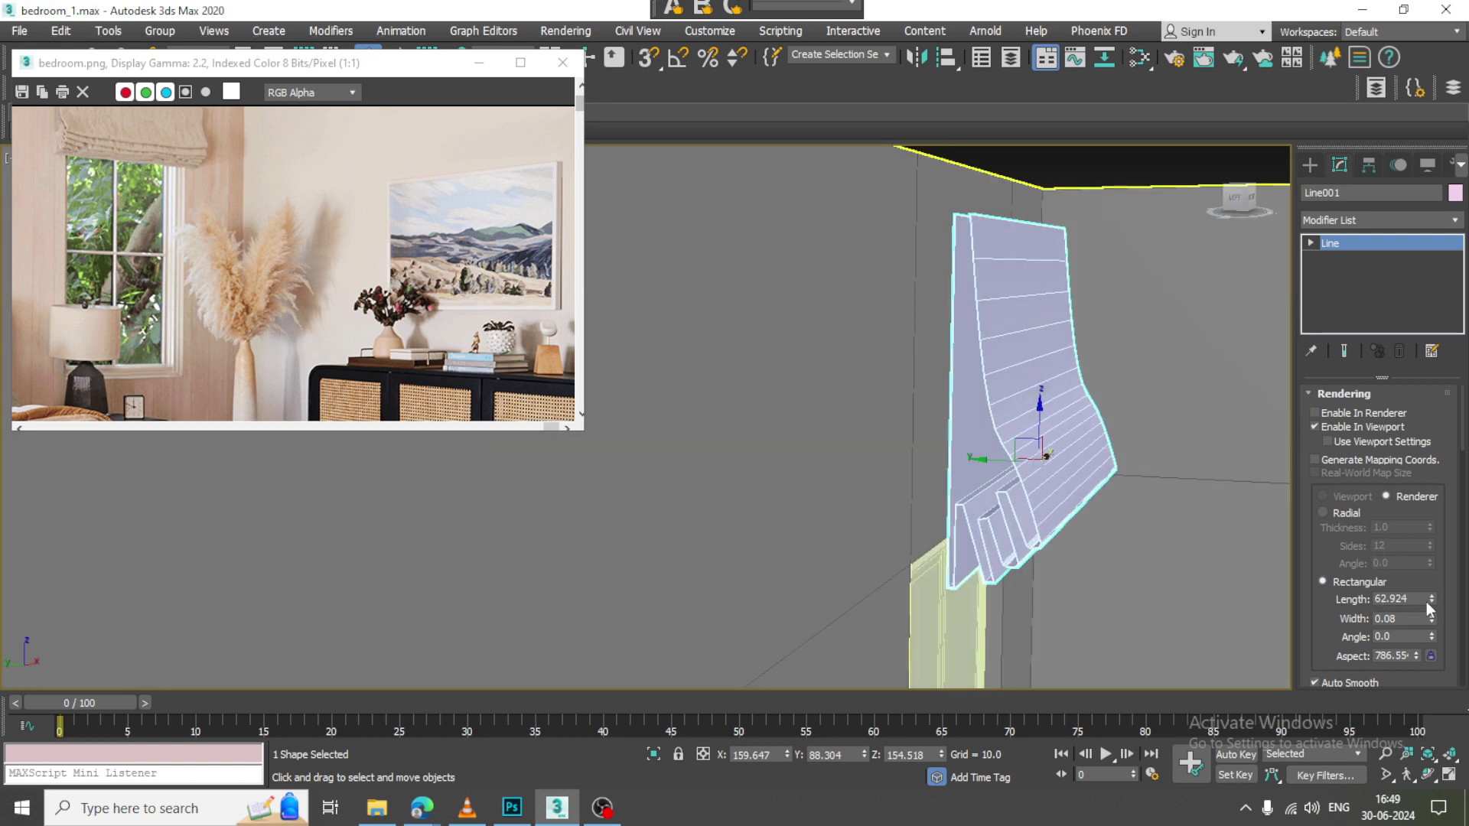
Set the blind's rectangular section width to 0.39
left_click_drag(1433, 619, 1432, 565)
middle_click_drag(1086, 545, 1140, 551, "alt")
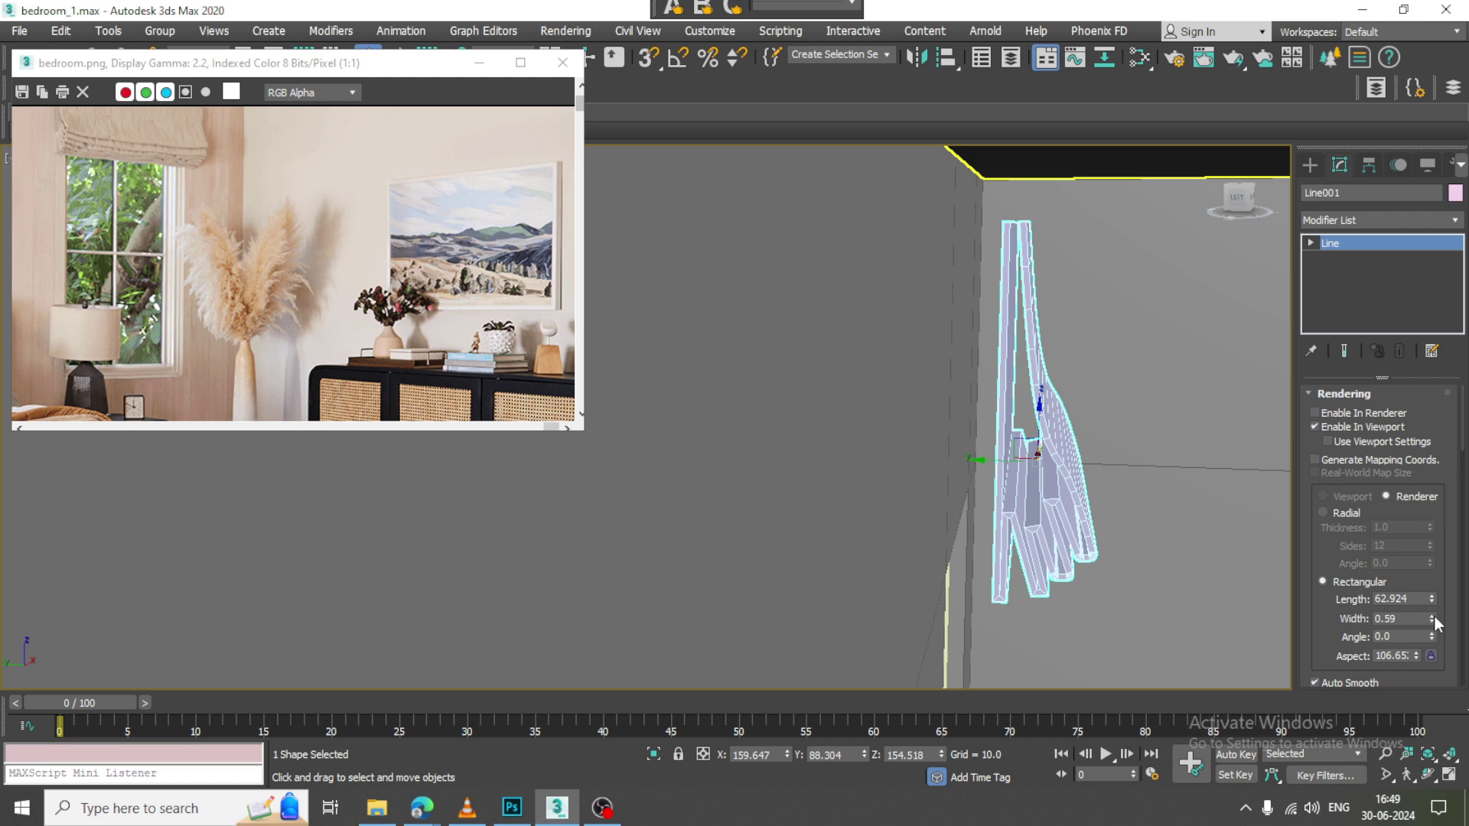
left_click_drag(1434, 617, 1446, 634)
middle_click_drag(1271, 562, 1021, 456, "alt")
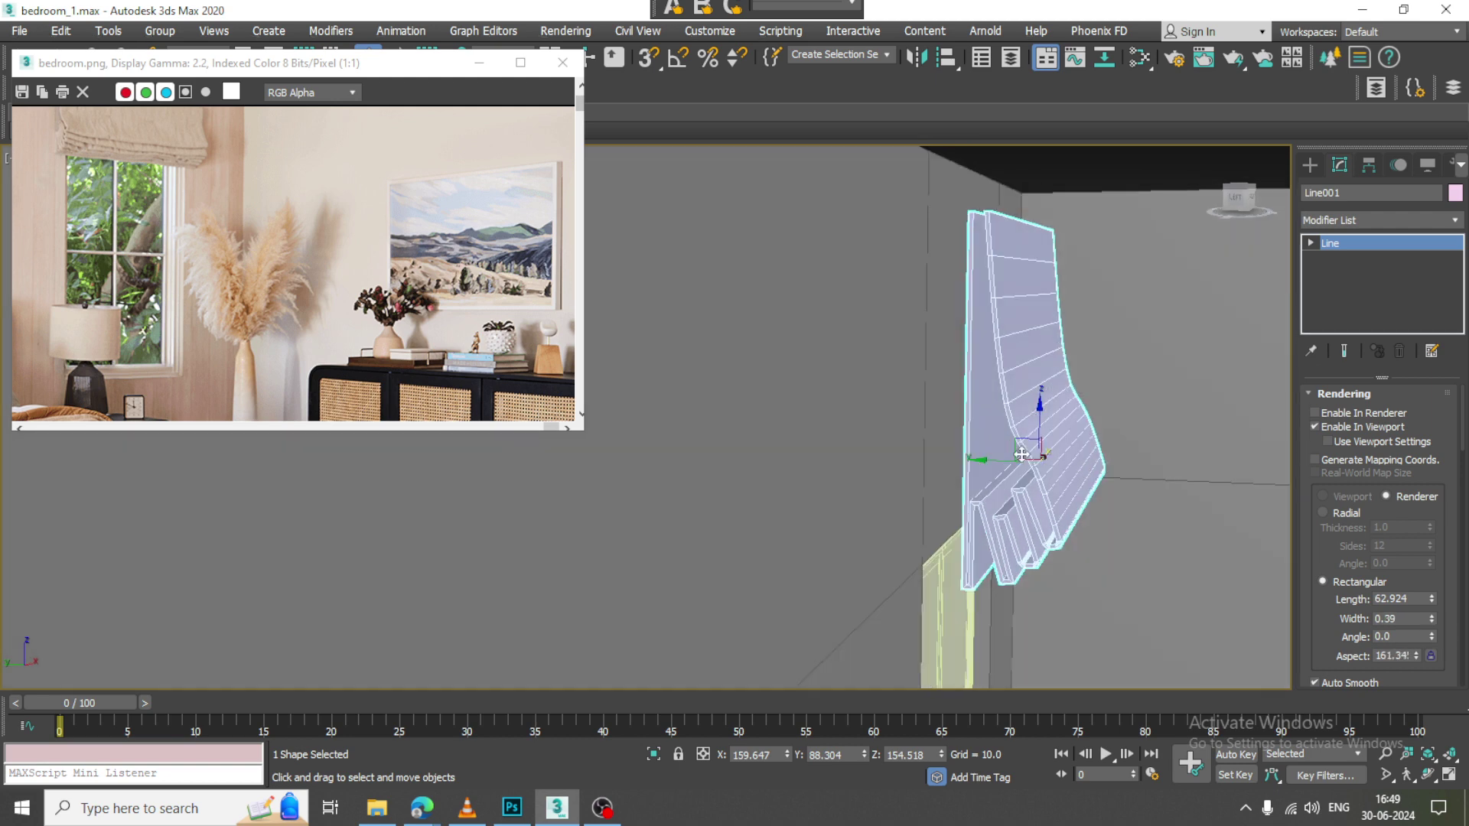
Move the blind against the wall above the window at about X 163.8, Y 93.3, and save the scene
left_click_drag(998, 462, 954, 456)
scroll(954, 456, "down", 6)
middle_click_drag(1059, 495, 920, 480, "alt")
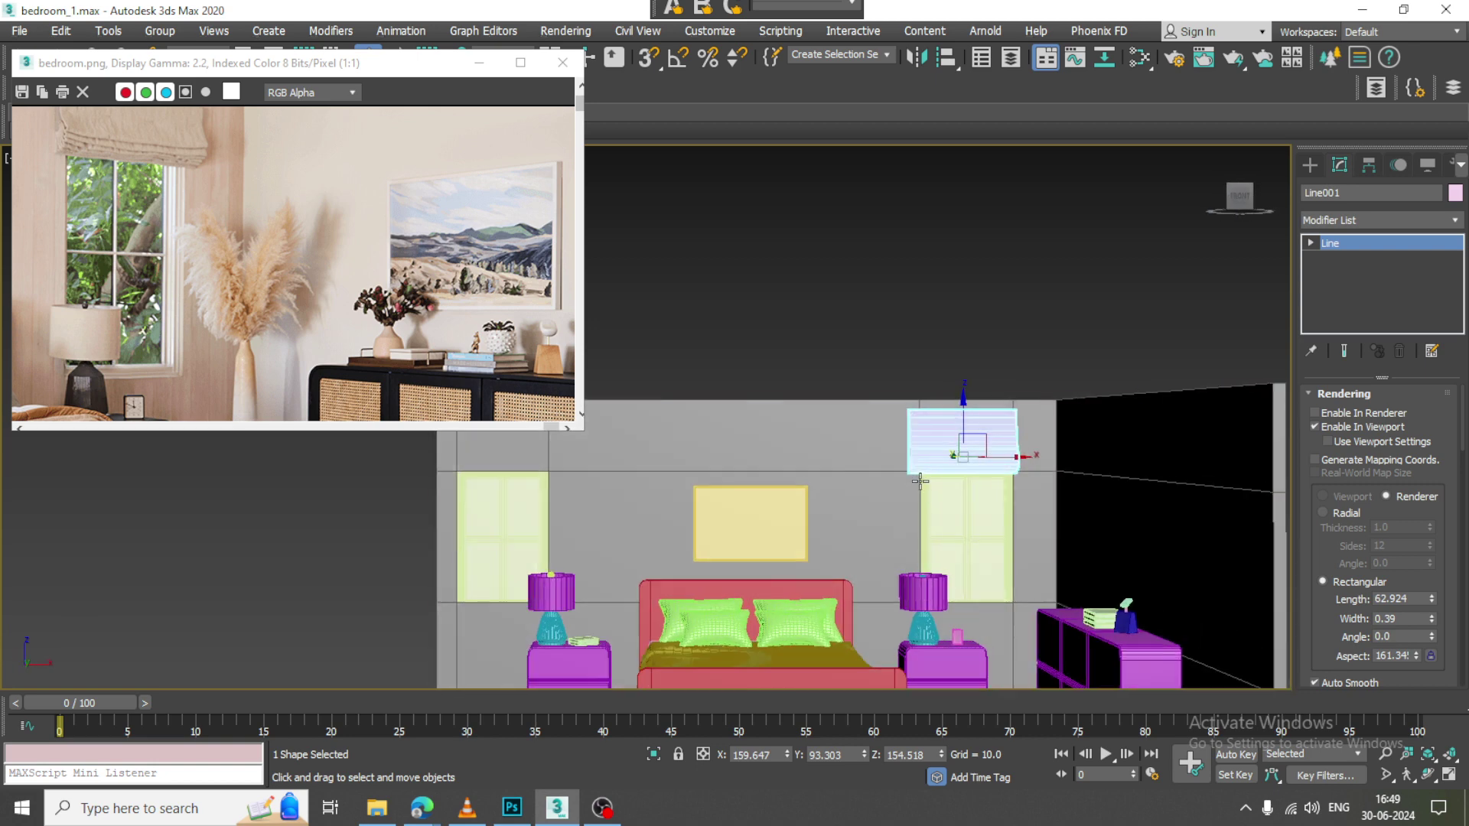
scroll(920, 479, "up", 4)
left_click_drag(1056, 426, 1072, 425)
middle_click_drag(968, 434, 1046, 447, "alt")
scroll(1043, 502, "down", 8)
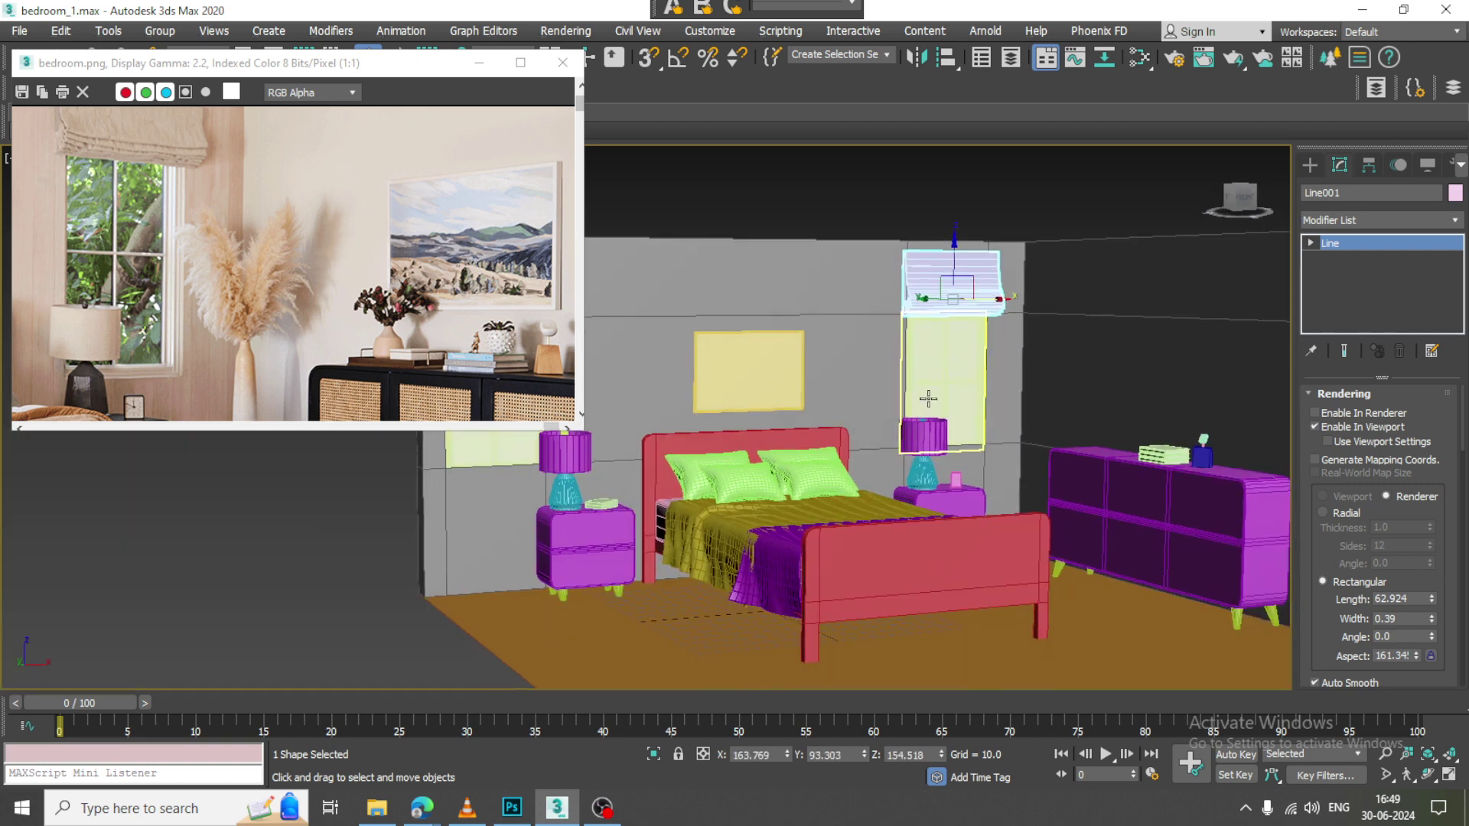
key("ctrl+s")
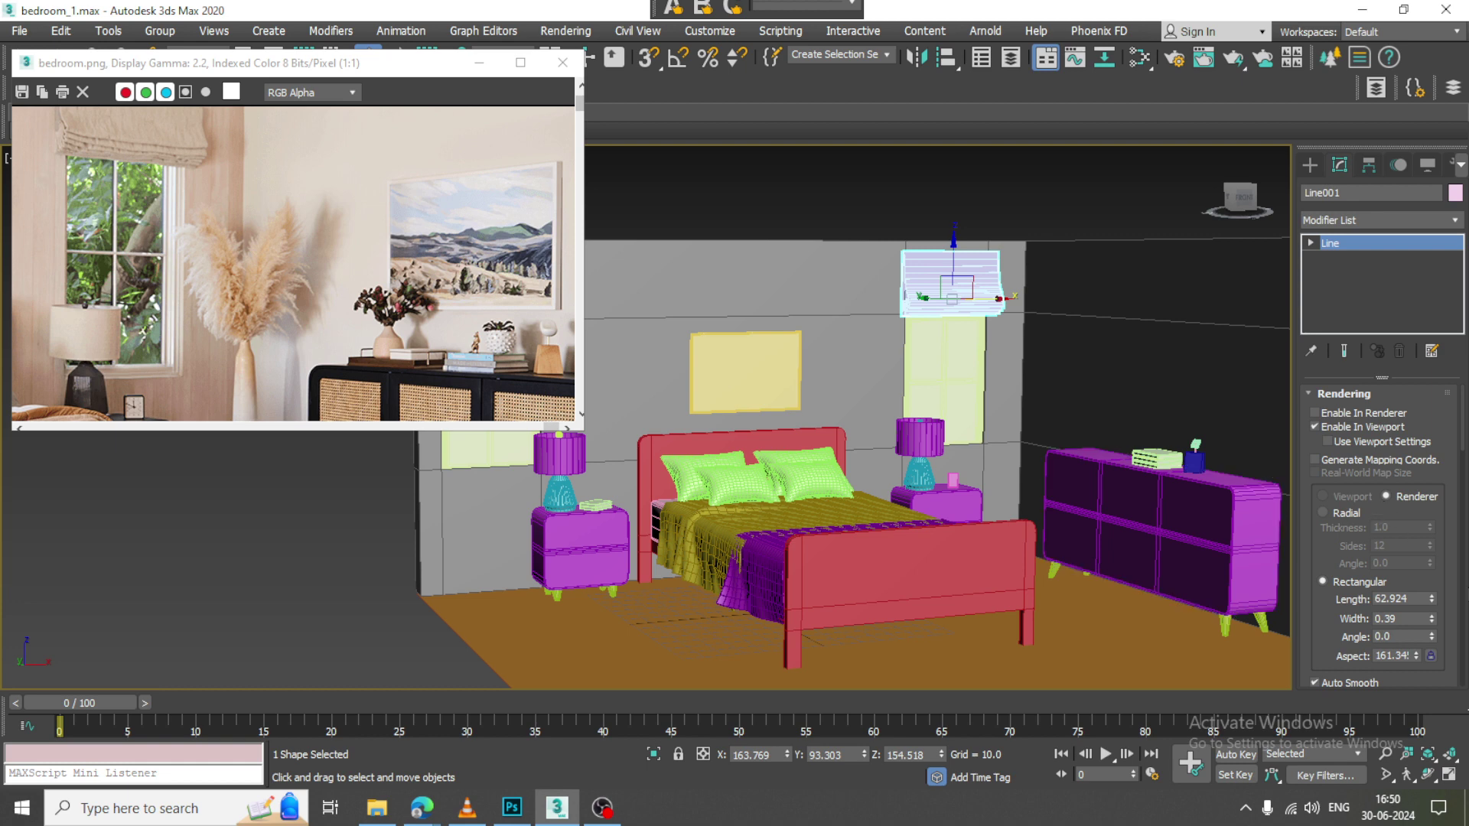
Create a flat box about 41.2 by 21.5 by 1.3 on the sideboard's top with AutoGrid on, beside the stacked books
left_click(1310, 164)
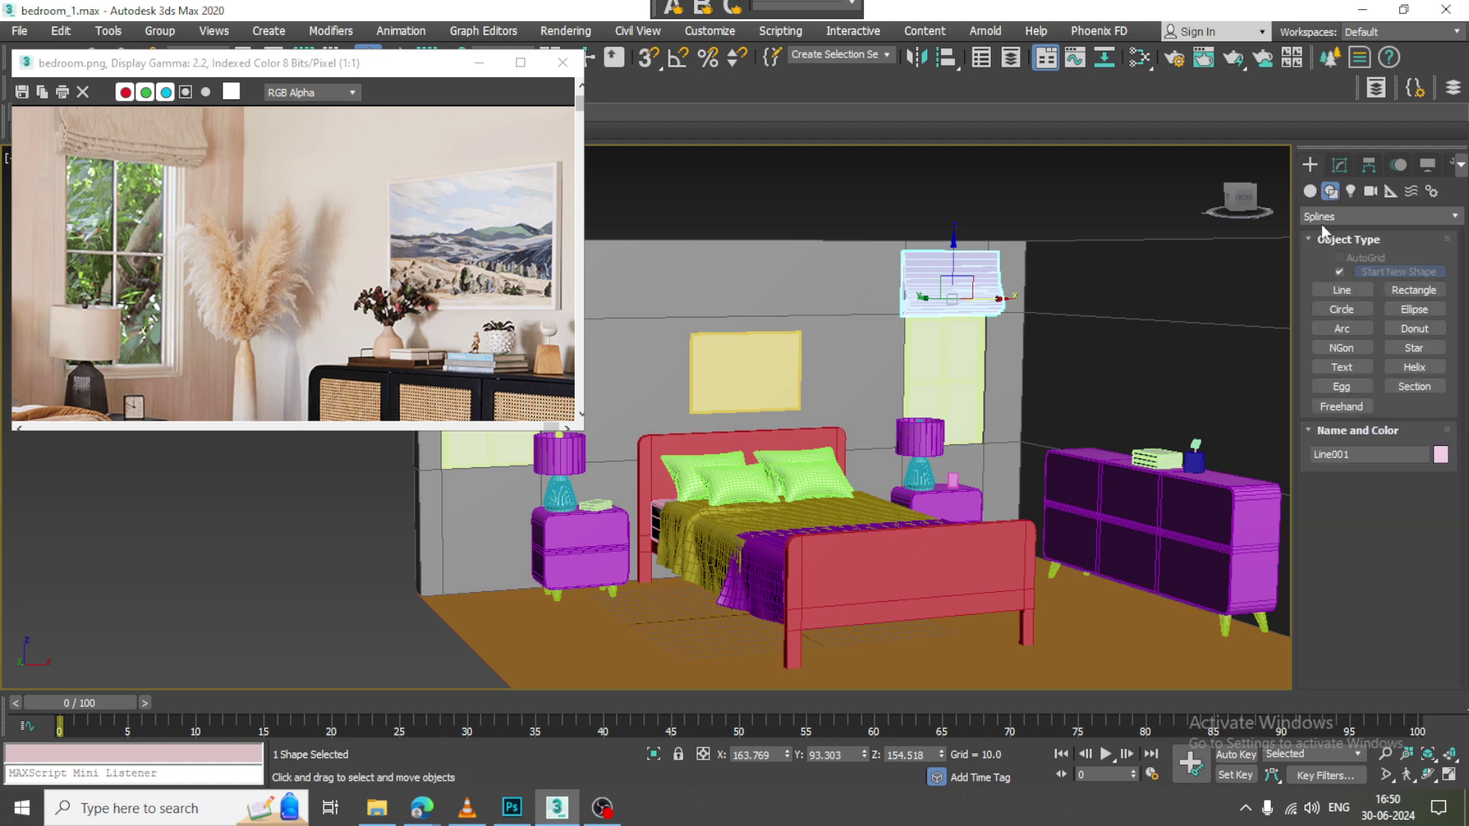
left_click(1341, 278)
middle_click_drag(1044, 482, 1170, 509, "alt")
middle_click_drag(1170, 509, 993, 532)
scroll(1072, 518, "up", 5)
scroll(830, 423, "up", 3)
scroll(508, 350, "up", 2)
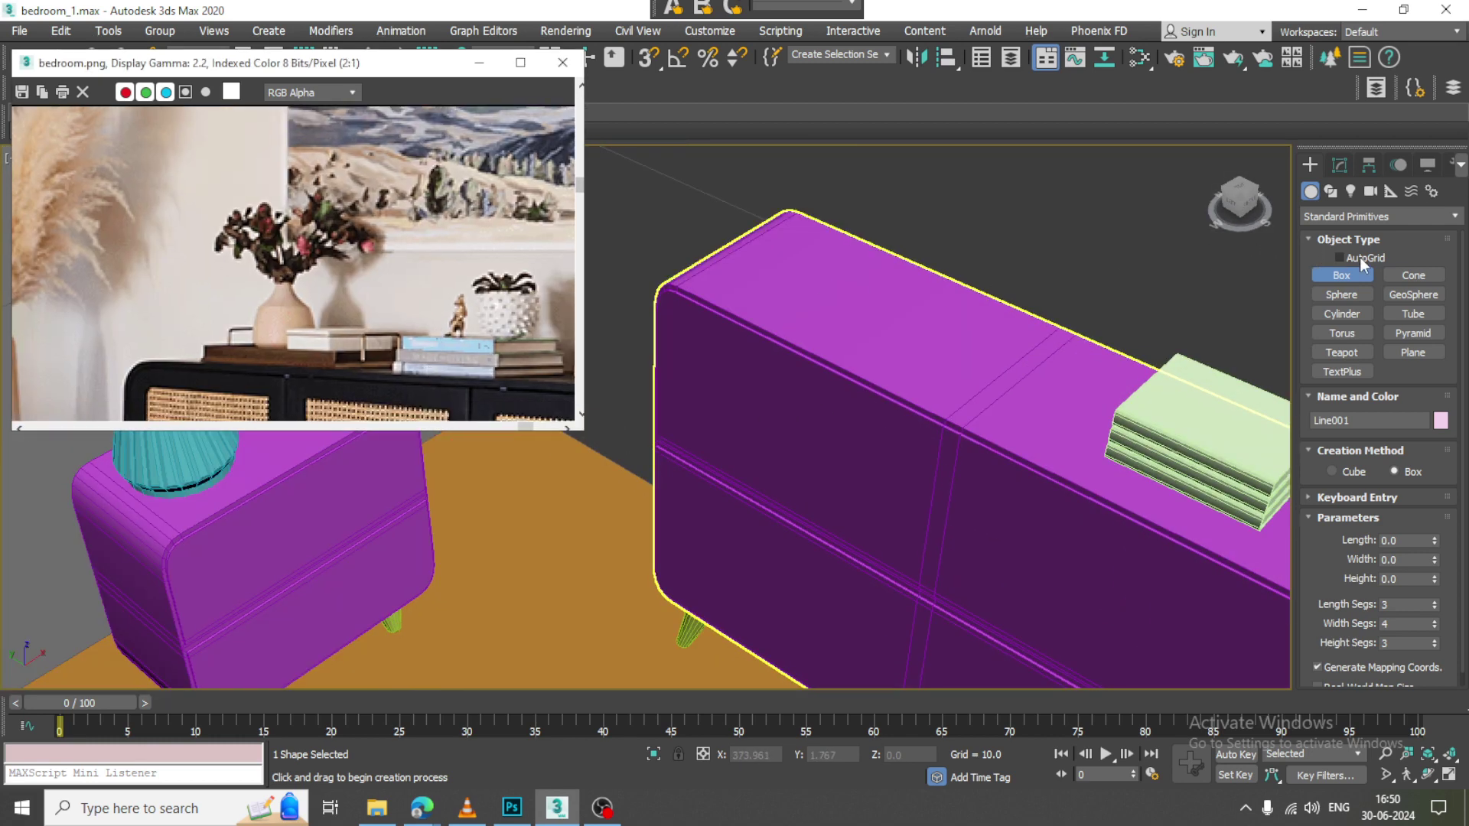
left_click(1340, 258)
left_click_drag(809, 235, 964, 407)
key("w")
left_click(1339, 165)
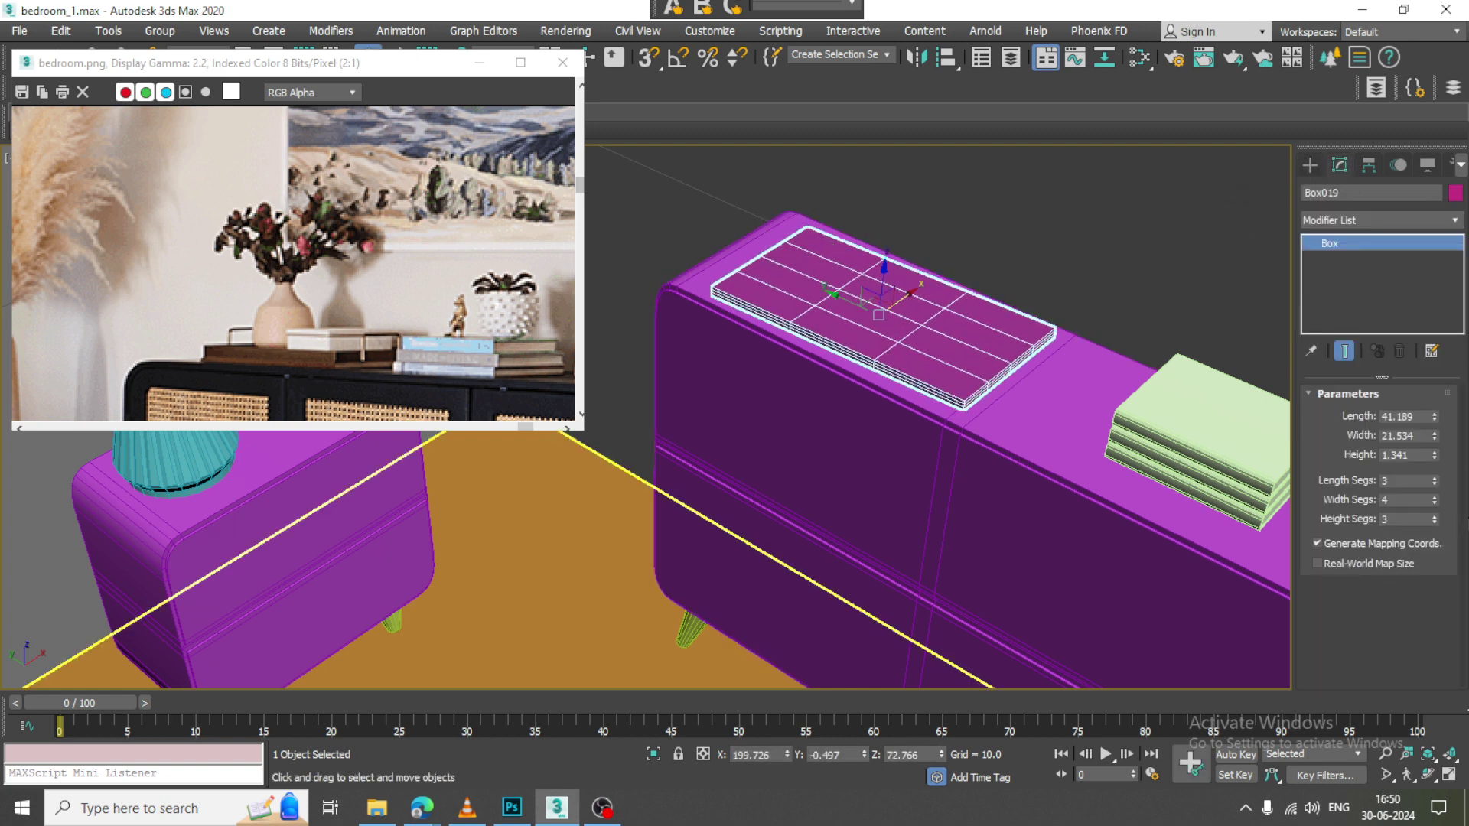
Reduce the flat box's length, width and height segments to 1 and convert it to an Editable Poly
left_click_drag(1434, 482, 1429, 514)
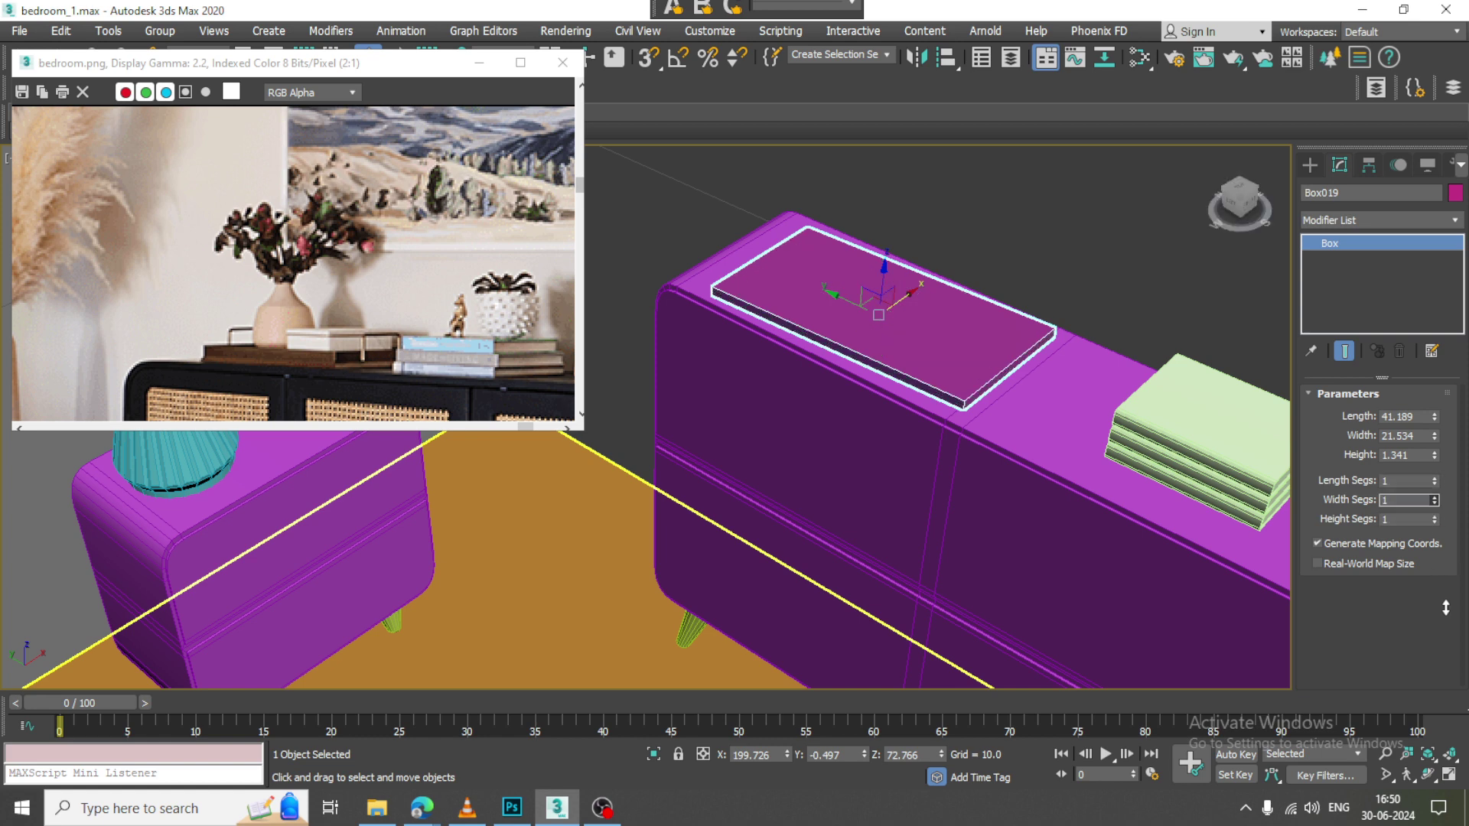
right_click(837, 292)
mouse_move(956, 493)
left_click(1058, 501)
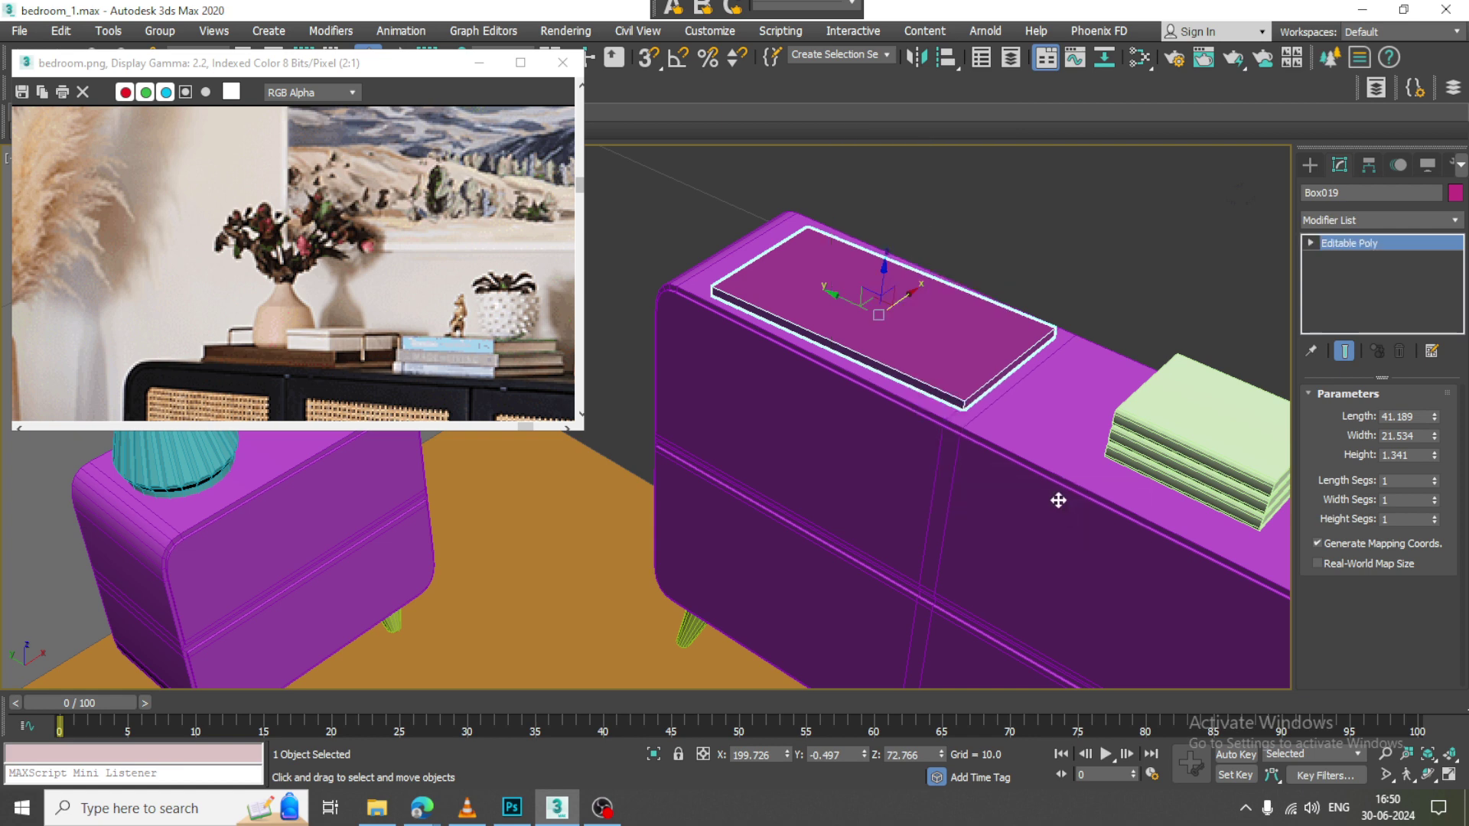
Extrude the box's top polygon and lower the raised face to about Z 75.1
key("4")
left_click(903, 331)
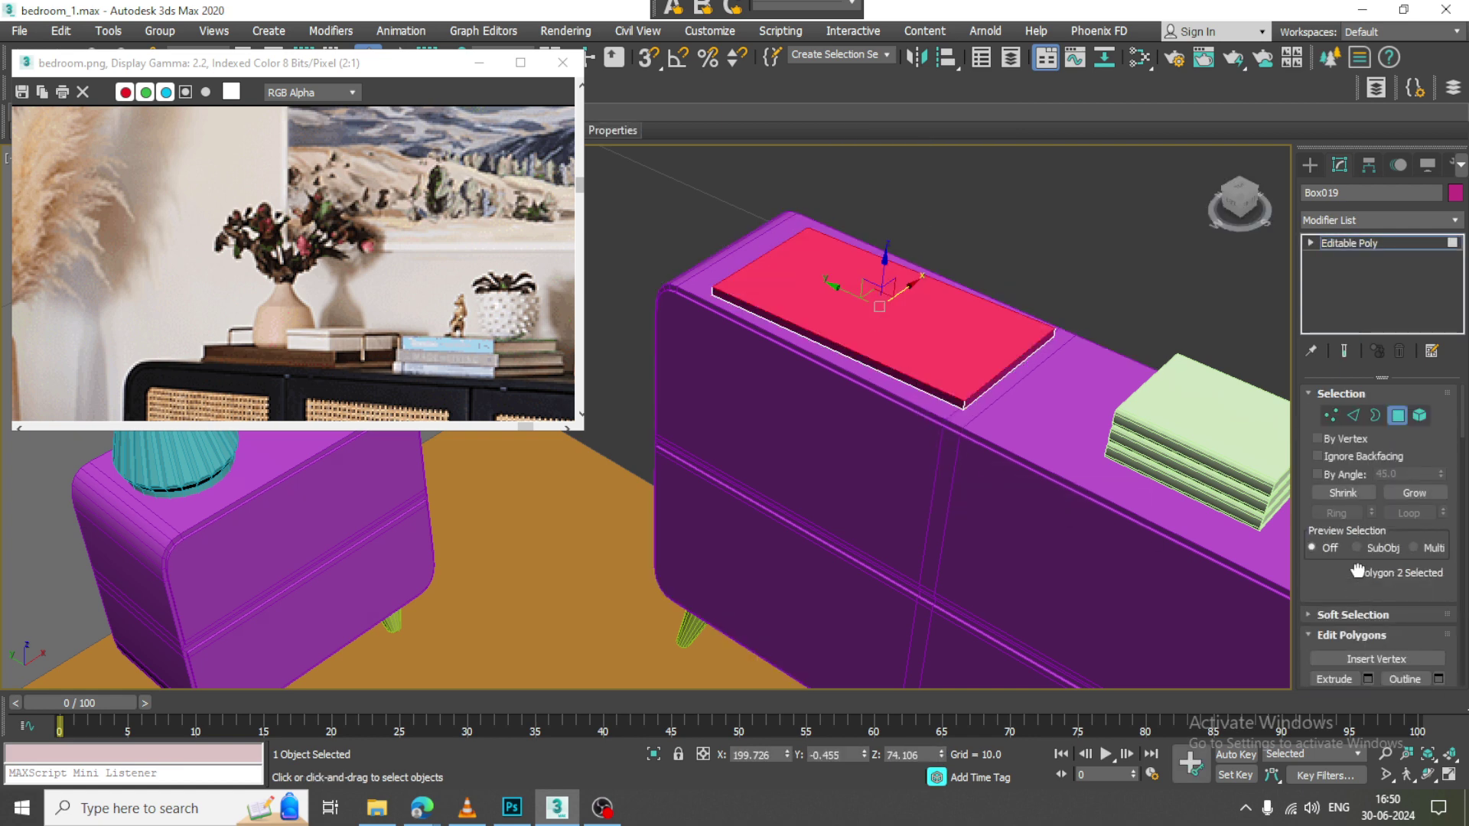
scroll(1362, 605, "down", 1)
left_click(1370, 645)
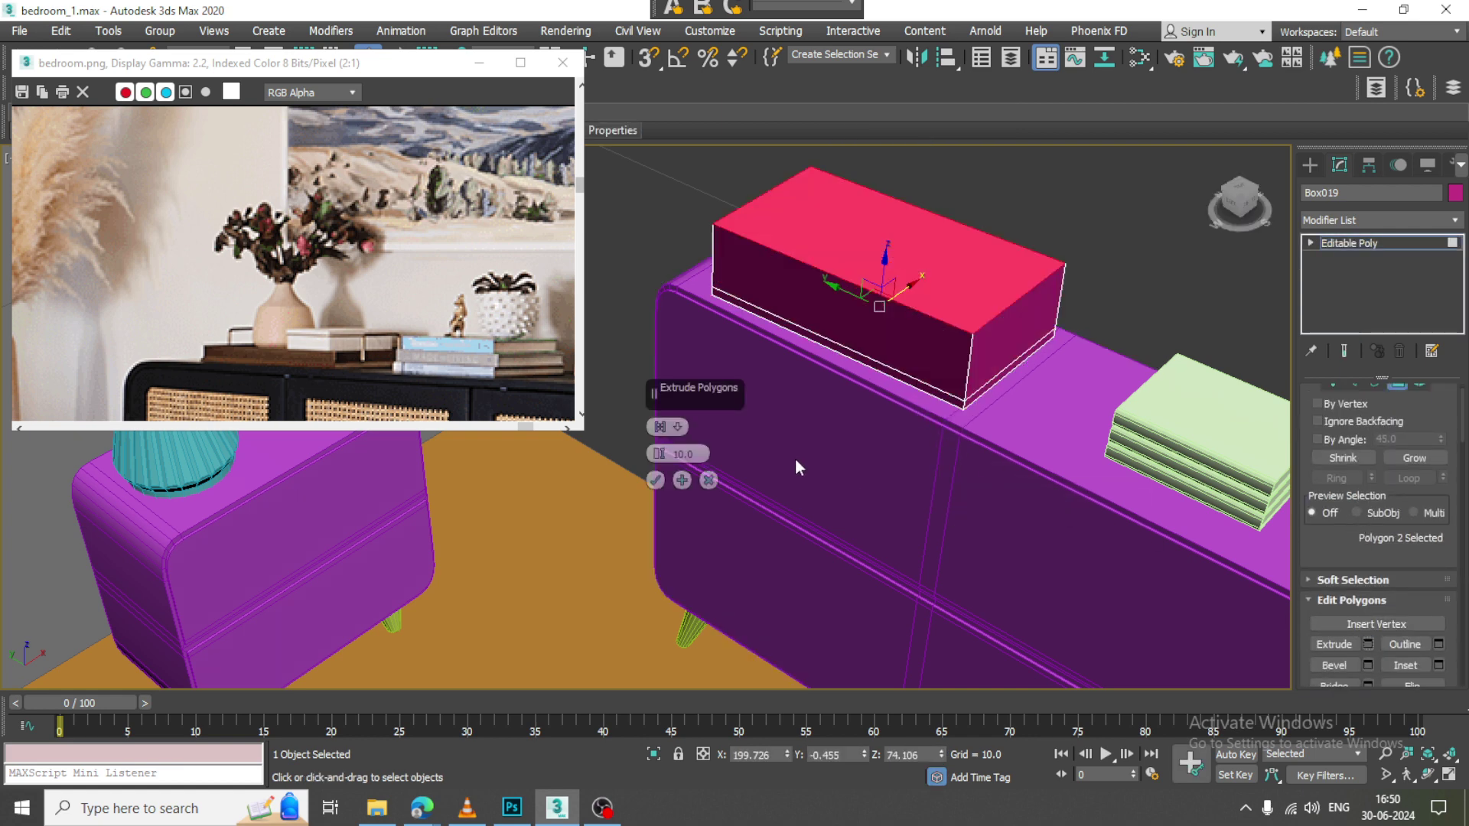
left_click(656, 482)
left_click_drag(890, 215, 934, 291)
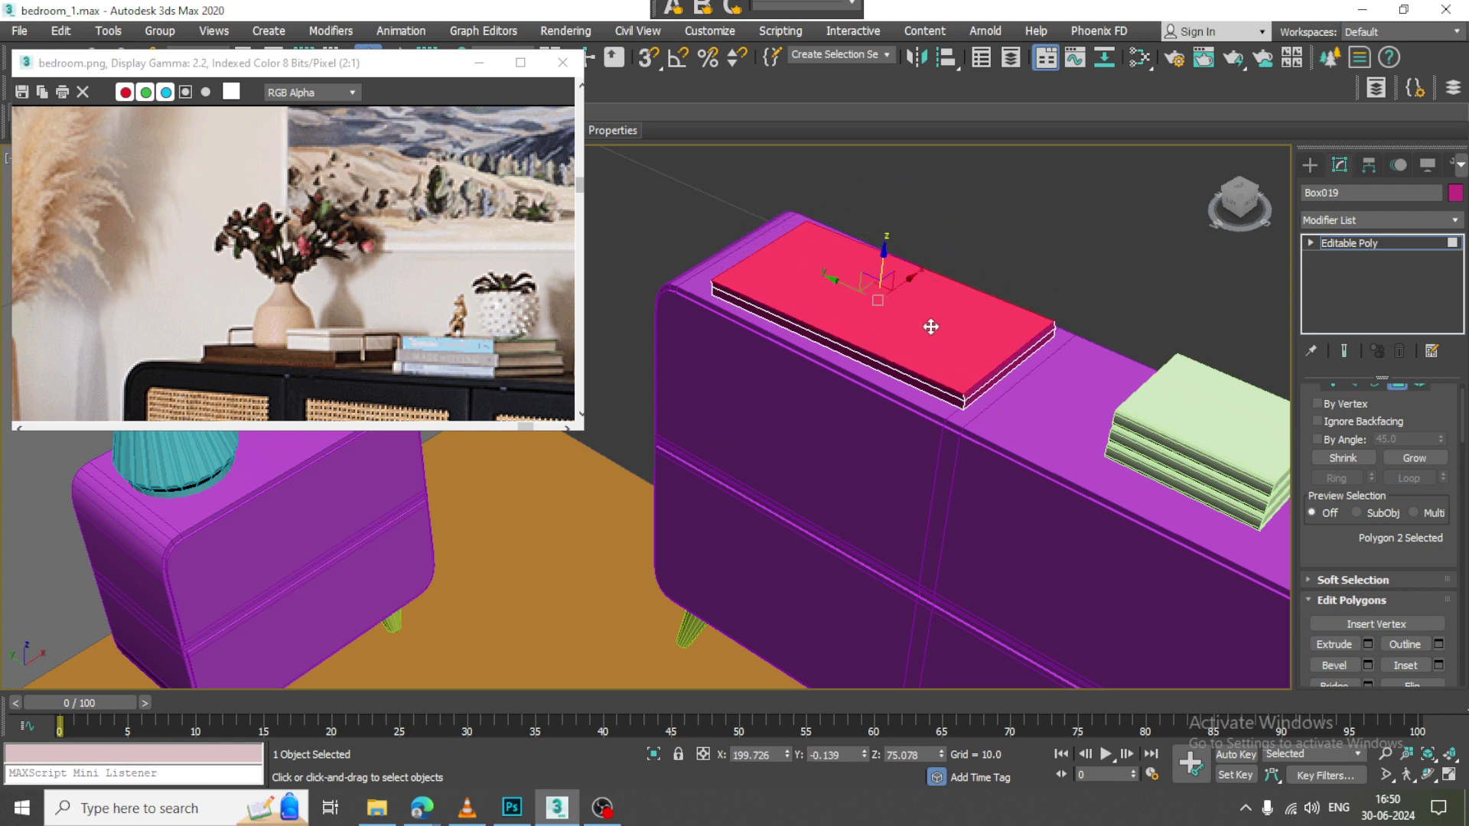
Scale the raised top polygon slightly inward to form a sloped ledge around the tray base
scroll(932, 324, "up", 4)
key("r")
left_click_drag(823, 267, 827, 232)
key("w")
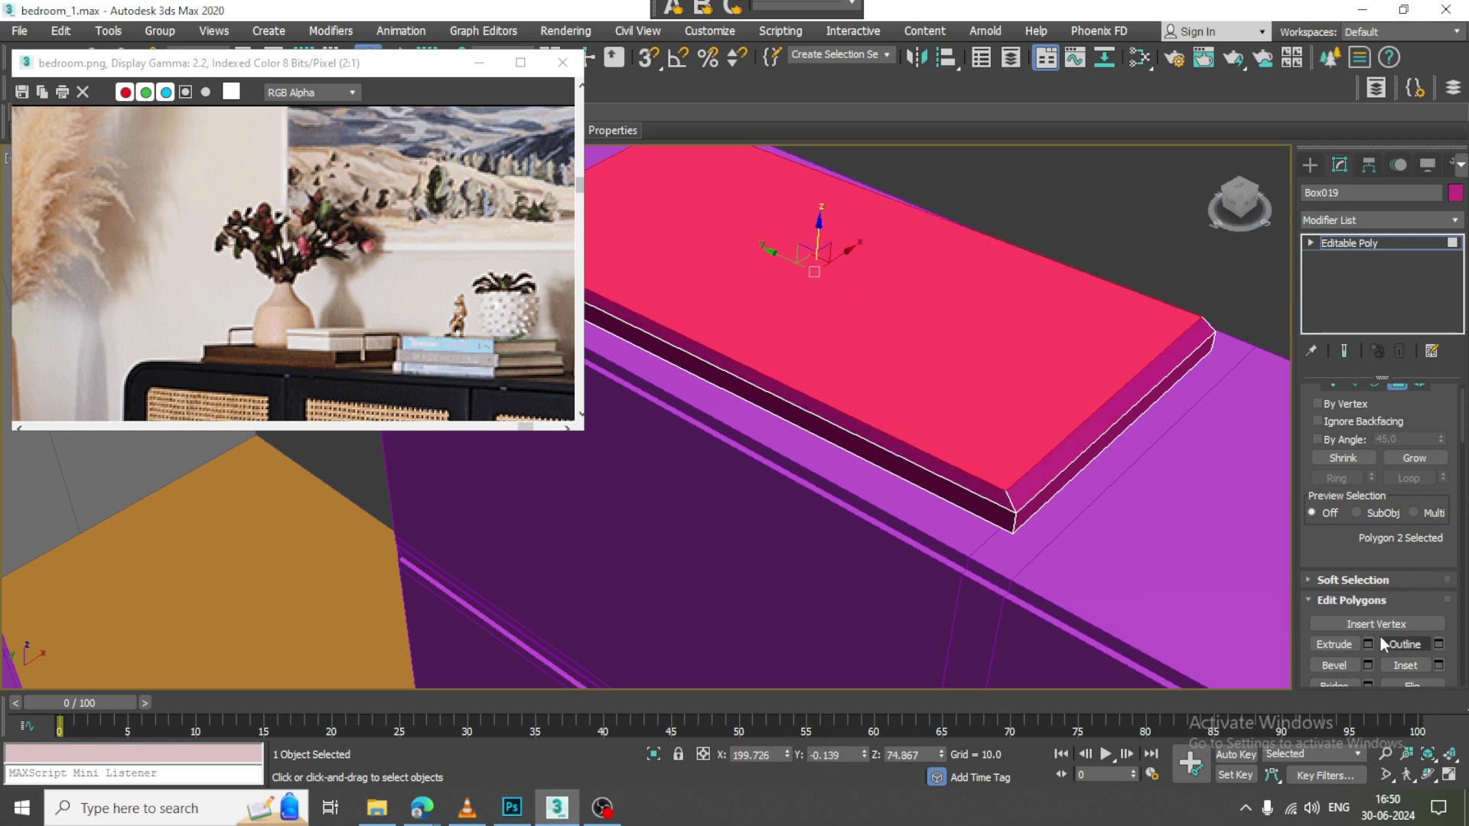
Extrude the inset top polygon up to about Z 78.6 and delete it to open the tray
left_click(1369, 644)
left_click(655, 481)
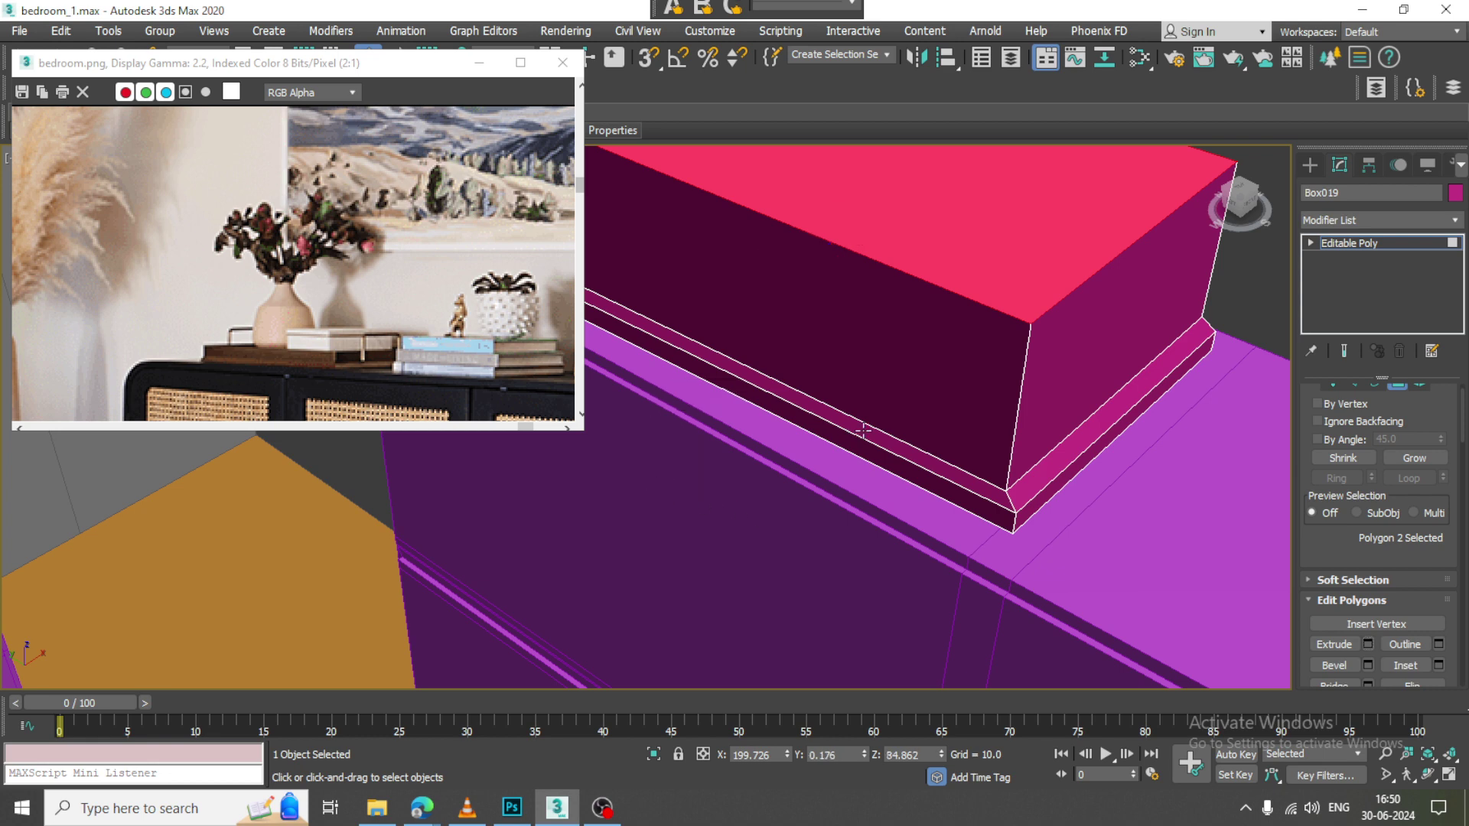
scroll(863, 428, "down", 3)
middle_click_drag(862, 428, 927, 293, "alt")
left_click_drag(852, 245, 878, 288)
middle_click_drag(878, 289, 897, 314, "alt")
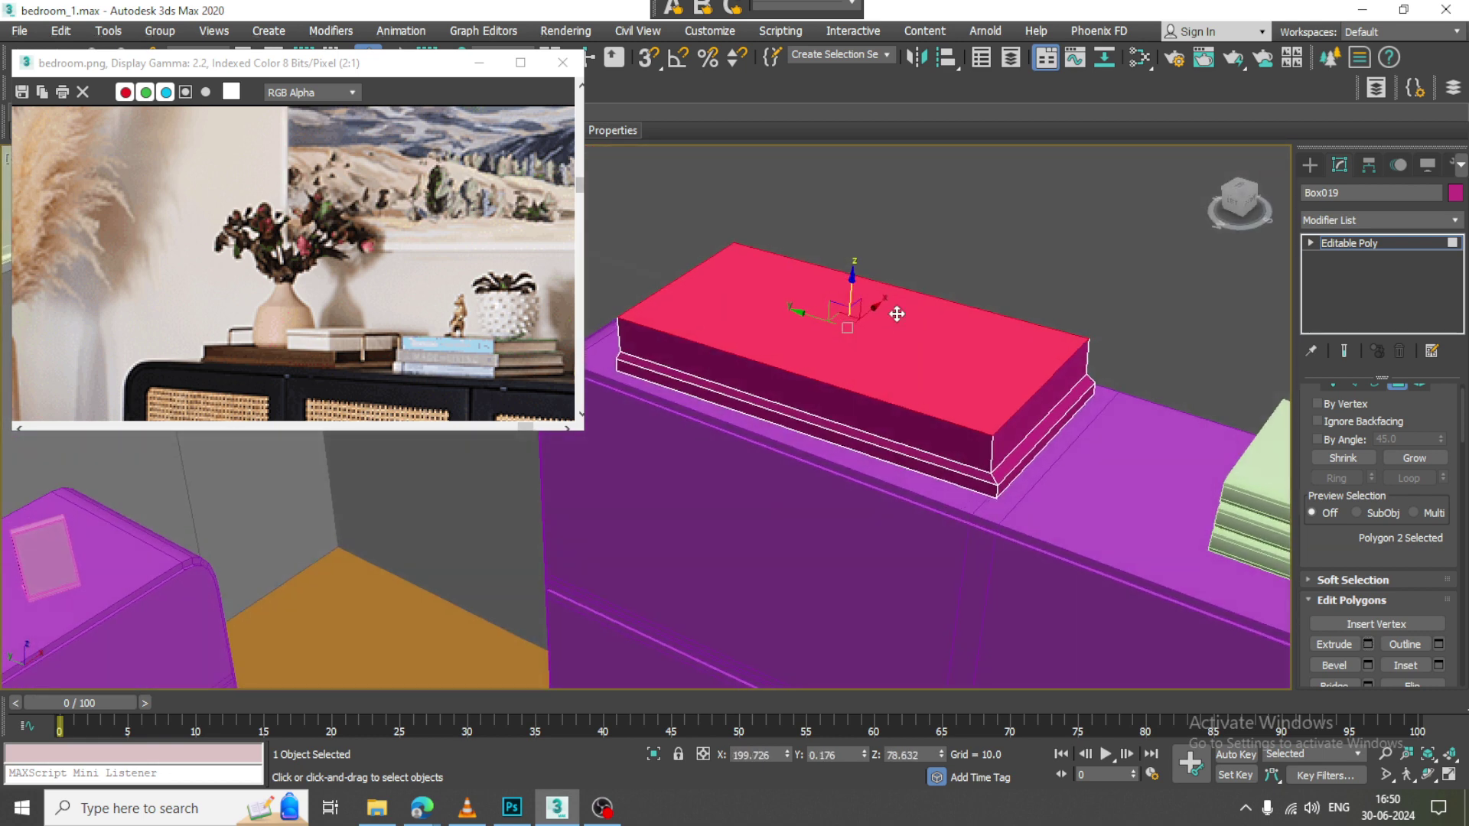
key("Delete")
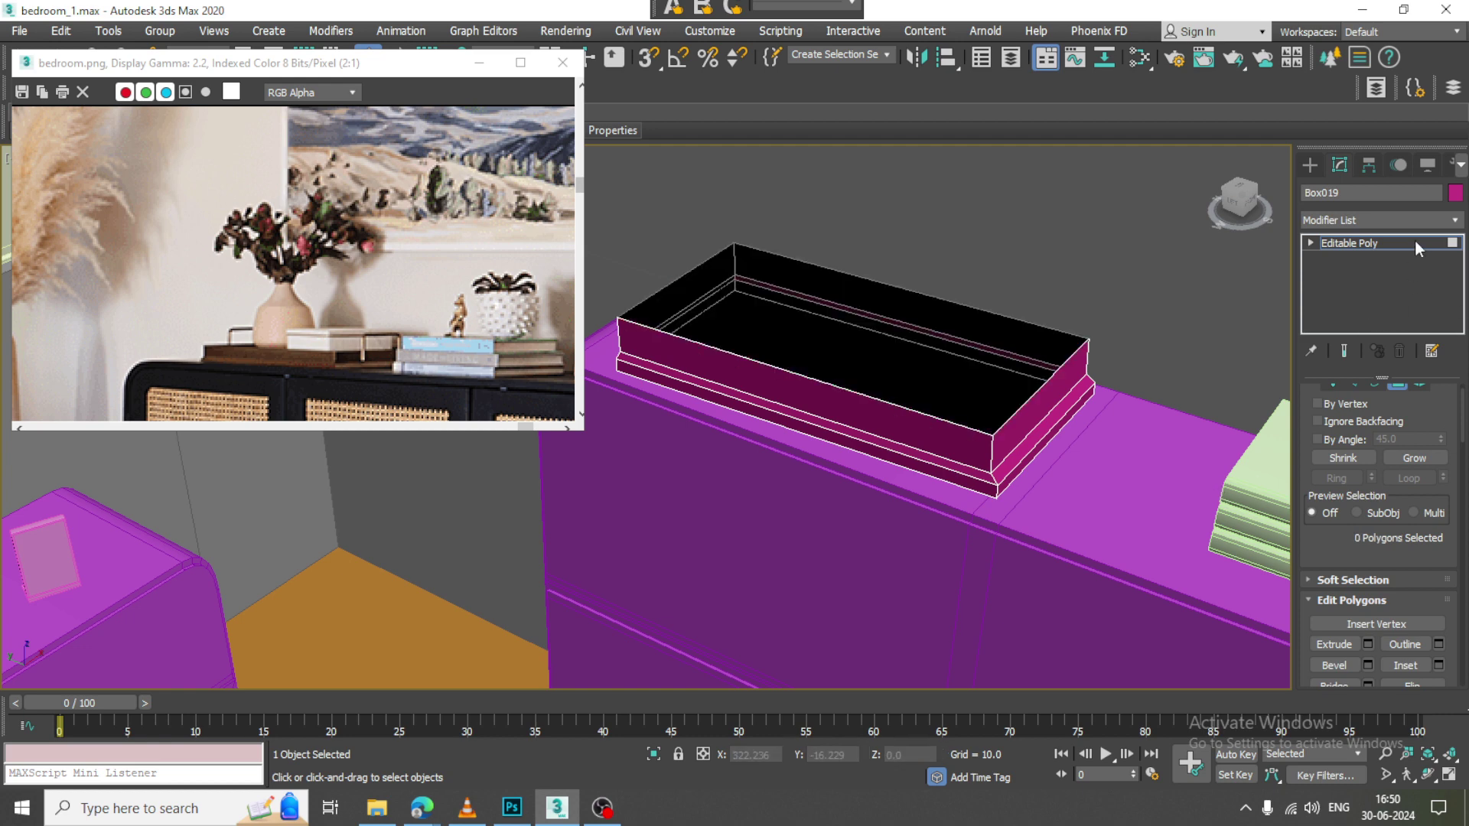
Leave polygon editing and add a Shell modifier with an outer amount of 0.57 to the tray
left_click(1416, 240)
left_click(1403, 220)
type("sh")
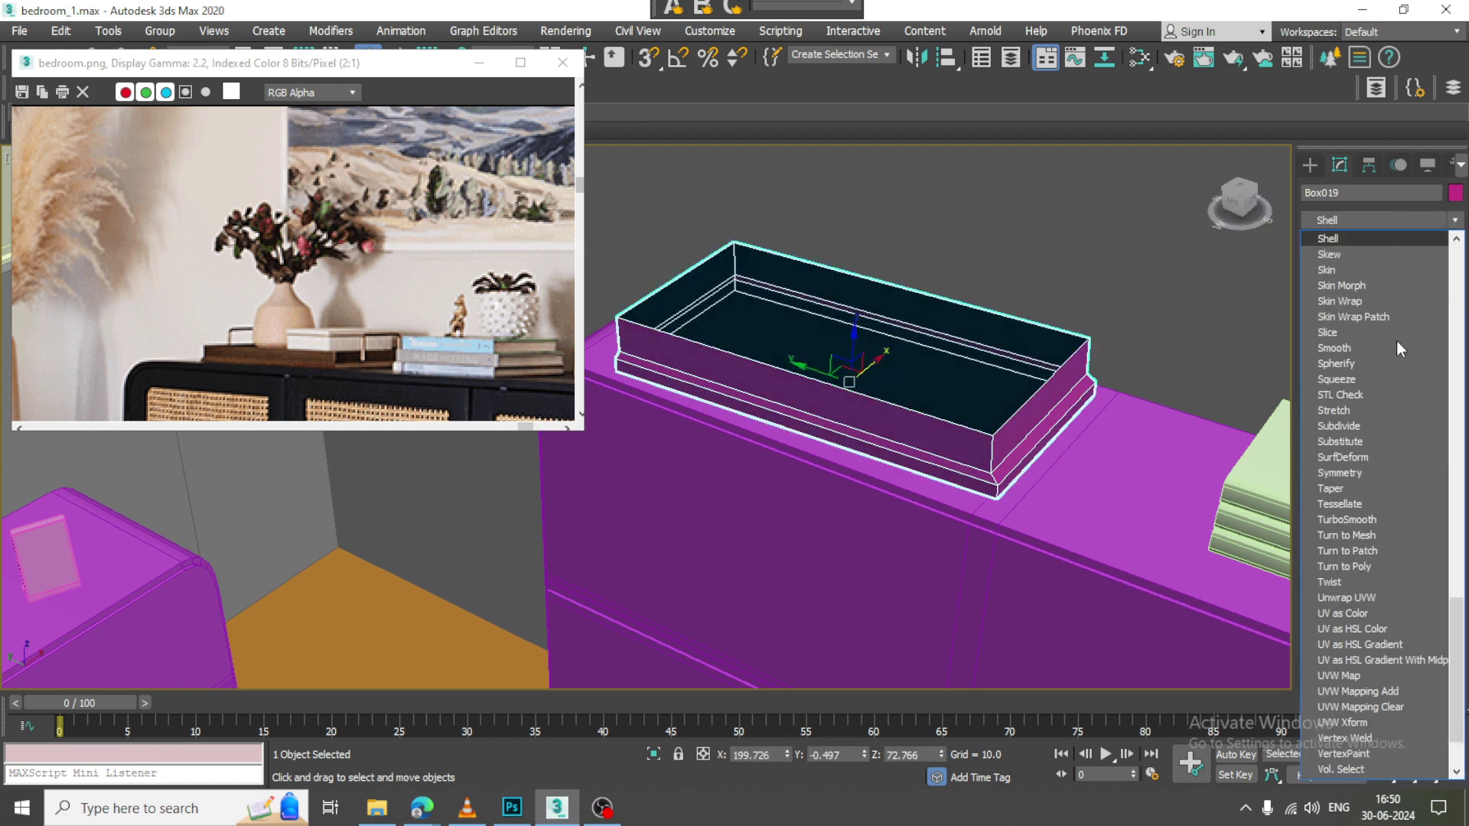
key("Return")
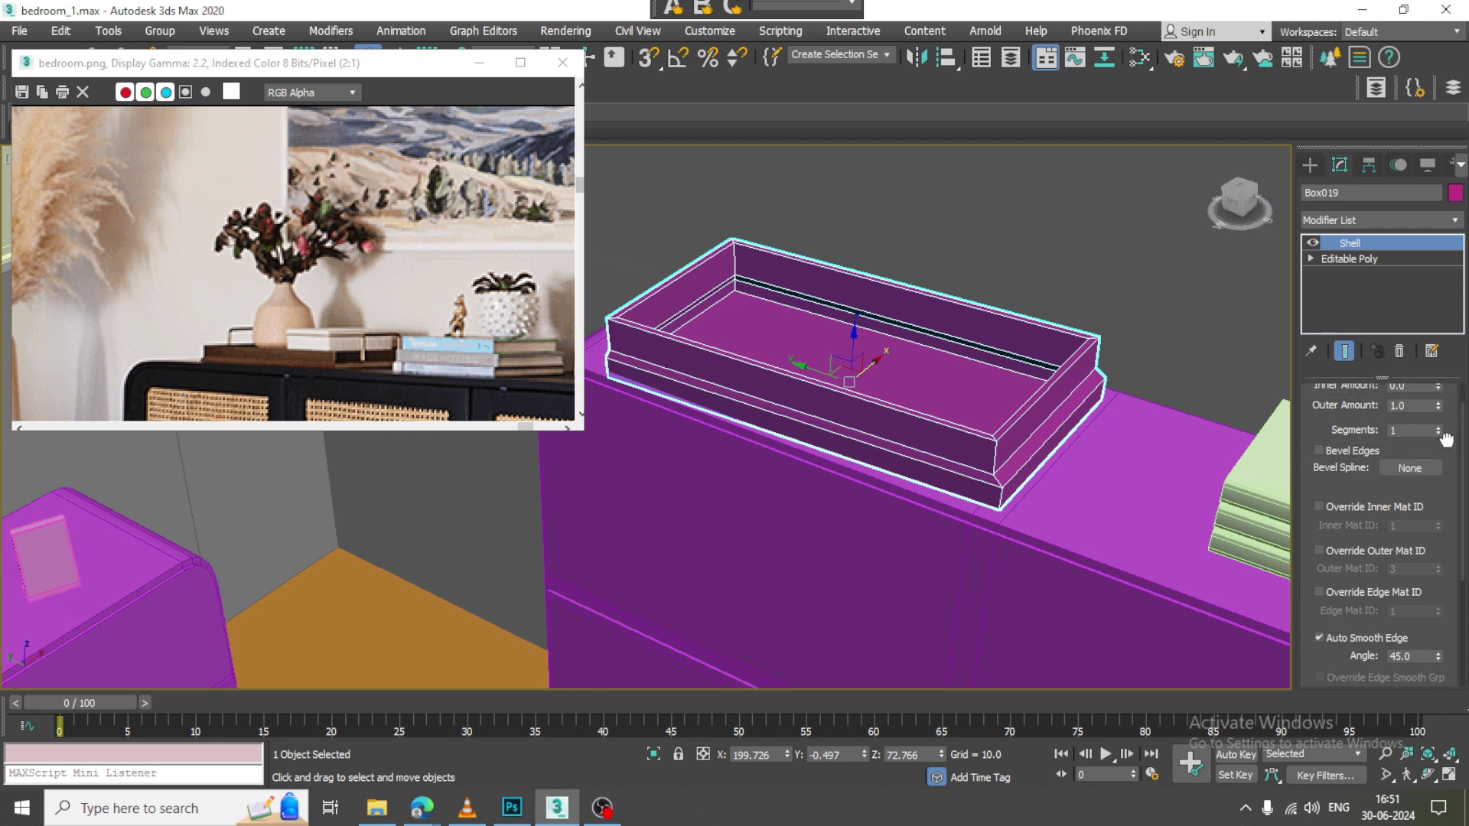
scroll(1433, 459, "up", 1)
left_click_drag(1439, 443, 1453, 483)
scroll(1099, 352, "down", 1)
Rotate the tray in the side view until it lies level on the sideboard's top
middle_click_drag(1100, 352, 1200, 296, "alt")
middle_click_drag(932, 424, 989, 373, "alt")
key("alt+w")
middle_click(1030, 301)
key("z")
key("alt+w")
scroll(923, 375, "down", 5)
key("alt+w")
middle_click(584, 558)
key("z")
key("alt+w")
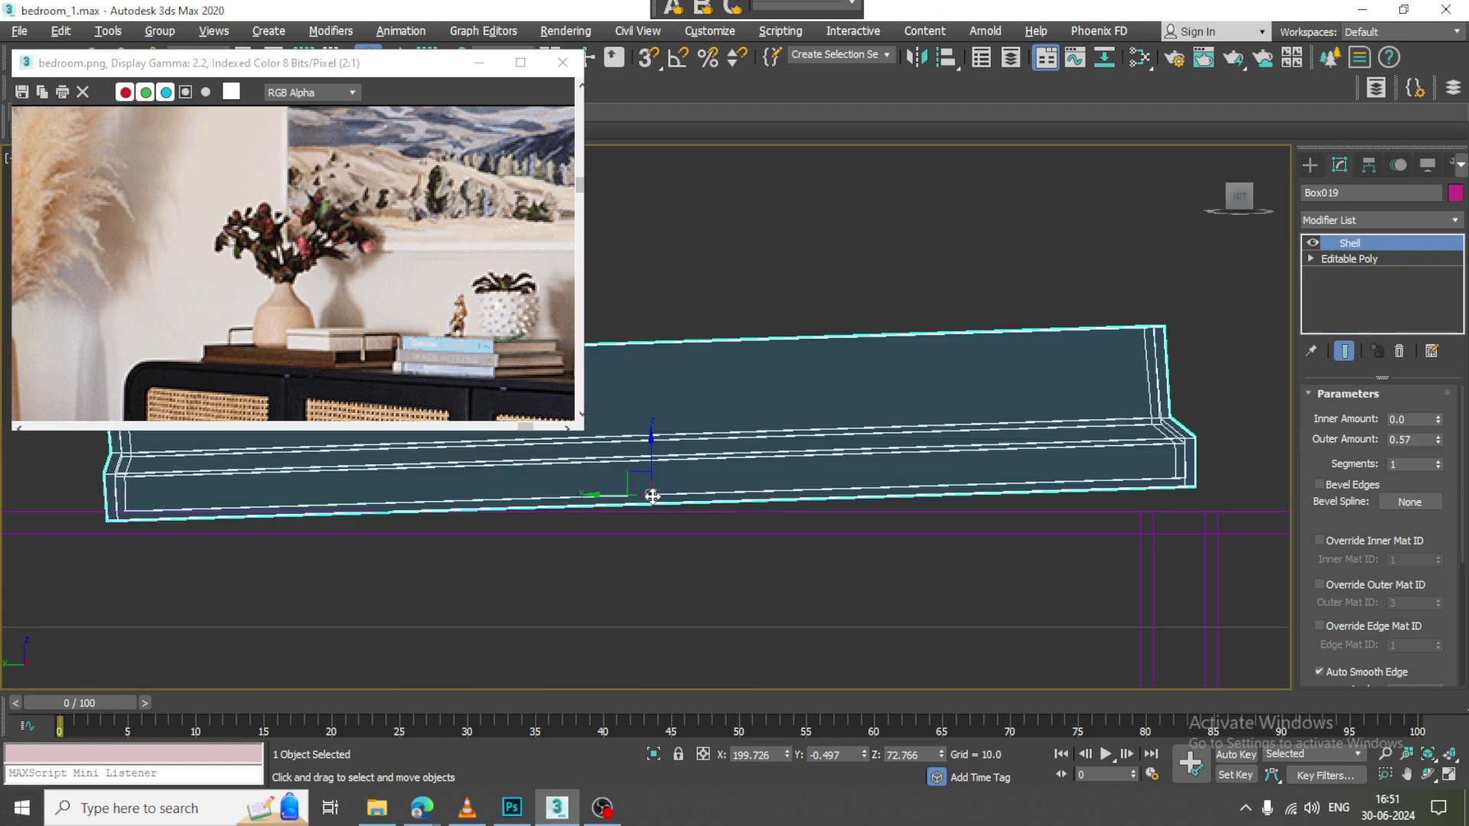
scroll(653, 495, "down", 2)
middle_click_drag(677, 492, 757, 460)
key("e")
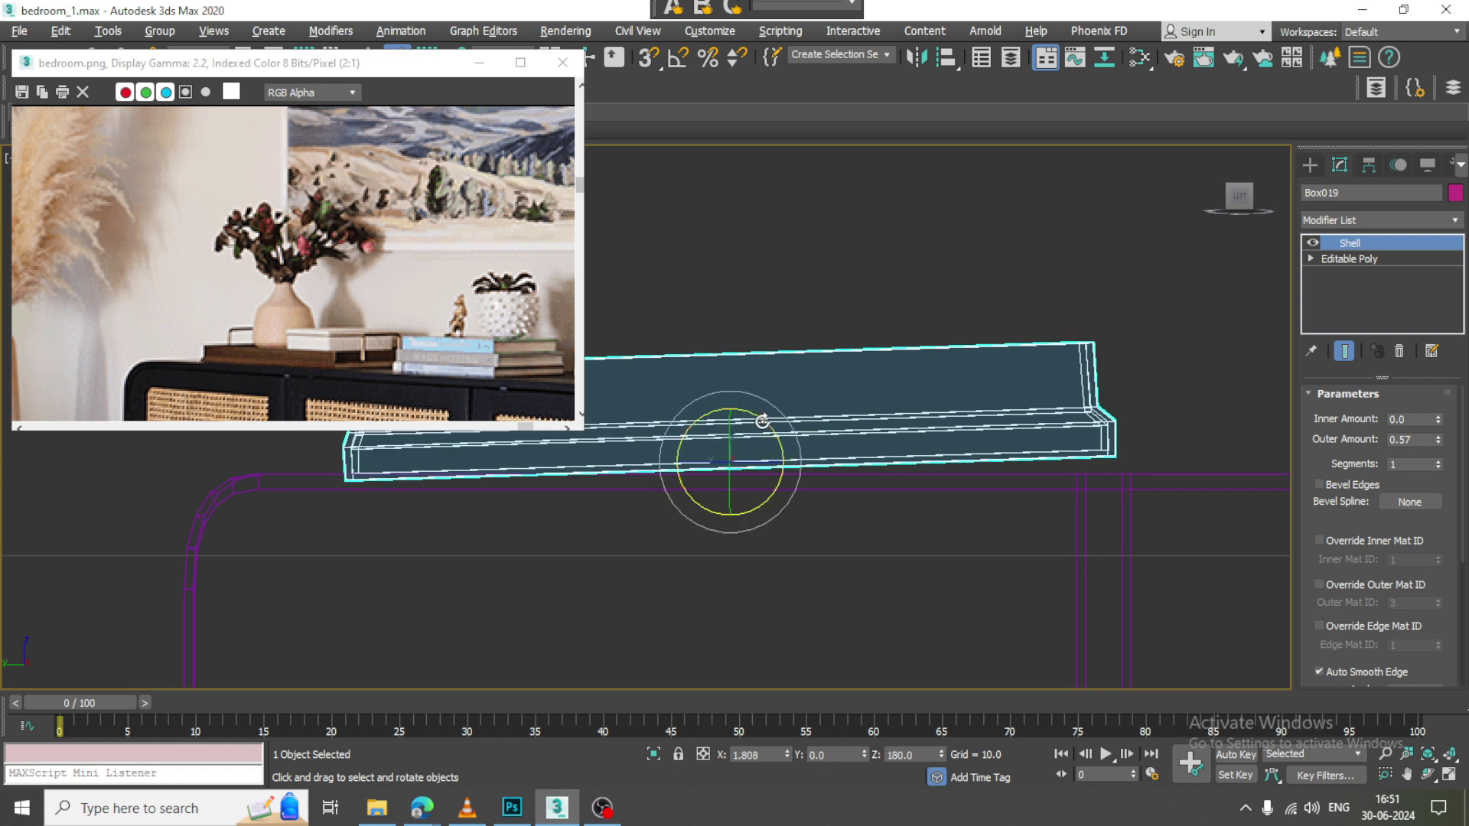
left_click_drag(761, 420, 769, 423)
left_click_drag(769, 419, 771, 419)
key("w")
middle_click_drag(782, 425, 895, 577)
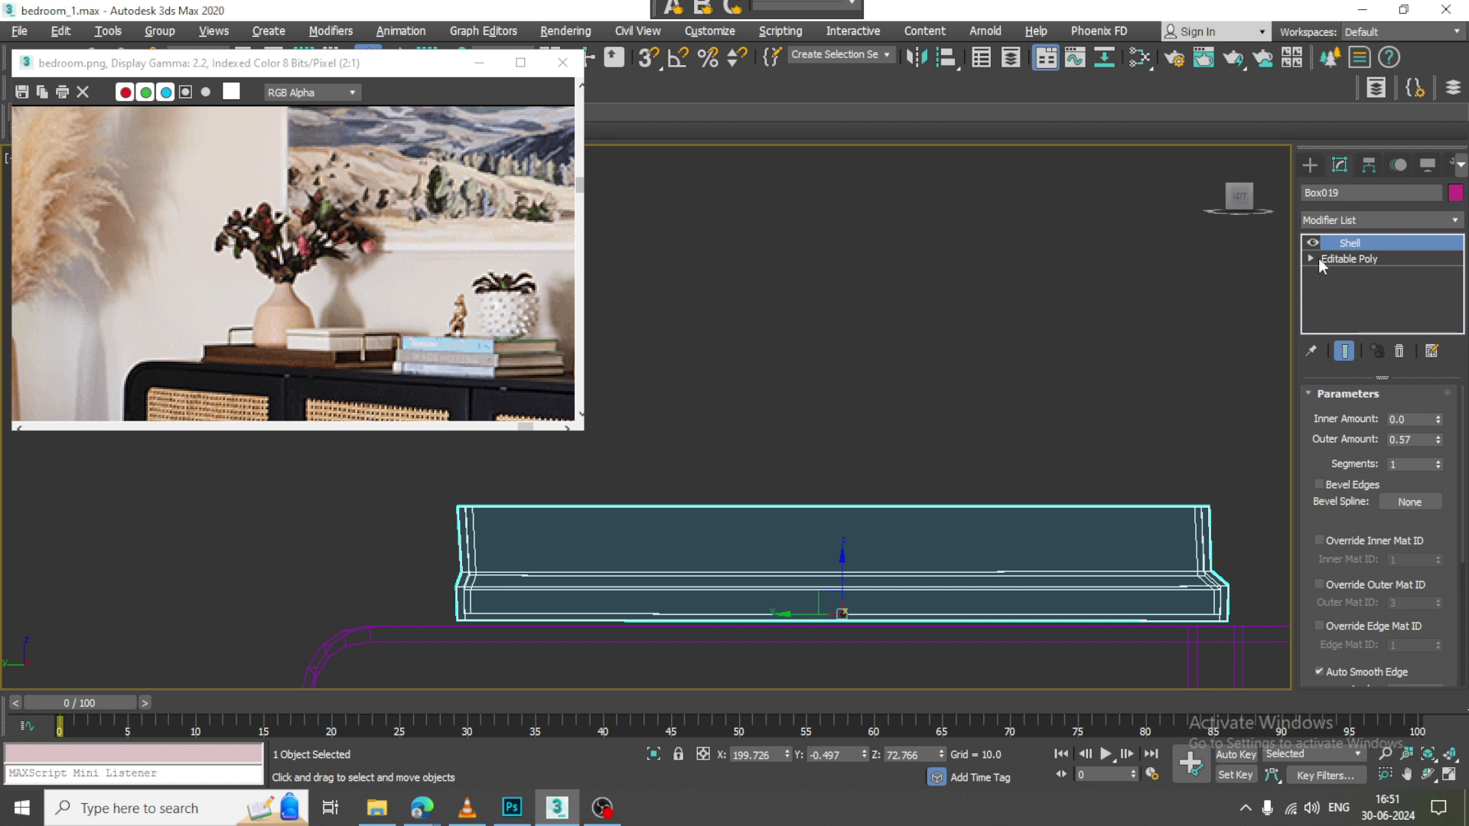
Lower the tray's four upper rim vertices to about Z 76.8, and return to the Shell level
left_click(1345, 274)
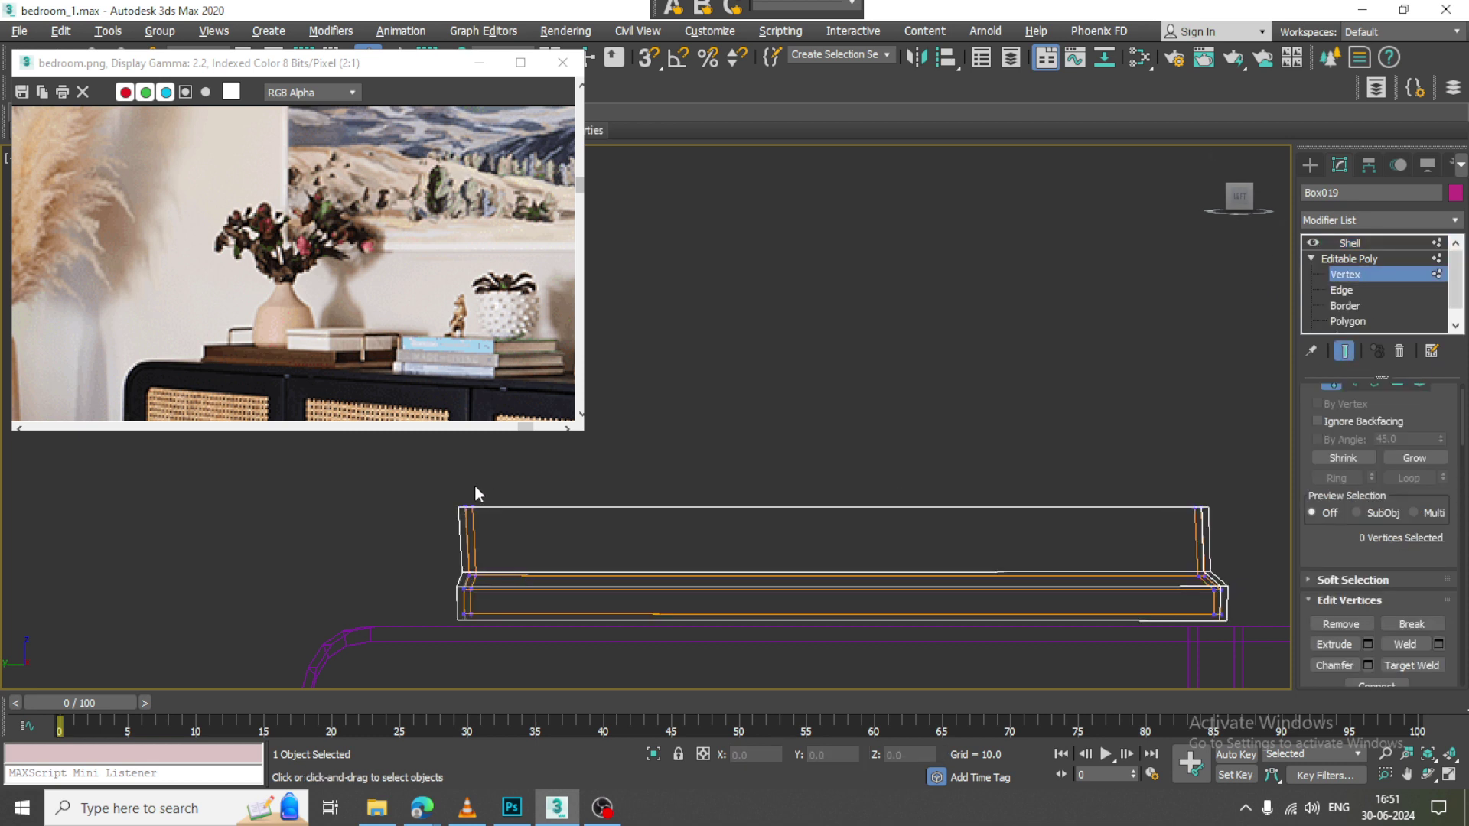
left_click_drag(1351, 557, 1348, 555)
left_click_drag(836, 482, 786, 540)
key("alt+w")
middle_click(985, 558)
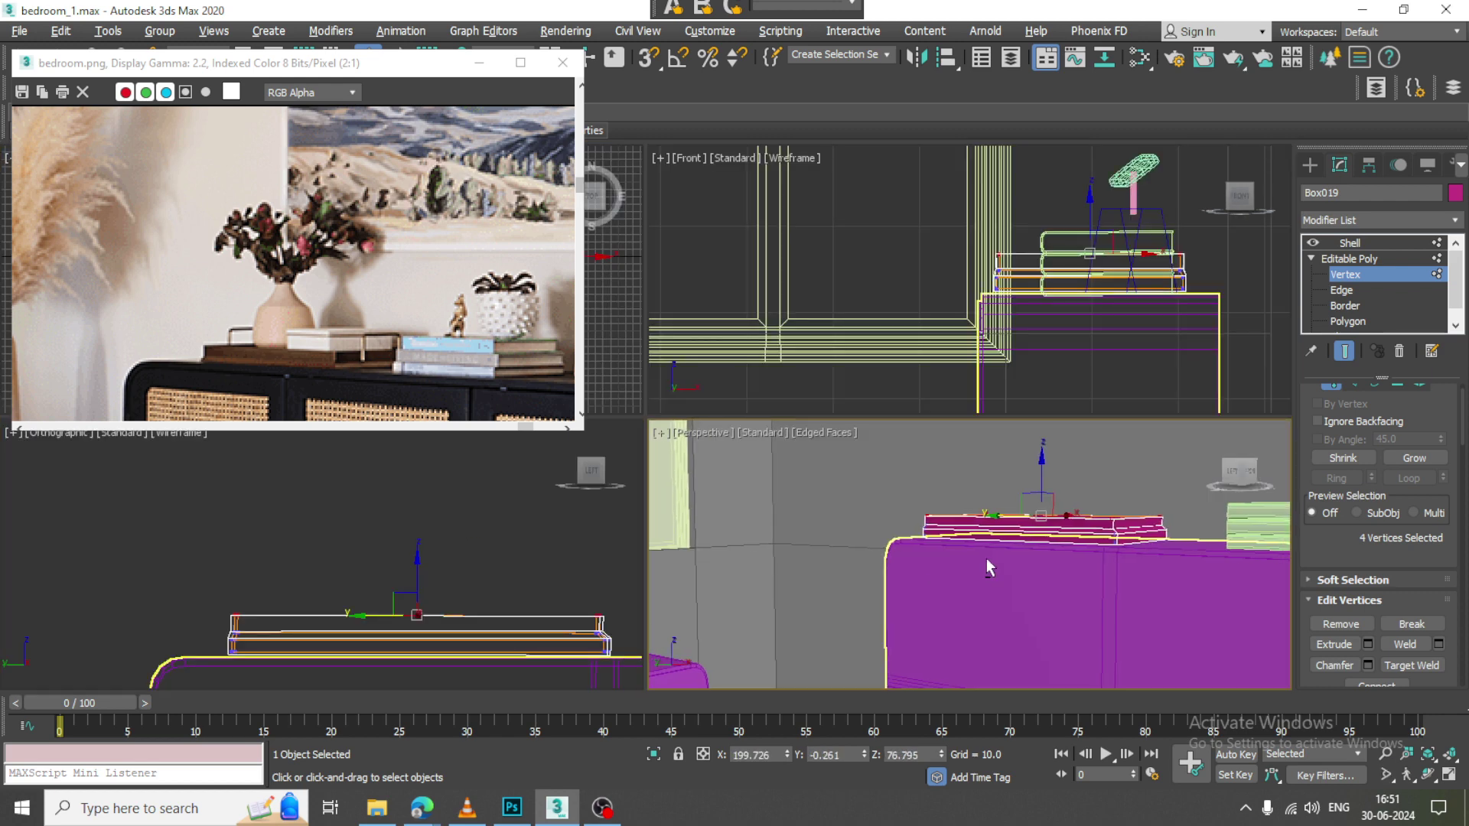
key("alt+w")
middle_click_drag(986, 558, 989, 528, "alt")
left_click(1388, 244)
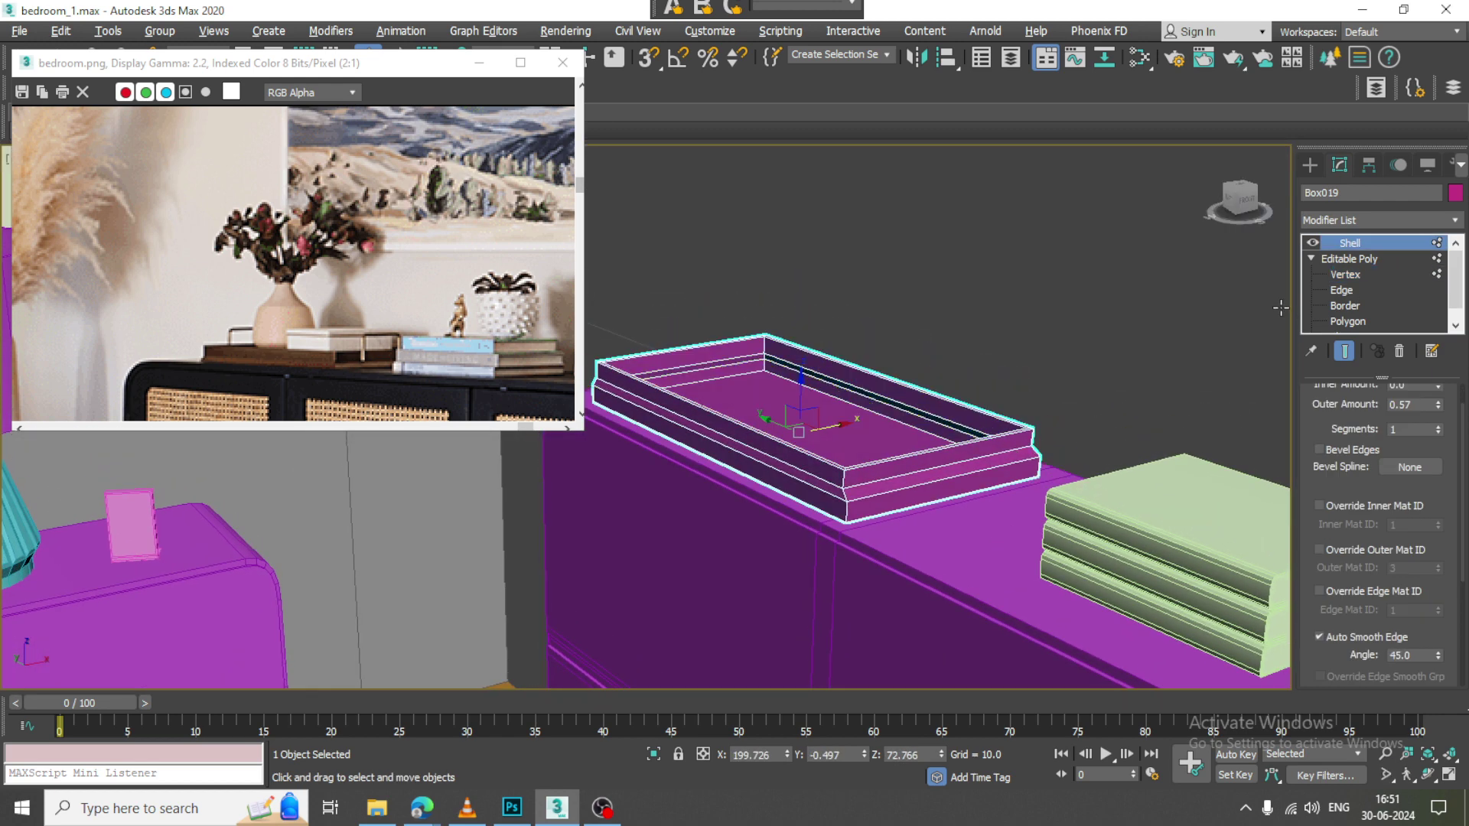
Set the tray Shell's outer amount to 0.92
mouse_move(1018, 429)
middle_mouse_down("alt")
mouse_move(1052, 440)
mouse_move(1007, 446)
middle_mouse_up("alt")
middle_click_drag(912, 482, 984, 463)
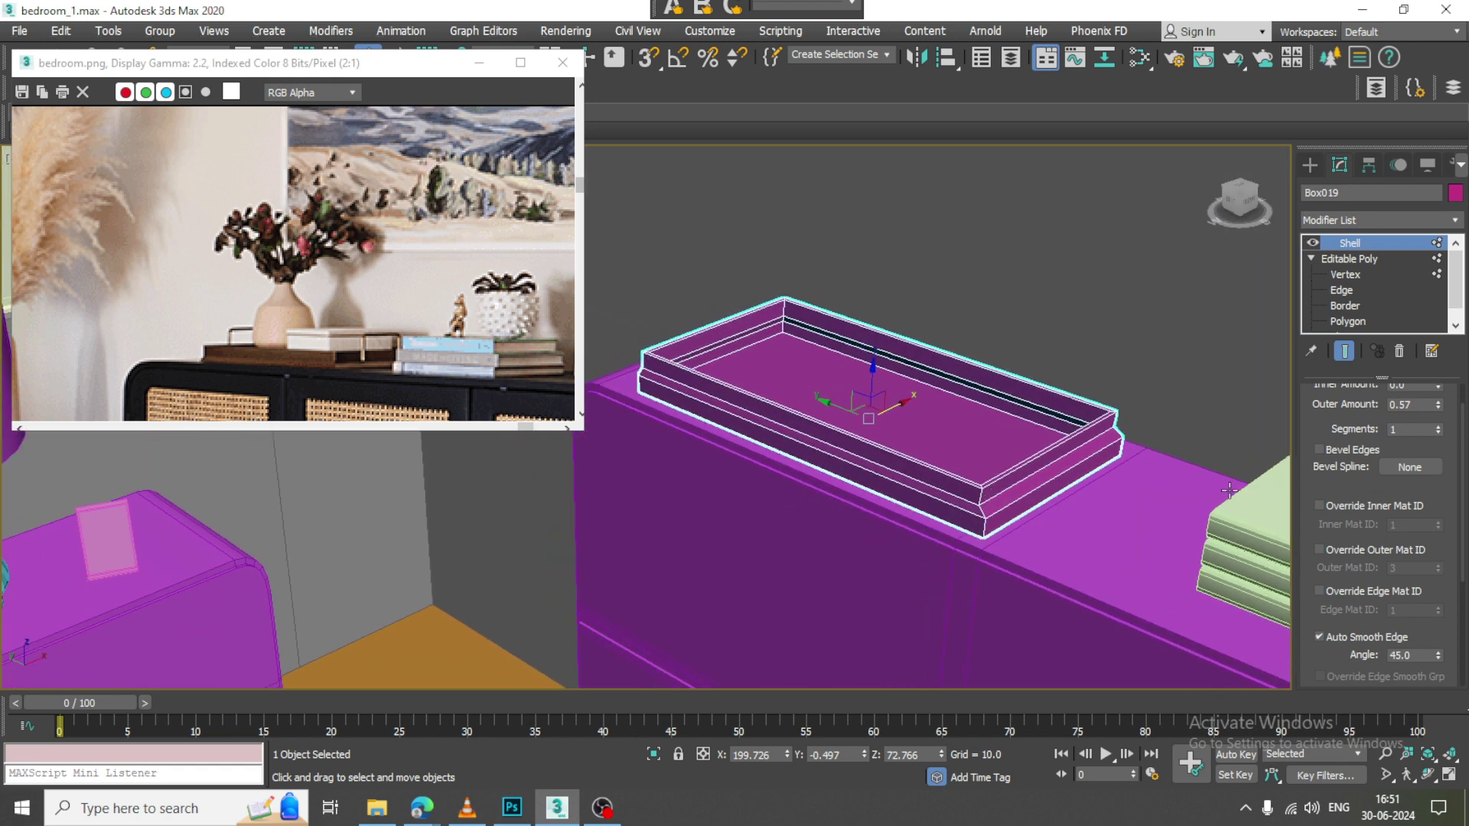
left_click_drag(1438, 407, 1424, 369)
Convert the shelled tray to an Editable Poly and lower it to about Z 72.3, onto the sideboard
right_click(1004, 506)
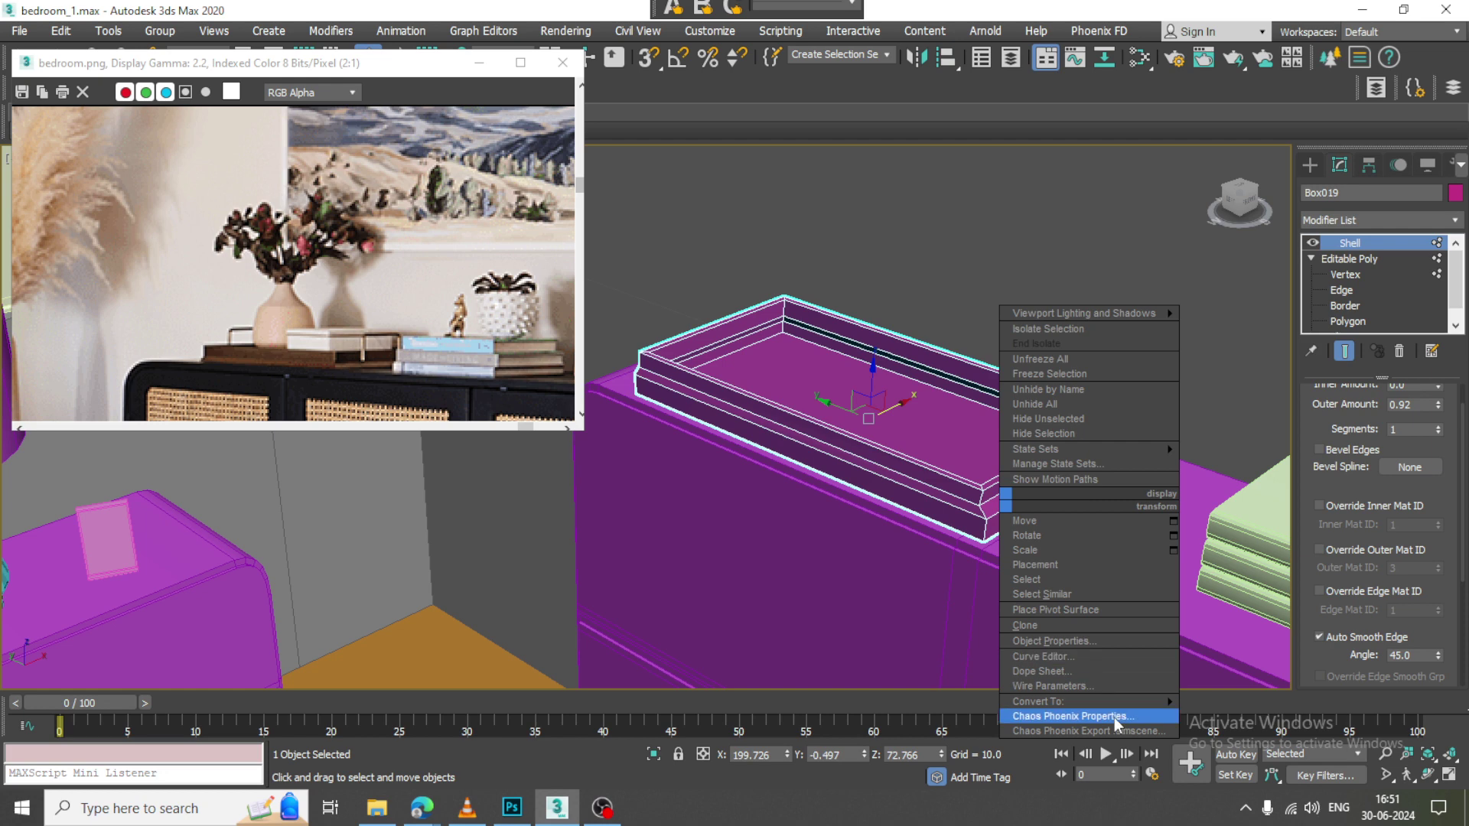
mouse_move(1165, 701)
left_click(1242, 717)
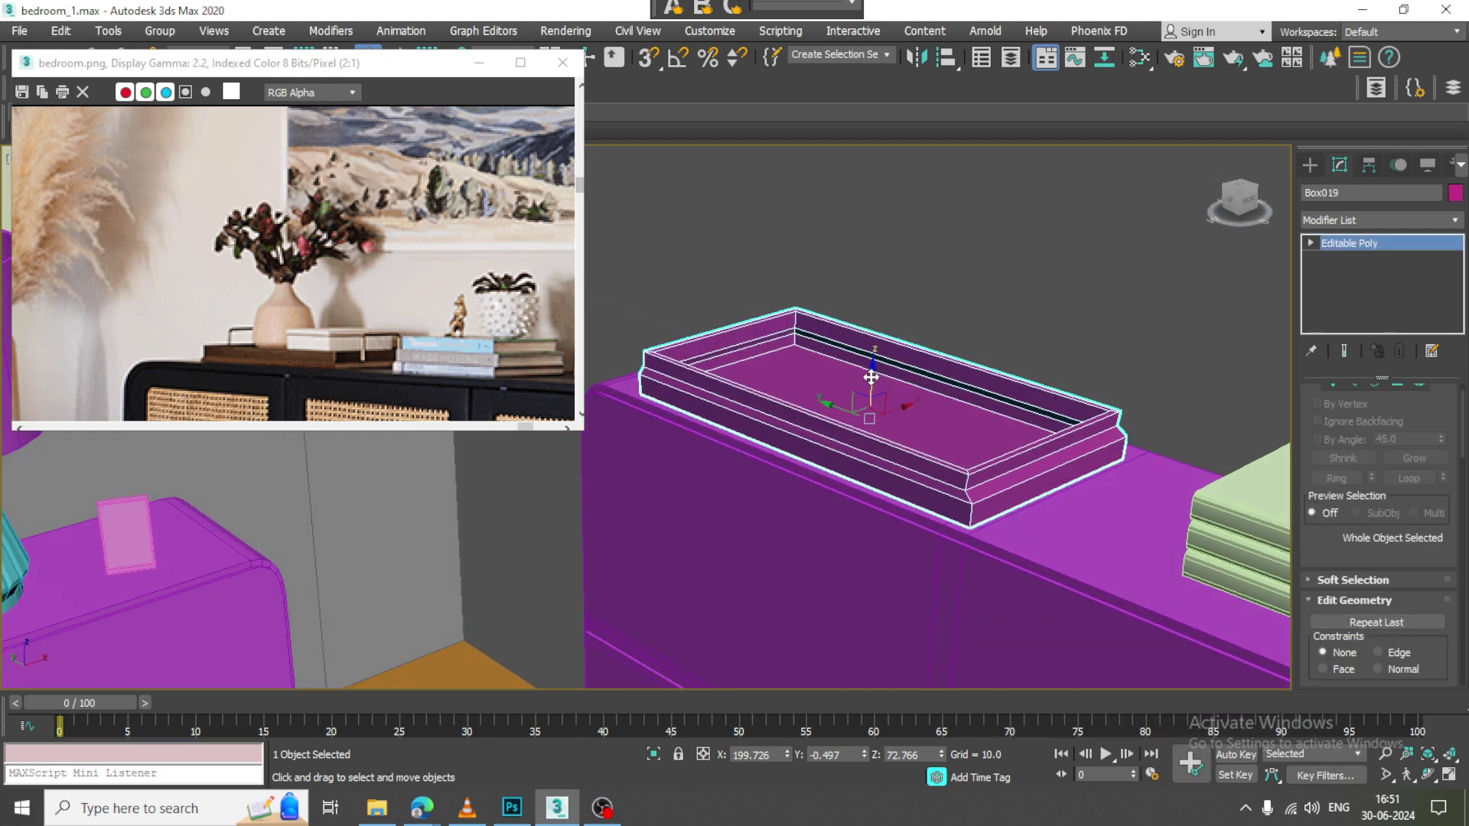
left_click_drag(871, 377, 880, 383)
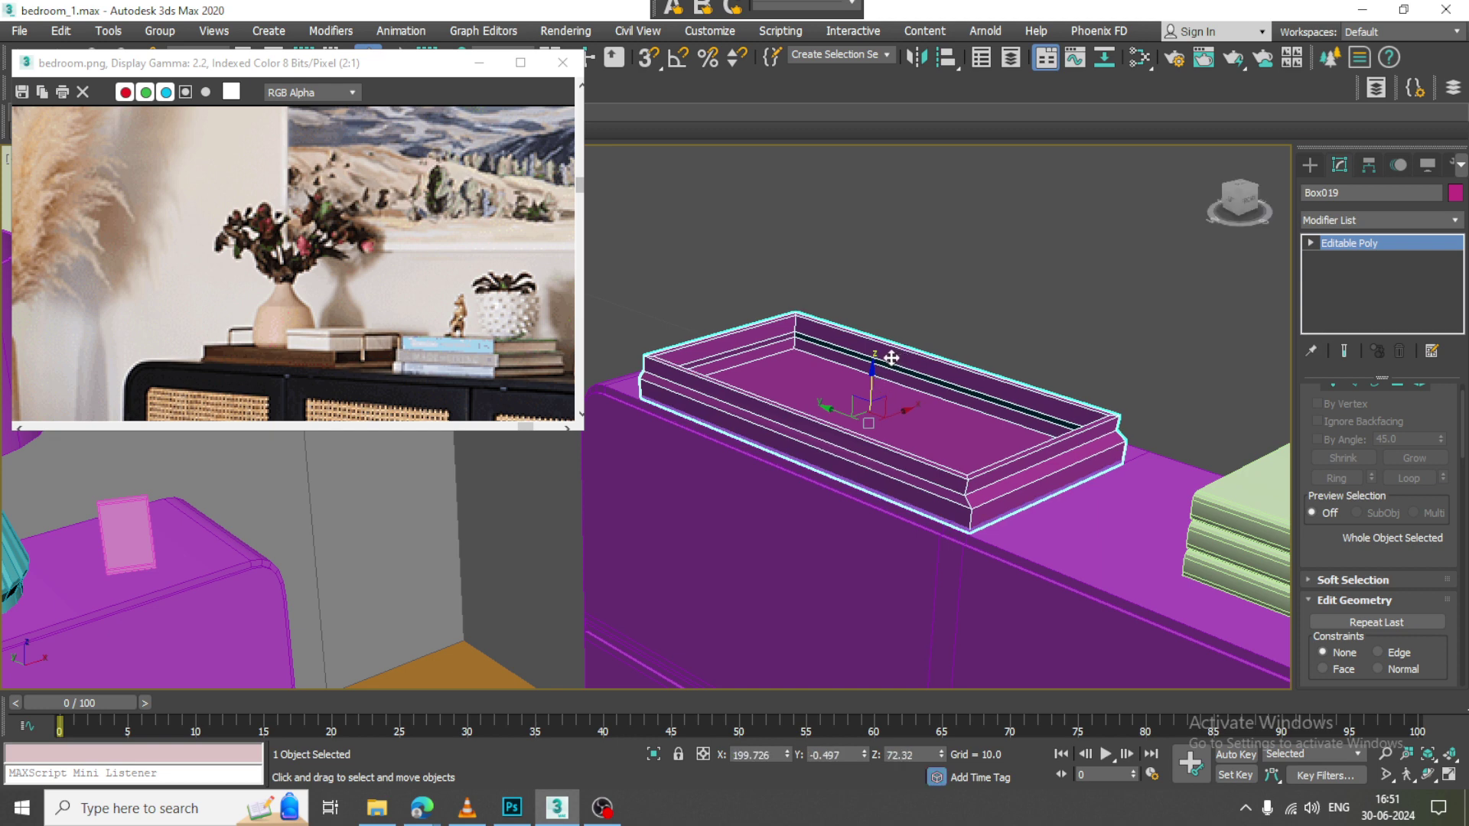
Draw an open U-shaped handle line with AutoGrid off in the Front view, rising above the tray's rim
key("alt+w")
right_click(1287, 265)
key("alt+w")
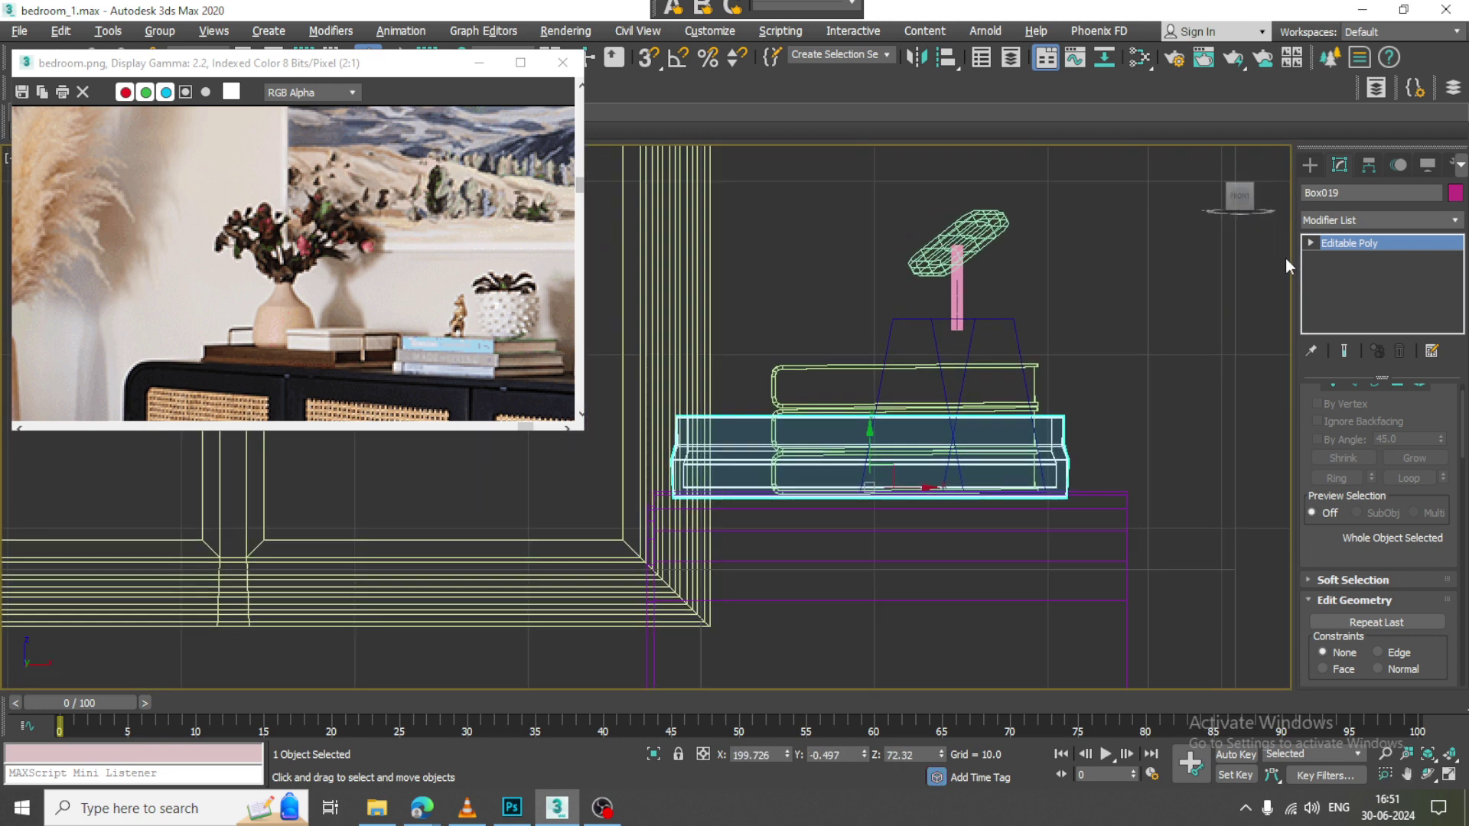
left_click(1310, 171)
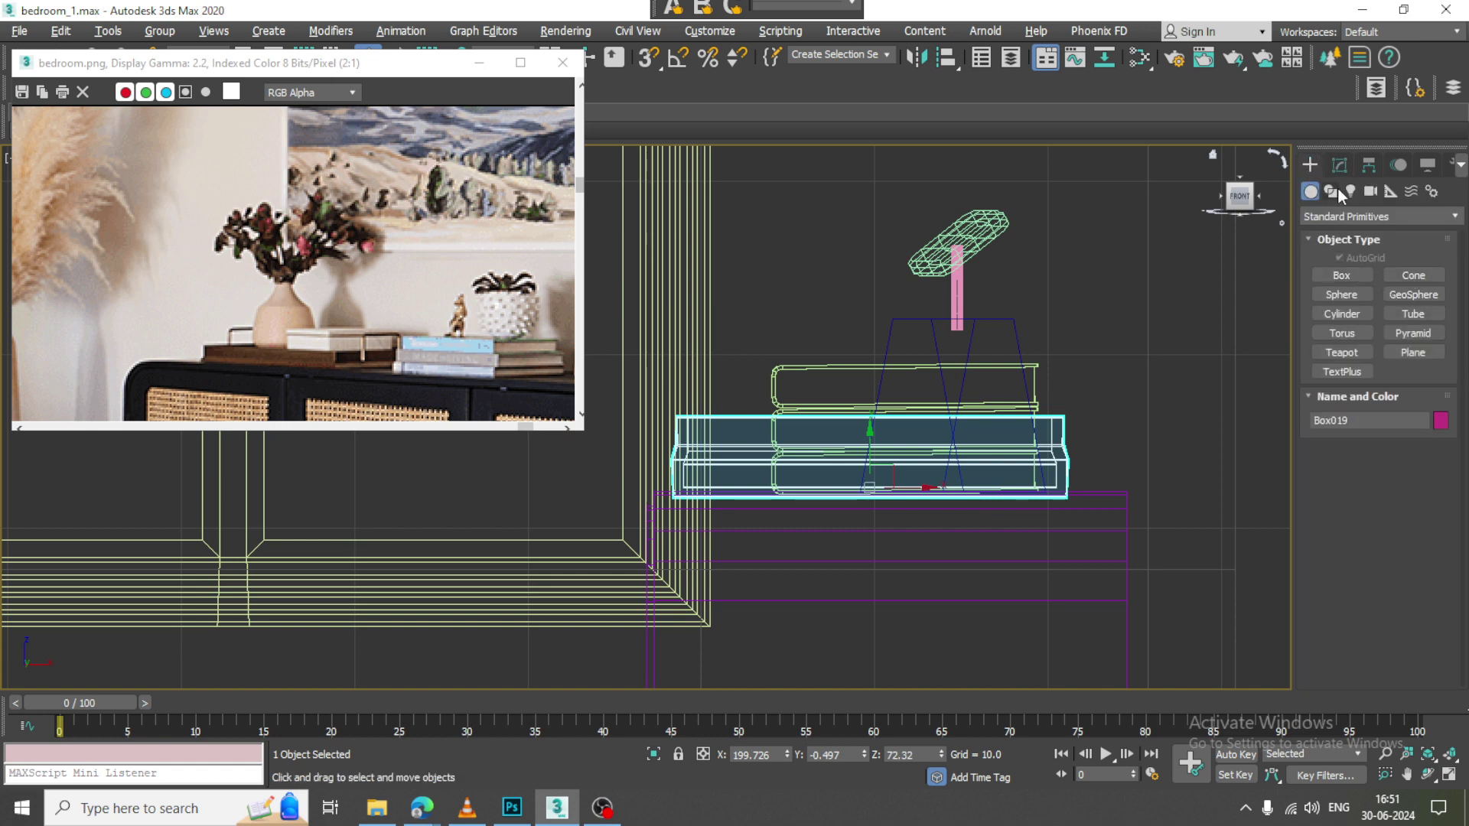
left_click(1332, 191)
left_click(1342, 290)
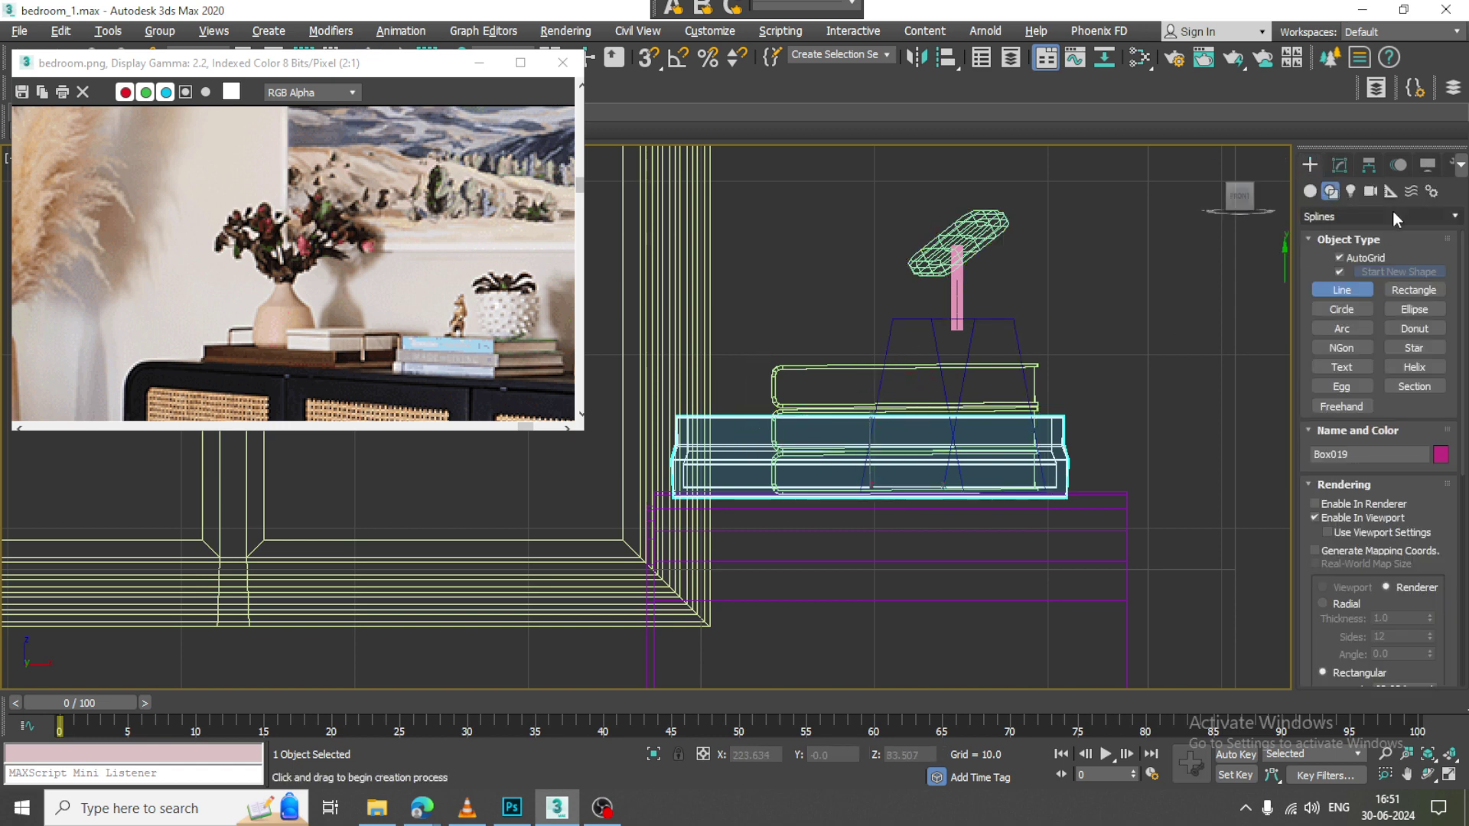
left_click(786, 417)
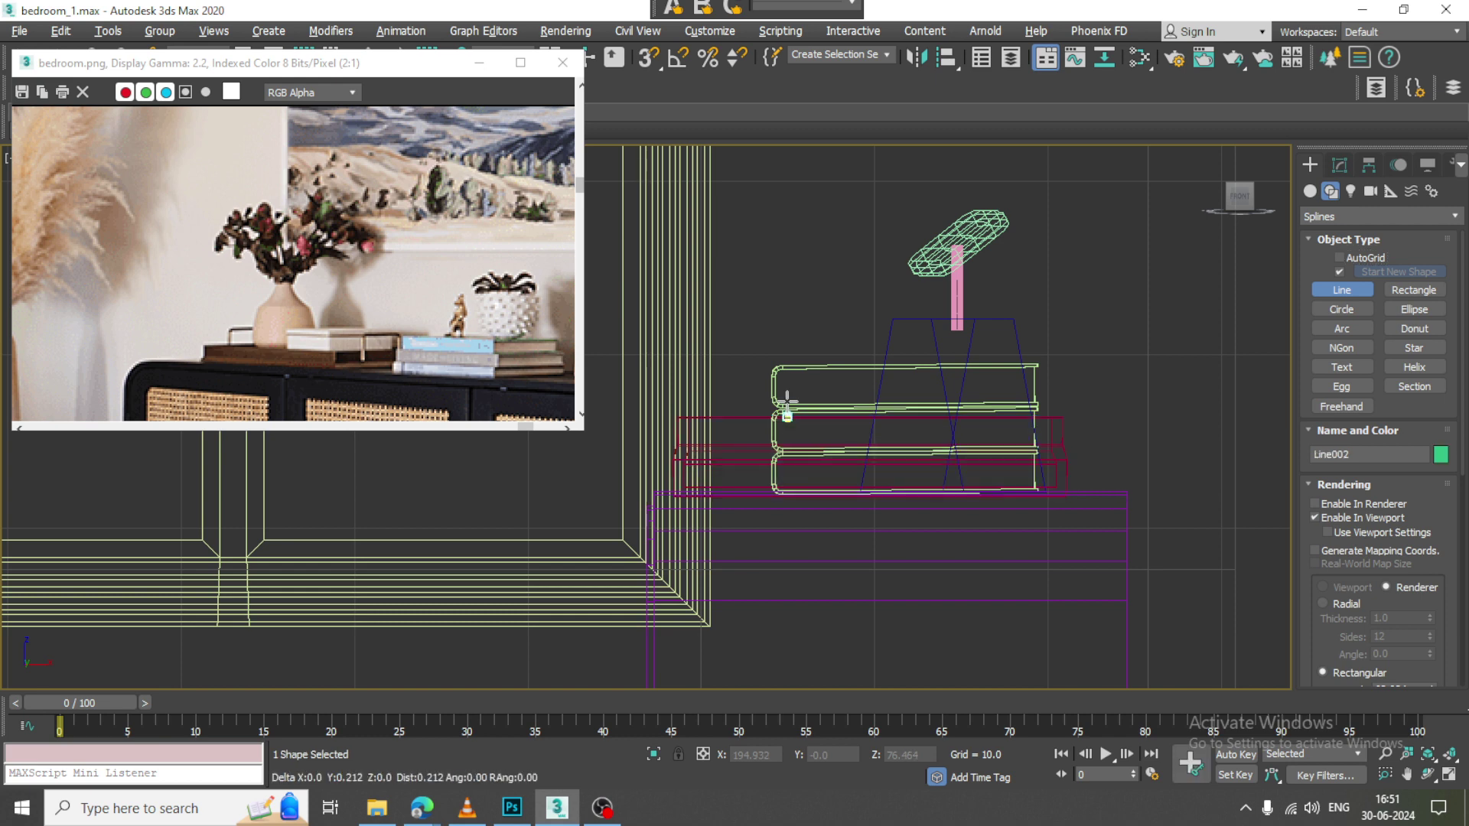
left_click(900, 373)
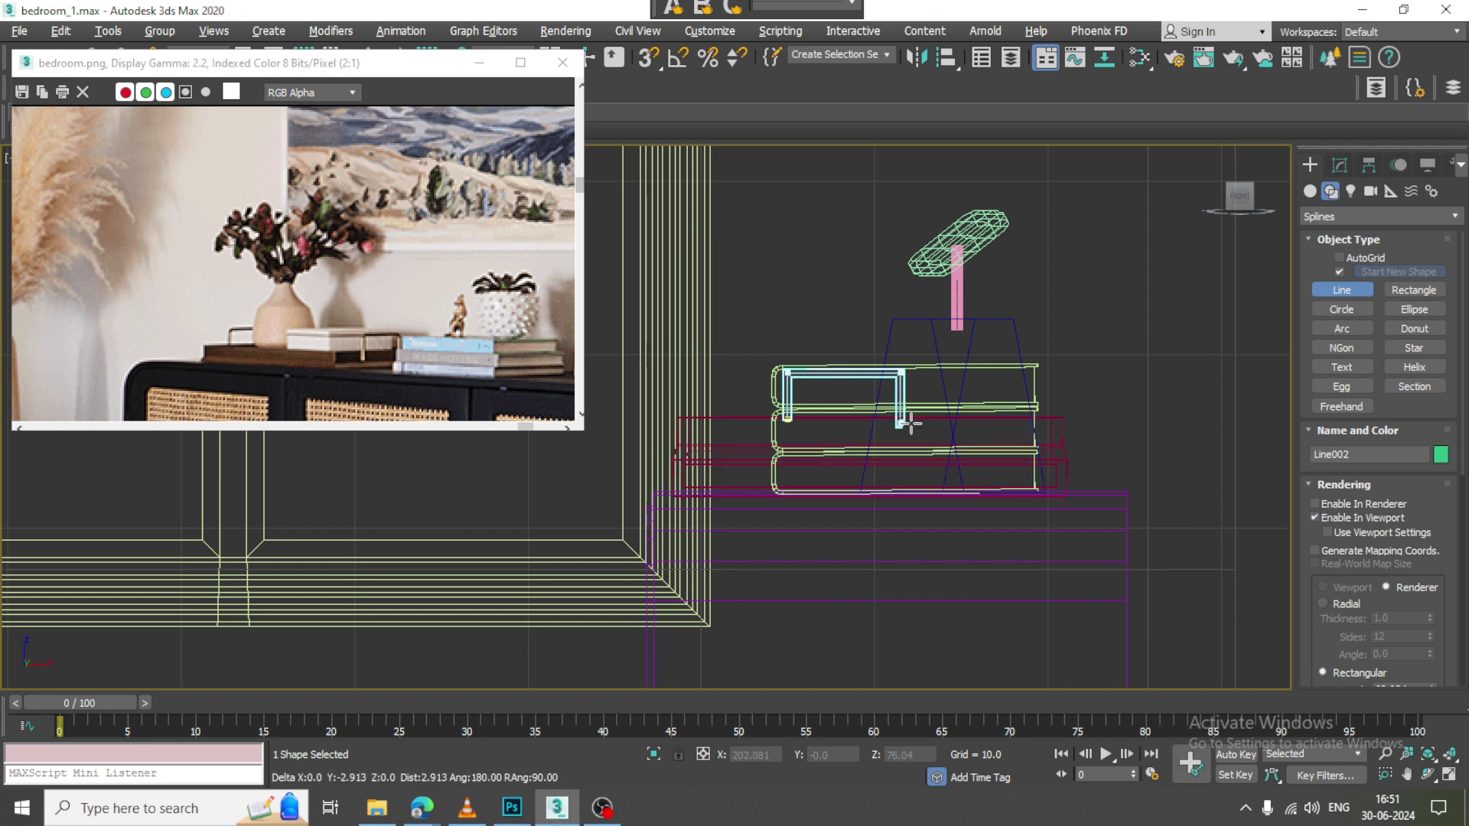
left_click(909, 424)
right_click(910, 424)
Give the handle line a radial section with a thickness of 0.26
left_click(1340, 165)
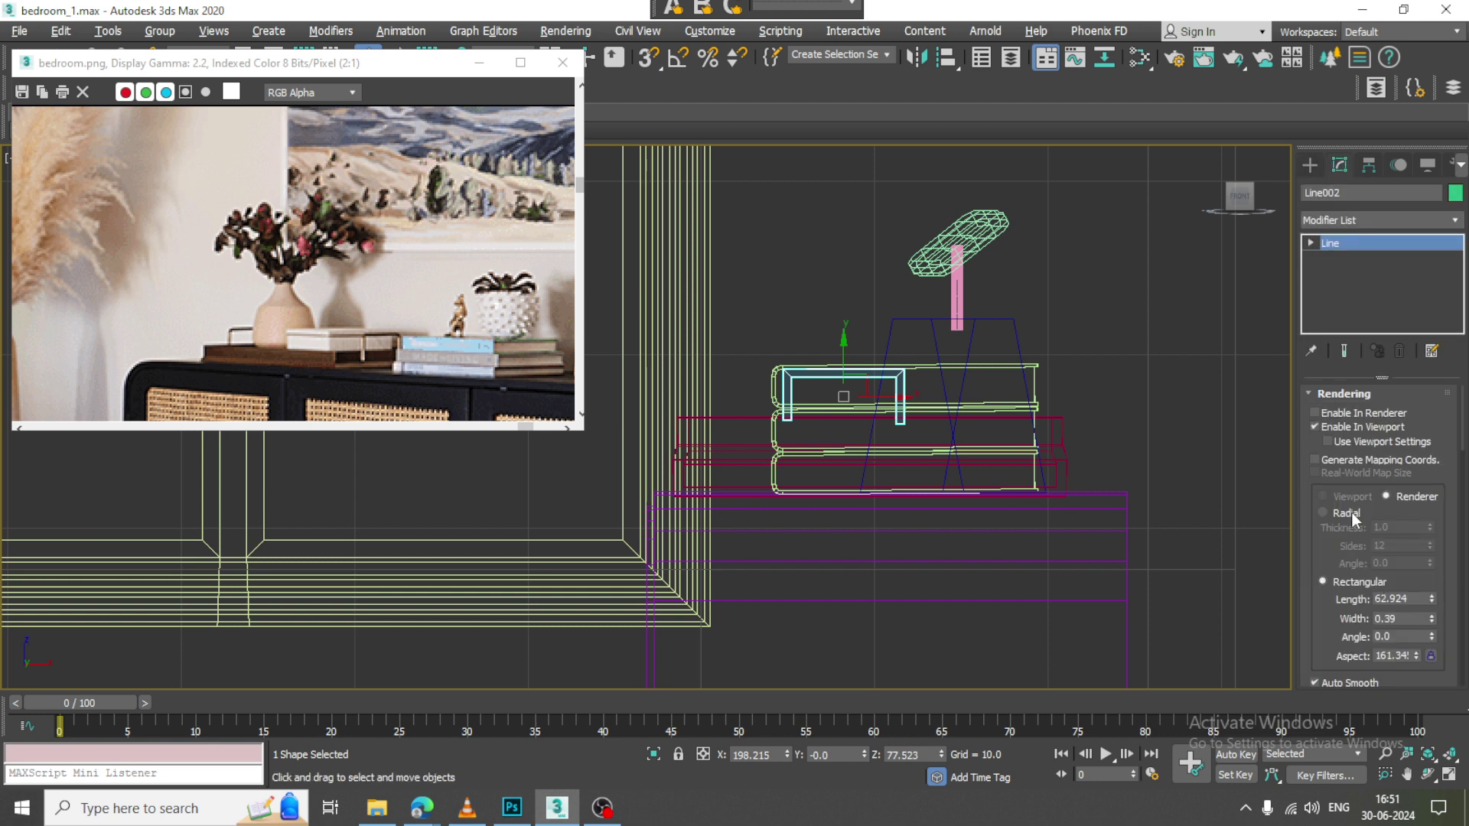
left_click(1323, 513)
middle_click_drag(744, 407, 813, 419)
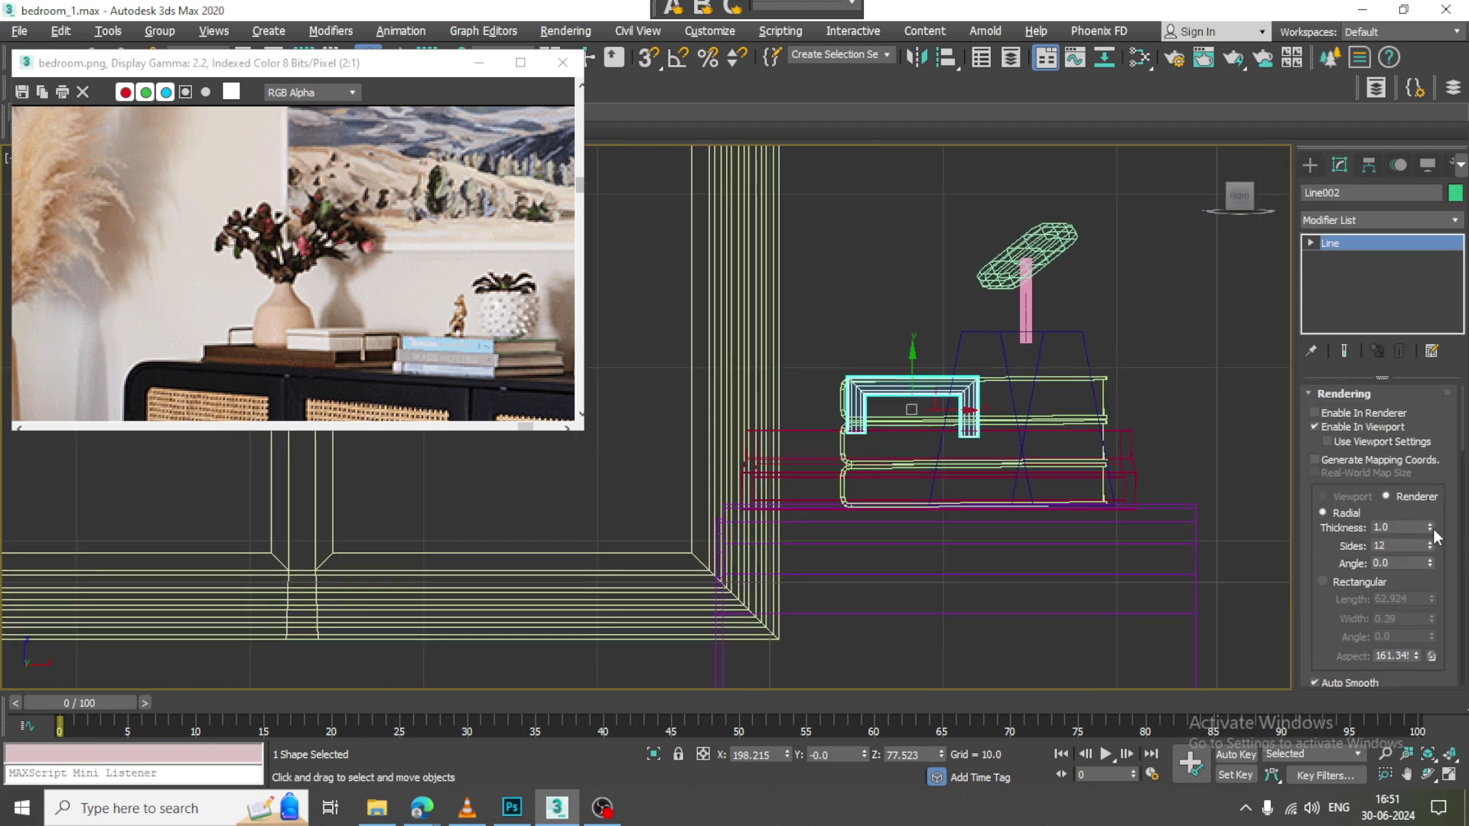
left_click_drag(1430, 527, 1460, 593)
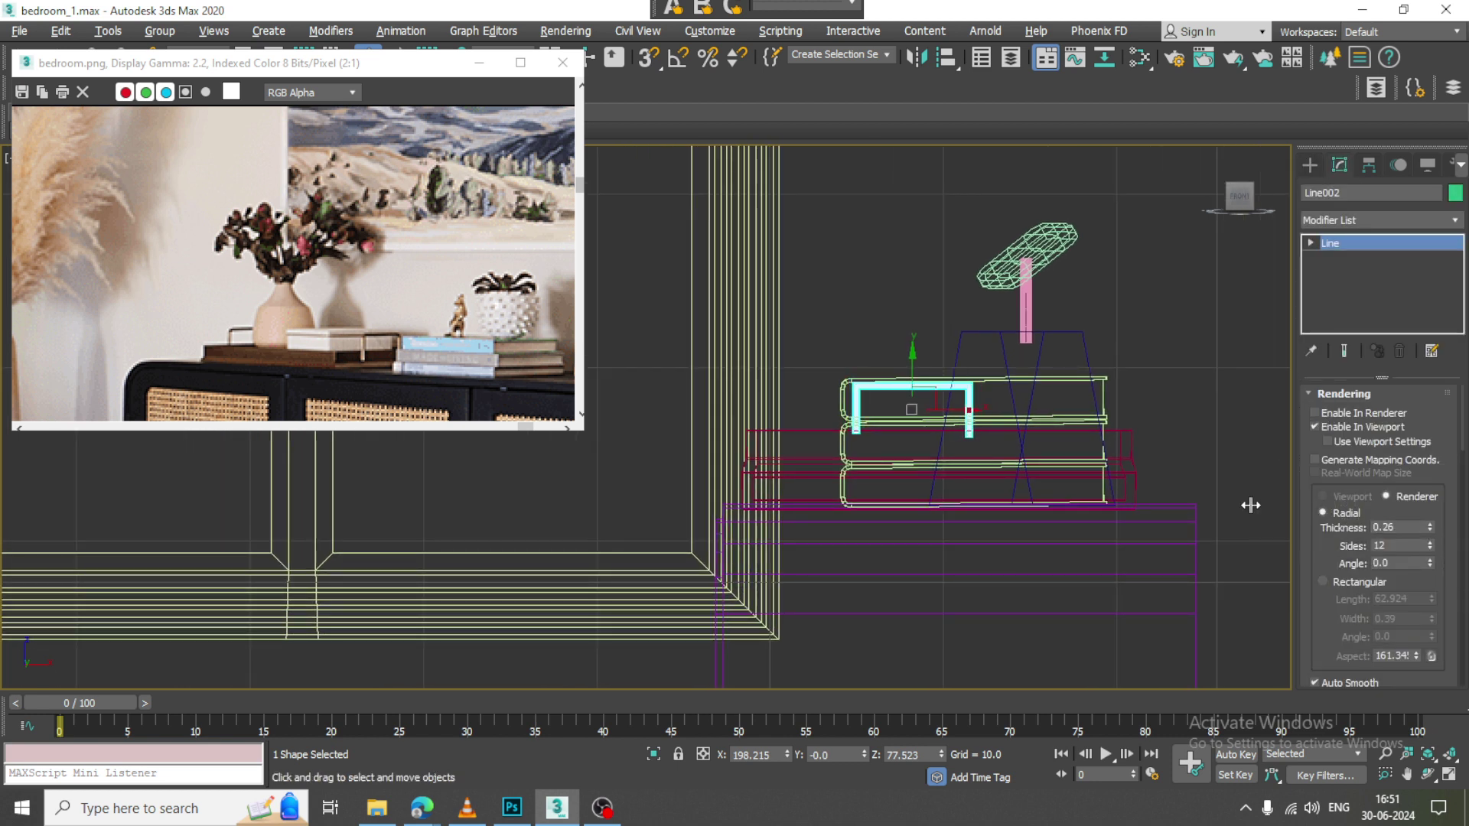
Raise the handle's lower right end vertex to about Z 76.2, level with the other end
key("q")
scroll(964, 422, "up", 3)
middle_click_drag(965, 423, 1030, 456)
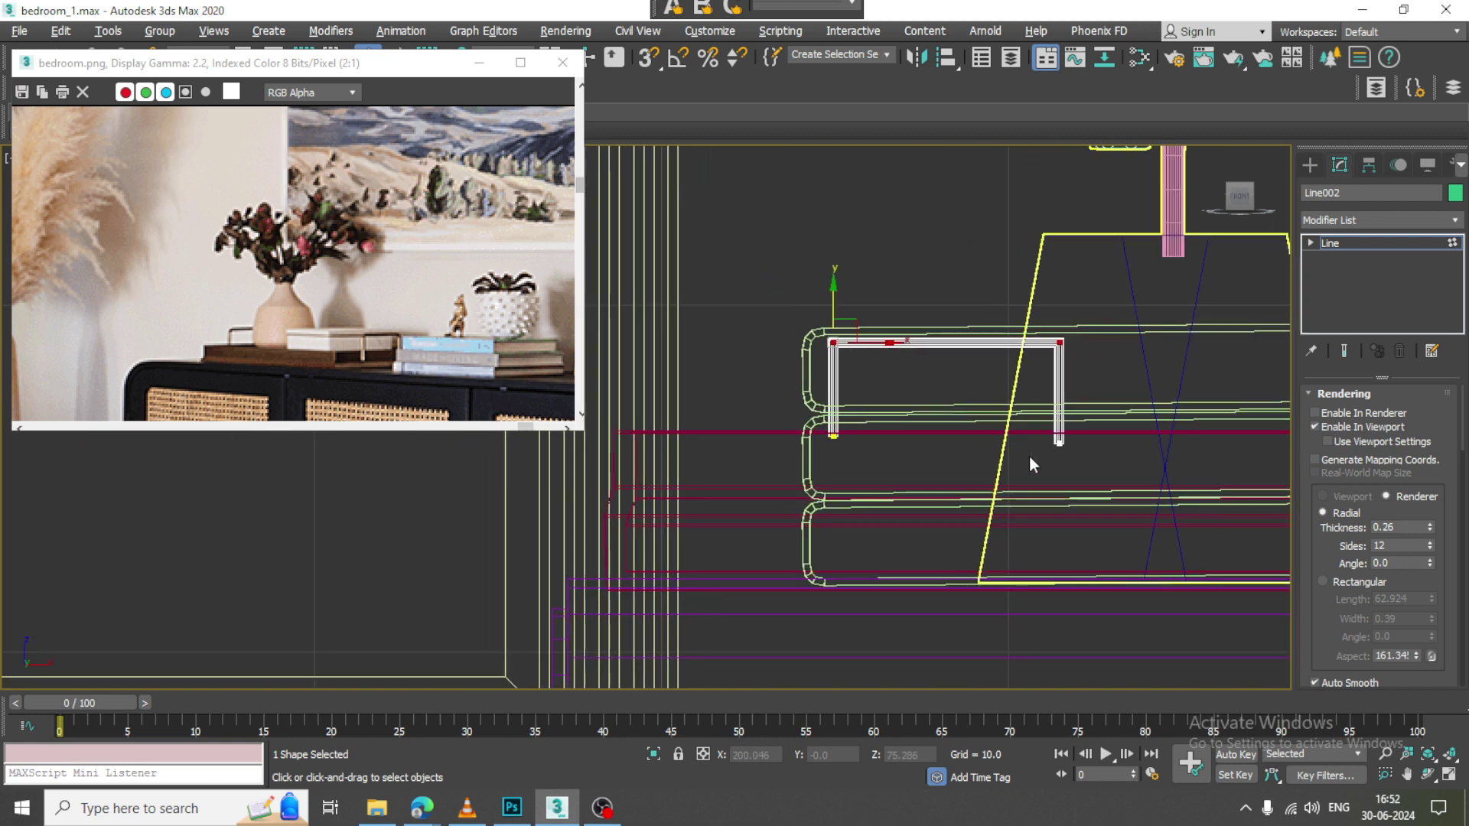
key("w")
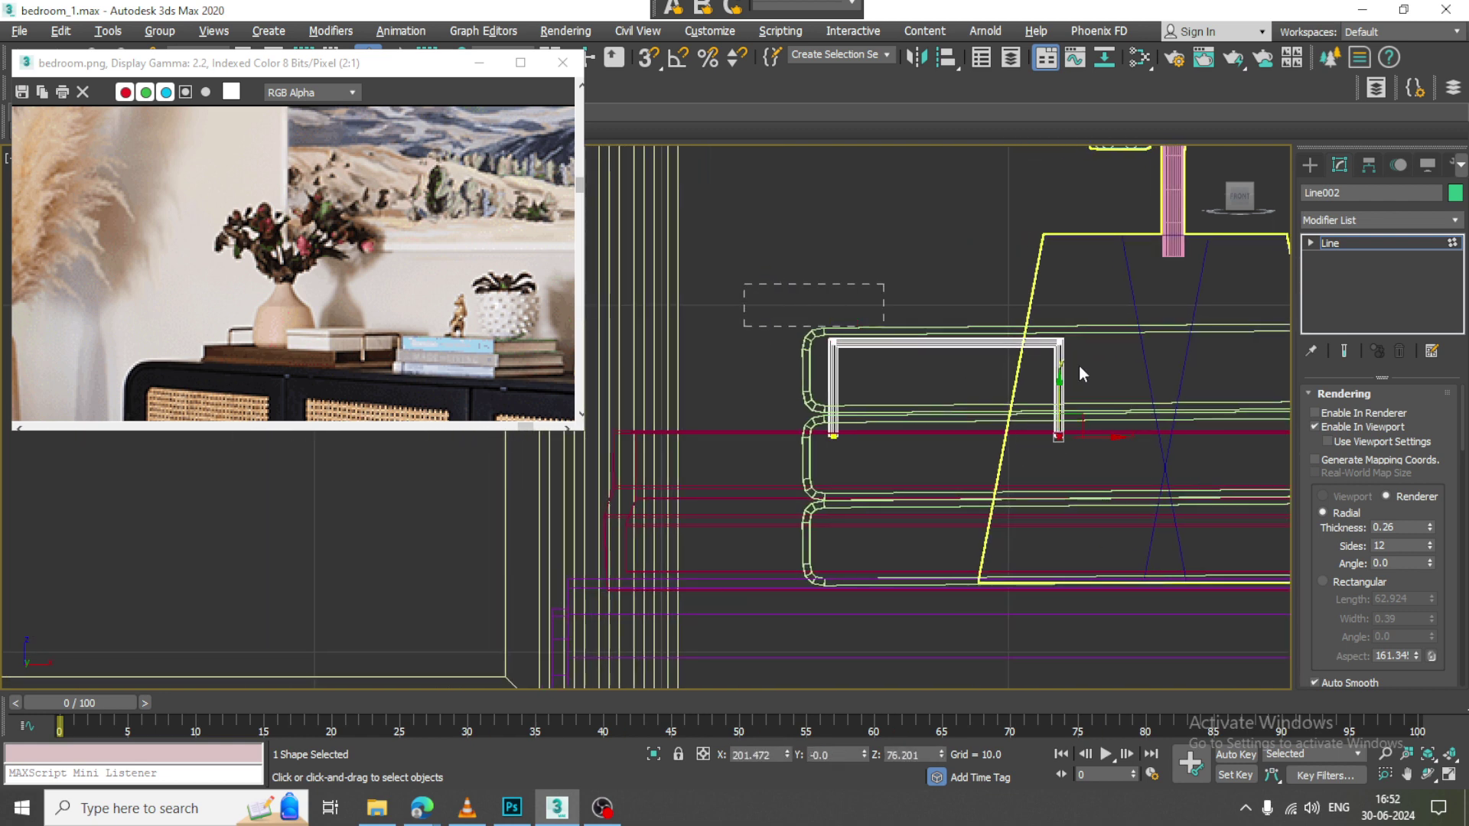
Fillet the handle's two upper corner vertices by about 1.4 and leave vertex editing
left_click_drag(1079, 365, 1093, 374)
scroll(1385, 656, "down", 5)
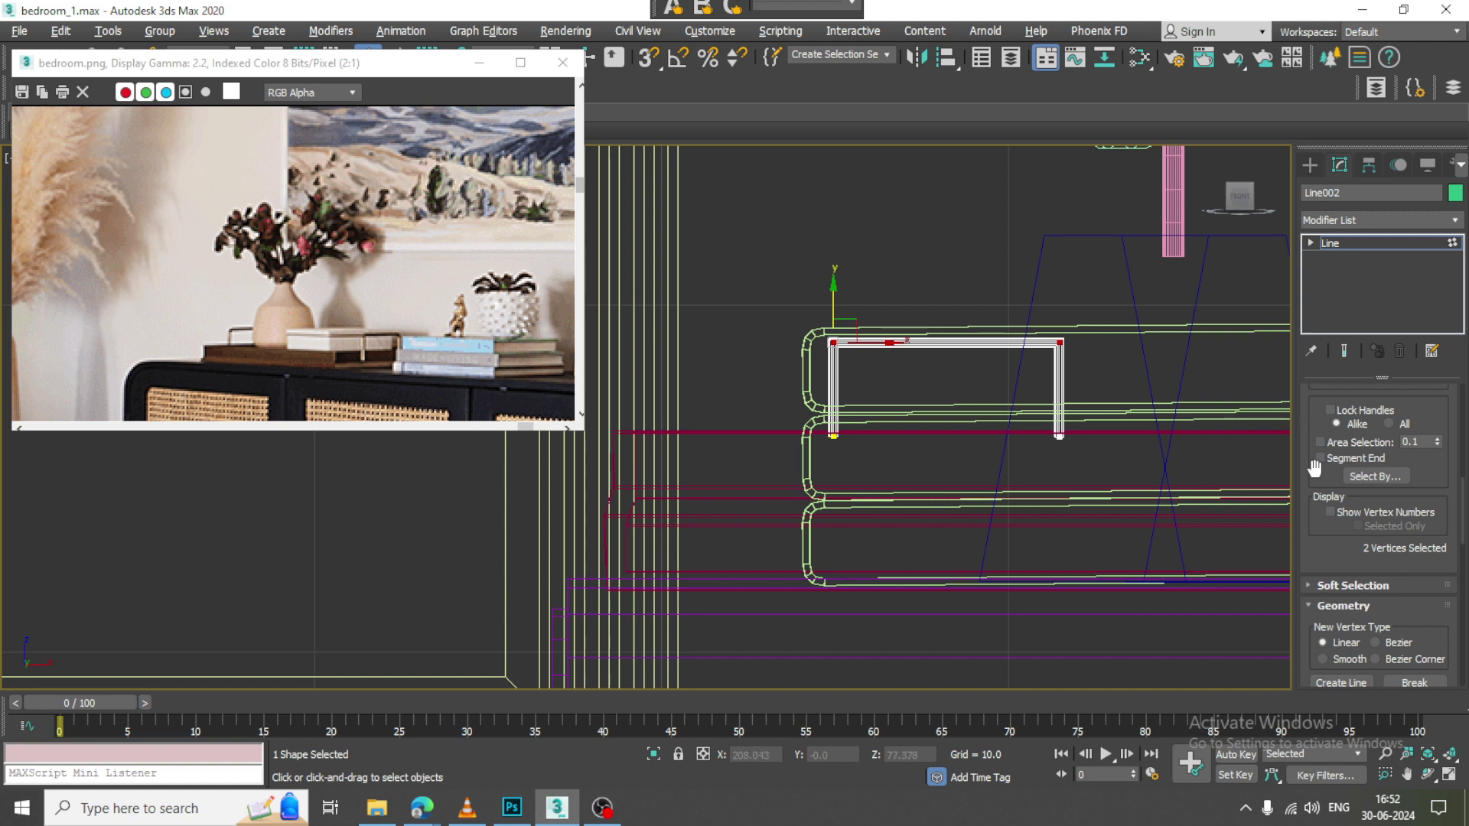
scroll(1315, 468, "down", 10)
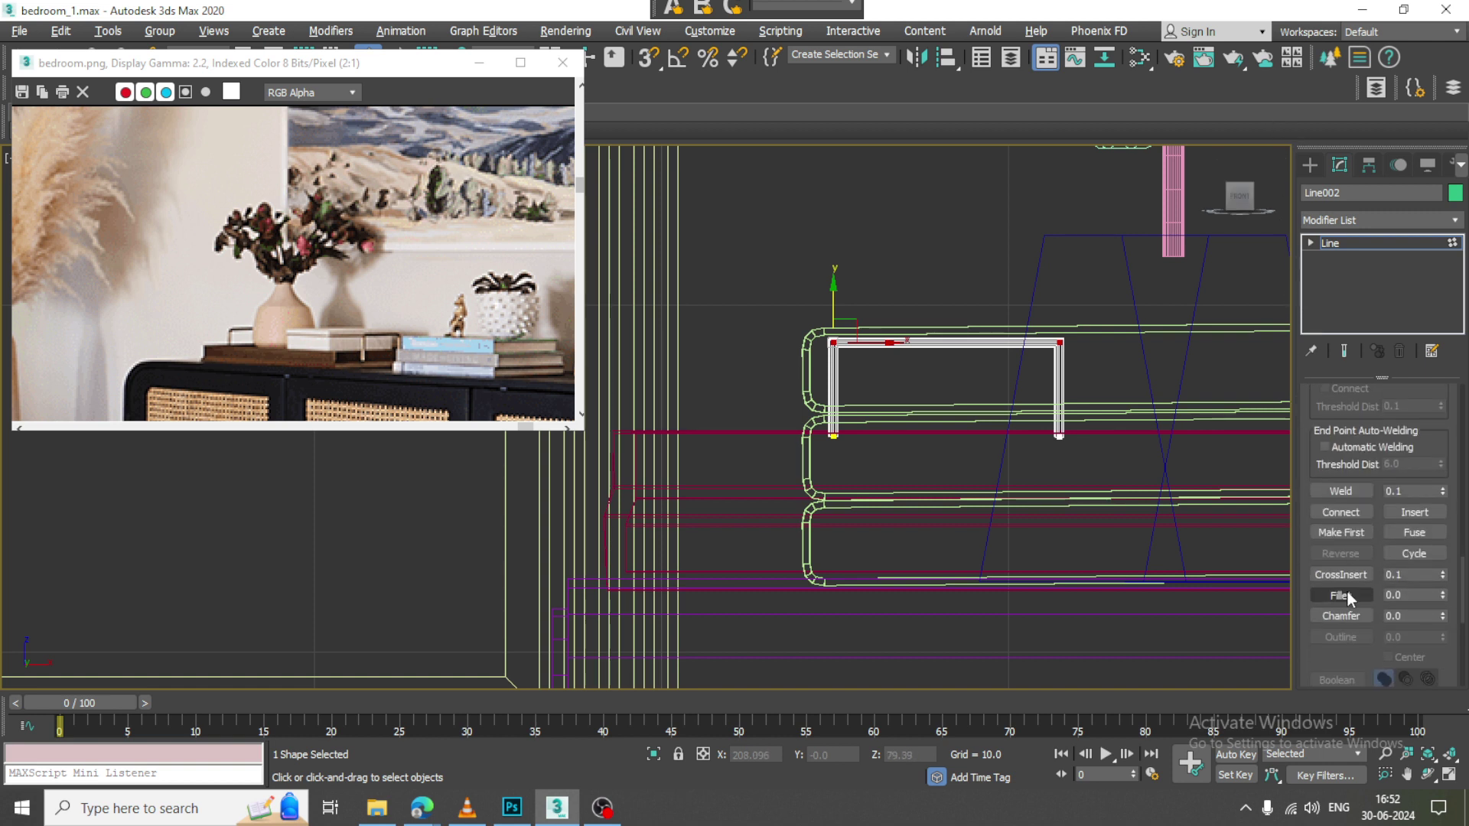
left_click_drag(1056, 331, 1048, 293)
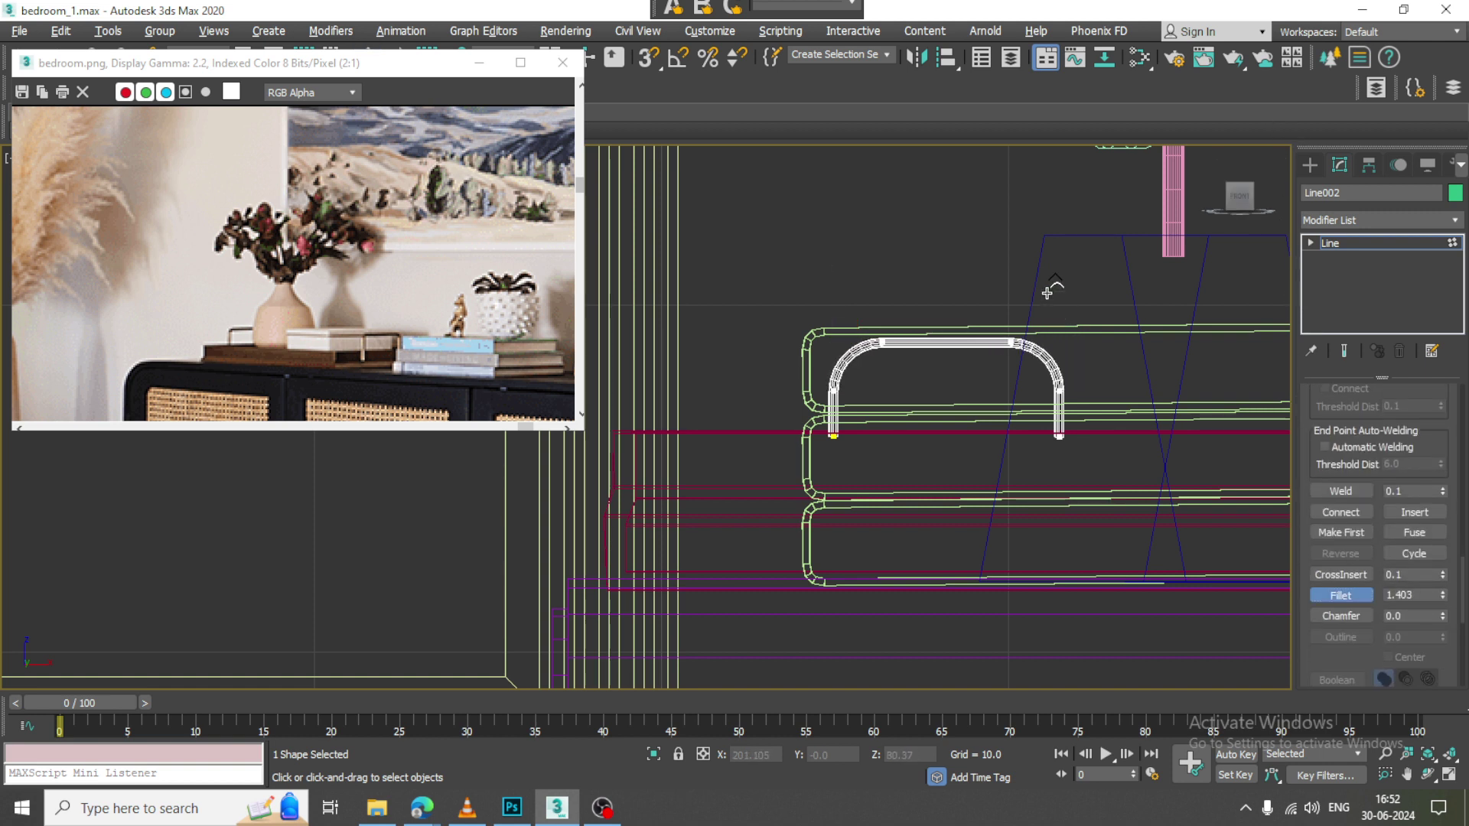
left_click(1401, 243)
key("alt+w")
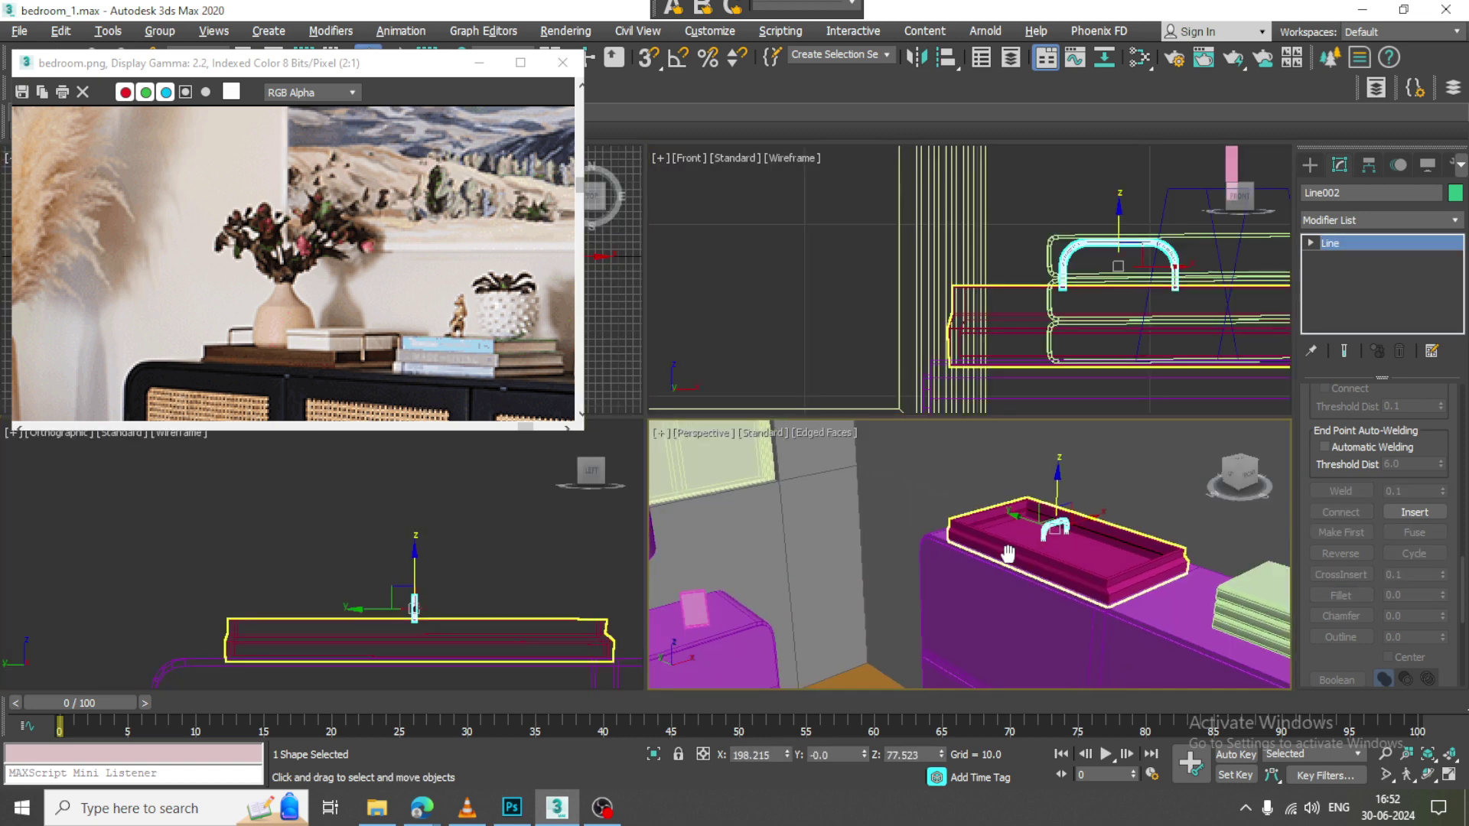
Move the handle along Y to about -20.54, over the tray's short rim nearest the stacked books
key("alt+w")
middle_click_drag(1010, 551, 781, 372)
scroll(780, 372, "up", 4)
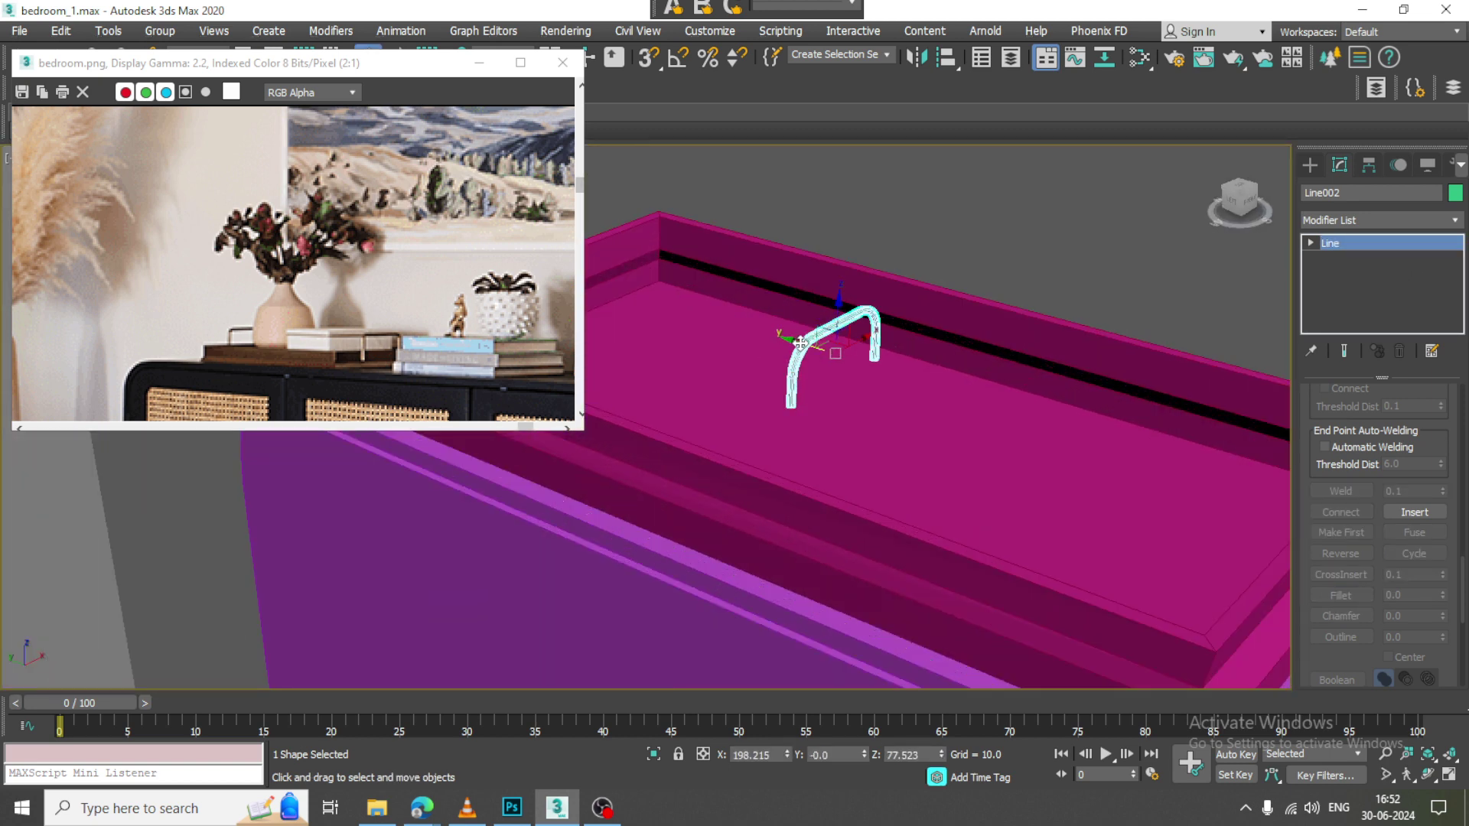
left_click_drag(801, 344, 1188, 462)
middle_click_drag(1188, 462, 925, 422)
left_click_drag(935, 420, 1033, 442)
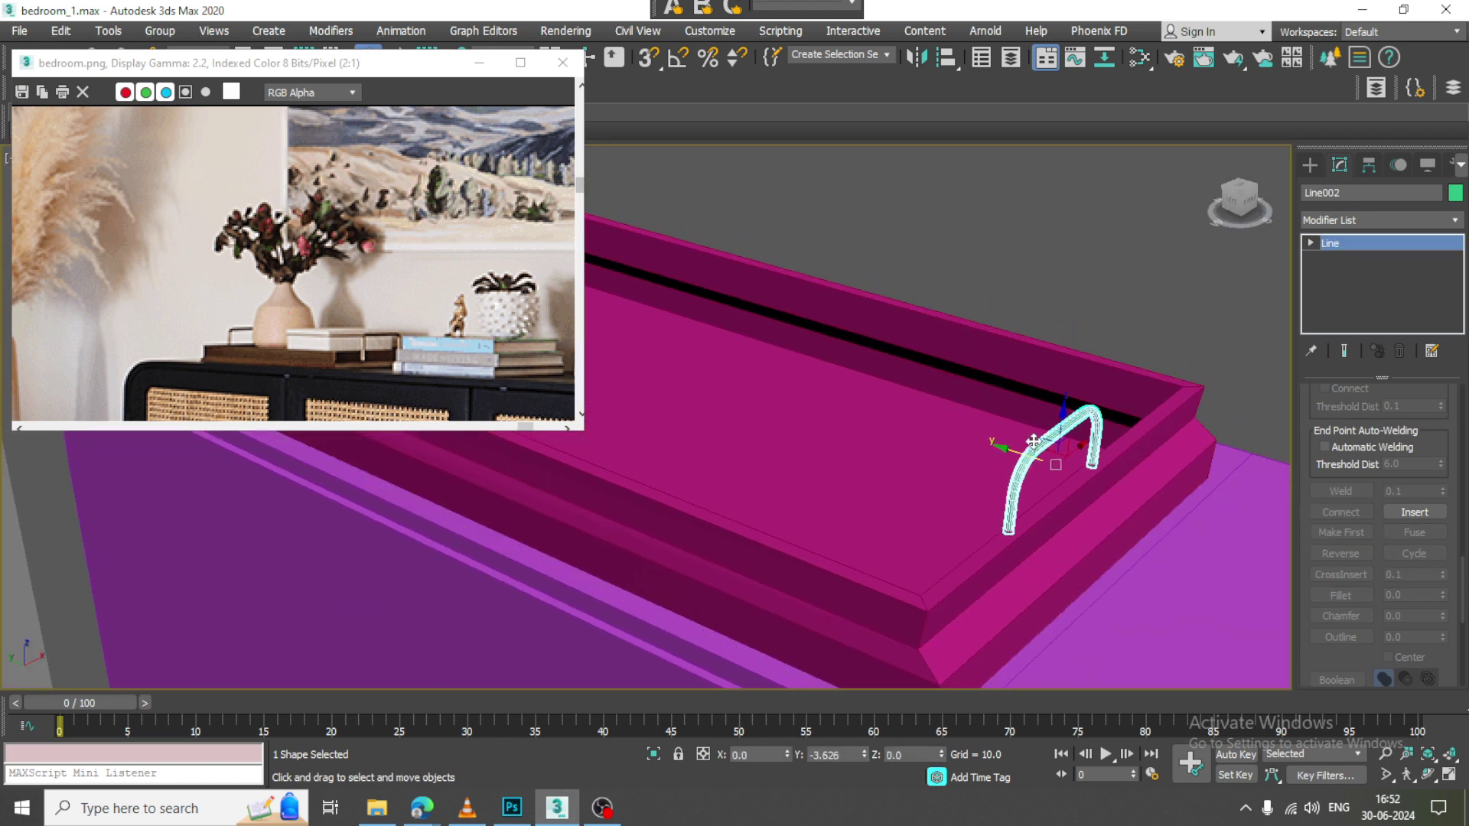
scroll(1018, 432, "down", 6)
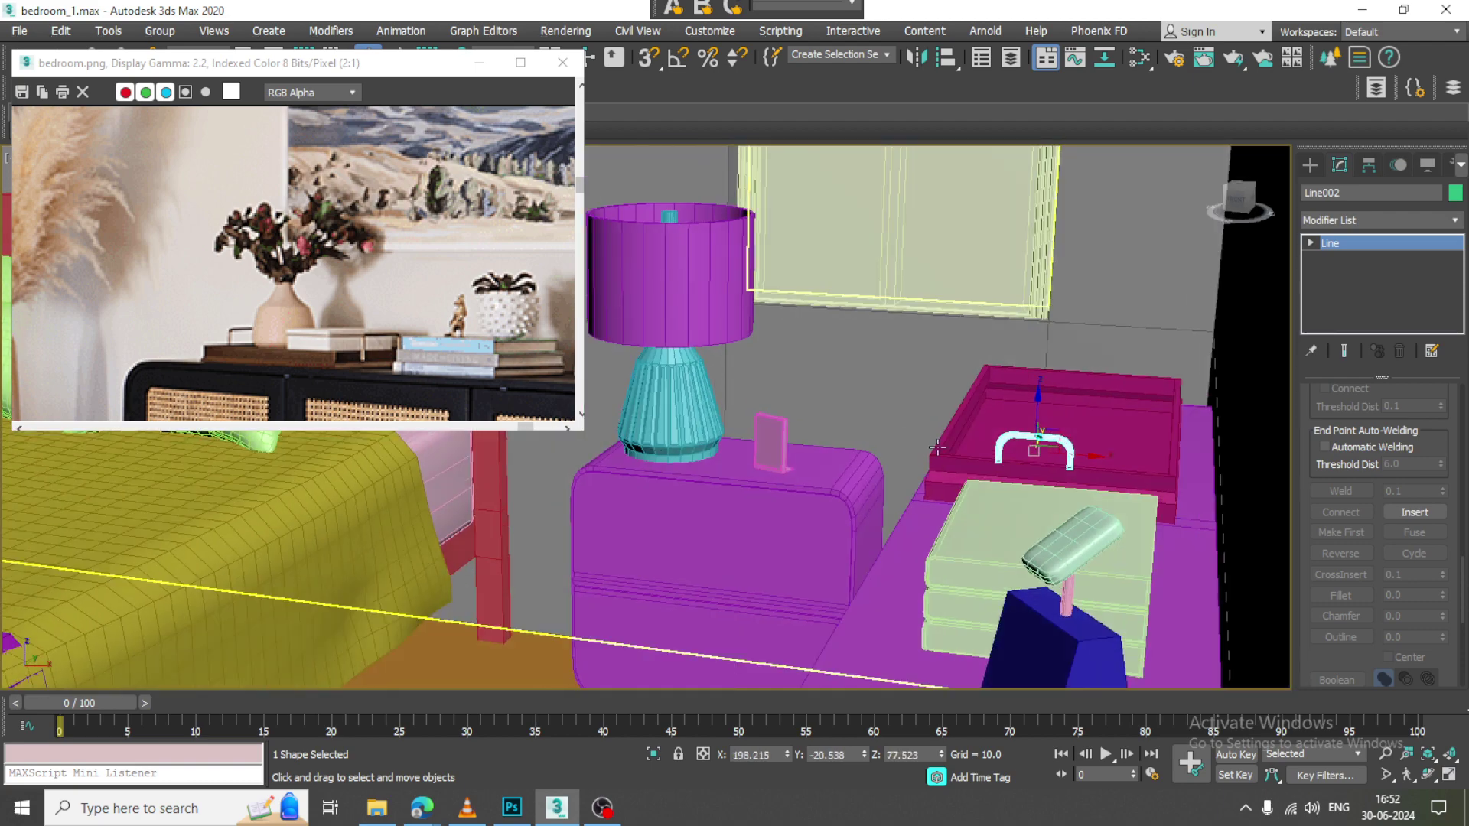
Lower the handle to about Z 77.1 and centre it on the tray's short rim at about X 199.6
middle_click_drag(938, 448, 1003, 438, "alt")
left_click_drag(1056, 420, 1057, 425)
middle_click_drag(1076, 459, 1085, 491, "alt")
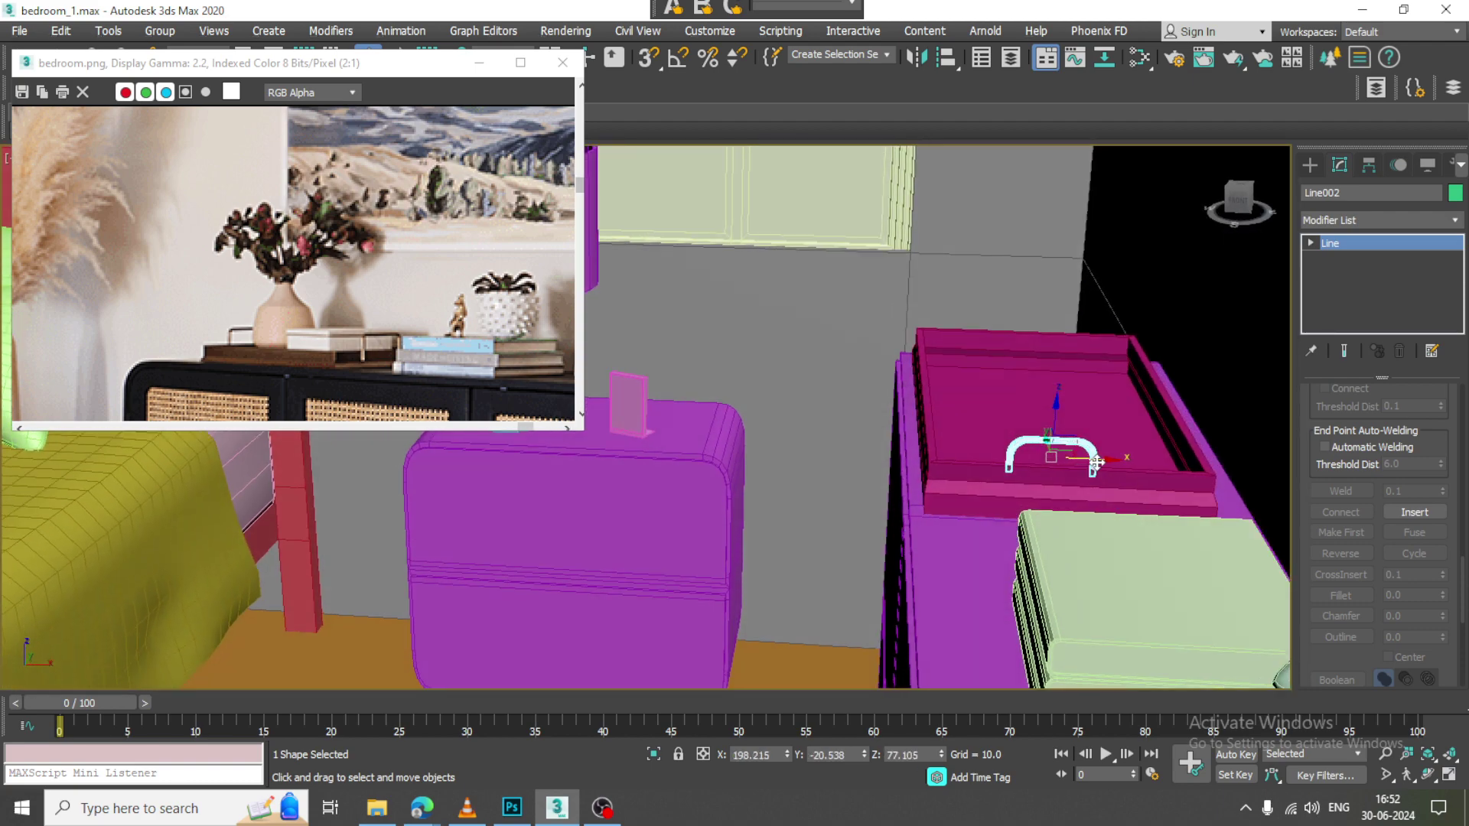
left_click_drag(1096, 462, 1115, 462)
middle_click_drag(1115, 462, 1011, 445, "alt")
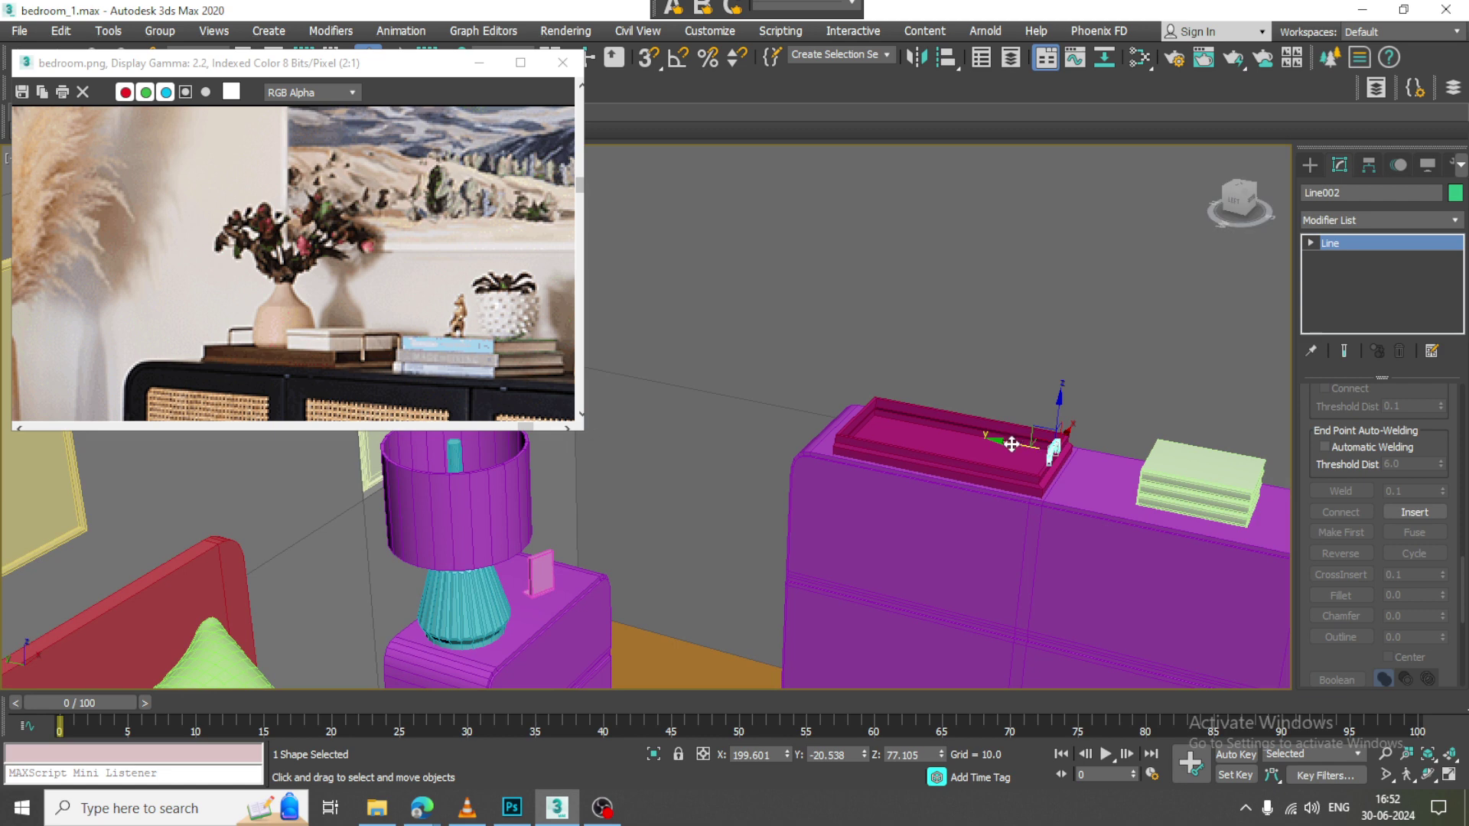
Clone the handle as one copy onto the tray's opposite short rim, at about Y 20.14
left_click_drag(1011, 445, 821, 420, "shift")
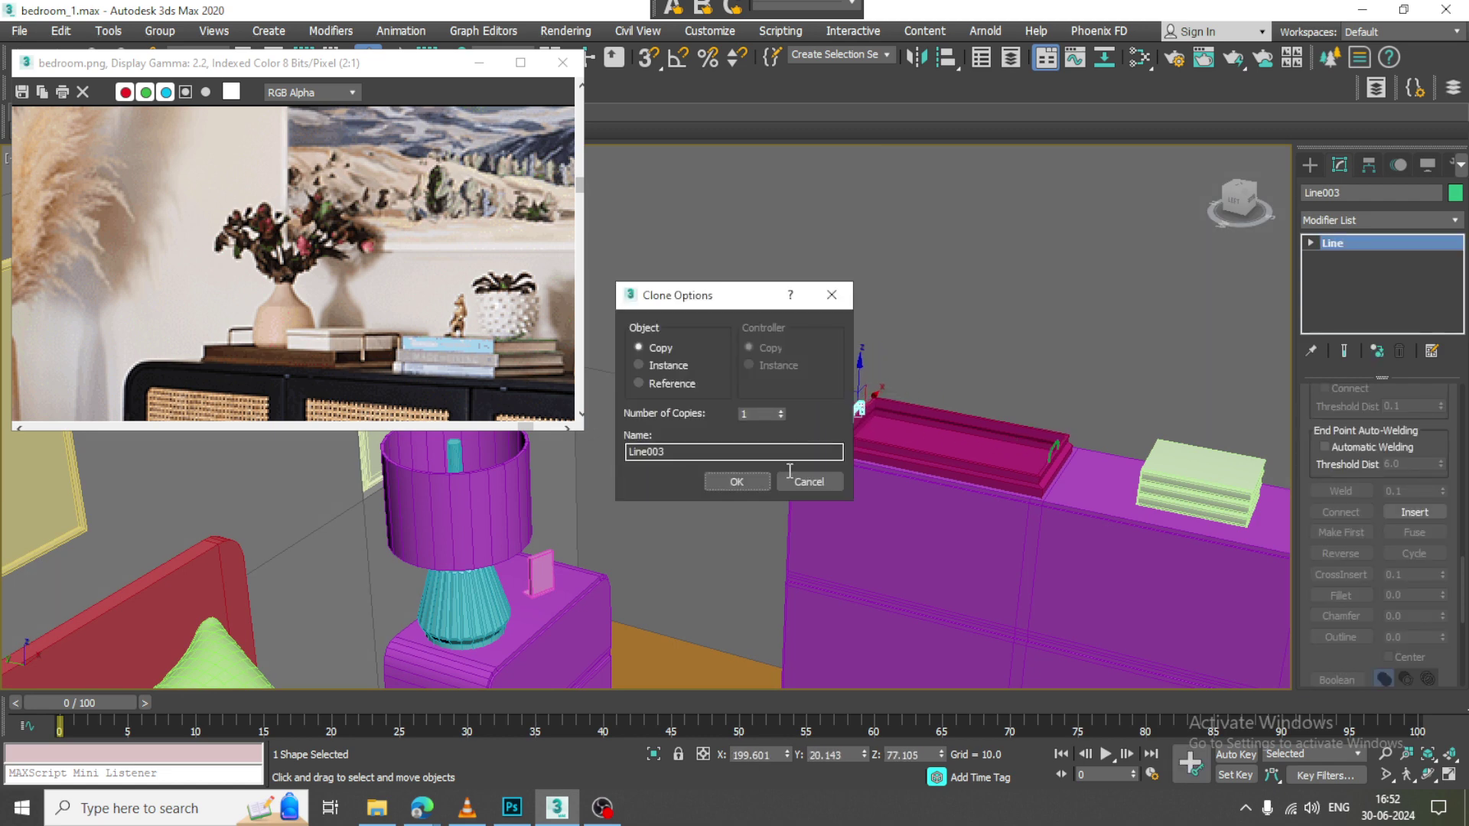
left_click(738, 480)
key("z")
left_click(605, 811)
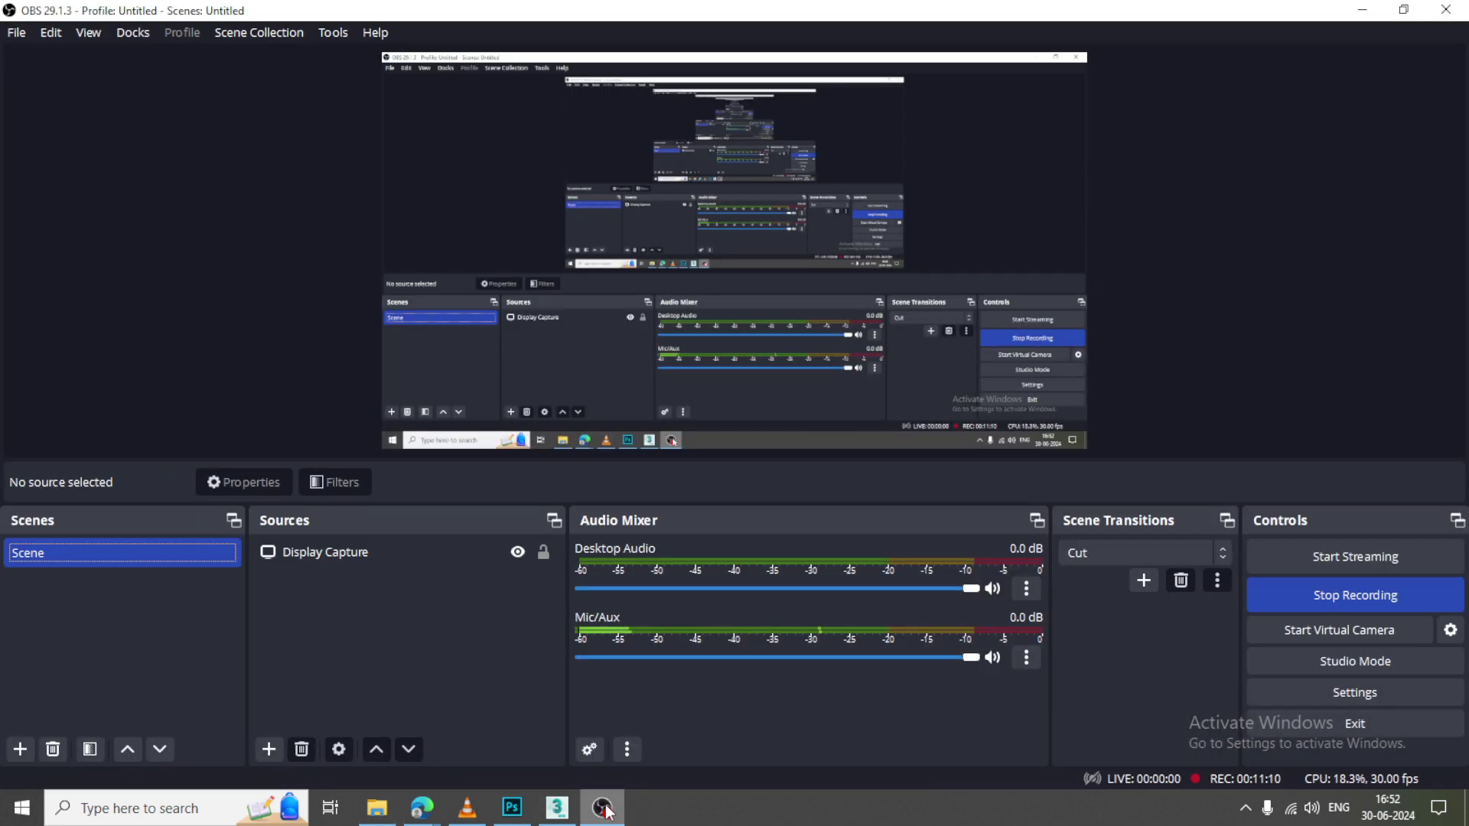
left_click(605, 811)
Shrink the reference image window and fit the whole bedroom picture inside it
middle_click_drag(814, 461, 1005, 456, "alt")
scroll(865, 447, "down", 5)
scroll(746, 459, "down", 5)
scroll(859, 508, "down", 3)
scroll(815, 519, "down", 3)
scroll(945, 468, "up", 3)
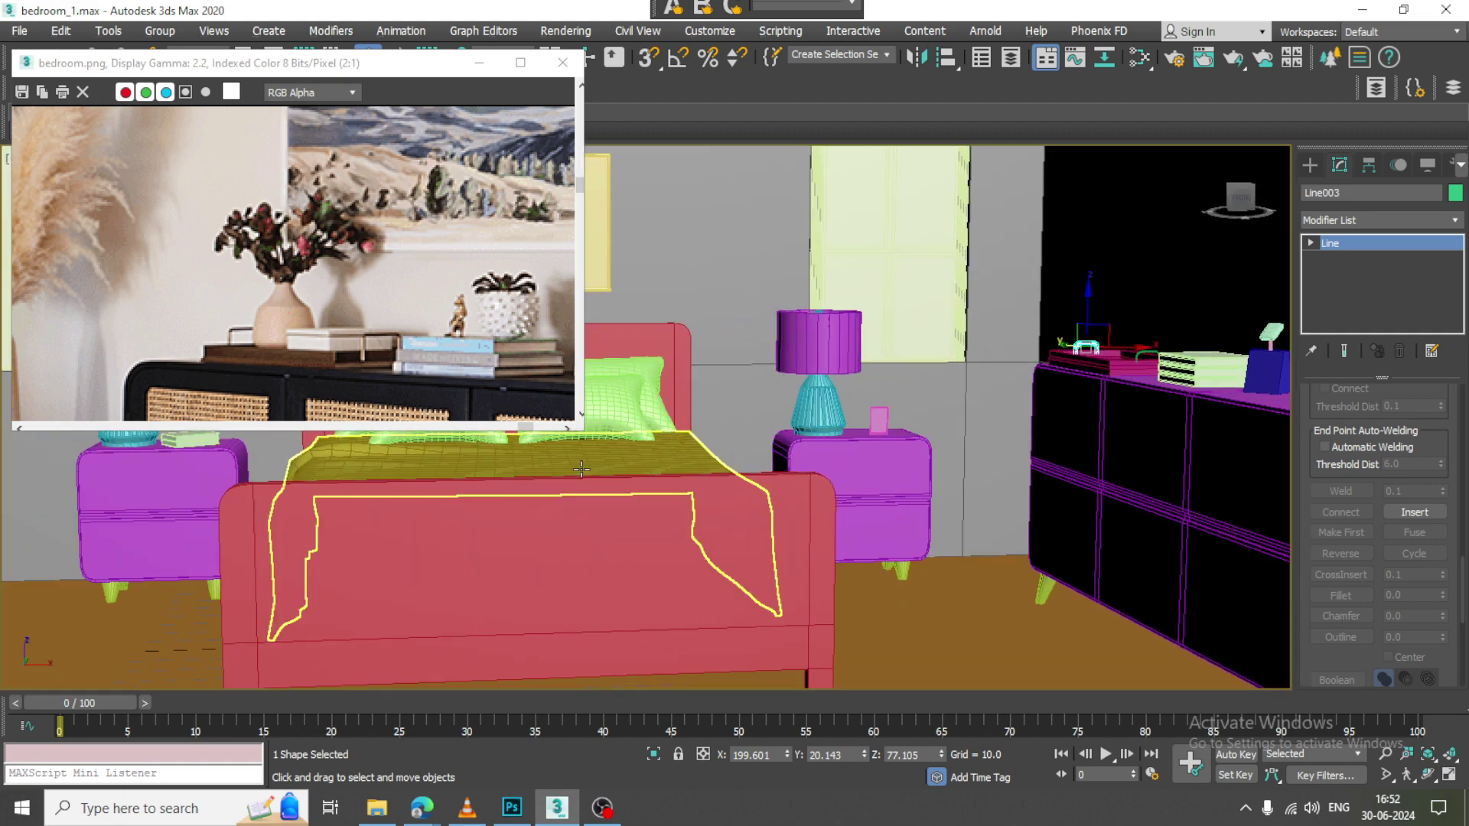
left_click_drag(583, 430, 414, 382)
scroll(130, 191, "down", 2)
scroll(130, 191, "down", 1)
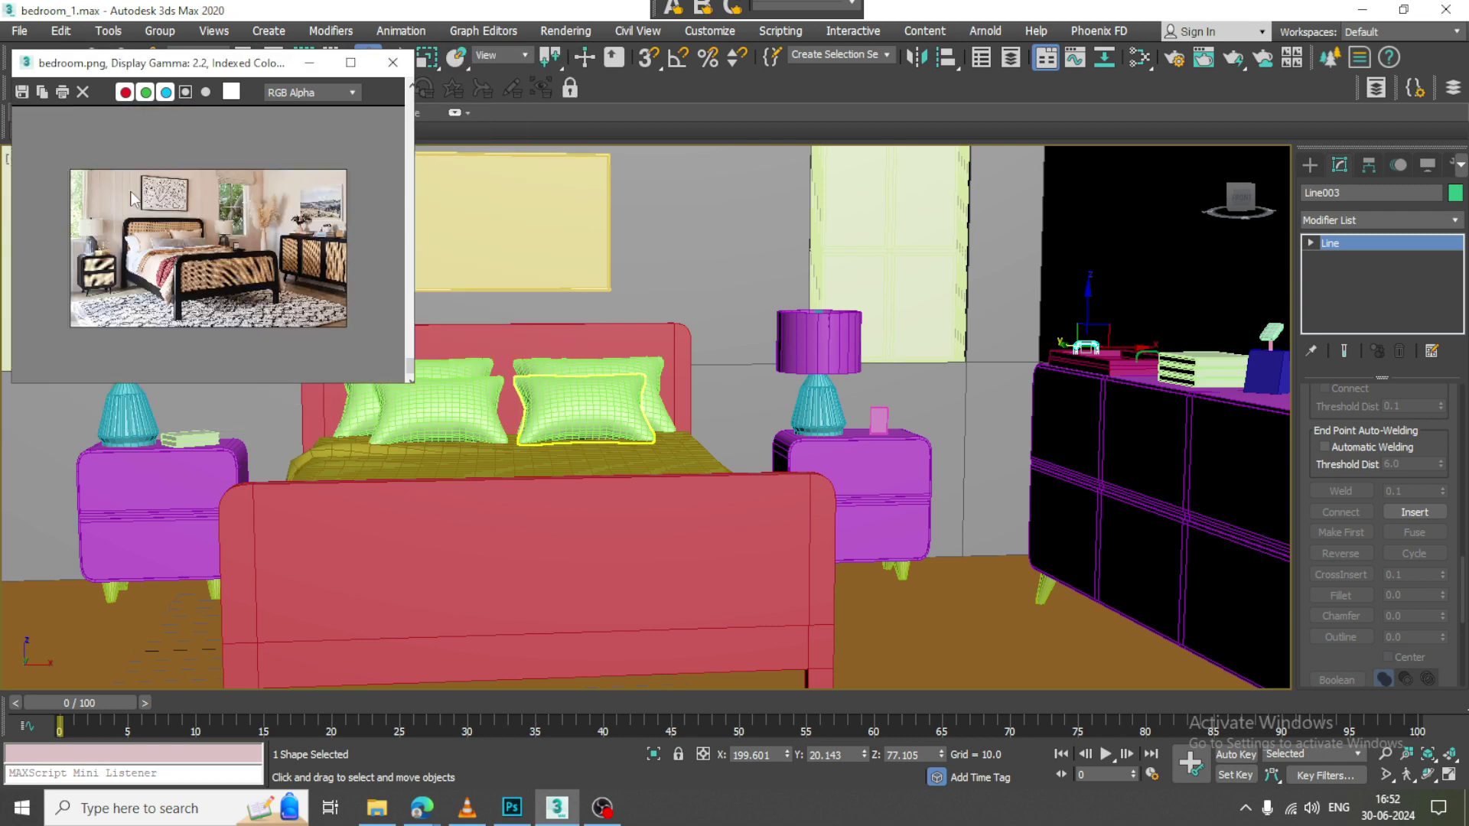
Examine the whole bedroom in Expert Mode, framing the perspective view from the same angle as the reference image
mouse_move(878, 421)
middle_mouse_down("alt")
mouse_move(896, 444)
mouse_move(880, 435)
middle_mouse_up("alt")
scroll(865, 450, "down", 3)
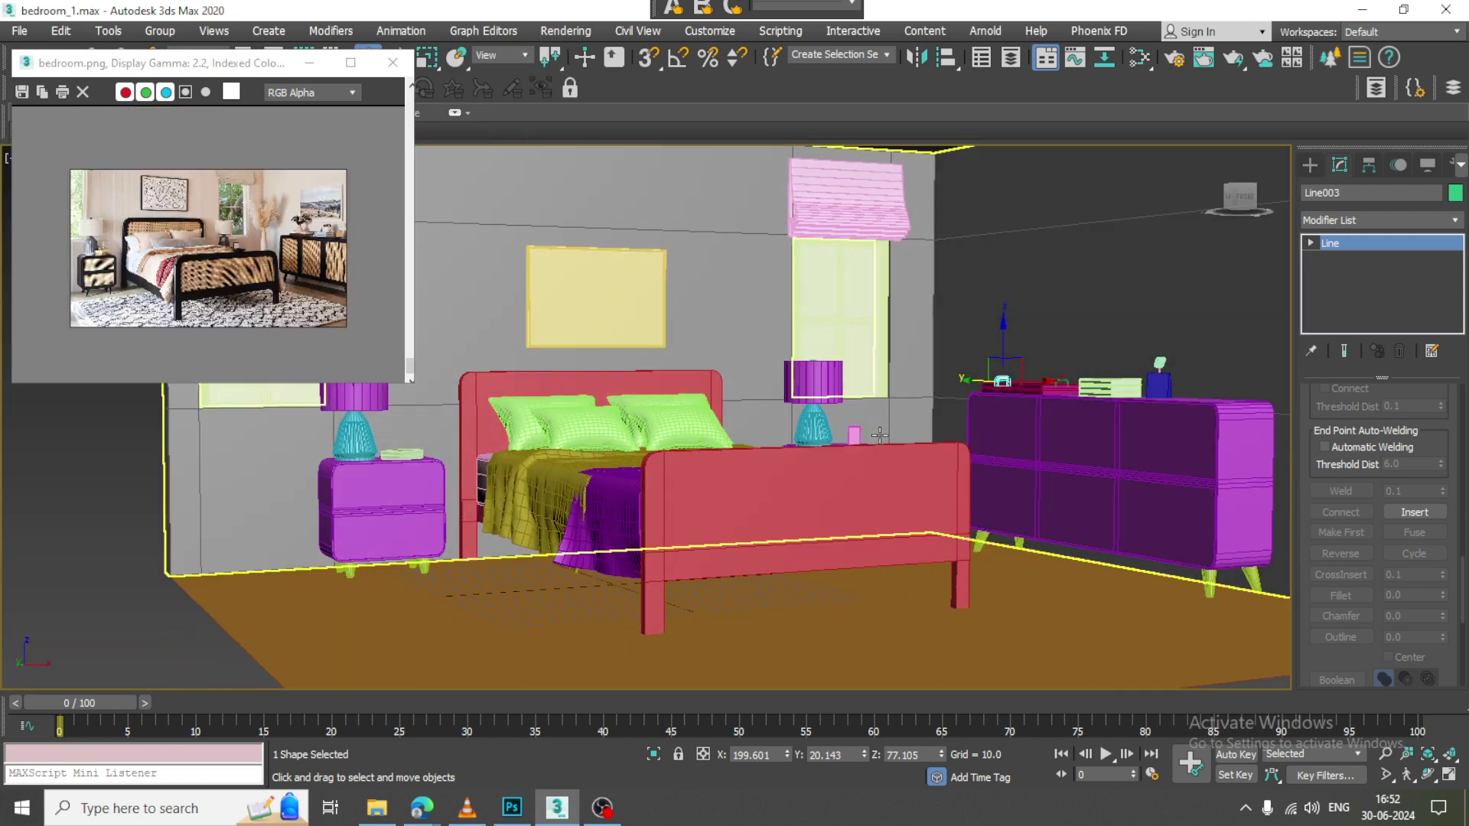
key("ctrl+x")
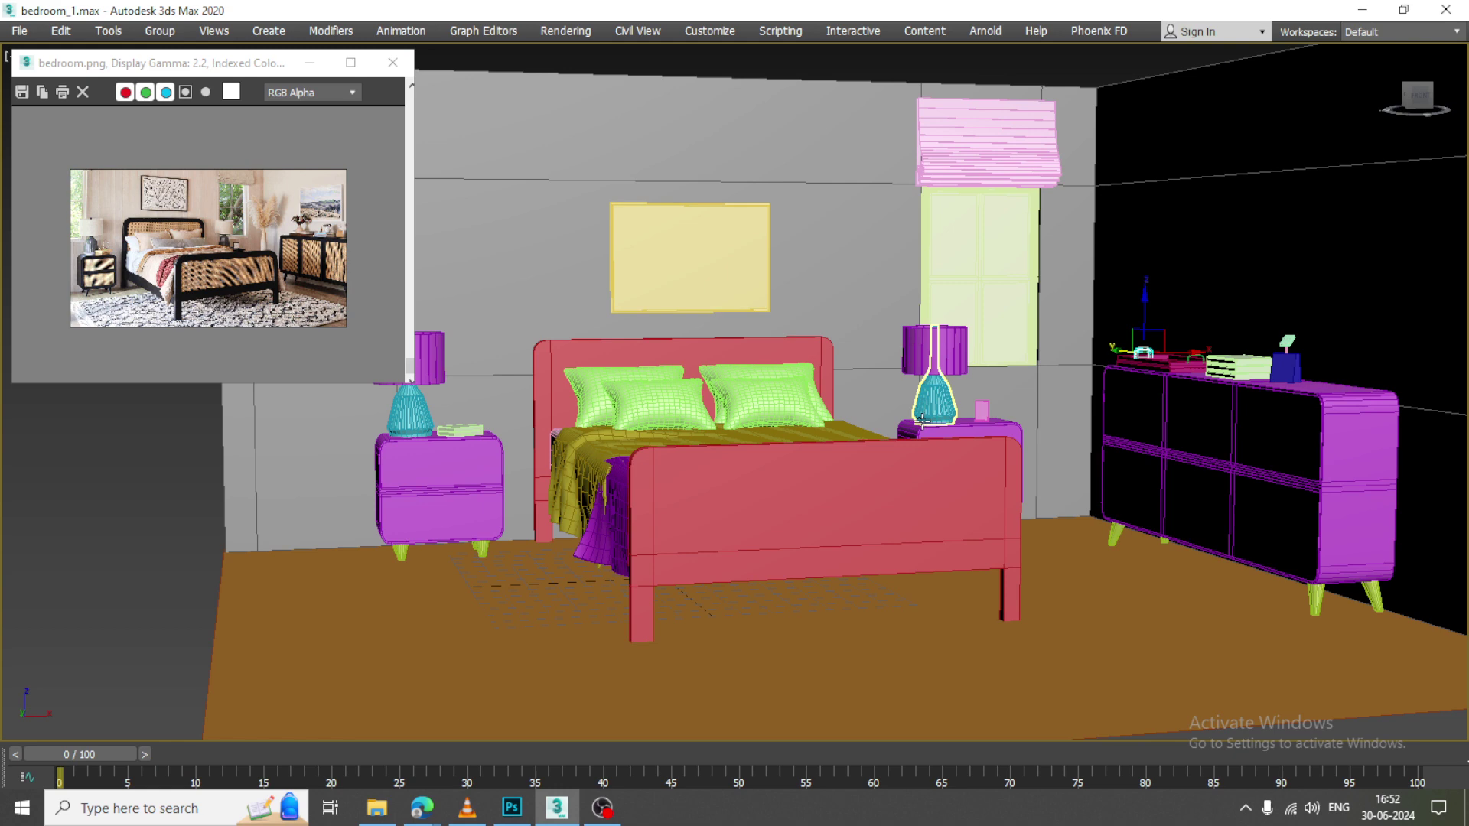
scroll(922, 422, "up", 3)
scroll(897, 421, "down", 3)
middle_click_drag(765, 440, 788, 442, "alt")
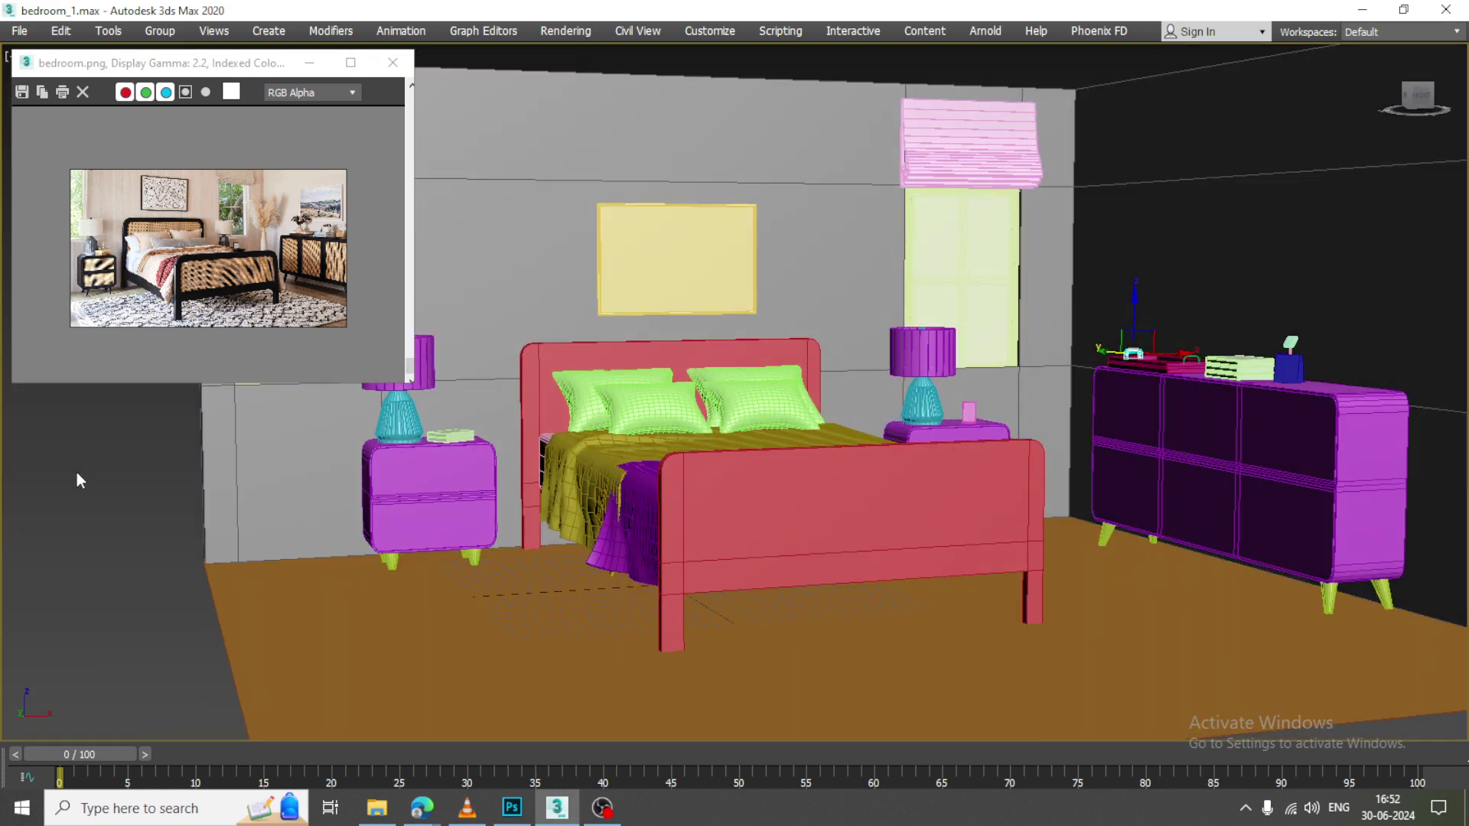
left_click(748, 504)
key("Up")
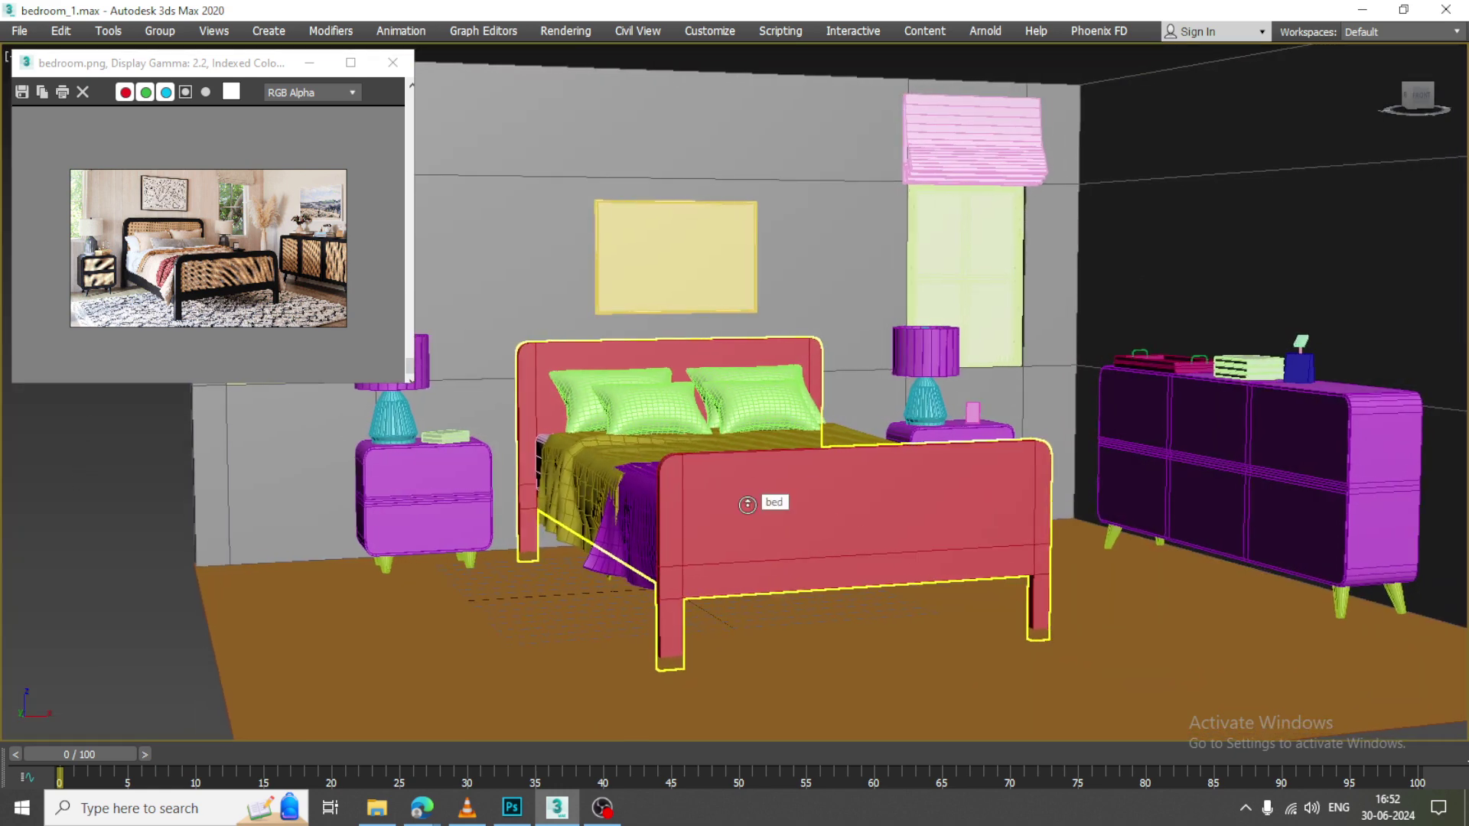
key("Up")
key("Right")
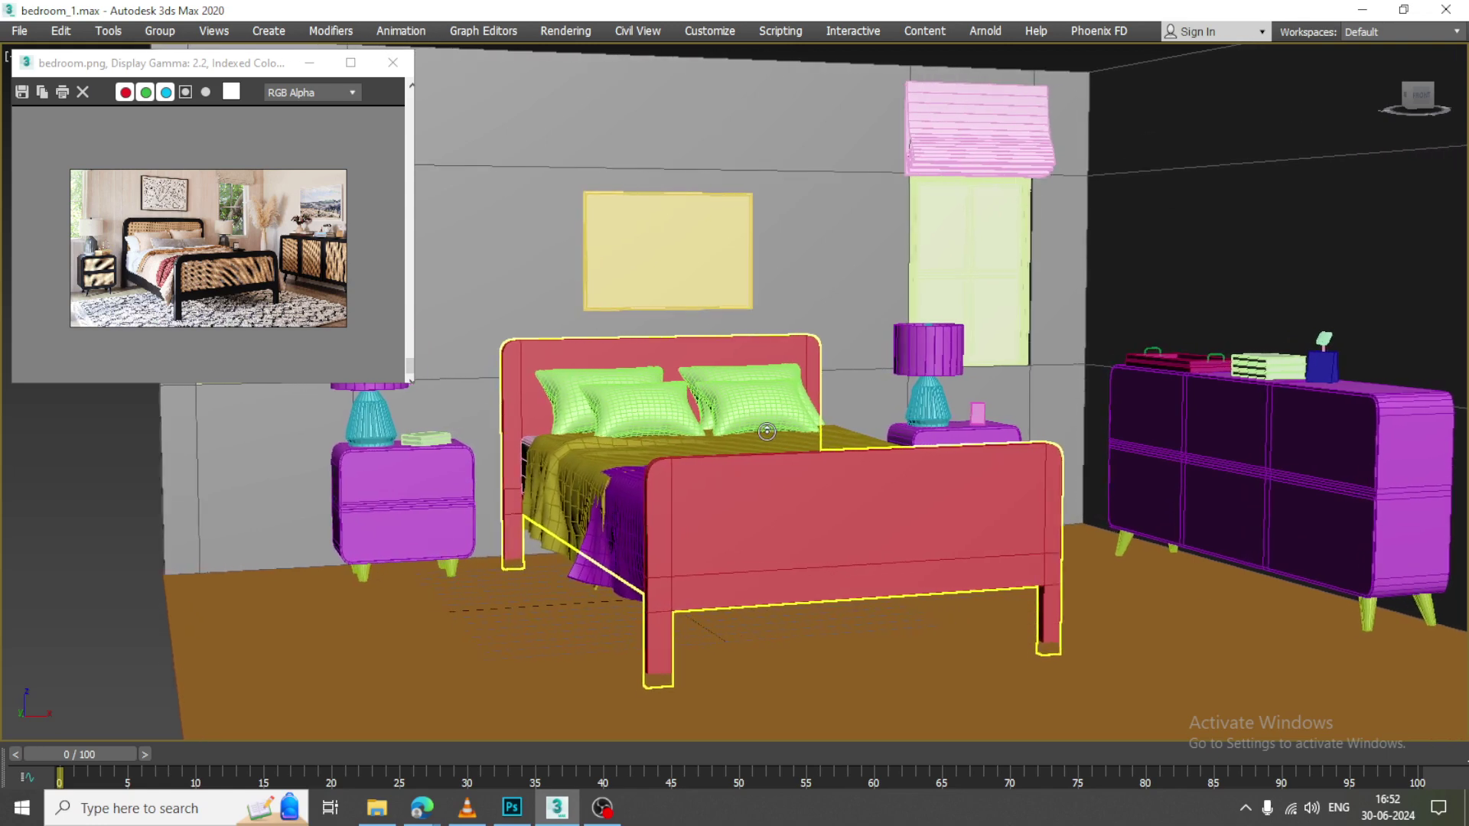
scroll(766, 431, "up", 3)
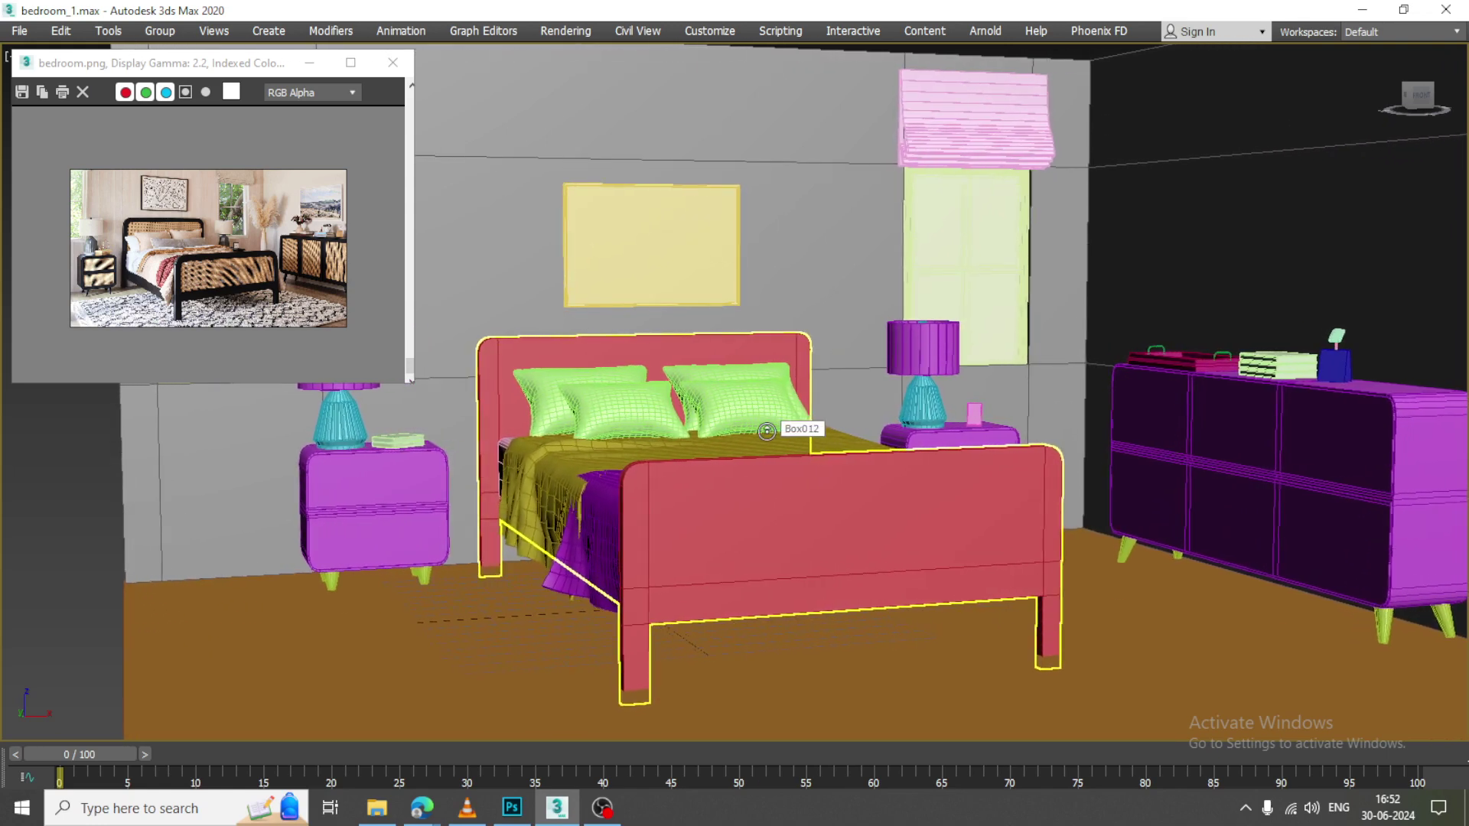